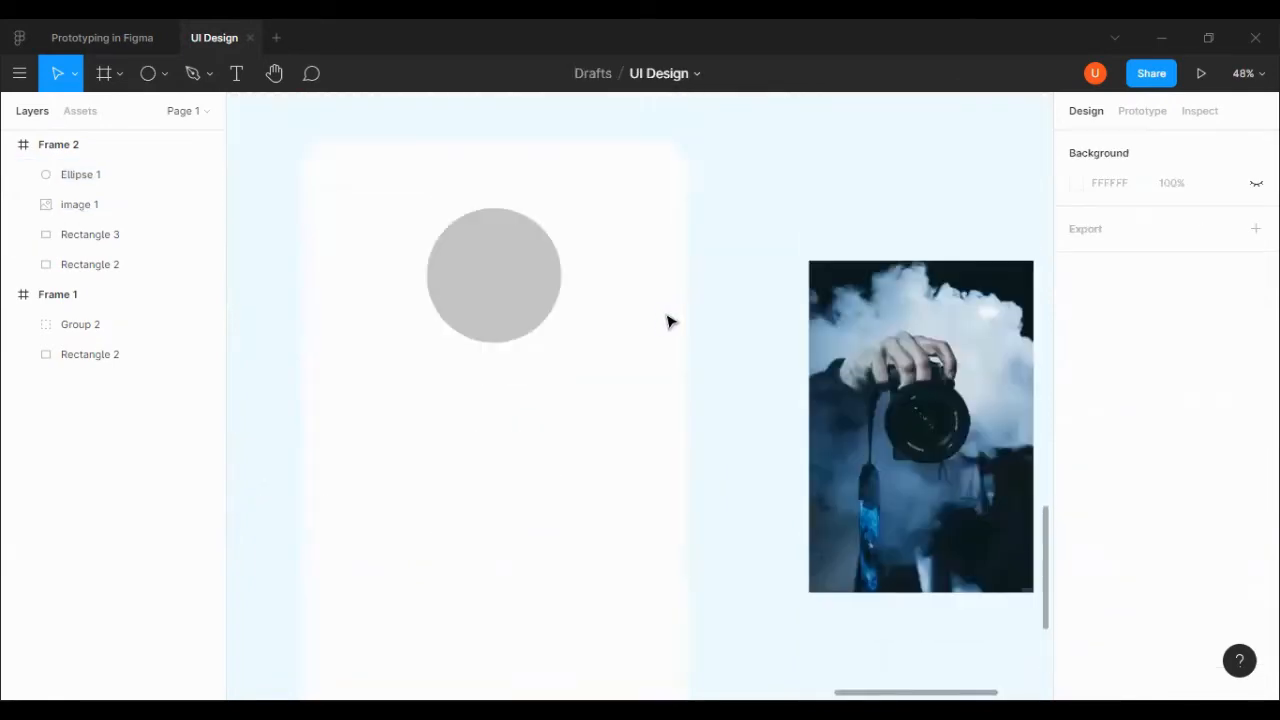
Move the camera photo over the grey circle, scale it to about 307 × 454, and bring it in front of the circle.
left_click_drag(864, 407, 481, 325)
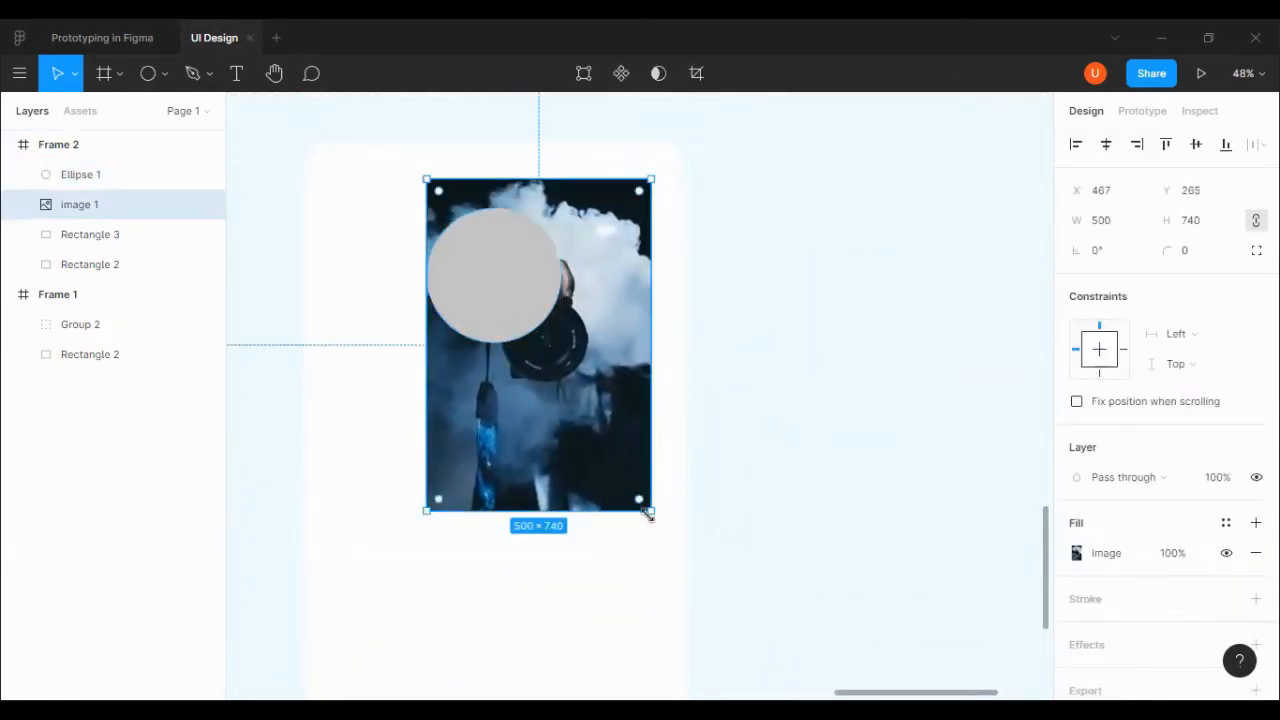
left_click_drag(650, 511, 462, 380)
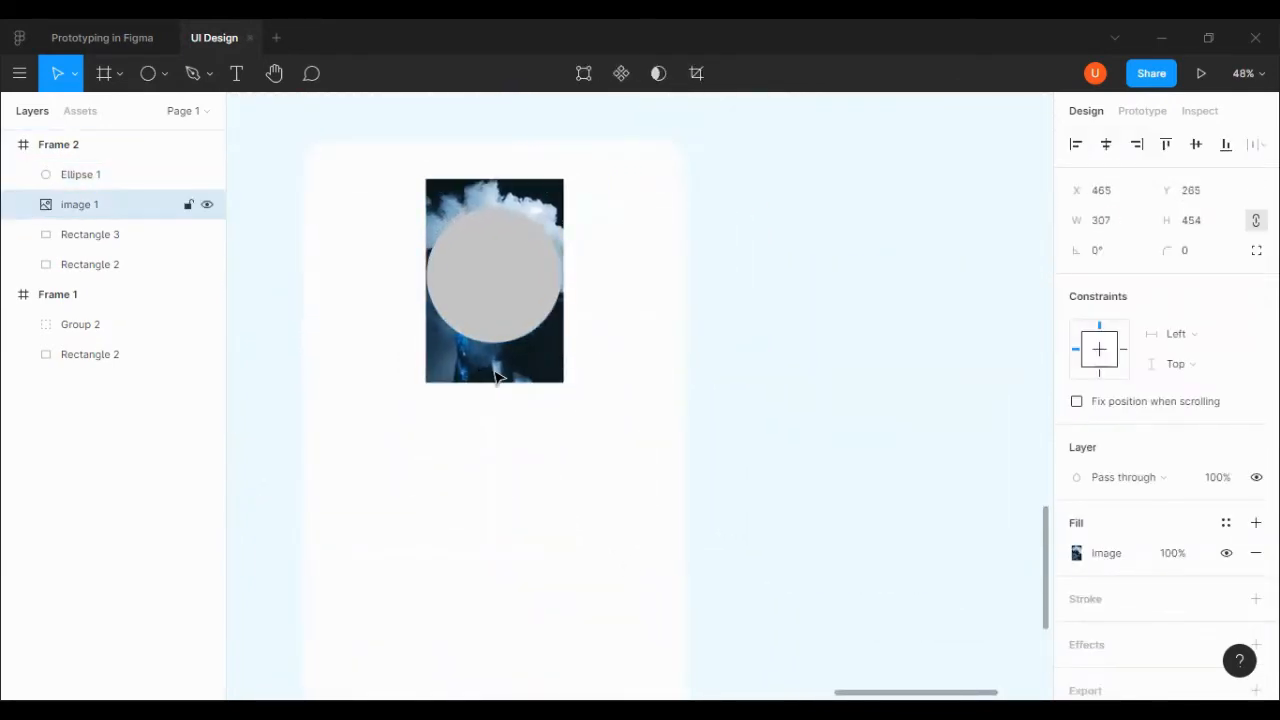
key("ctrl+]")
left_click_drag(862, 258, 834, 278)
scroll(680, 320, "up", 3)
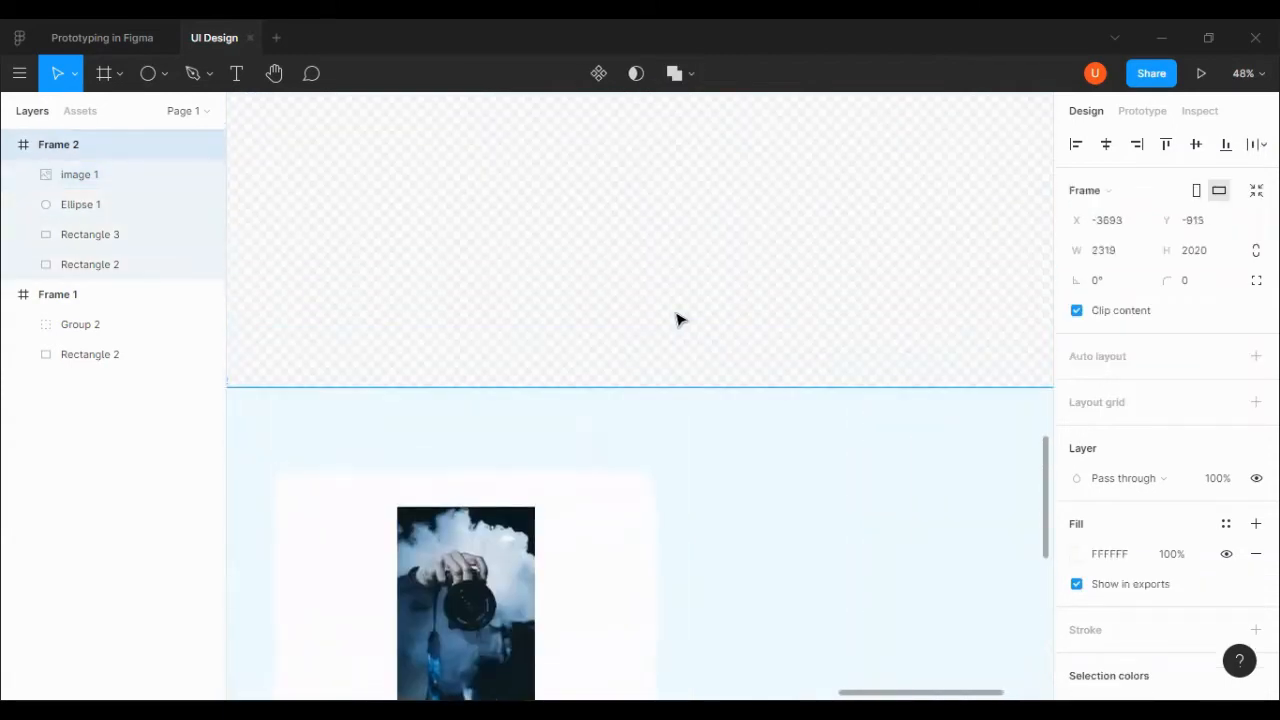
Mask the camera photo with the grey circle so that only a round crop shows.
left_click_drag(396, 278, 491, 656)
left_click(600, 440, "shift")
scroll(604, 510, "down", 4)
left_click(543, 277, "shift")
right_click(410, 220)
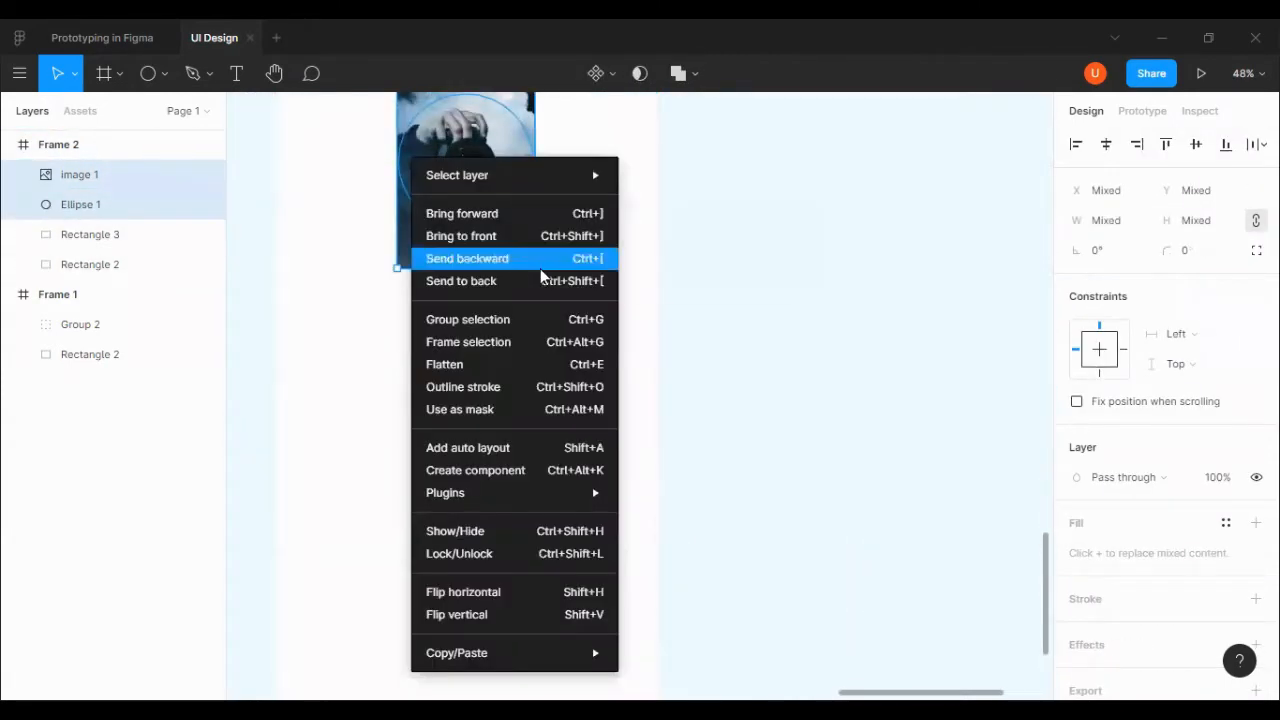
left_click(541, 409)
scroll(573, 330, "up", 3)
left_click(686, 372)
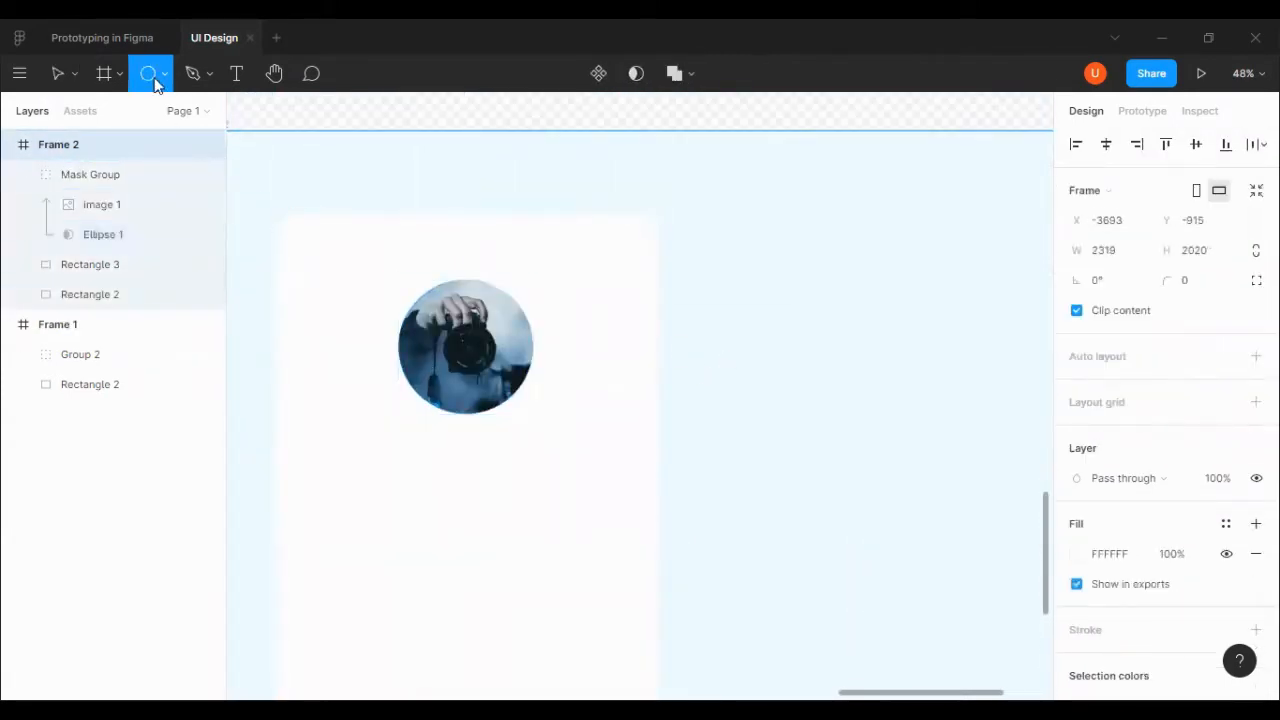
Draw a circle about 337 × 337 over the masked photo, send it behind the photo, and roughly centre it there.
mouse_move(384, 280)
left_mouse_down()
mouse_move(477, 406)
mouse_move(537, 431)
left_mouse_up()
left_click(48, 76)
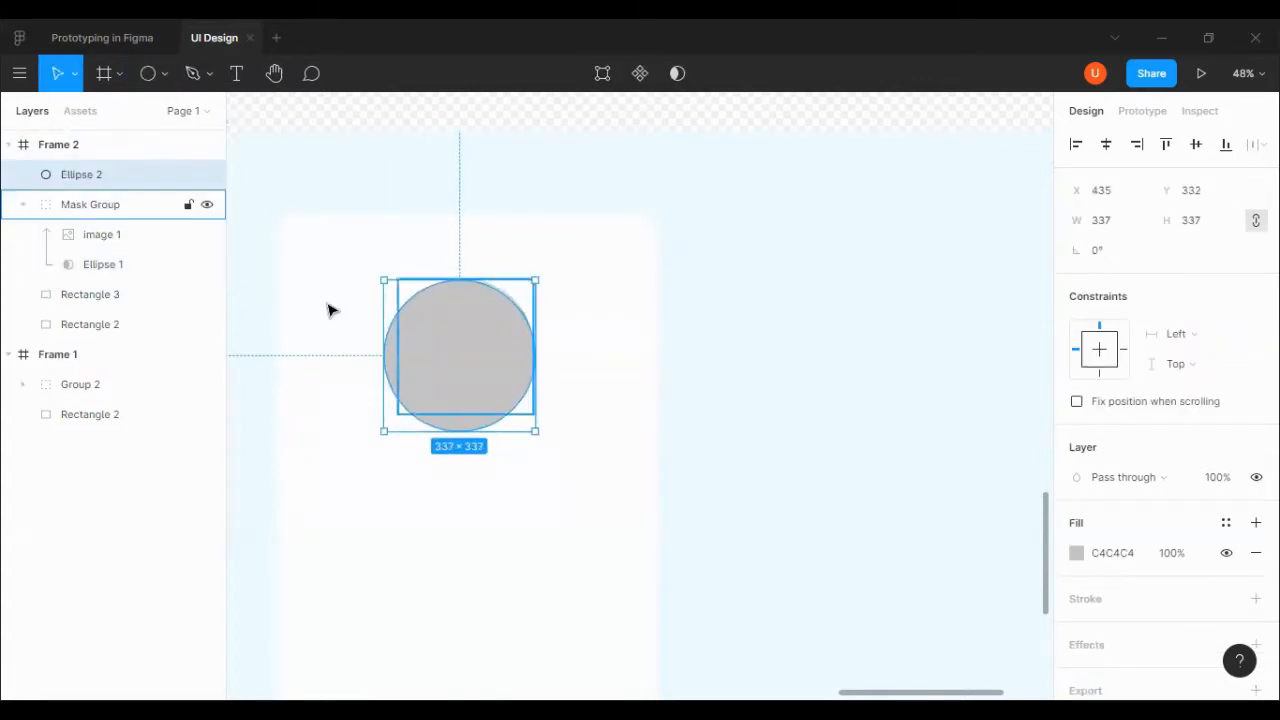
left_click_drag(432, 310, 447, 346)
left_click(446, 304)
key("ctrl+]")
left_click_drag(517, 468, 502, 459)
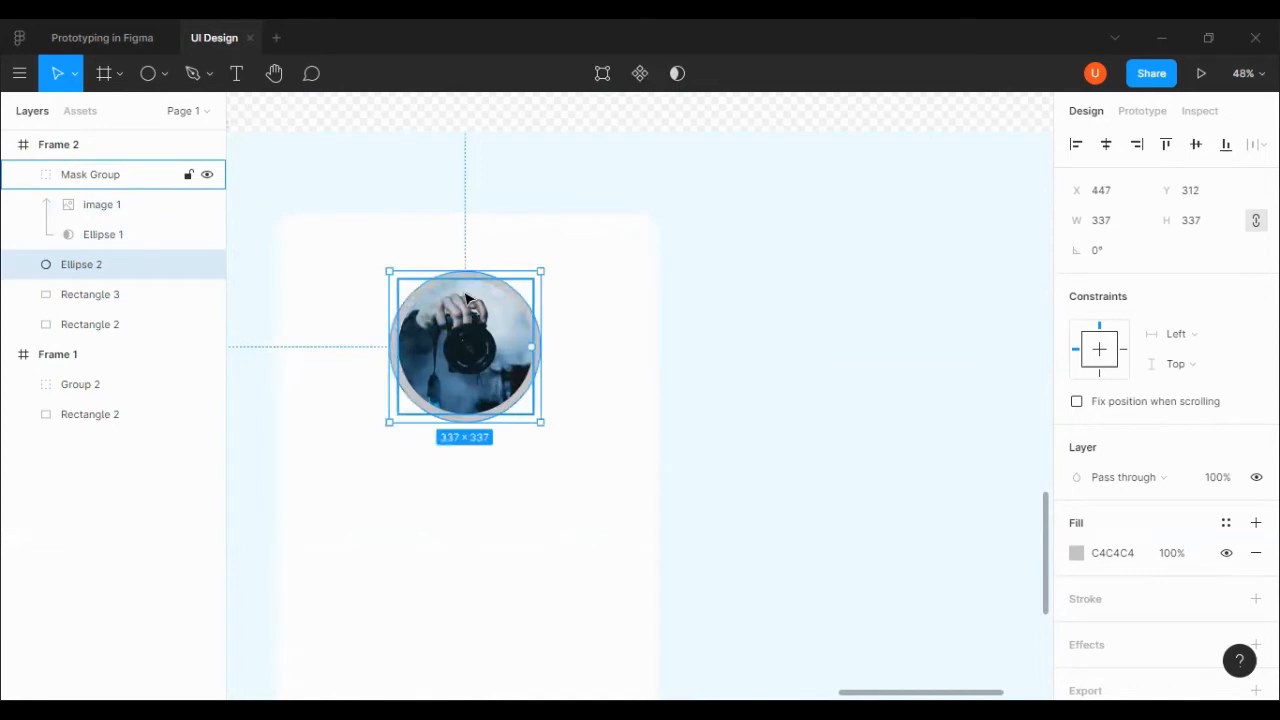
Set the backing circle's size to 330 × 330.
scroll(466, 298, "up", 5)
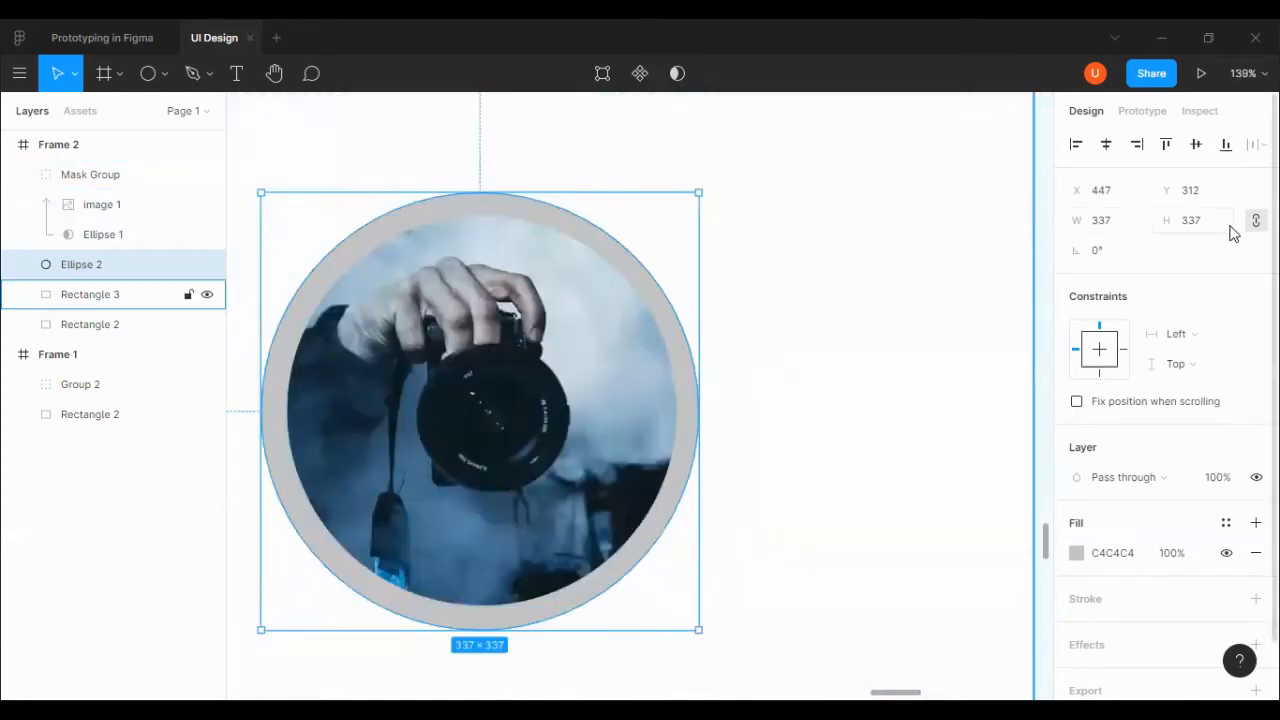
left_click(1231, 232)
type("335")
key("Return")
key("Down")
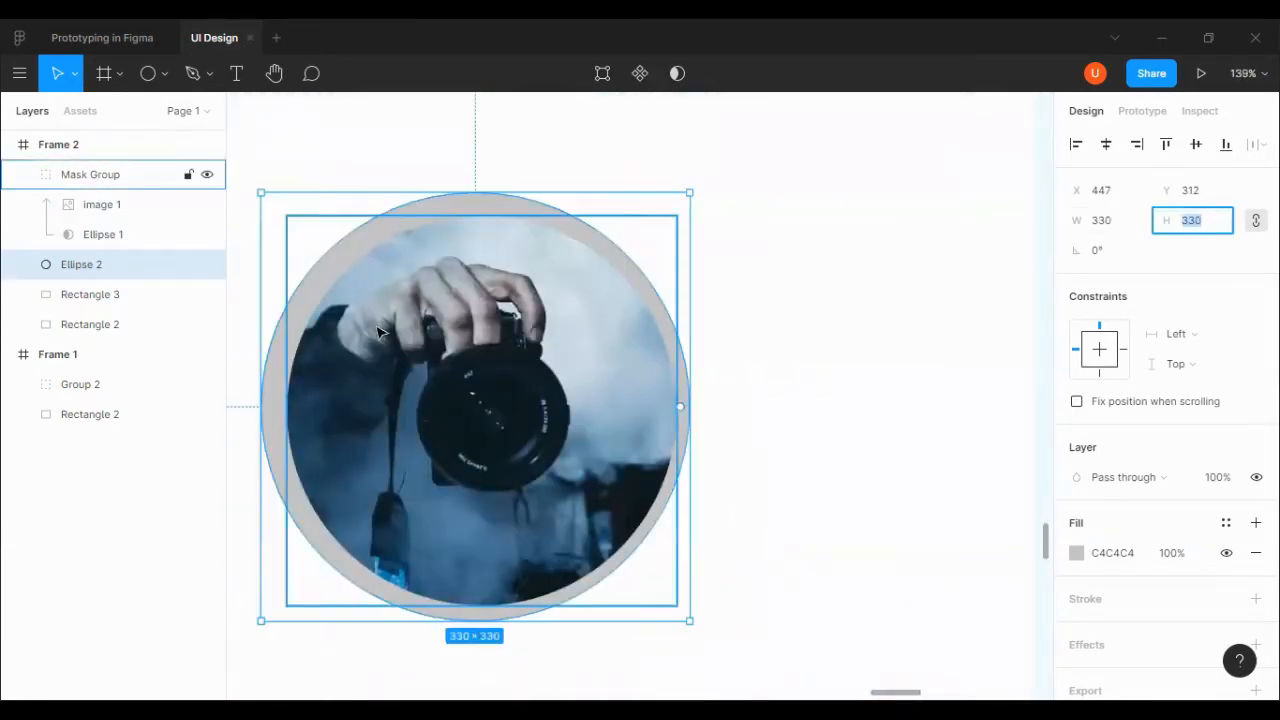
Align the backing circle and the masked photo on their horizontal and vertical centres.
left_click(382, 331, "shift")
left_click(1106, 147)
left_click(1192, 148)
left_click(815, 303)
Change the backing circle's fill to white (FFFFFF).
left_click(688, 381)
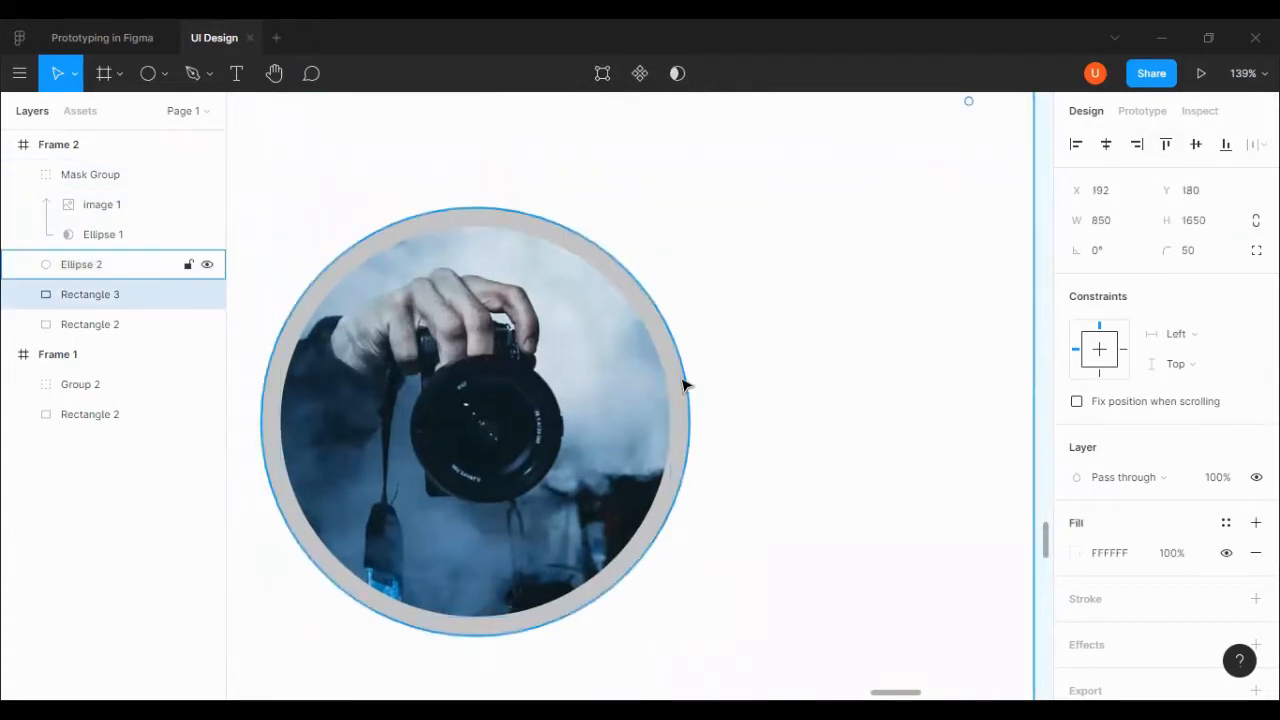
scroll(1160, 480, "down", 1)
left_click(1077, 492)
left_click(856, 491)
left_click(784, 433)
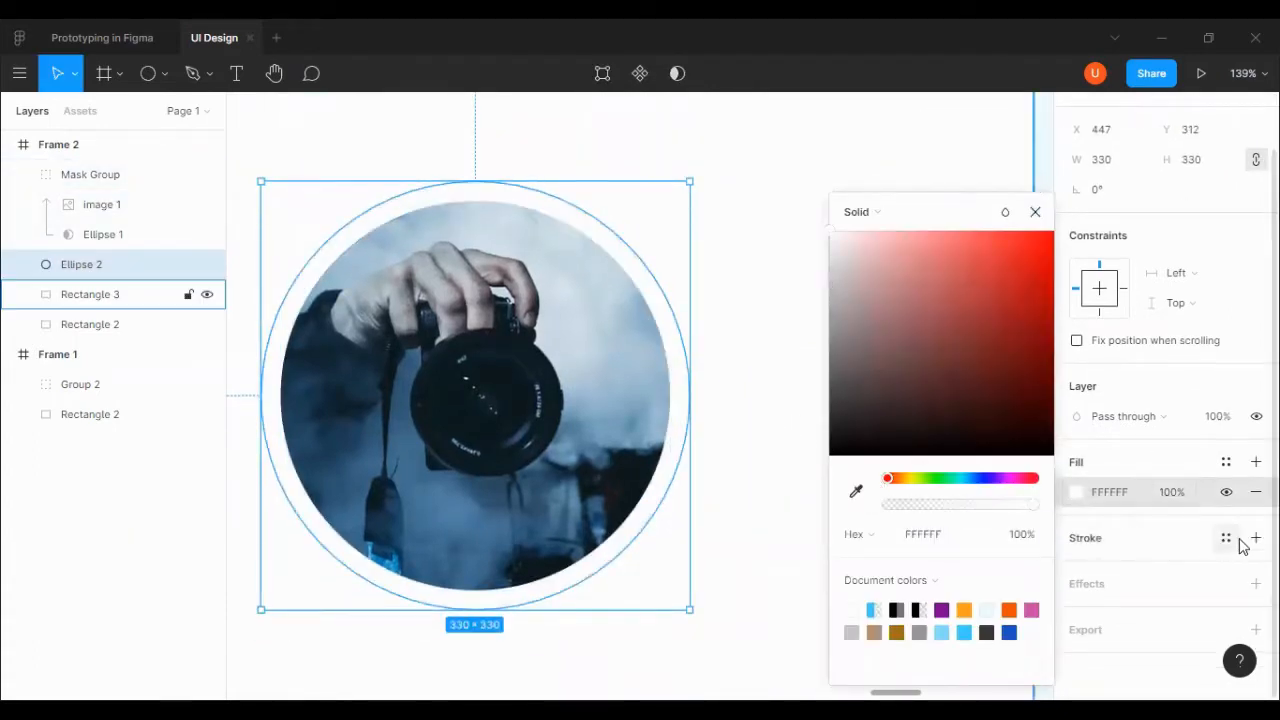
Add an inside stroke with a thickness of 5 to the backing circle.
left_click(1255, 538)
left_click(1102, 600)
key("Up")
key("Up")
key("Up")
key("Up")
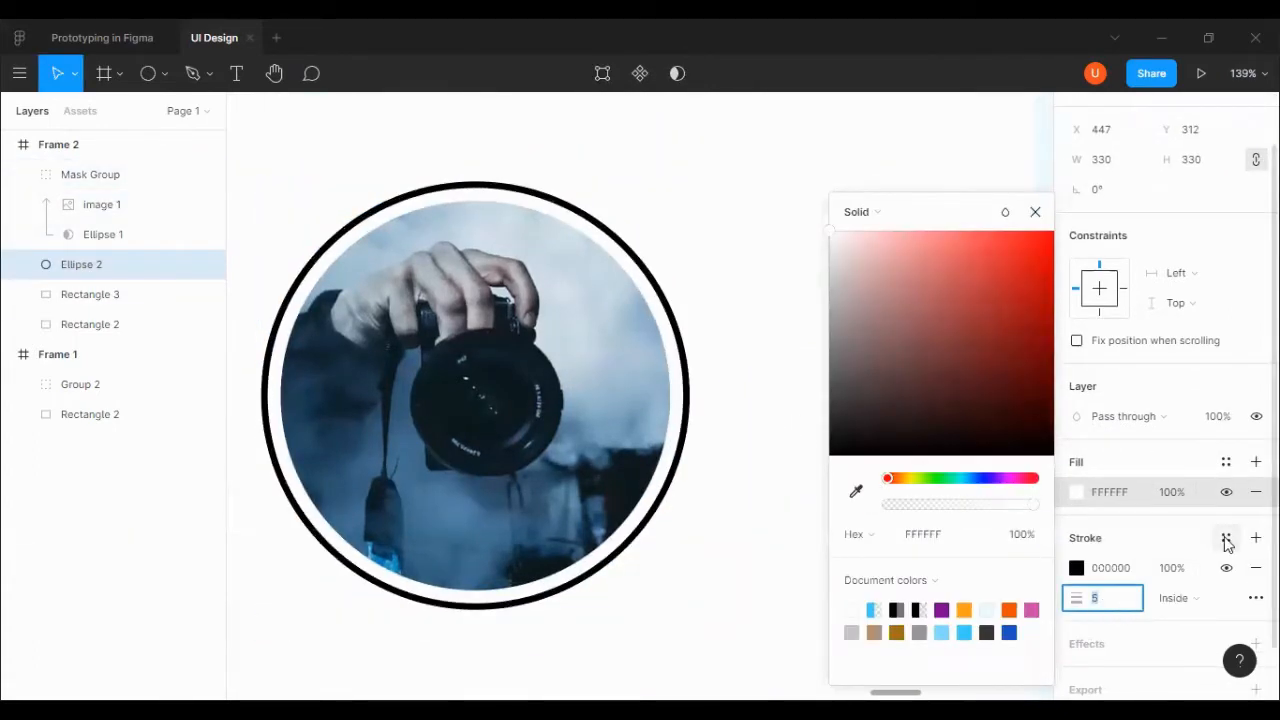
Set the backing circle's stroke to light blue 3ECEFF at 40% opacity, keeping its fill white.
left_click(966, 611)
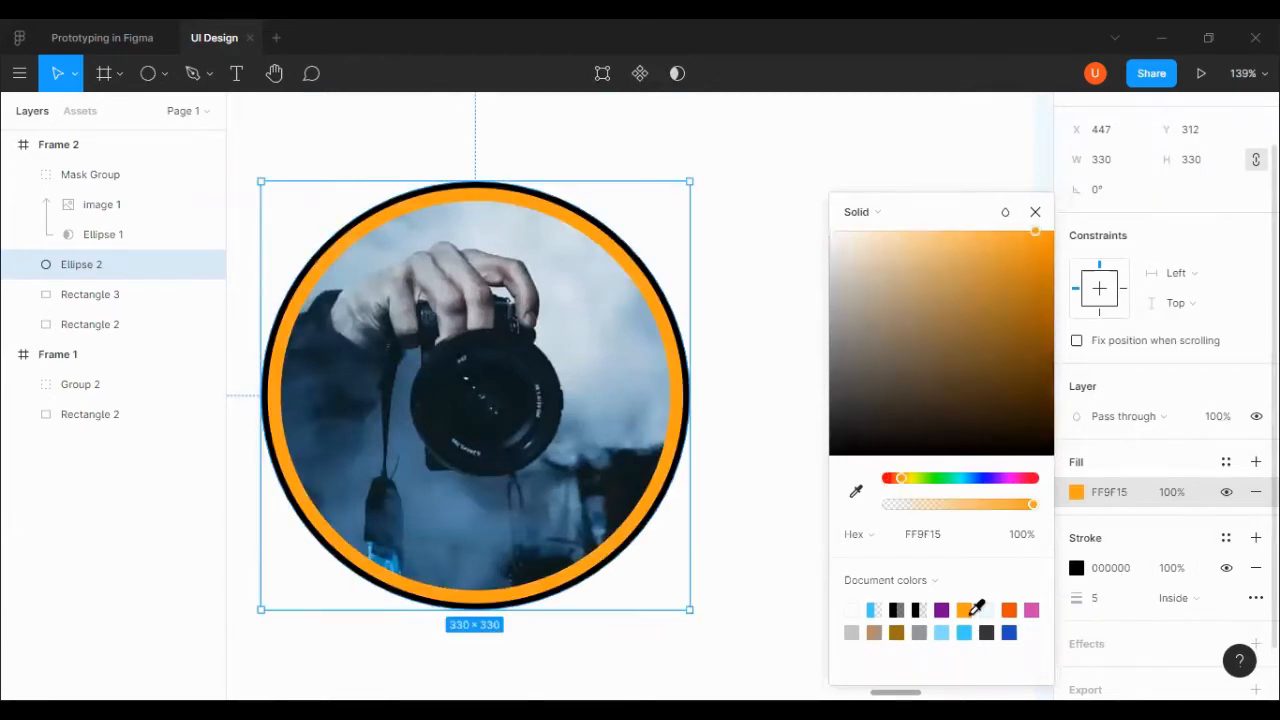
left_click(986, 610)
left_click(1076, 568)
left_click(964, 610)
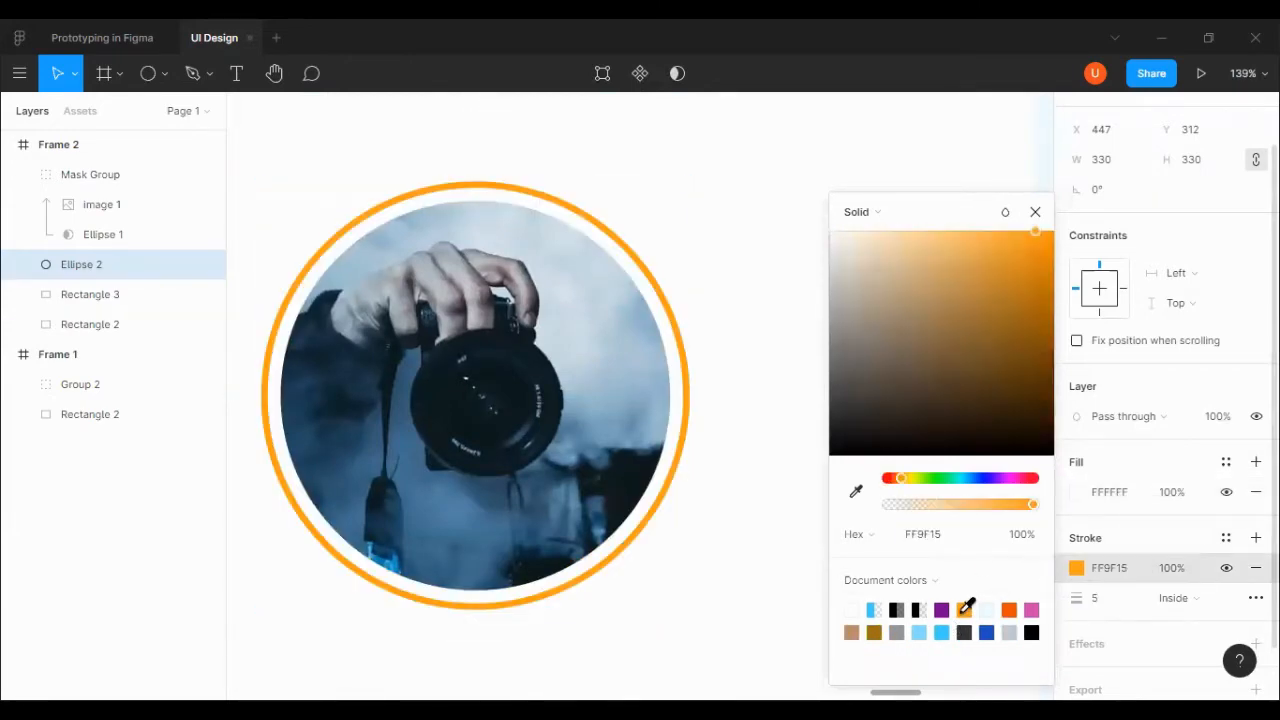
left_click(874, 608)
left_click(1032, 536)
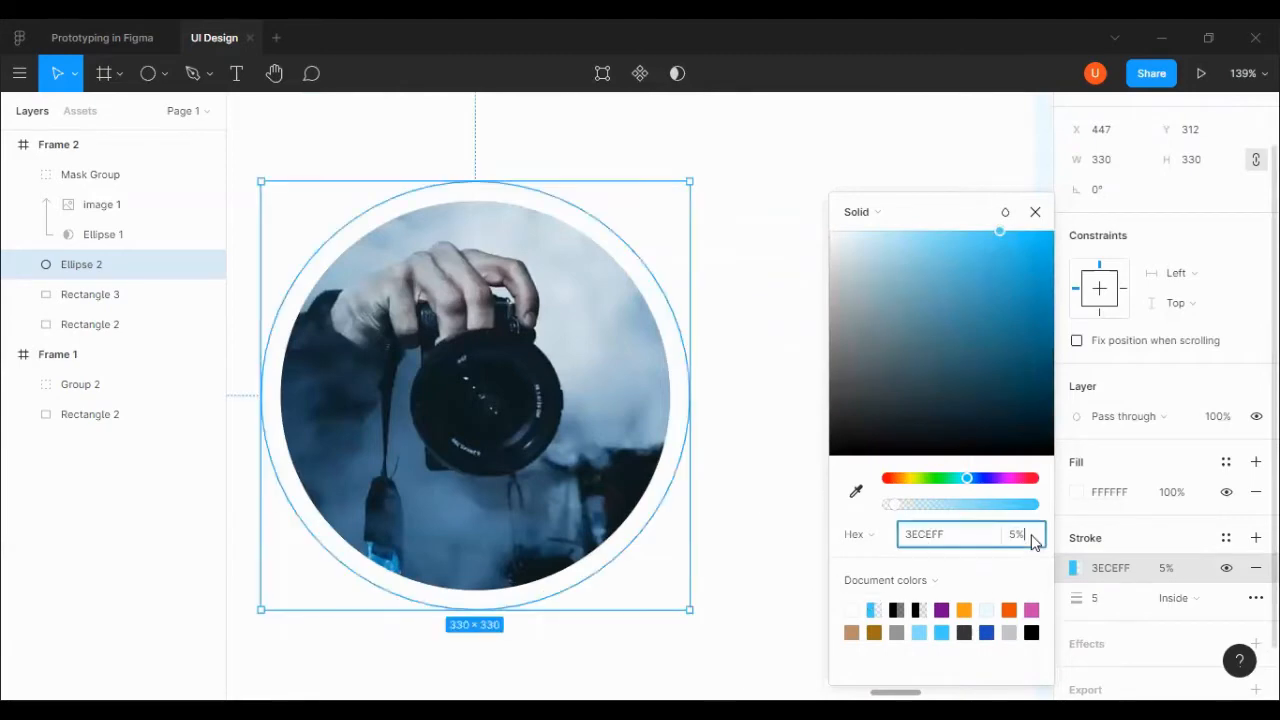
type("51")
key("Return")
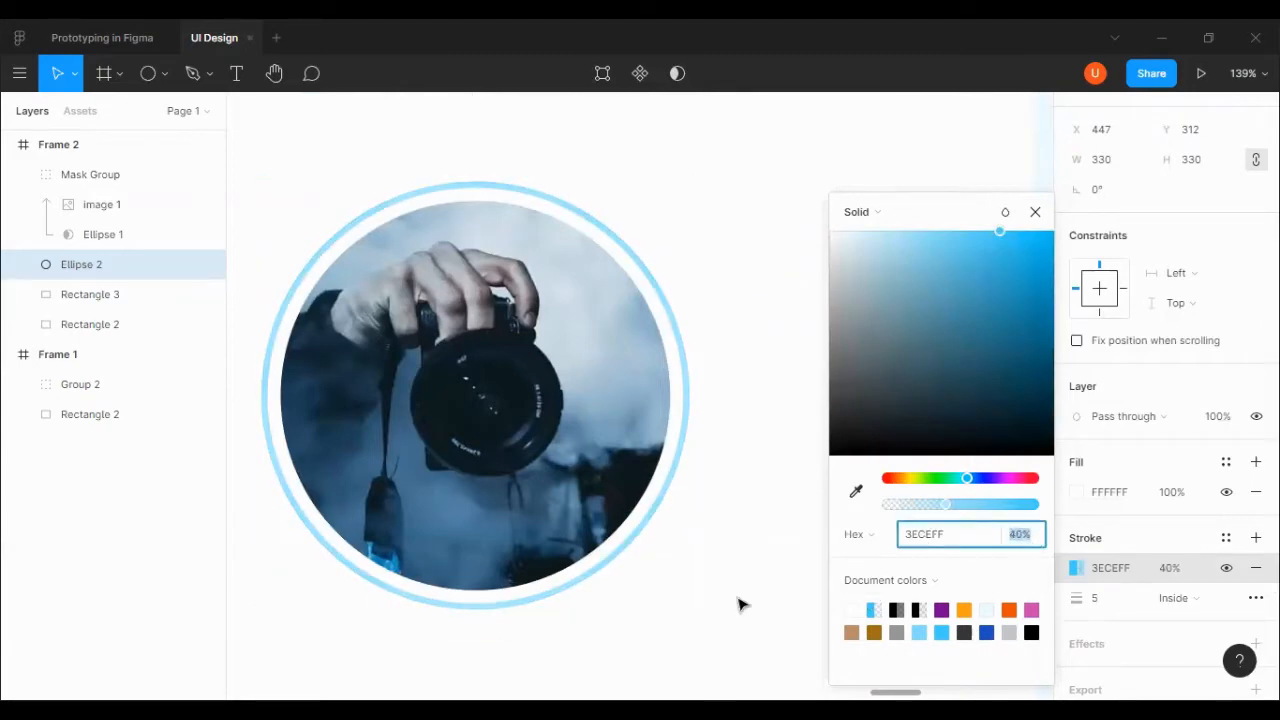
left_click(706, 520)
scroll(706, 520, "down", 5)
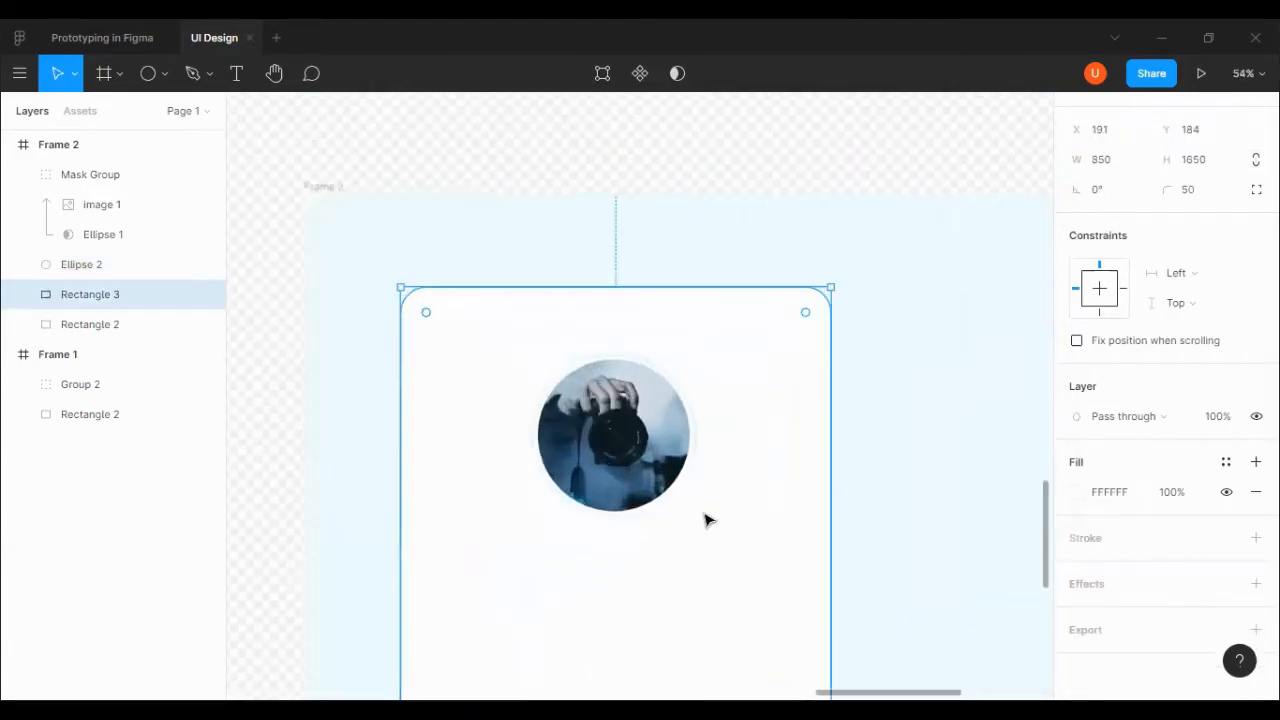
scroll(706, 520, "up", 2)
scroll(708, 520, "down", 2)
scroll(711, 520, "up", 1)
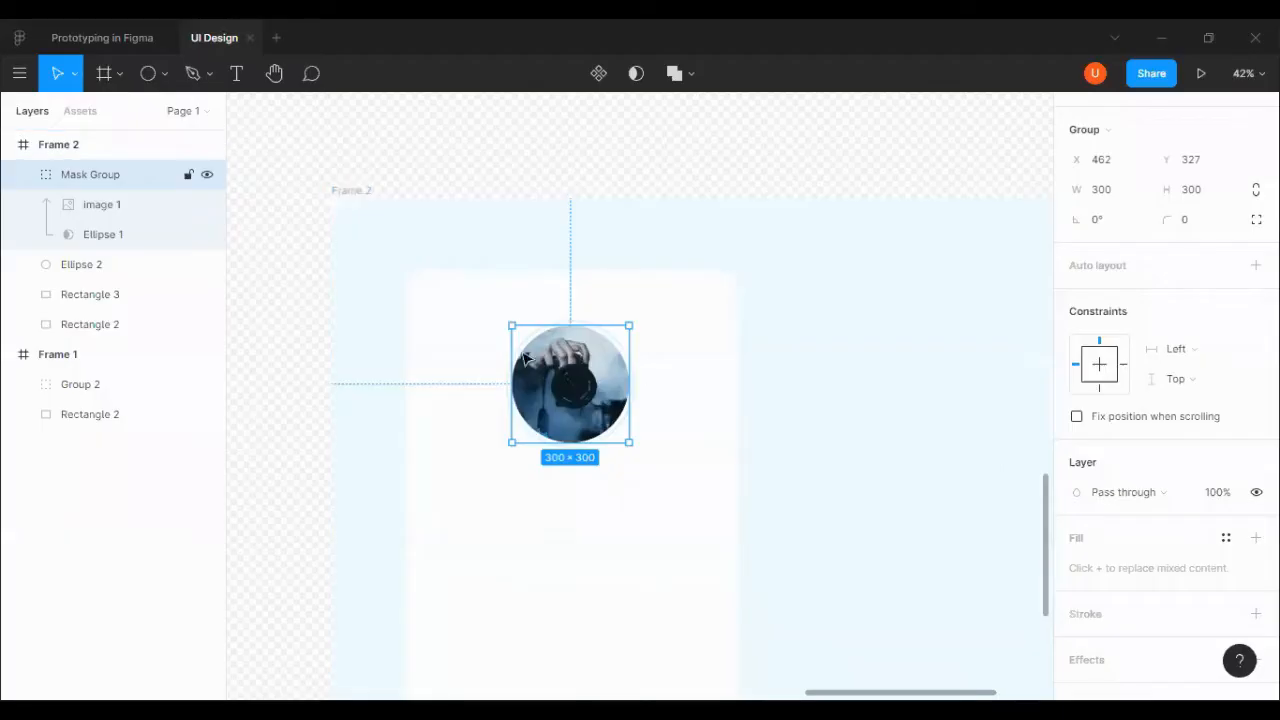
right_click(517, 352)
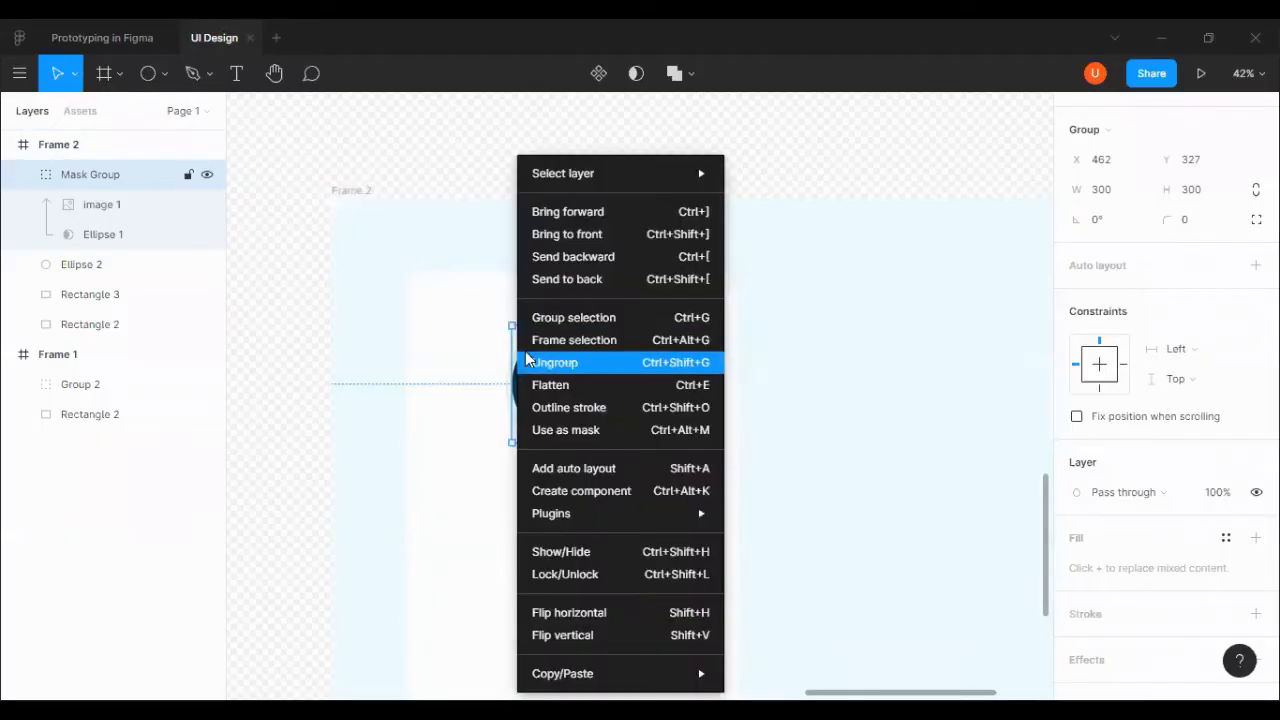
left_click(417, 421)
left_click(270, 254)
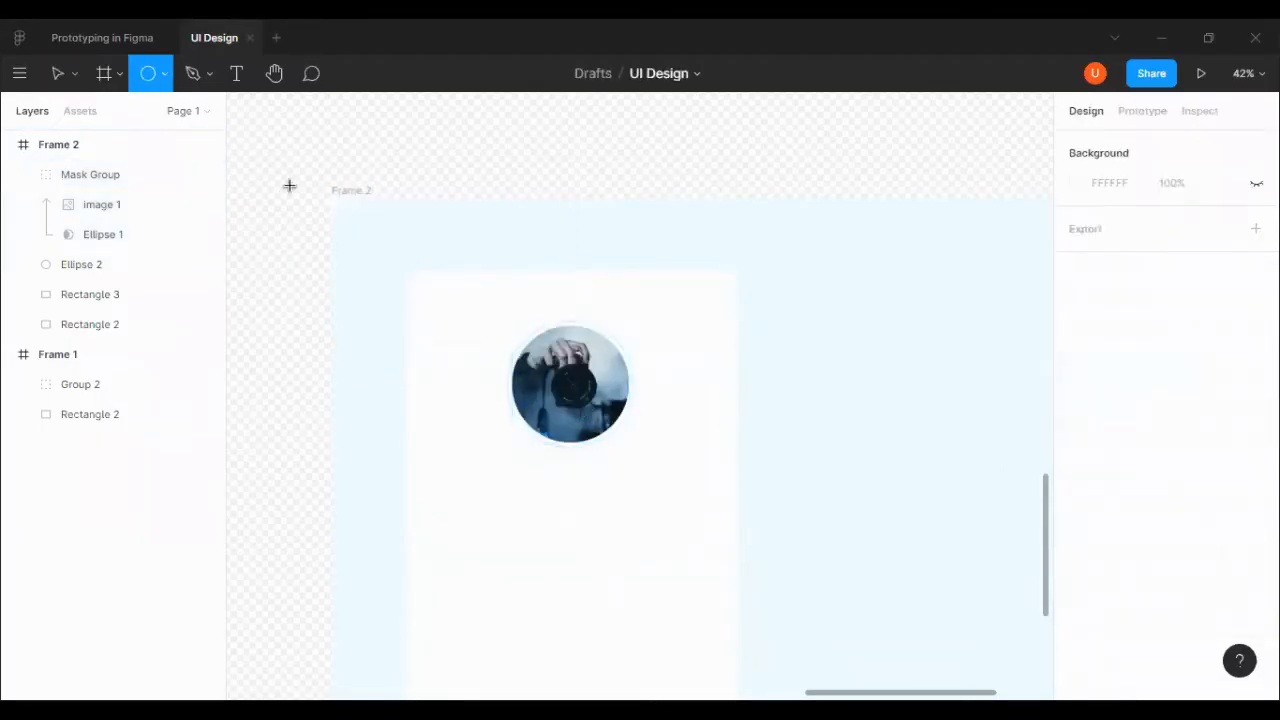
Draw an ellipse beside the card and set its size to 300 × 300.
left_click_drag(289, 186, 359, 292)
left_click(1126, 226)
type("300")
key("Tab")
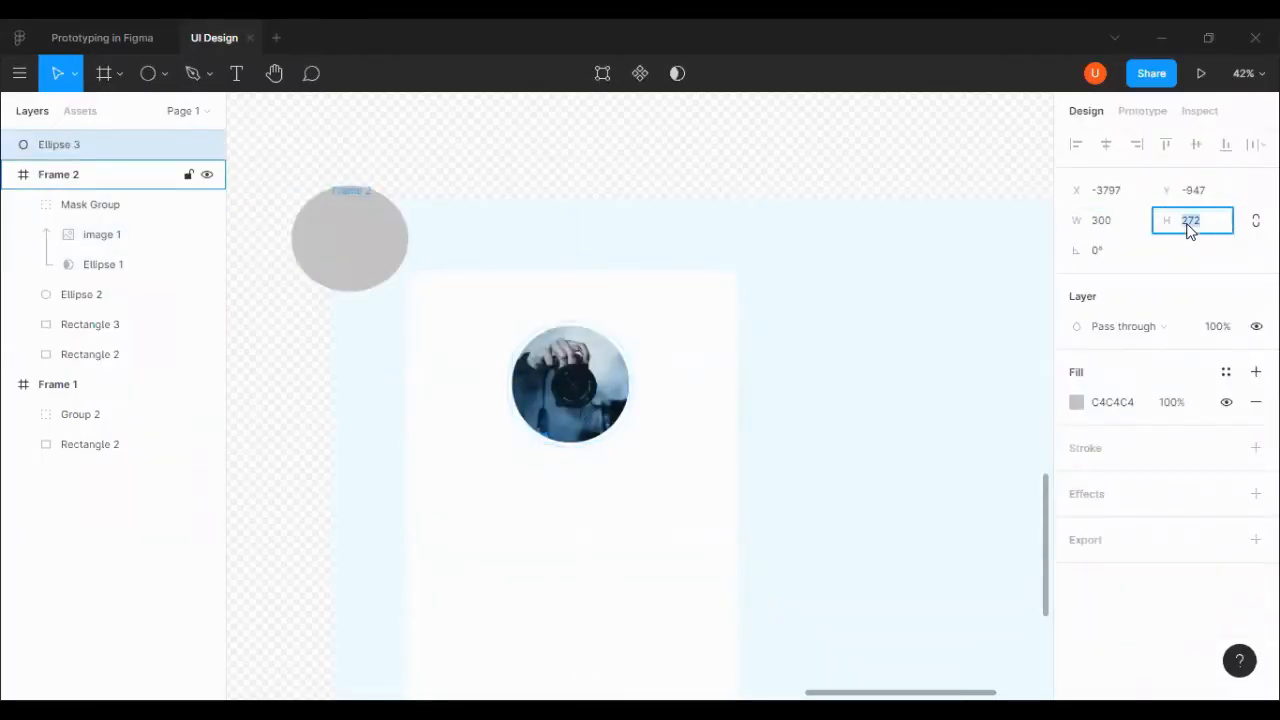
type("300")
key("Return")
Fill the new 300 × 300 circle with the portrait image and centre it in the ring, replacing the masked camera photo.
left_click_drag(344, 276, 545, 457)
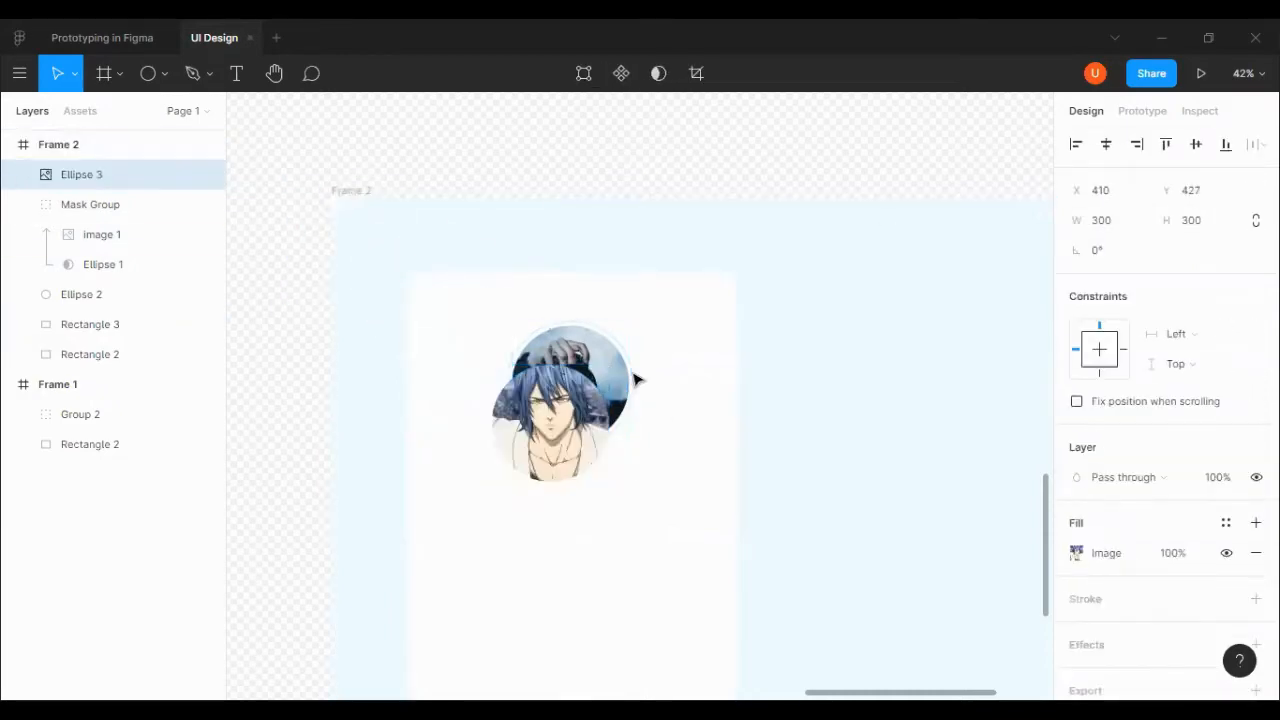
left_click(646, 186)
left_click(600, 362)
key("Delete")
left_click_drag(553, 447, 573, 407)
left_click(652, 187)
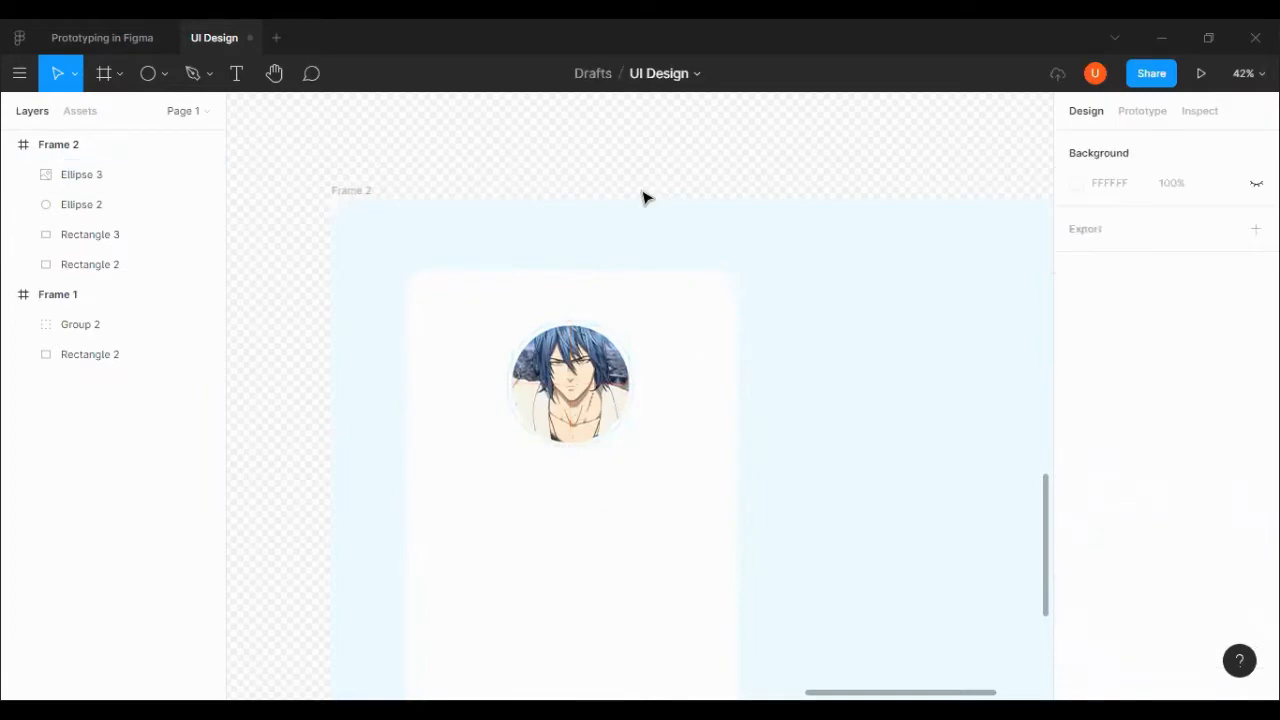
Draw a back chevron about 17 × 34 in the card's upper-left corner with the Pen tool.
scroll(400, 298, "up", 5)
left_click(416, 282)
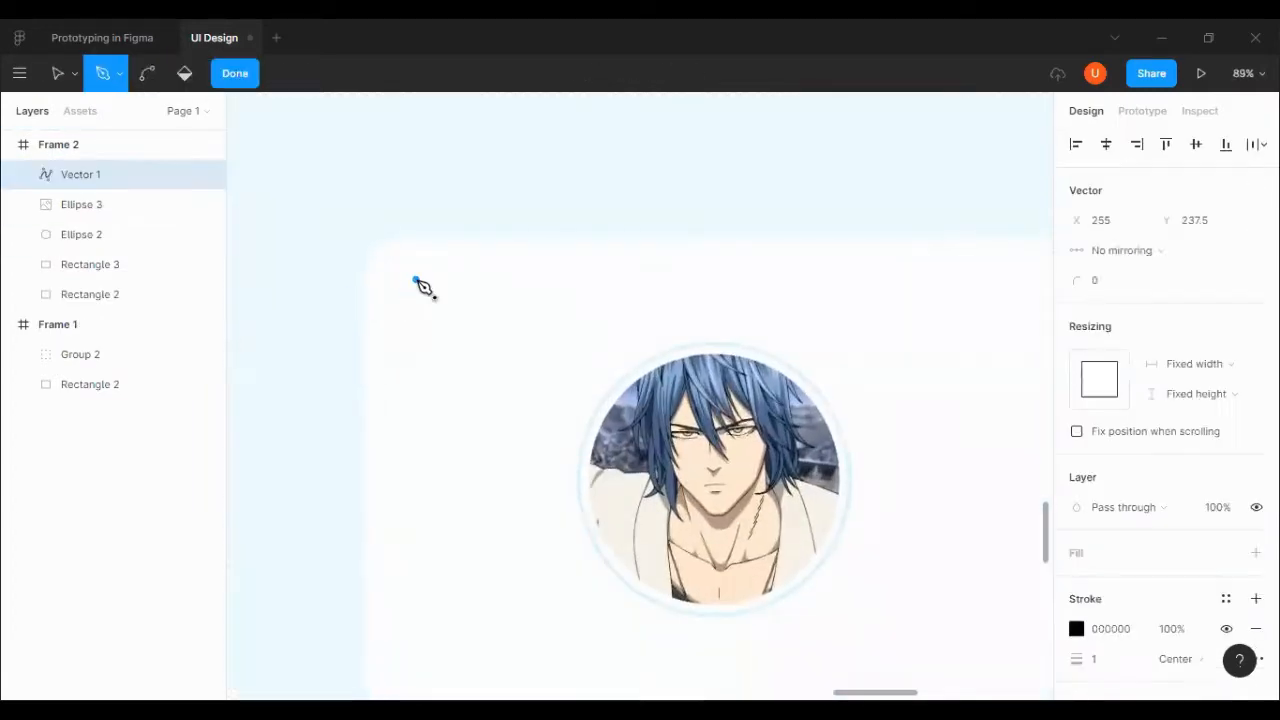
left_click(235, 75)
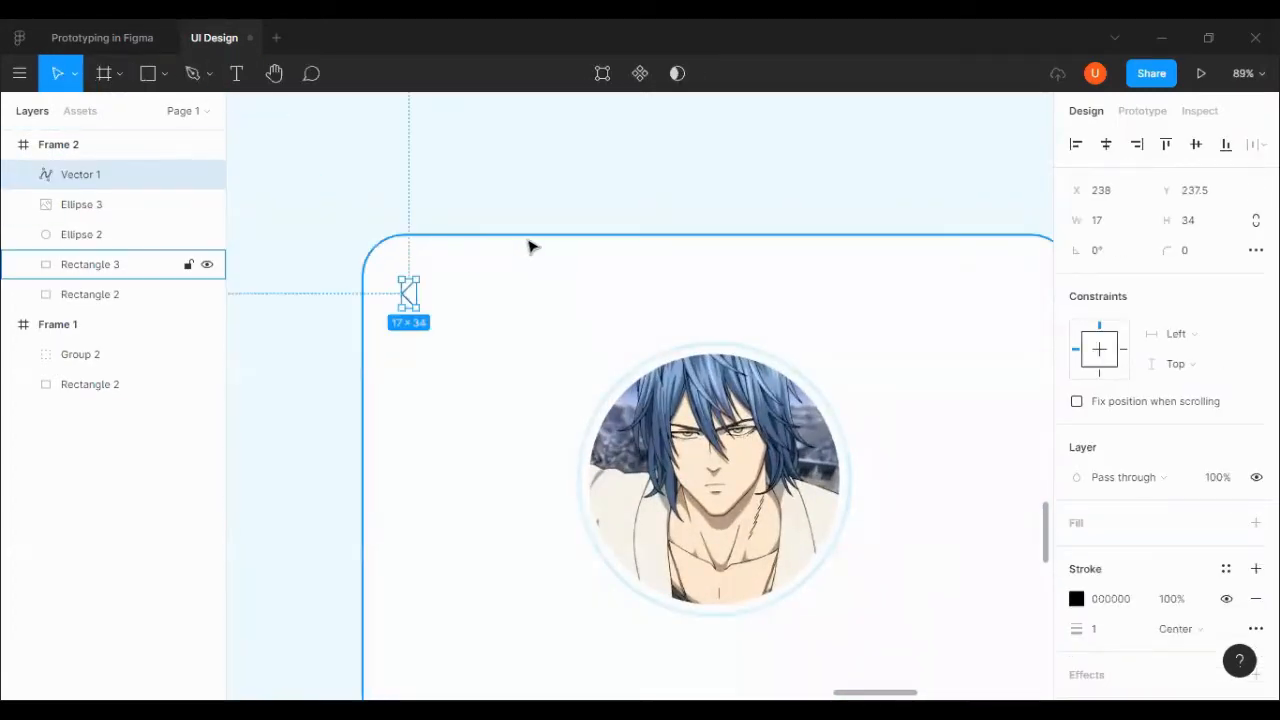
key("Escape")
Recolour the chevron's stroke to light blue A6C7E8, sampled from the portrait's hair.
left_click(409, 301)
scroll(1155, 512, "down", 2)
left_click(1076, 508)
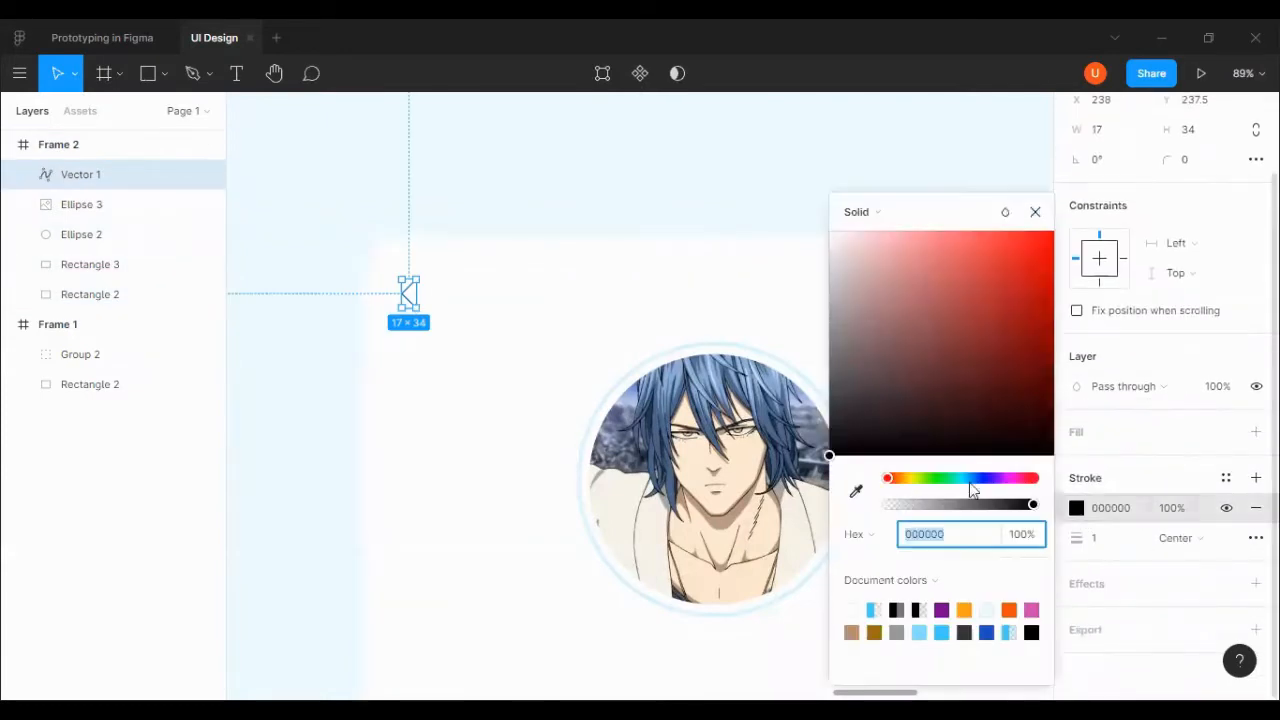
left_click(855, 490)
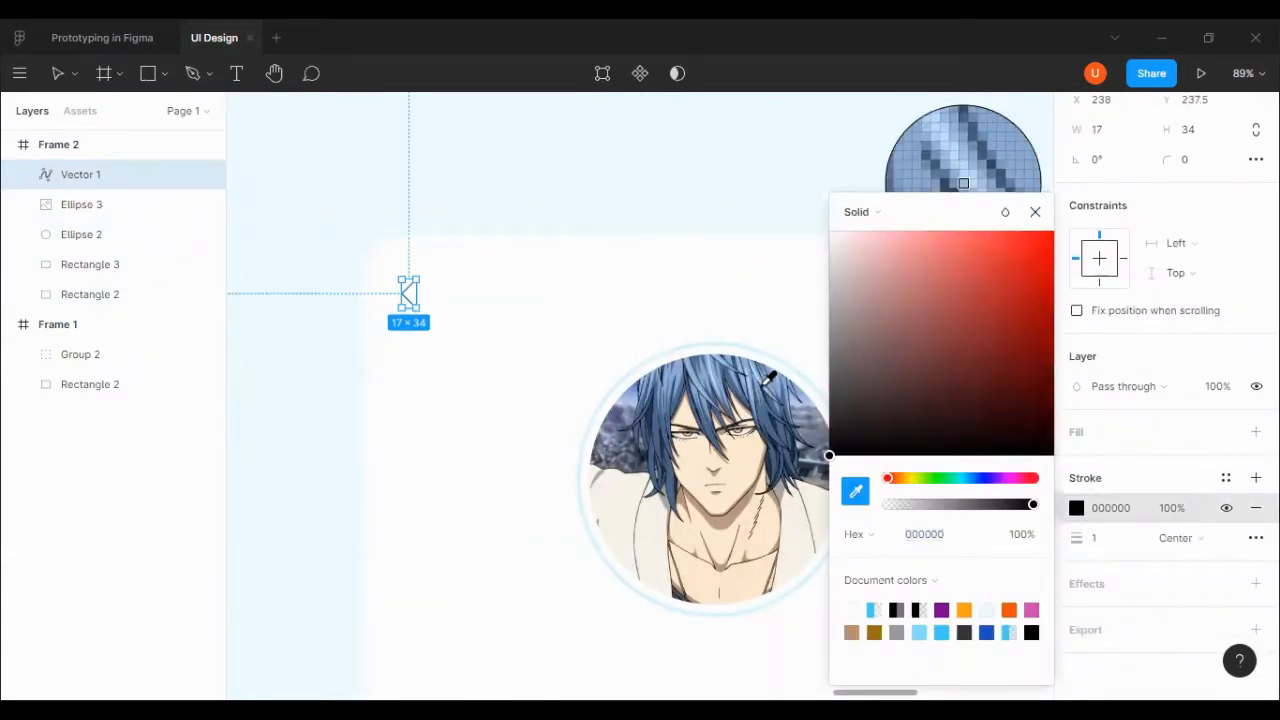
left_click(762, 382)
key("Escape")
Set the chevron's stroke thickness to 5.
left_click(410, 303)
scroll(982, 404, "down", 1)
scroll(982, 408, "down", 2)
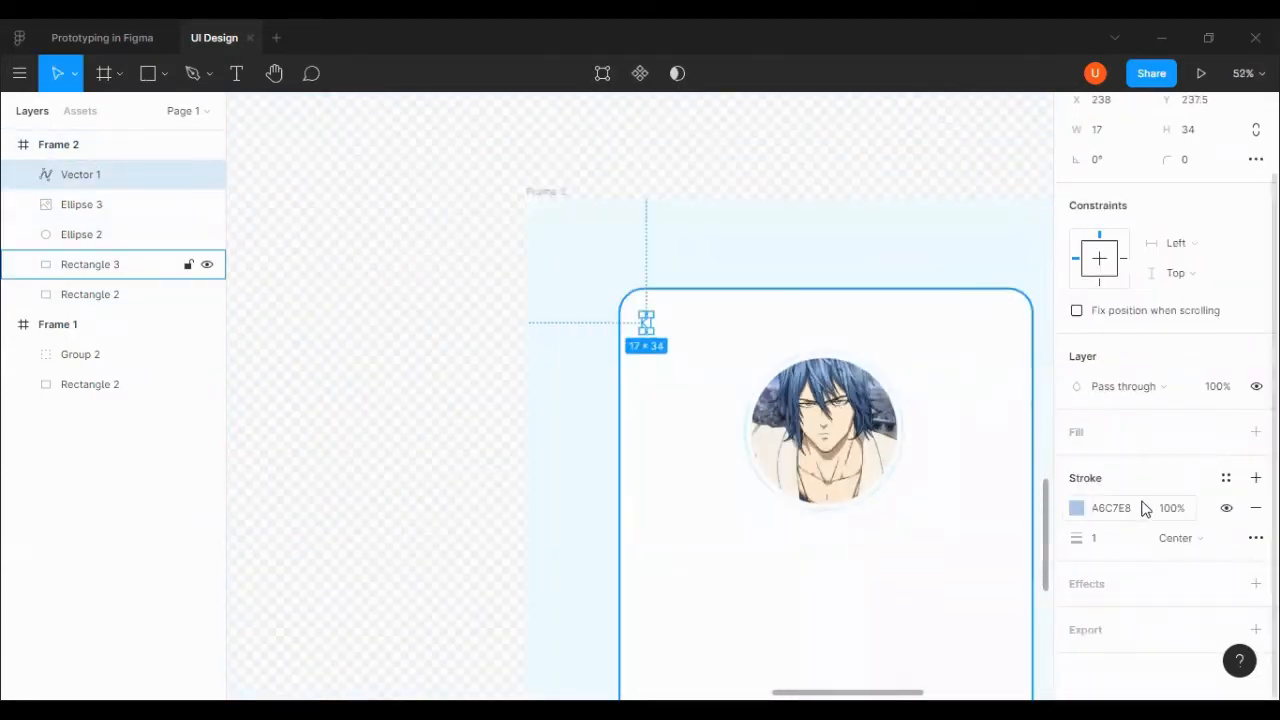
scroll(982, 408, "right", 1)
left_click(1076, 541)
type("5")
key("Return")
left_click(641, 156)
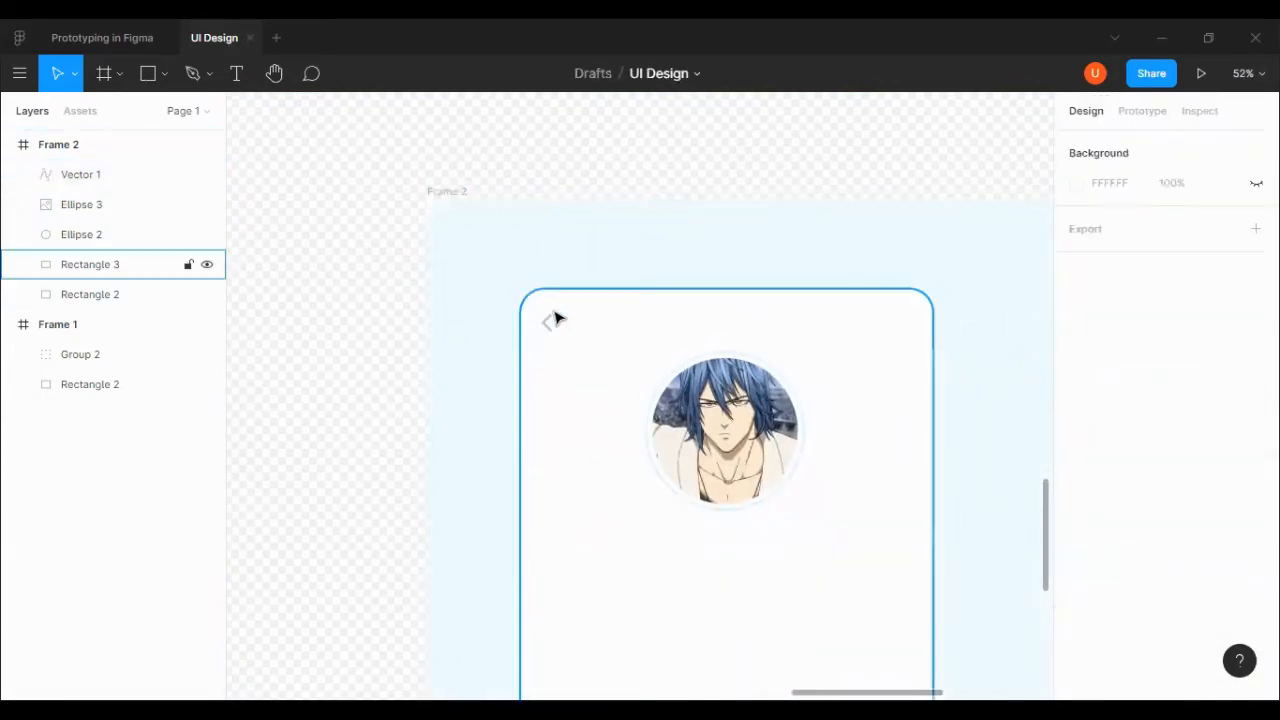
Align the chevron to the left and top edges of the white card.
left_click(547, 322)
left_click(600, 326, "shift")
left_click(1076, 145)
left_click(700, 160)
left_click(523, 298)
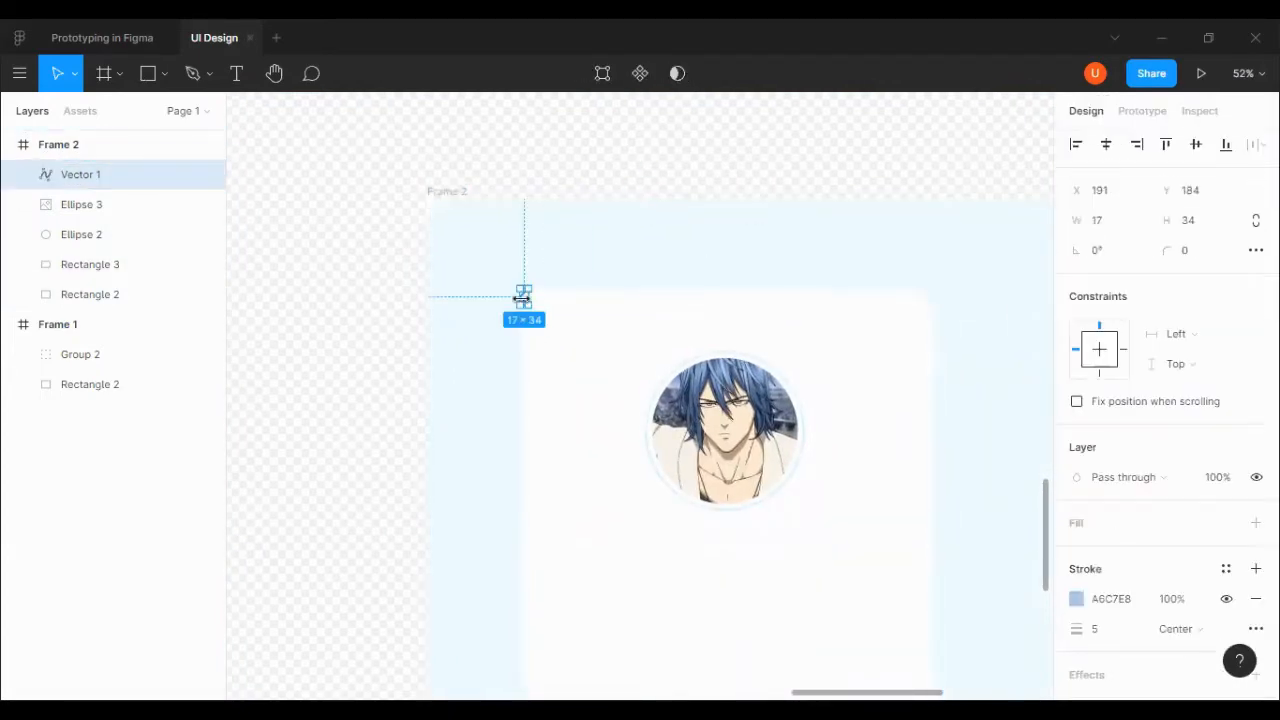
Nudge the chevron inward from the card's corner, about 70 px right and 70 px down.
key("shift+Right")
key("shift+Right")
key("shift+Right")
key("shift+Right")
key("shift+Right")
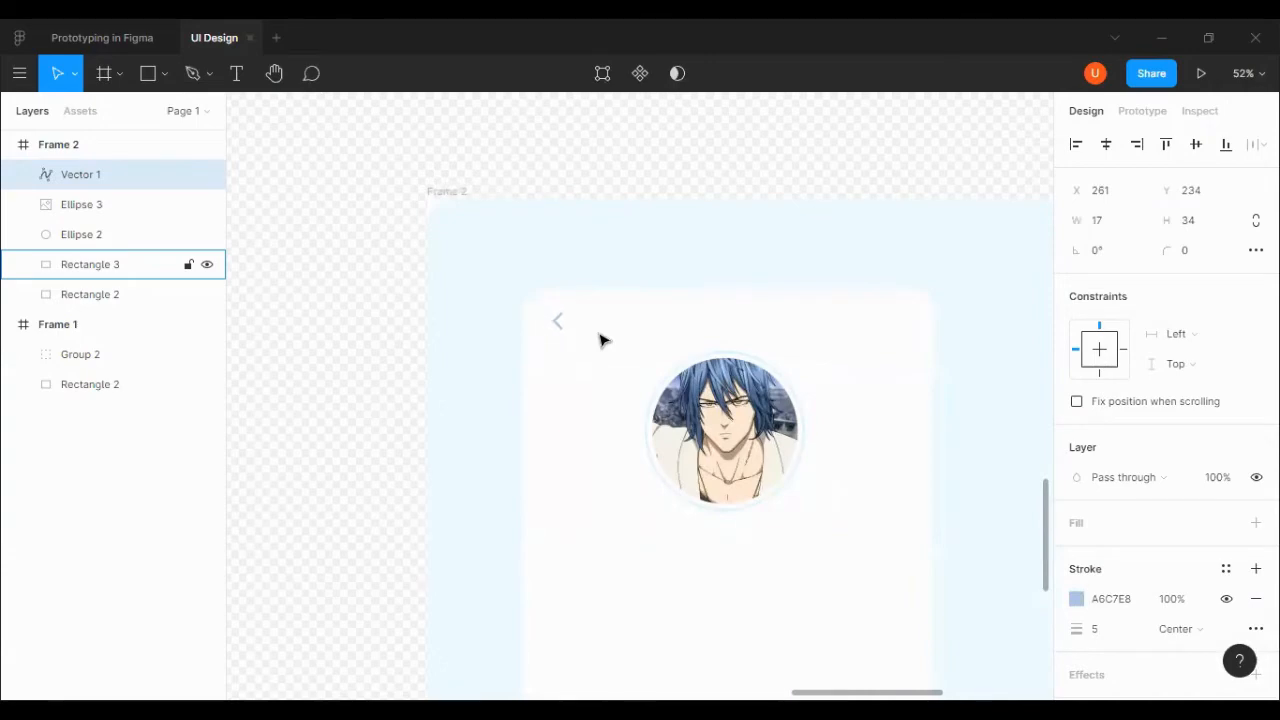
key("shift+Down")
key("shift+Down")
left_click(303, 371)
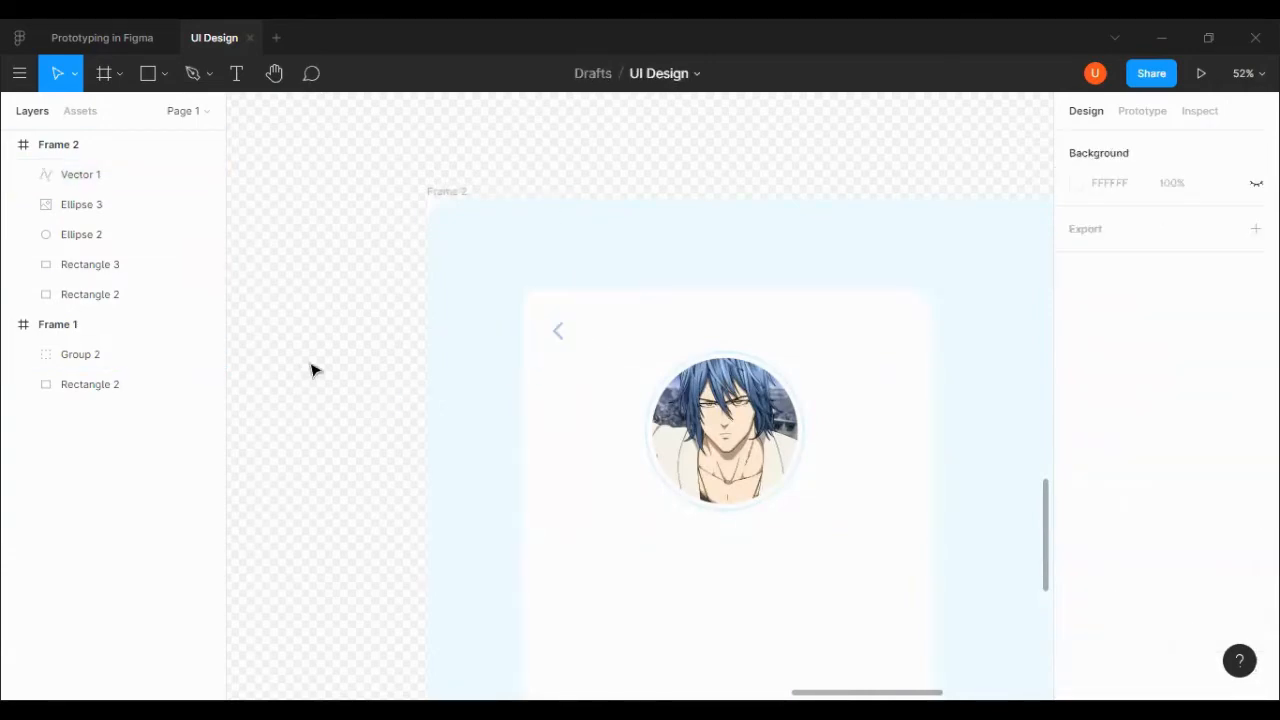
Draw a short horizontal line in the card's upper-right corner with the Pen tool and set its width to 55.
left_click(877, 316)
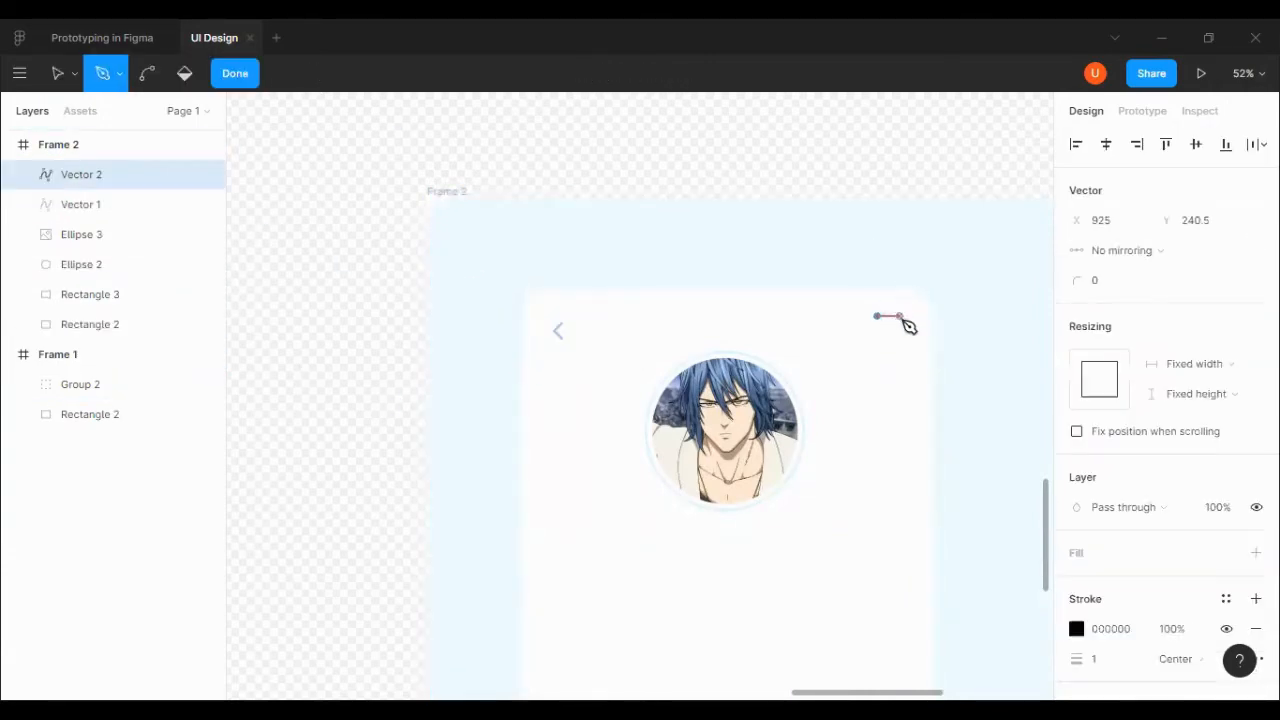
left_click(228, 80)
left_click(1000, 184)
left_click(893, 317)
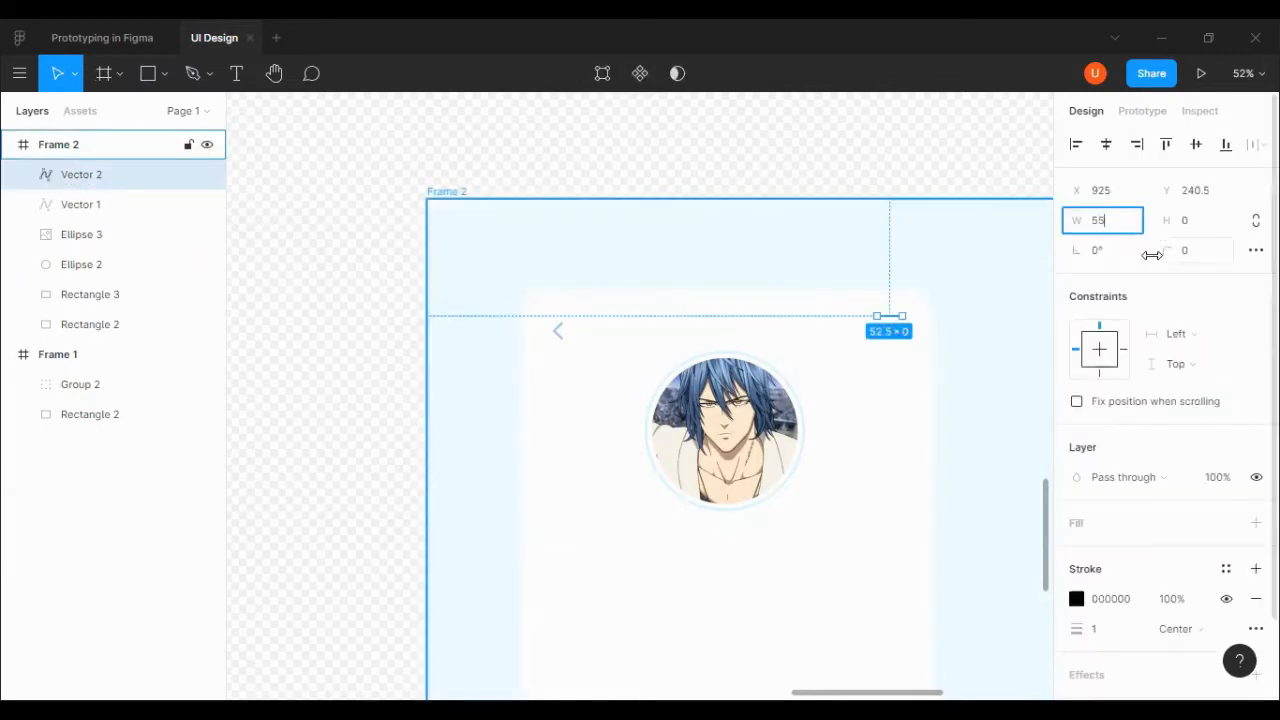
left_click(994, 278)
Set the short line's stroke thickness to 5.
left_click(891, 315)
scroll(1190, 576, "down", 1)
left_click(1101, 547)
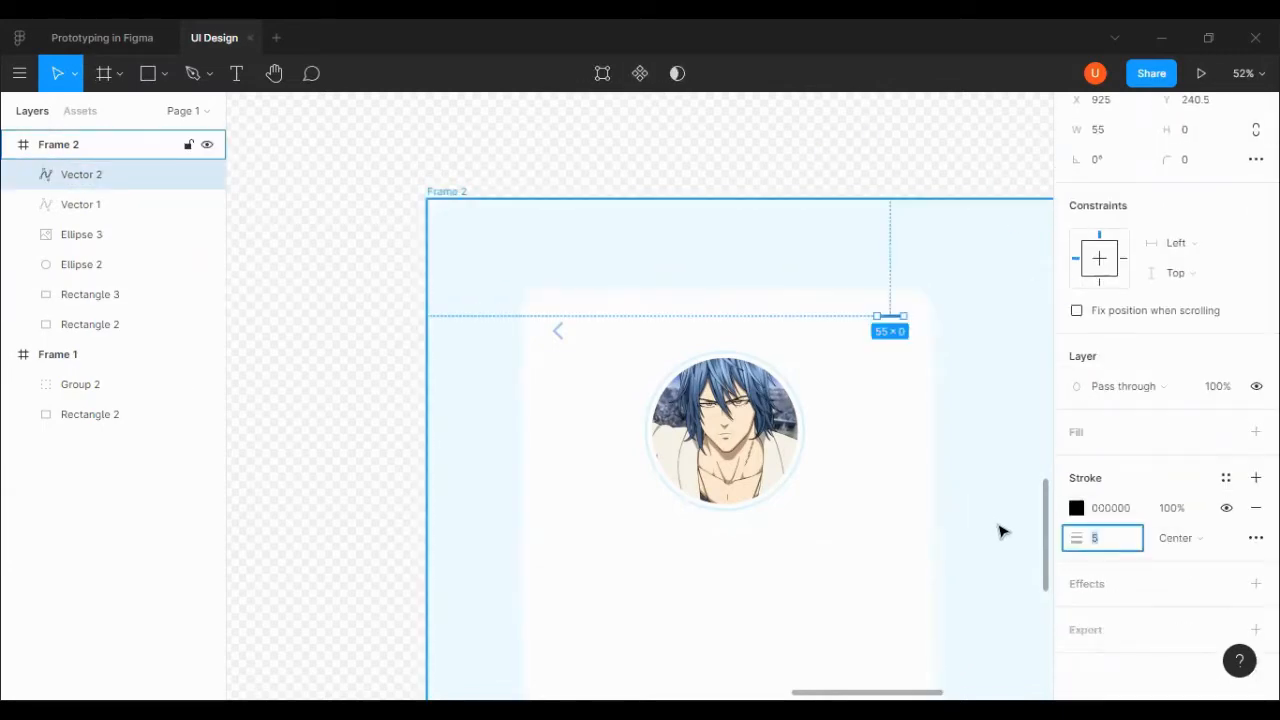
Colour the short line's stroke A6C7E8 by sampling the colour of the back chevron.
left_click(1077, 508)
left_click(853, 490)
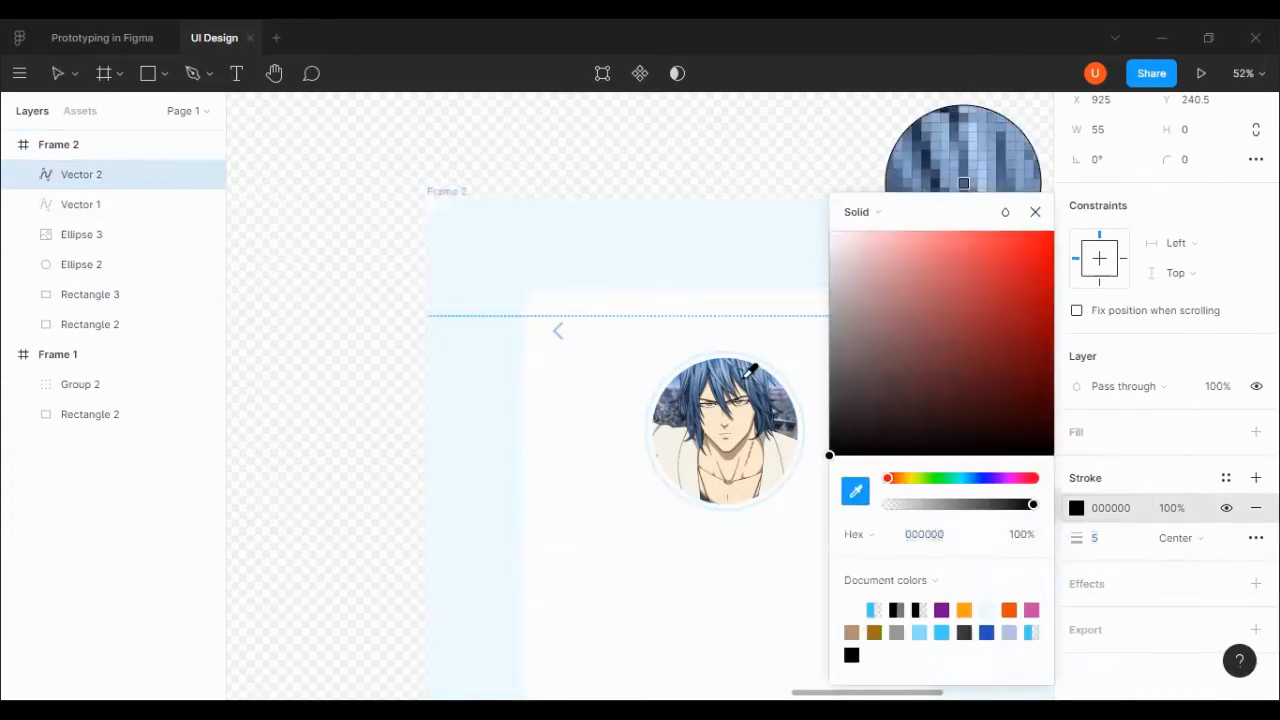
left_click(560, 324)
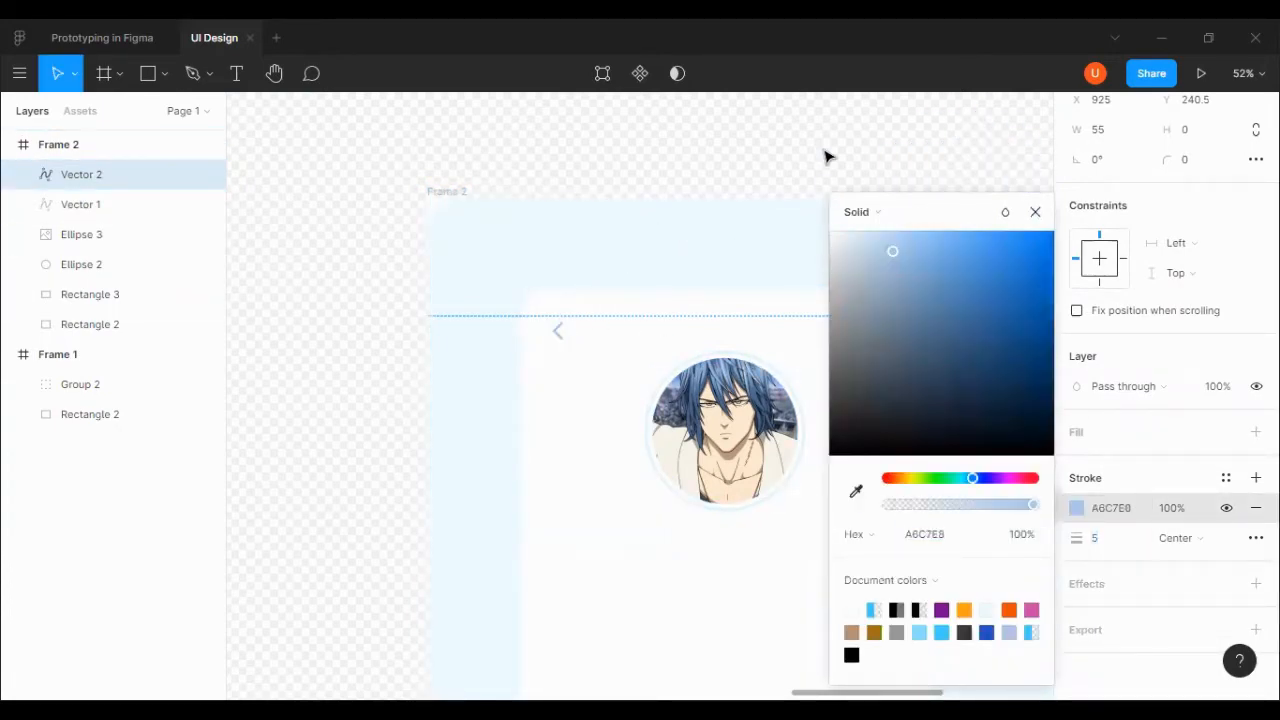
Duplicate the short line 20 px below the original and make the copy slightly narrower.
left_click(893, 318)
key("ctrl+v")
key("shift+Down")
key("shift+Down")
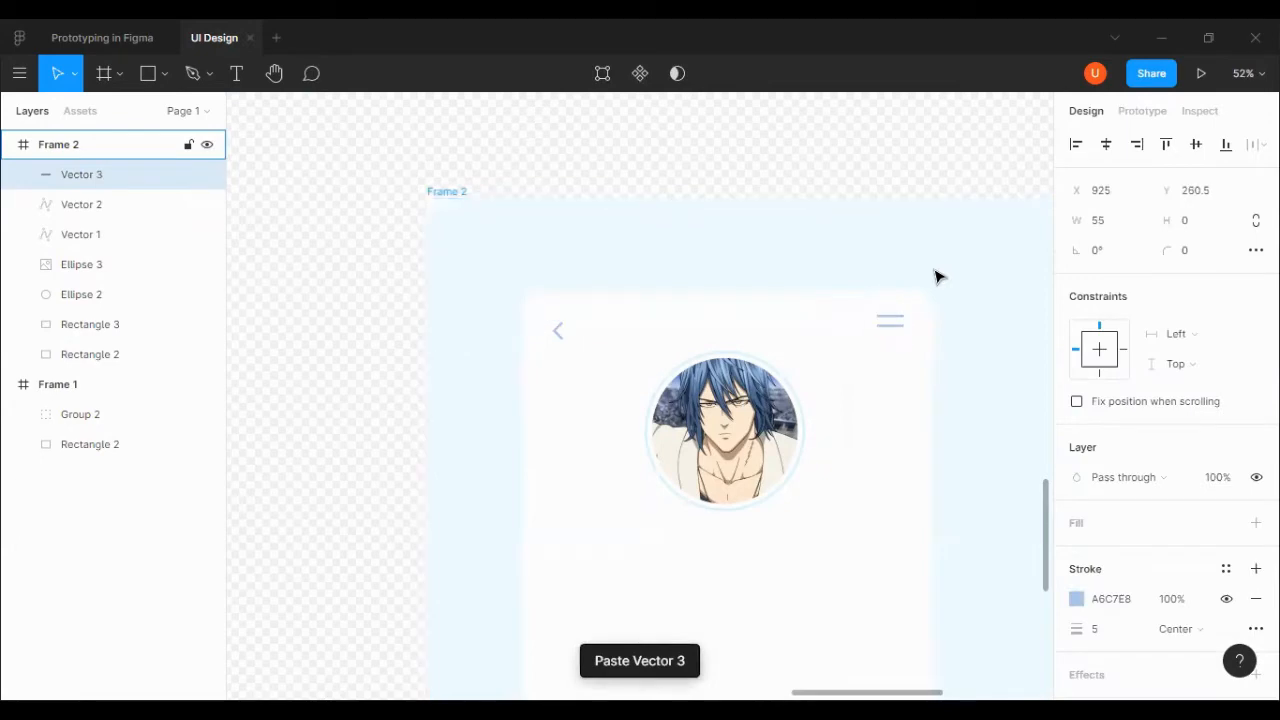
key("shift+Down")
left_click(968, 191)
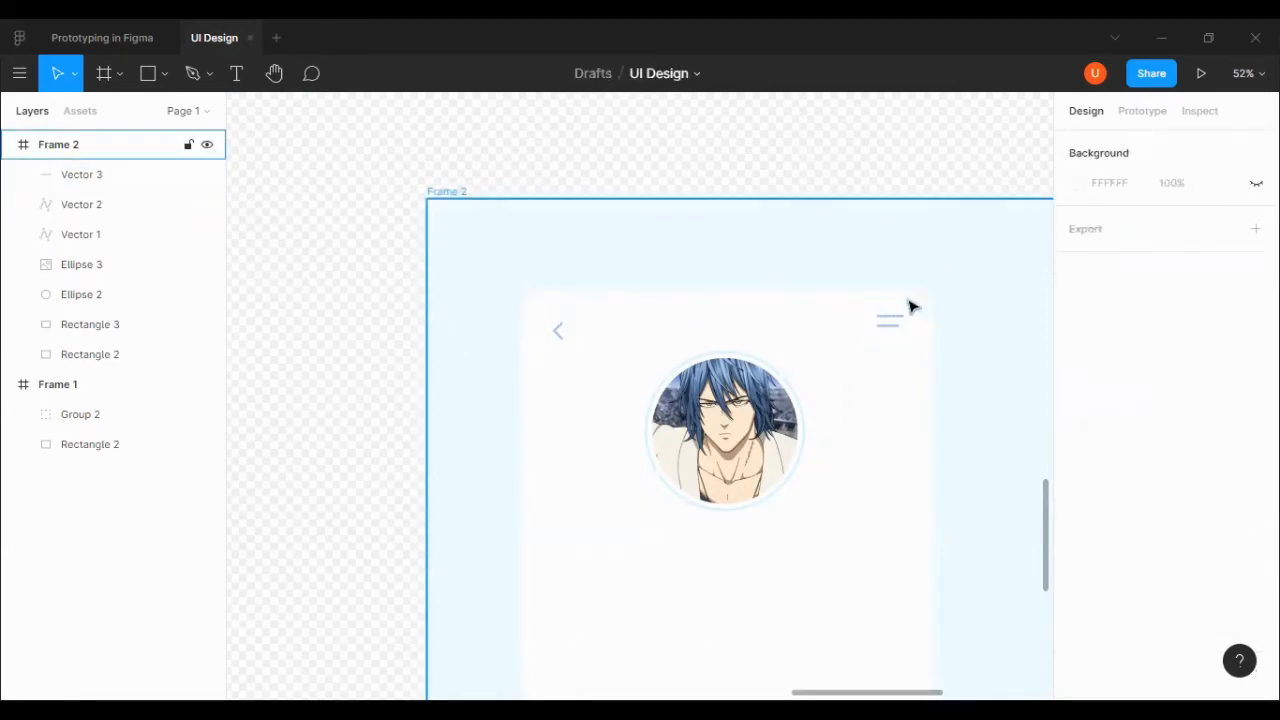
Duplicate the second menu line 20 px lower and narrow the new copy to 35 px.
left_click(893, 326)
key("ctrl+c")
key("ctrl+v")
key("shift+Down")
key("shift+Down")
Align the three menu lines by their horizontal centres.
left_click_drag(884, 171, 890, 352)
left_click(914, 245, "shift")
left_click(910, 300, "shift")
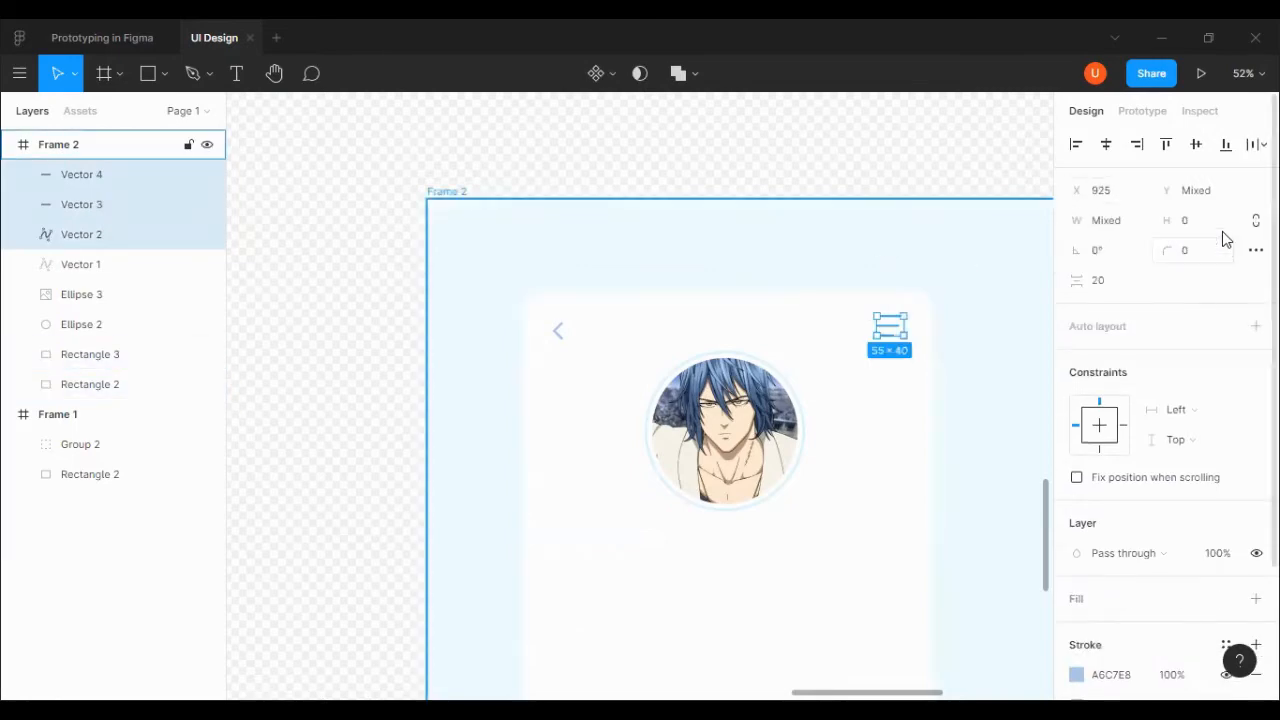
left_click_drag(866, 182, 838, 322)
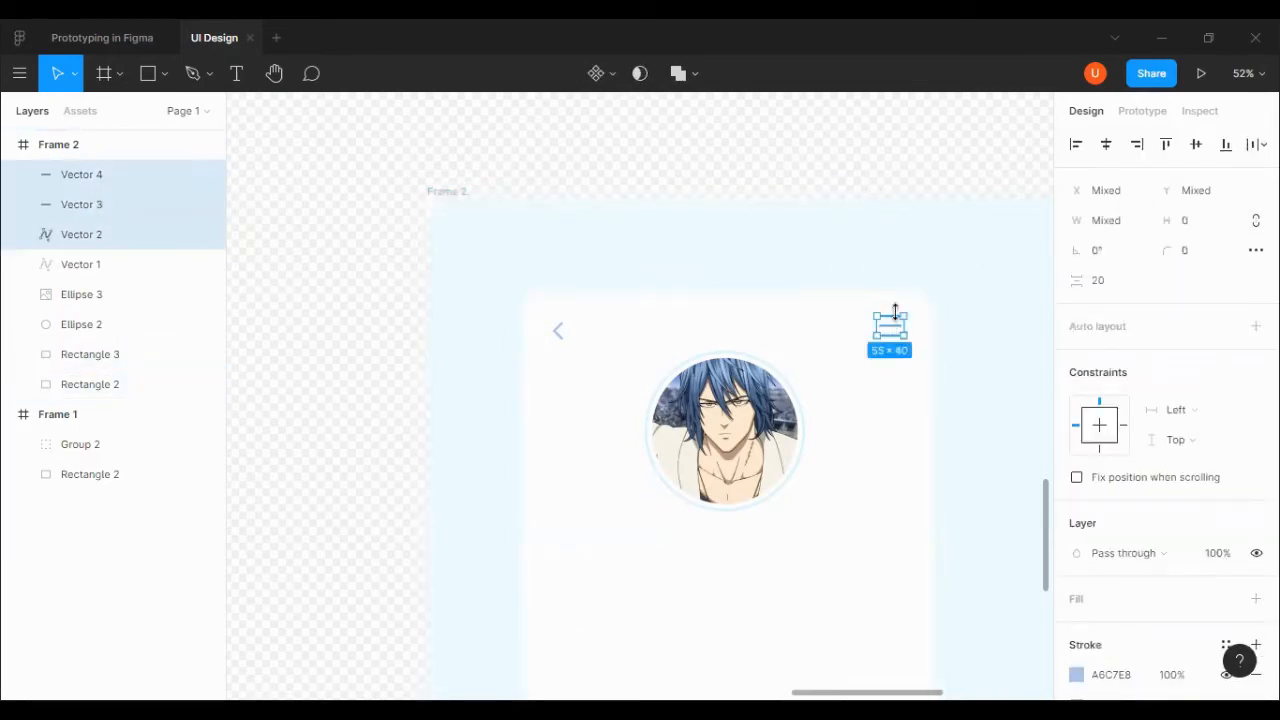
Move the two lower menu lines up so the three lines sit 15 px apart.
scroll(895, 310, "up", 10)
left_click(881, 476)
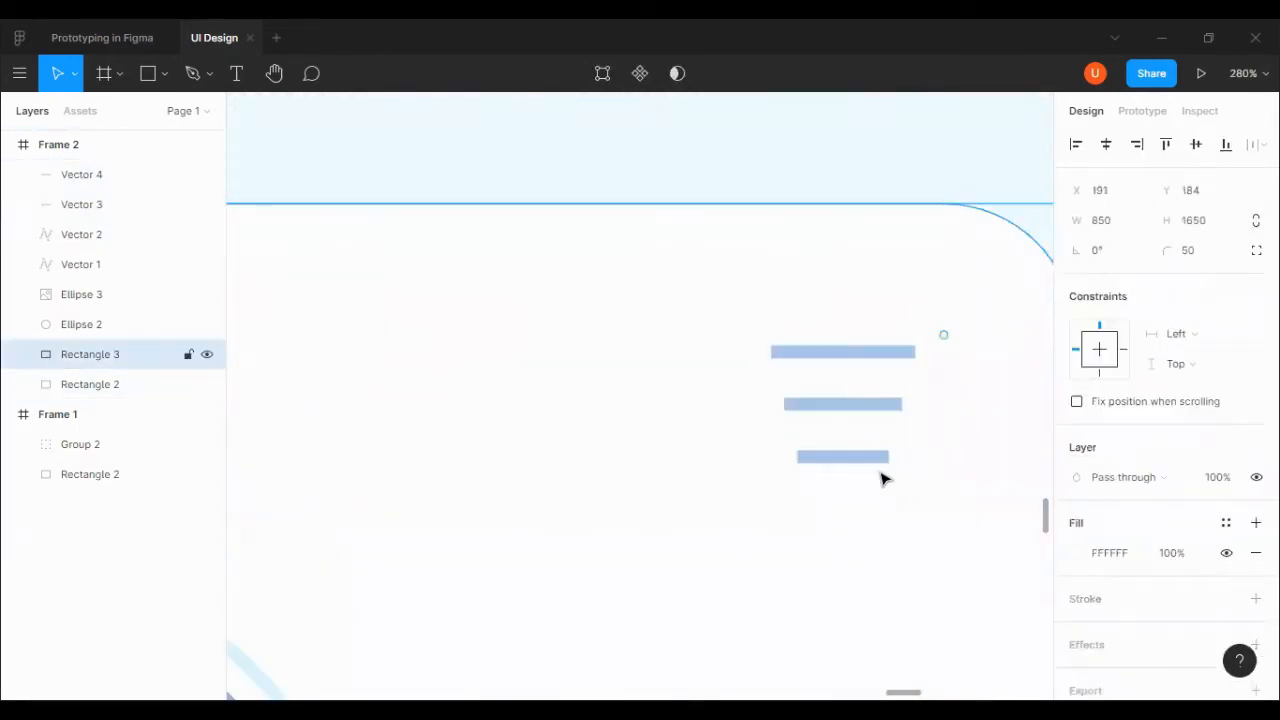
left_click(856, 458)
left_click(843, 408, "shift")
key("Up")
key("Up")
key("Up")
key("Up")
key("Up")
left_click(868, 443)
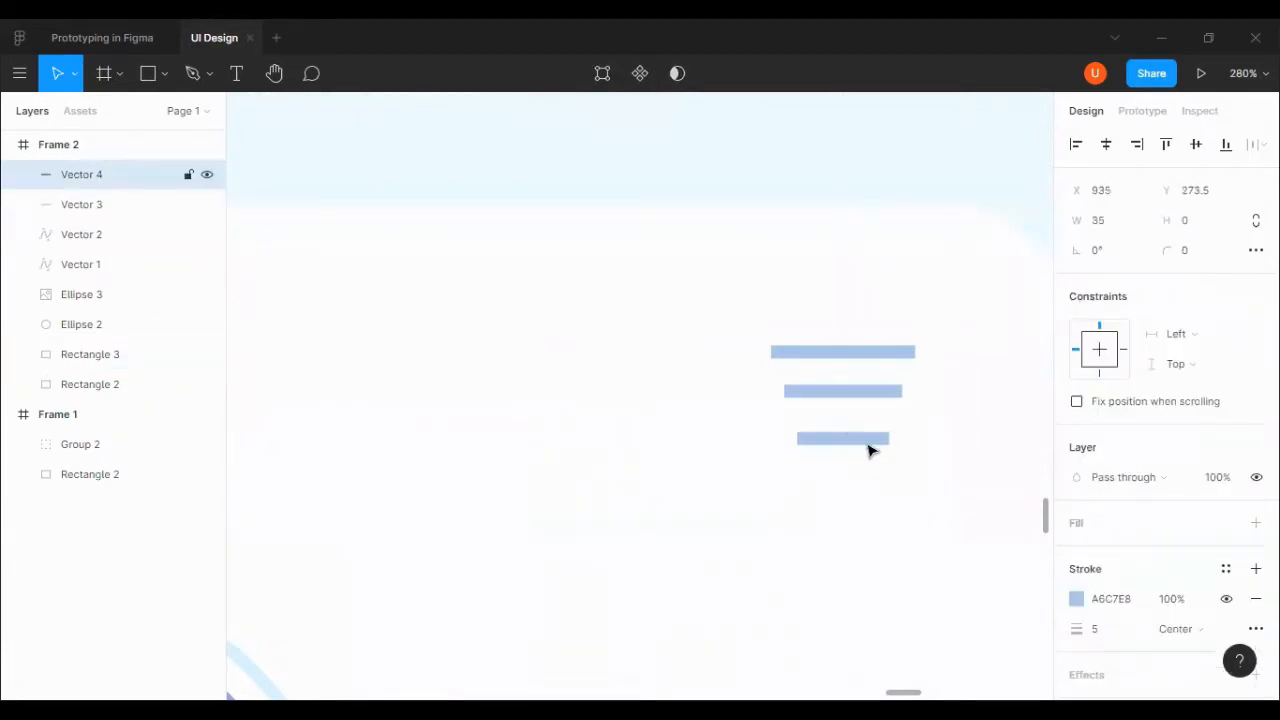
scroll(863, 314, "down", 7)
key("Escape")
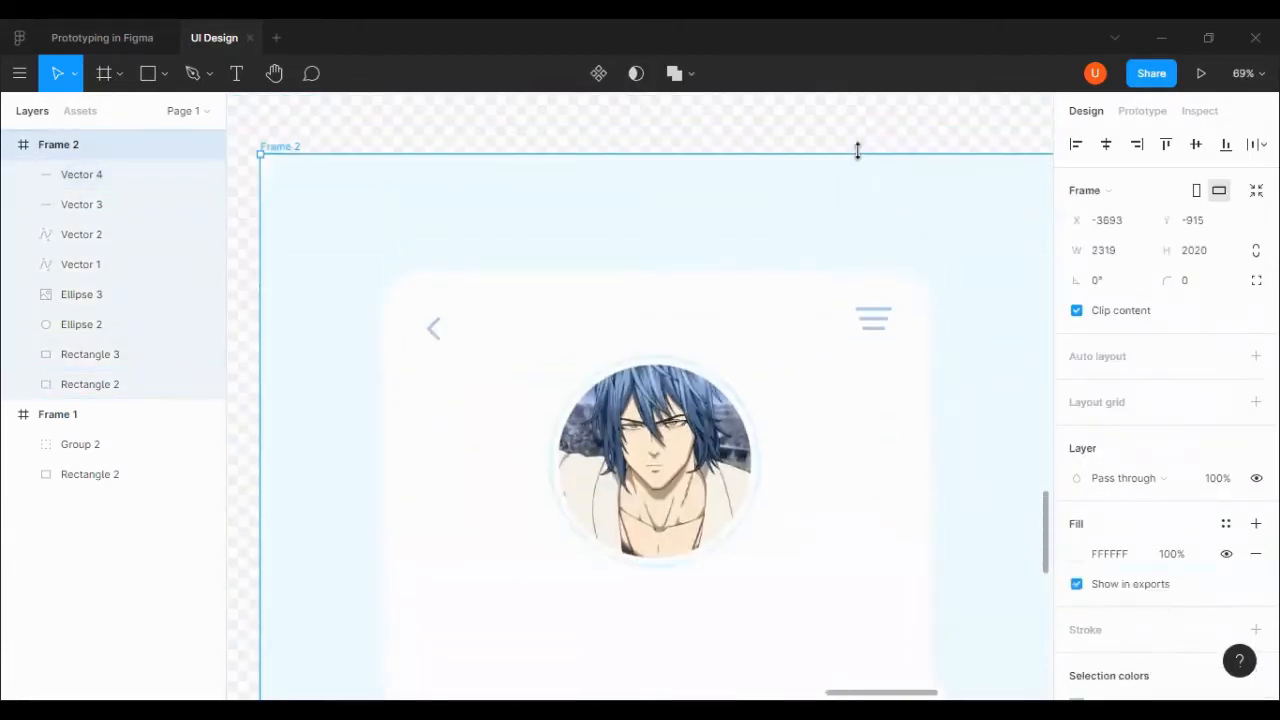
Group the three menu lines and scale the group down to about 39 × 21 px.
left_click_drag(857, 136, 915, 321)
left_click_drag(905, 136, 905, 292, "shift")
key("ctrl+g")
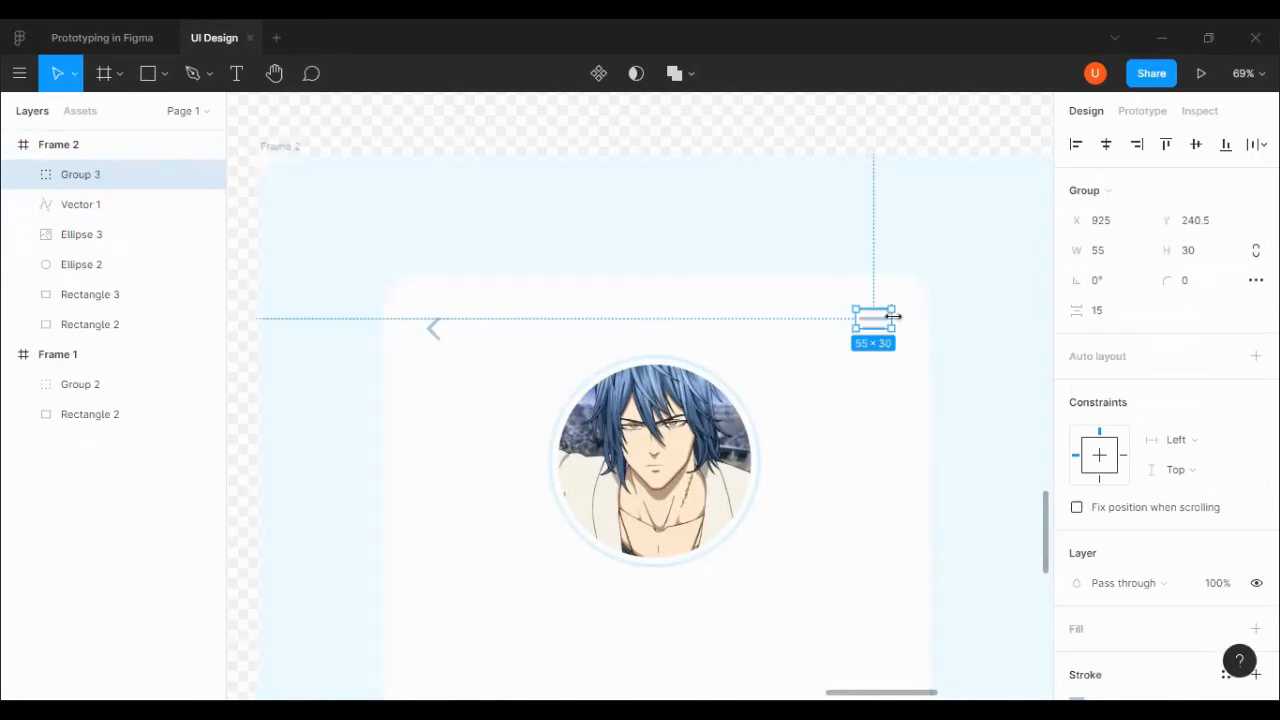
left_click(891, 265)
left_click(876, 322)
Set the menu icon's stroke thickness to 3.
scroll(1094, 463, "down", 2)
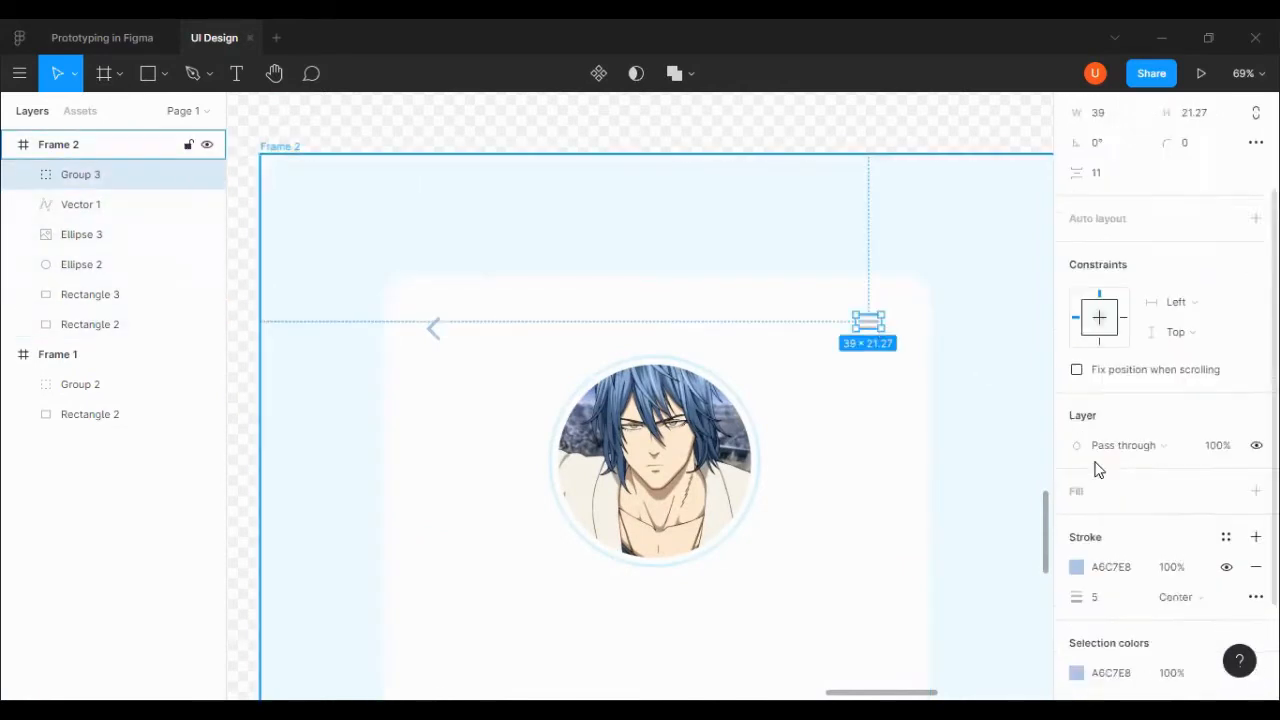
left_click(1100, 537)
left_click(930, 200)
Align the menu icon and the back chevron by their vertical centres.
left_click(868, 322)
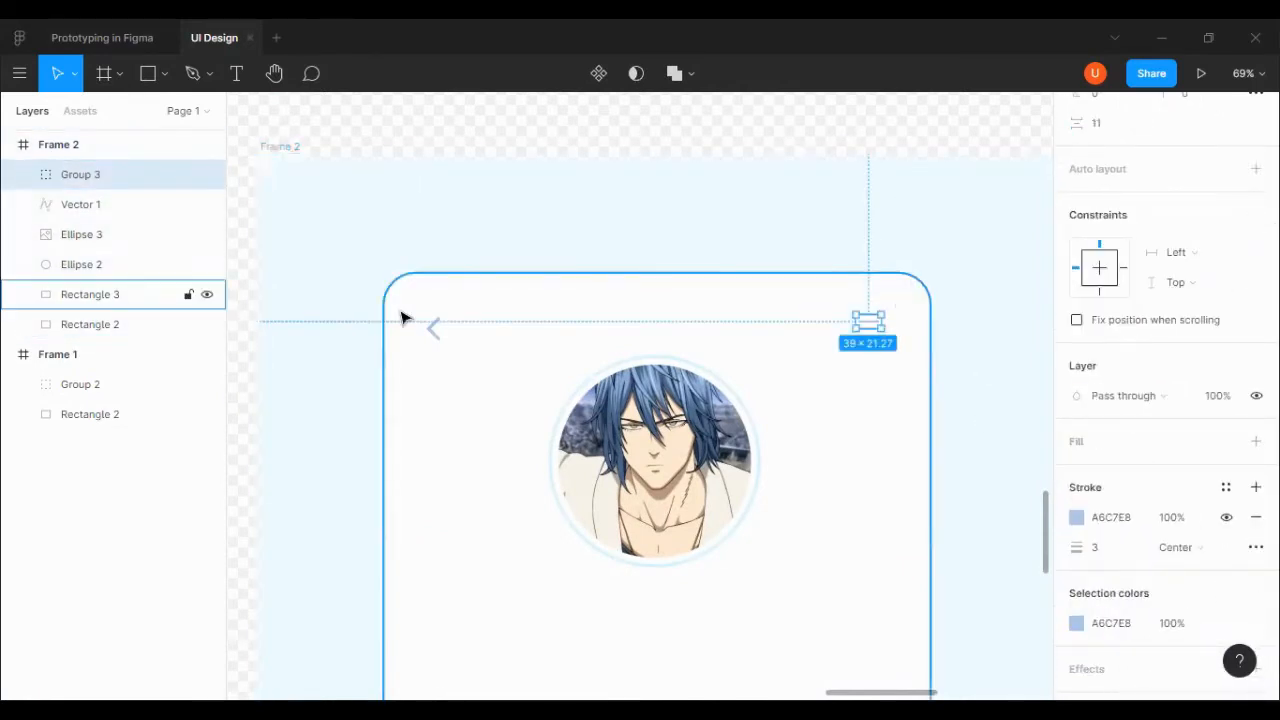
left_click(431, 328, "shift")
scroll(1160, 250, "up", 2)
left_click(1195, 145)
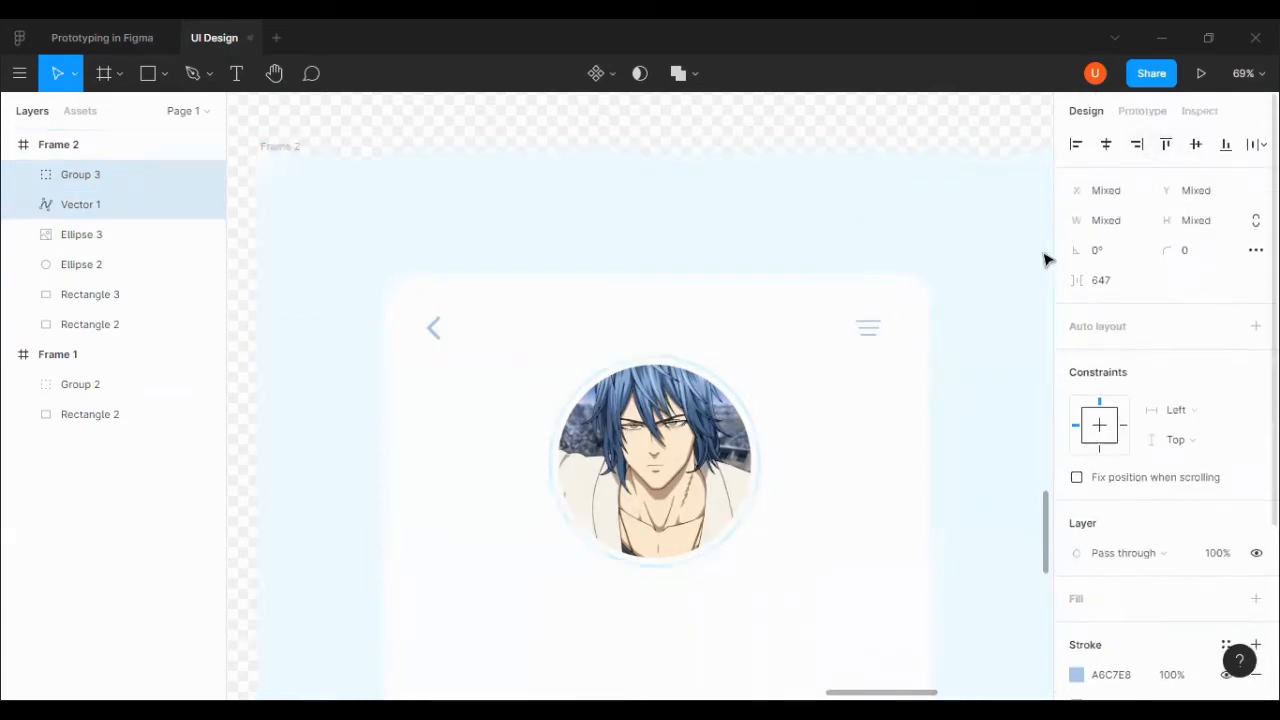
Align the menu icon with the white card's right edge and nudge it 50 px inward.
left_click(975, 286)
left_click(869, 328)
left_click(905, 306, "shift")
left_click(917, 326)
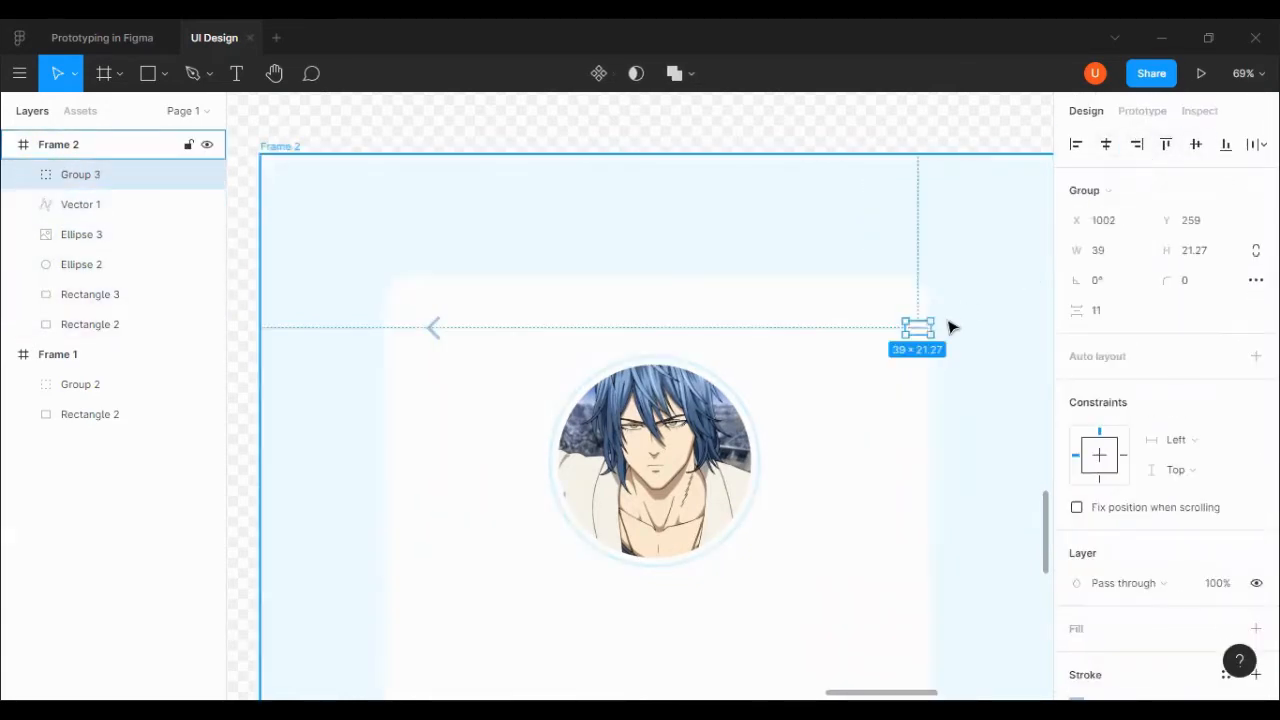
key("shift+Left")
key("shift+Left")
key("shift+Left")
key("shift+Left")
key("shift+Left")
left_click(878, 148)
Align the back chevron with the card's left edge, nudge it about 60 px inward, and shift the menu icon 10 px further left.
left_click(438, 334)
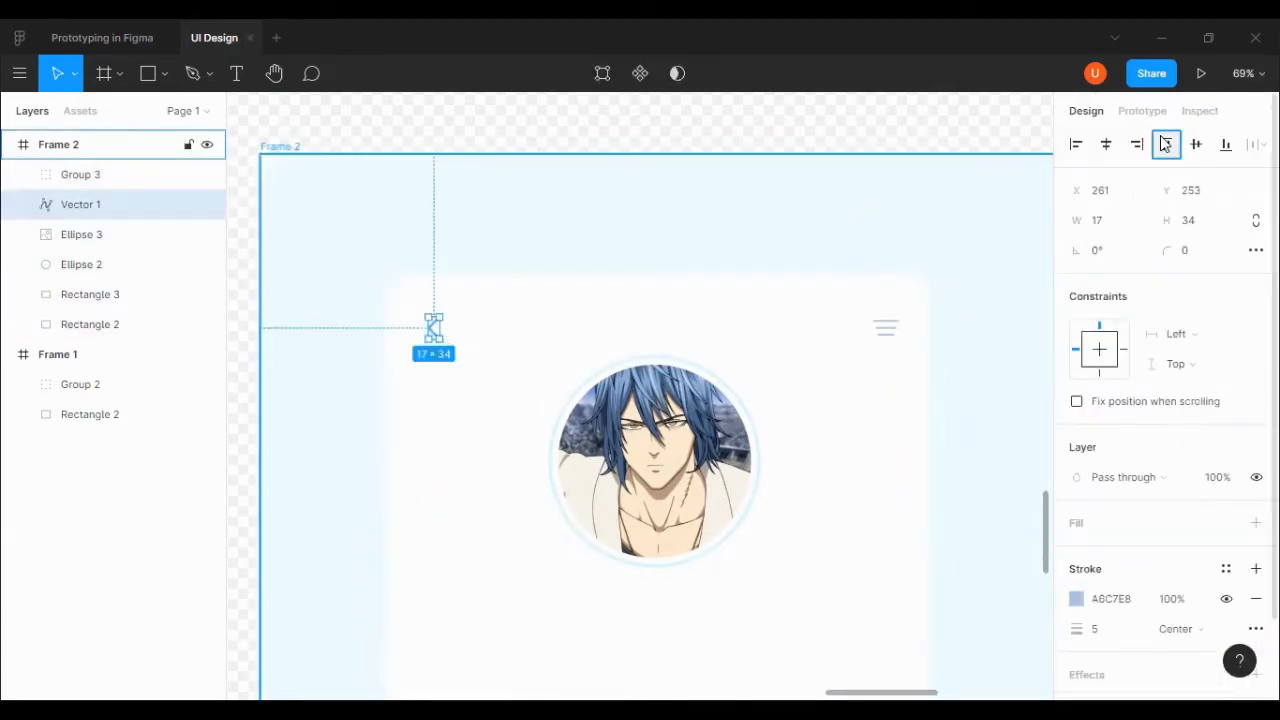
left_click(1075, 145)
key("ctrl+z")
left_click(508, 340, "shift")
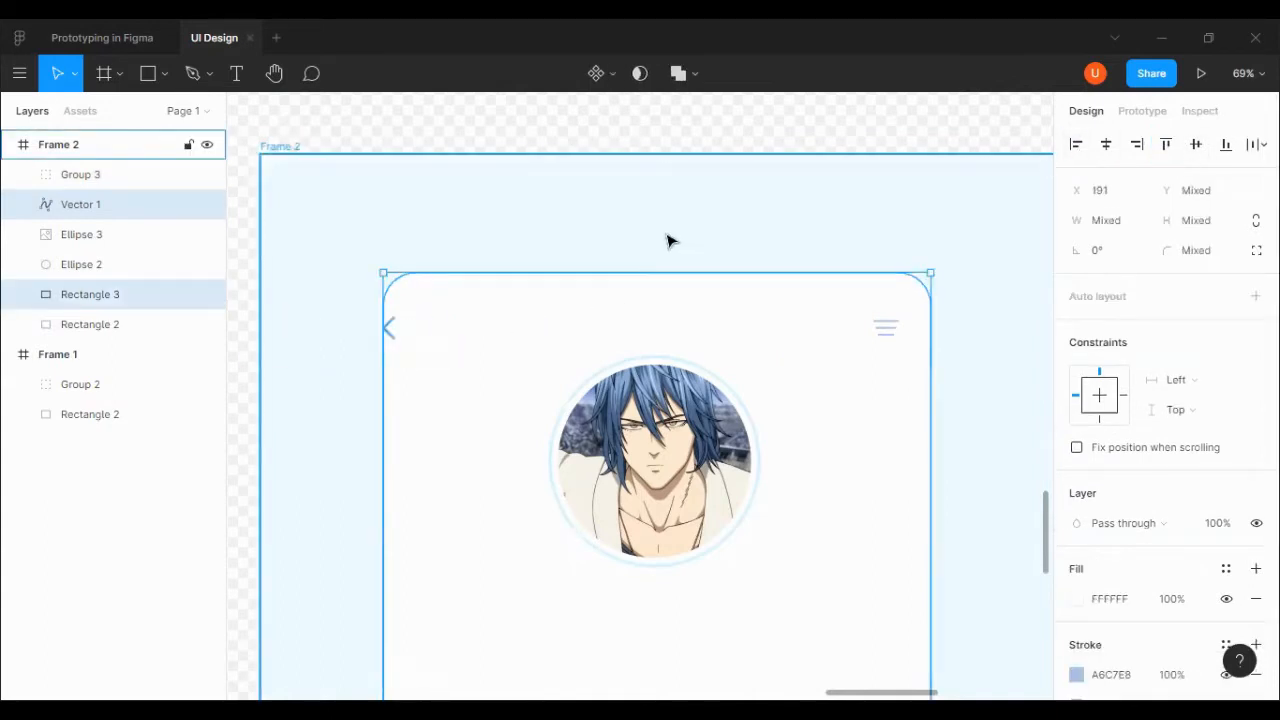
left_click(648, 275, "shift")
key("shift+Right")
left_click(885, 331)
key("shift+Left")
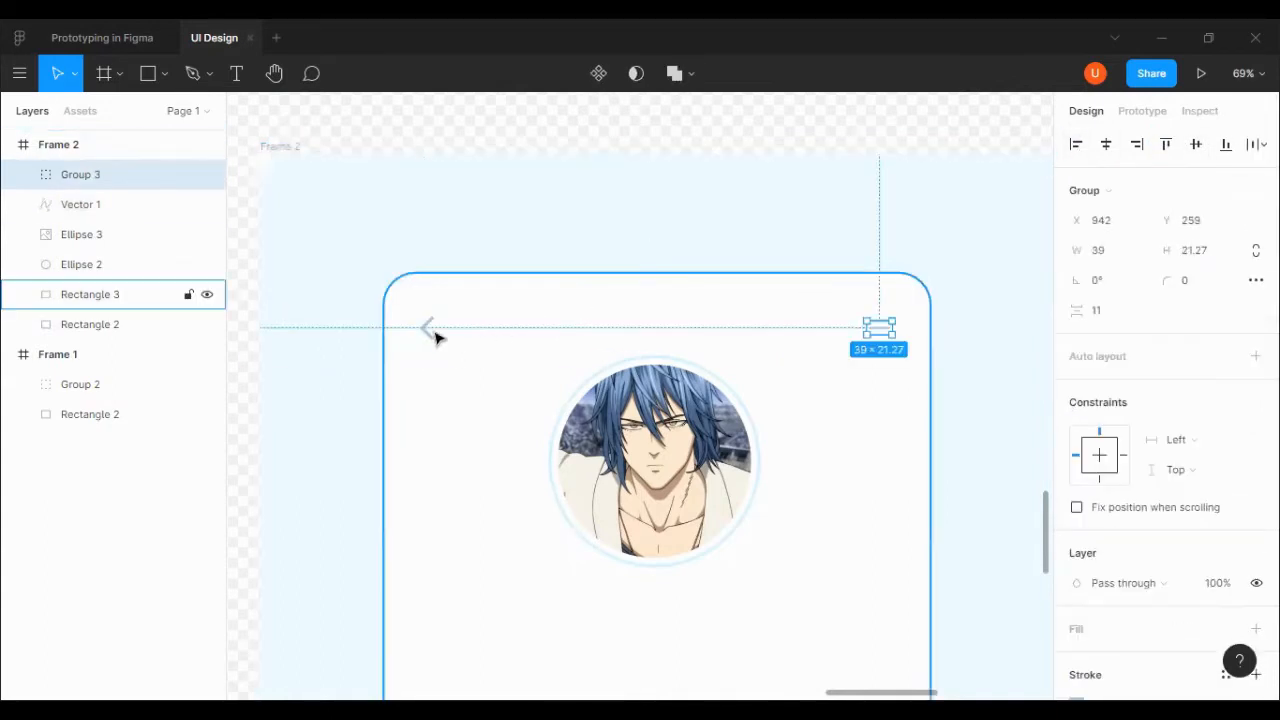
Reposition the back chevron and menu icon together about 60 px below the card's top edge.
left_click(433, 333, "shift")
key("shift+Up")
key("shift+Up")
key("shift+Up")
key("shift+Up")
key("shift+Up")
key("shift+Up")
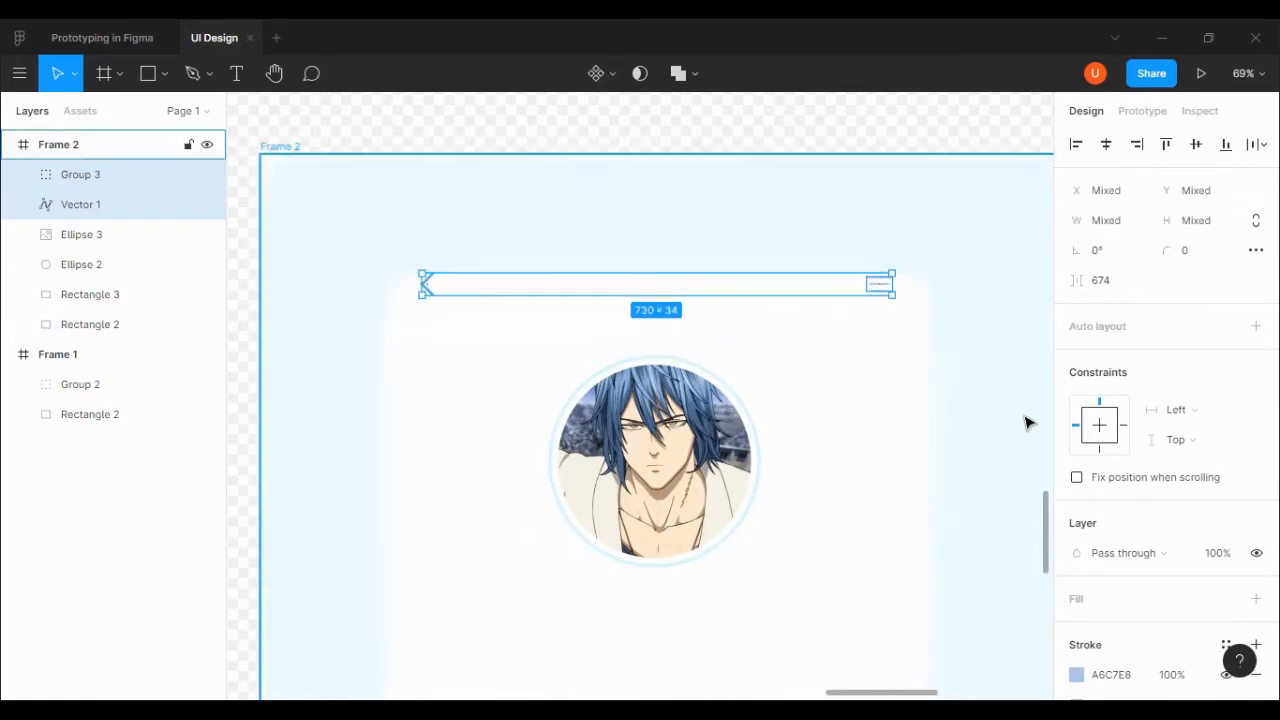
left_click(878, 126)
Add the text "Amai Mask" at size 40 on the card below the avatar.
scroll(885, 120, "down", 1)
scroll(890, 200, "down", 1)
scroll(897, 299, "down", 2)
left_click(236, 73)
left_click(609, 298)
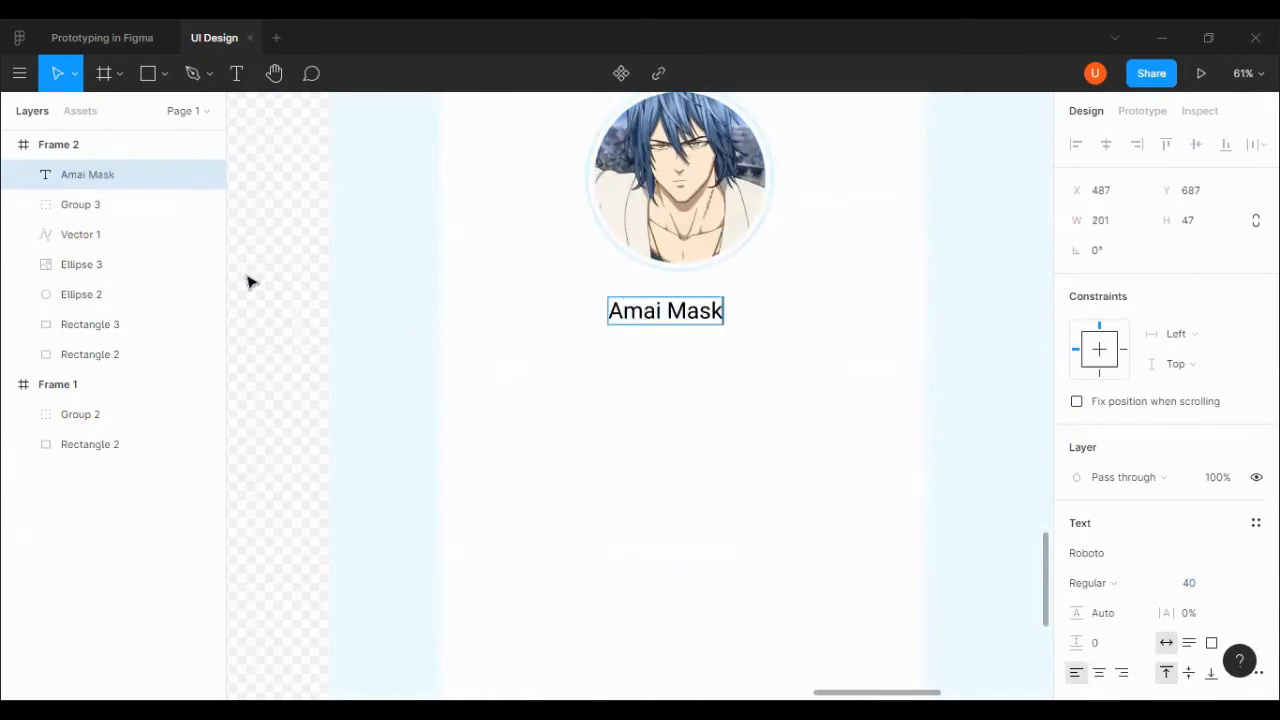
Set the "Amai Mask" text's font to Poppins with the SemiBold weight.
scroll(1140, 470, "down", 1)
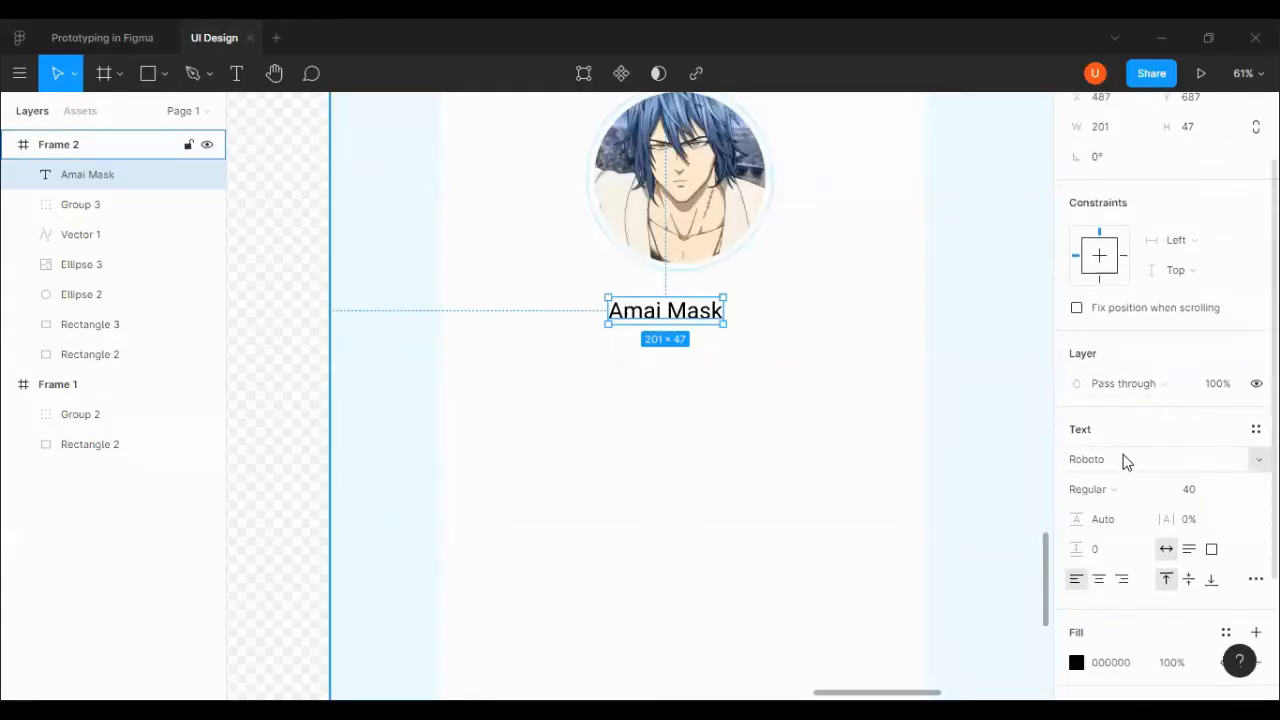
type("Poppins")
key("Return")
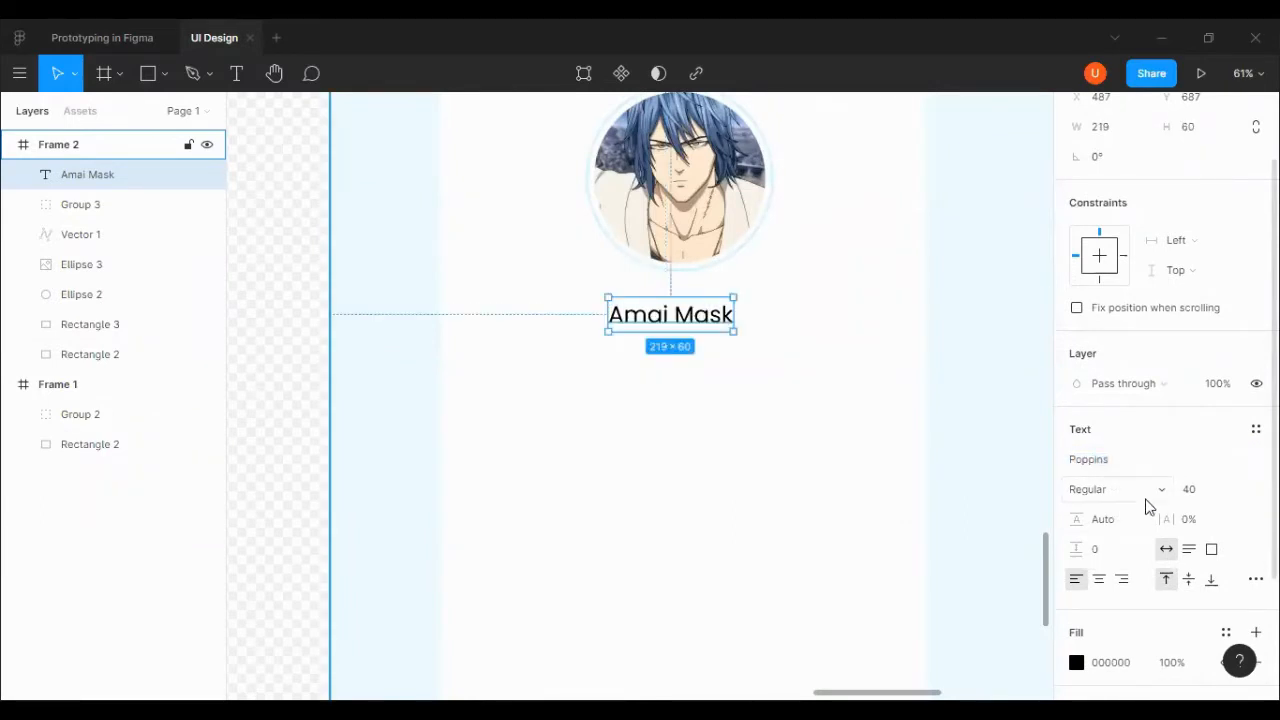
left_click(1147, 498)
left_click(1119, 410)
left_click(1162, 482)
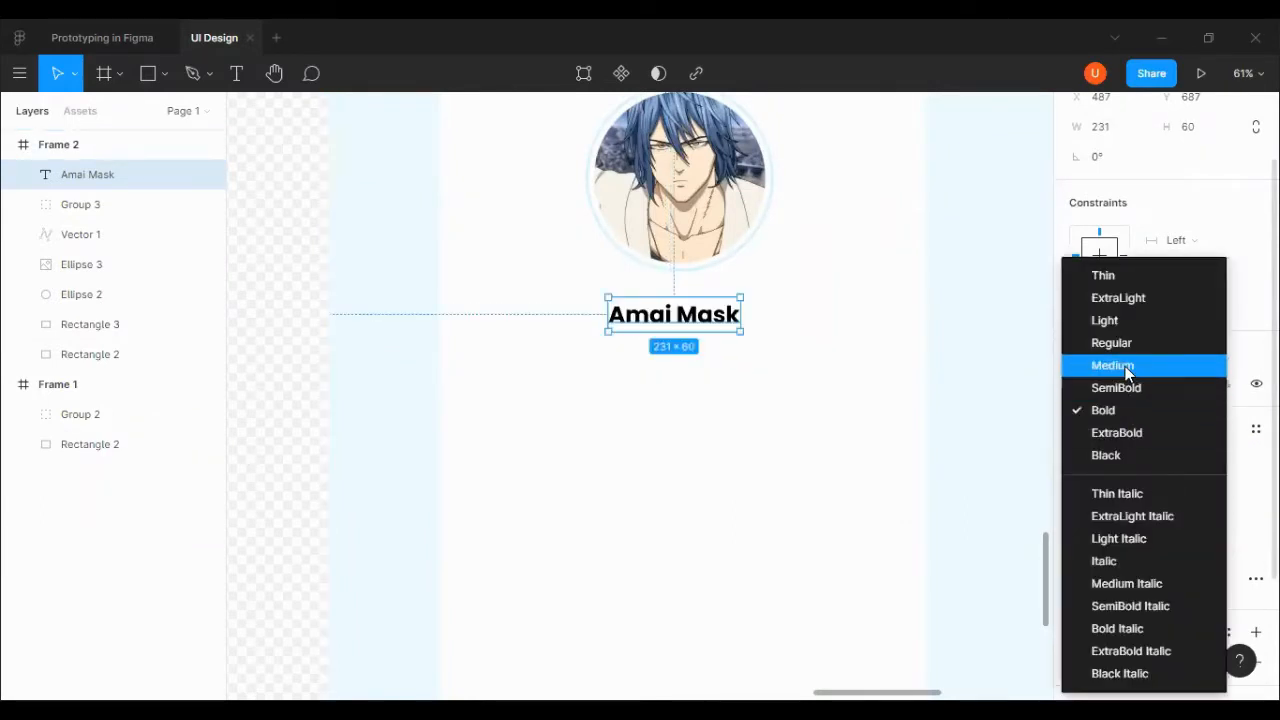
left_click(1125, 366)
left_click(1192, 480)
left_click(1138, 383)
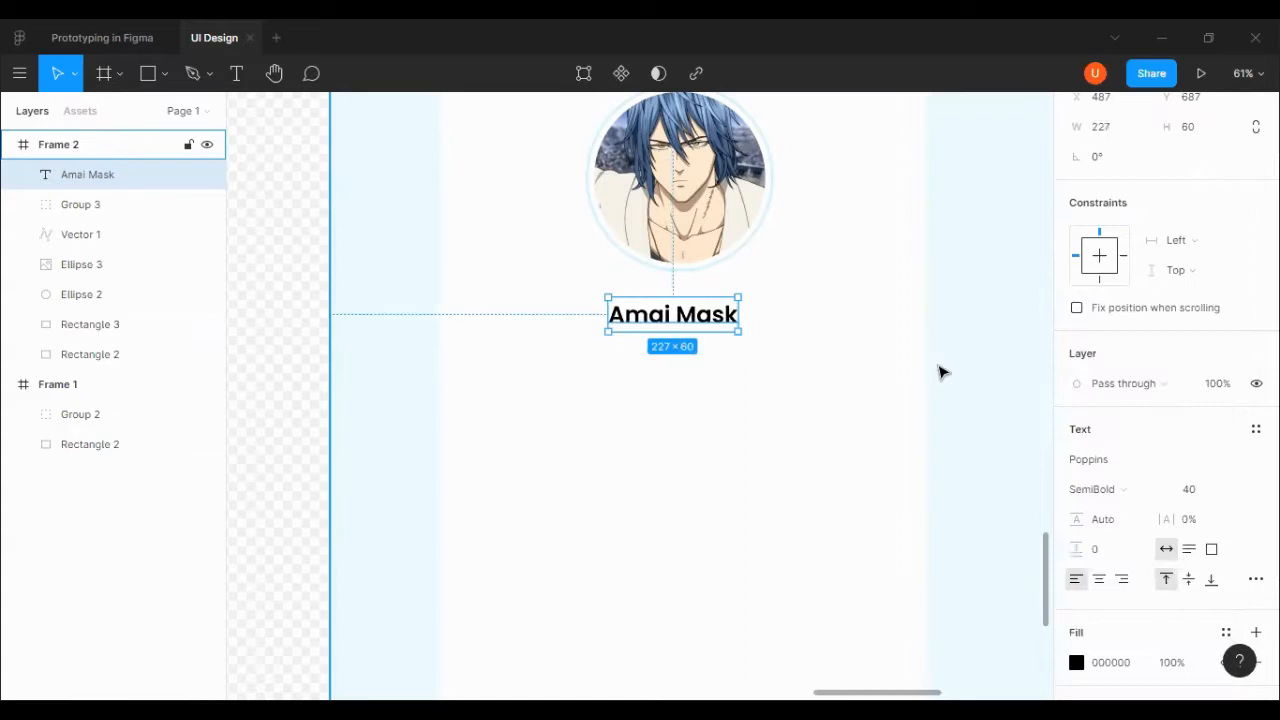
Centre the "Amai Mask" text horizontally on the white card.
left_click(828, 382, "shift")
left_click(1107, 145)
key("shift+Return")
Nudge the "Amai Mask" text closer to the avatar, placing it at Y 676.
left_click(734, 311)
key("shift+Up")
key("shift+Up")
key("shift+Up")
key("shift+Up")
key("shift+Up")
key("shift+Up")
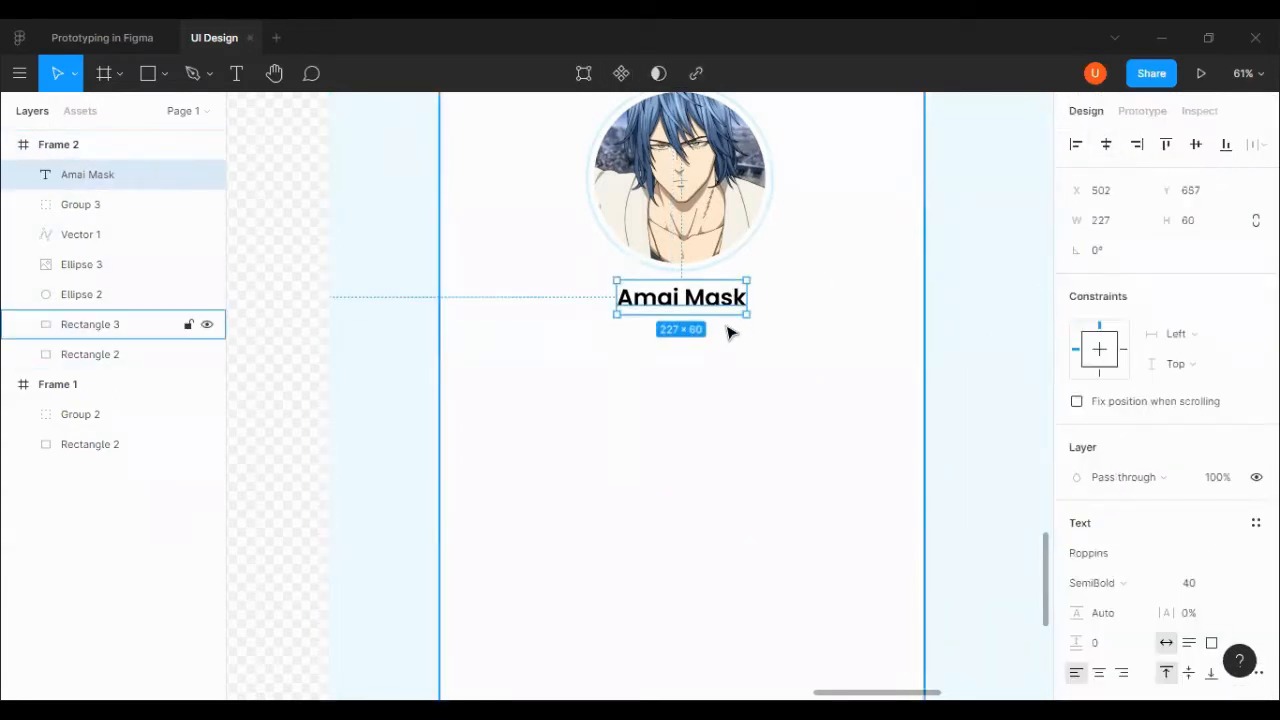
key("shift+Down")
key("shift+Down")
key("shift+Down")
key("shift+Down")
key("shift+Down")
left_click(760, 333)
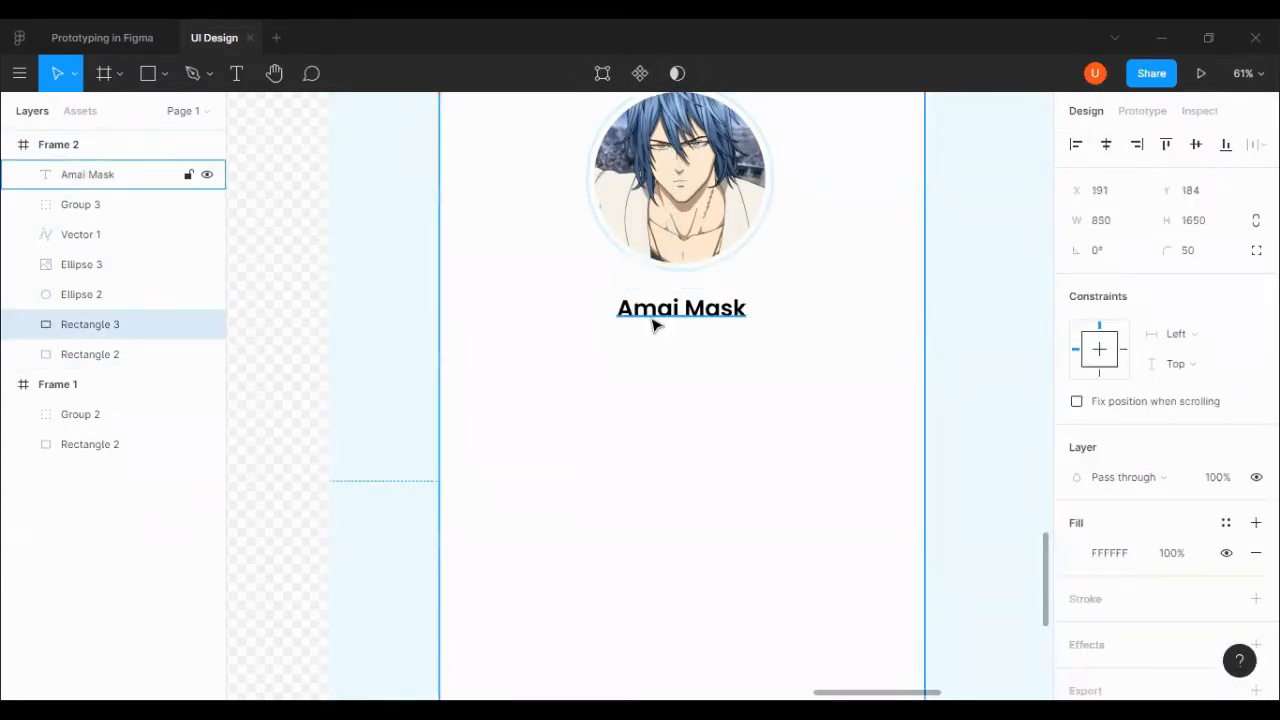
Duplicate the name text just below the original and change the copy's wording to "One Punch Man".
left_click(657, 318)
key("ctrl+c")
key("ctrl+v")
key("shift+Down")
key("shift+Down")
key("shift+Down")
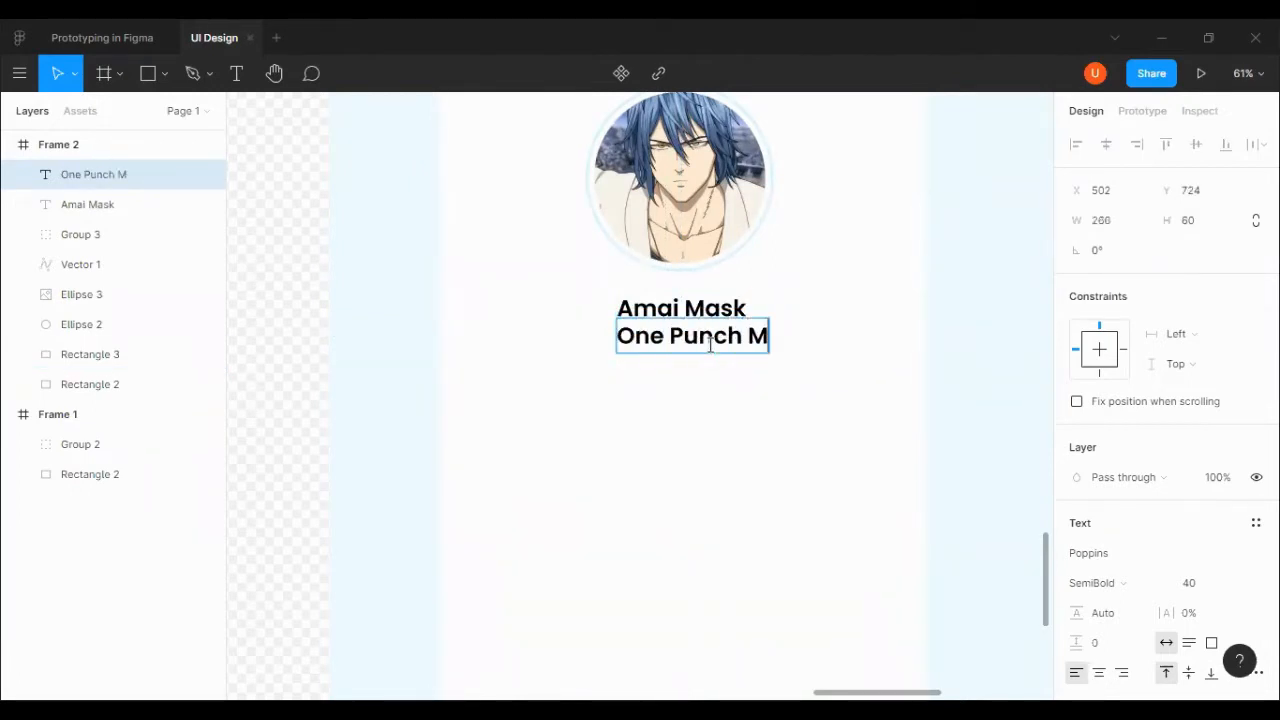
Set the "One Punch Man" text to Light weight and its fill opacity to 50%.
left_click(1141, 585)
left_click(1110, 319)
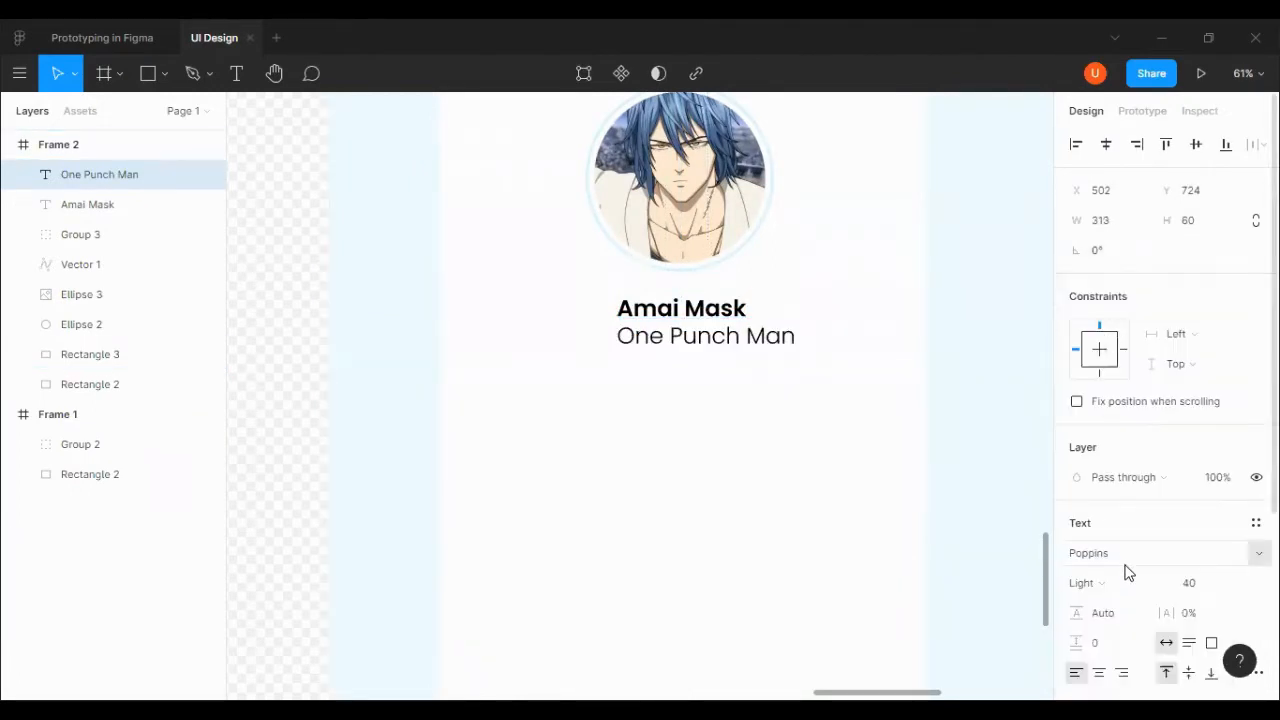
scroll(1216, 451, "down", 3)
type("50")
key("Return")
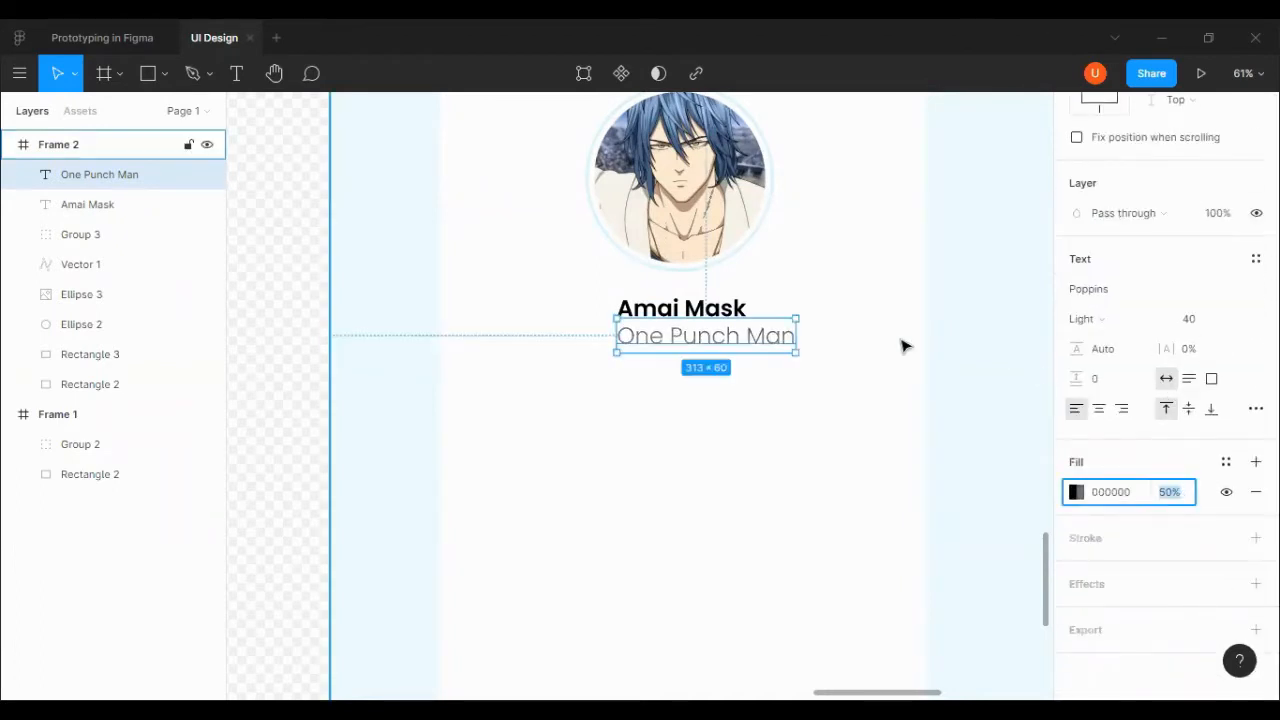
Reduce the "One Punch Man" text's font size to 25.
scroll(1180, 494, "up", 2)
left_click(1182, 506)
type("30")
key("Return")
key("Down")
key("Down")
key("Down")
key("Down")
key("Down")
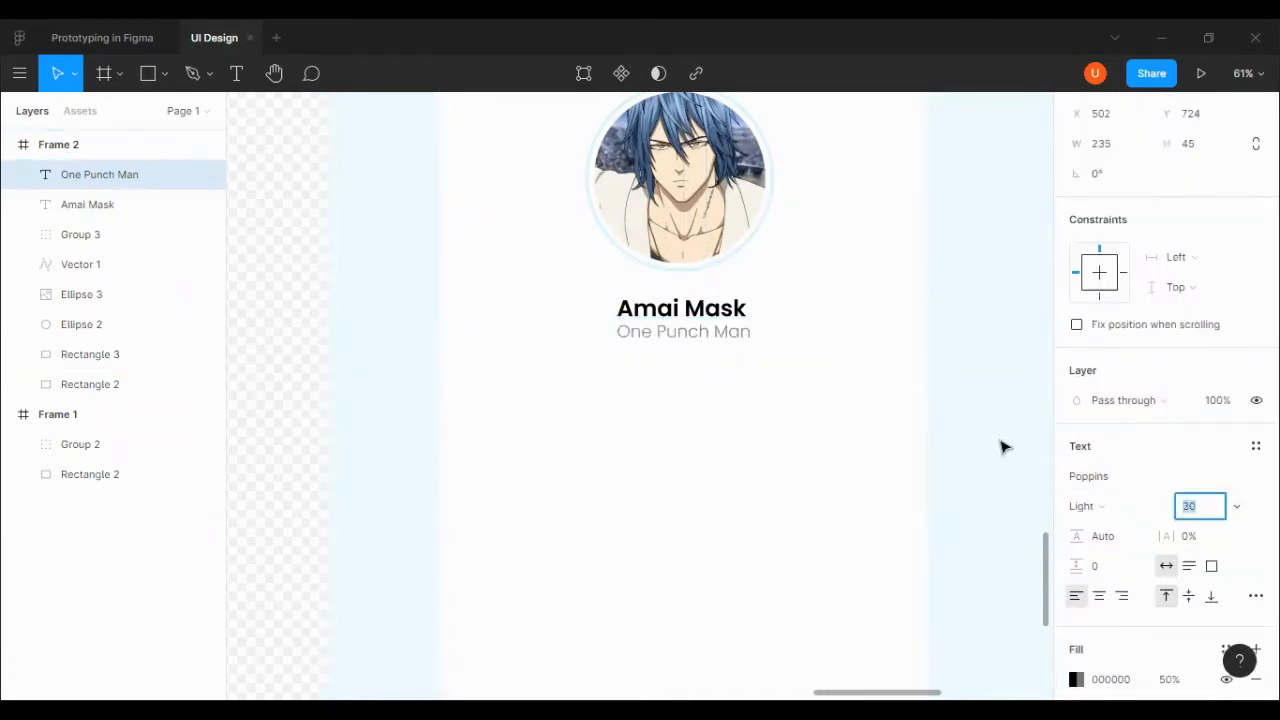
left_click(964, 416)
Centre the name and the "One Punch Man" subtitle horizontally on the white card.
left_click(742, 312)
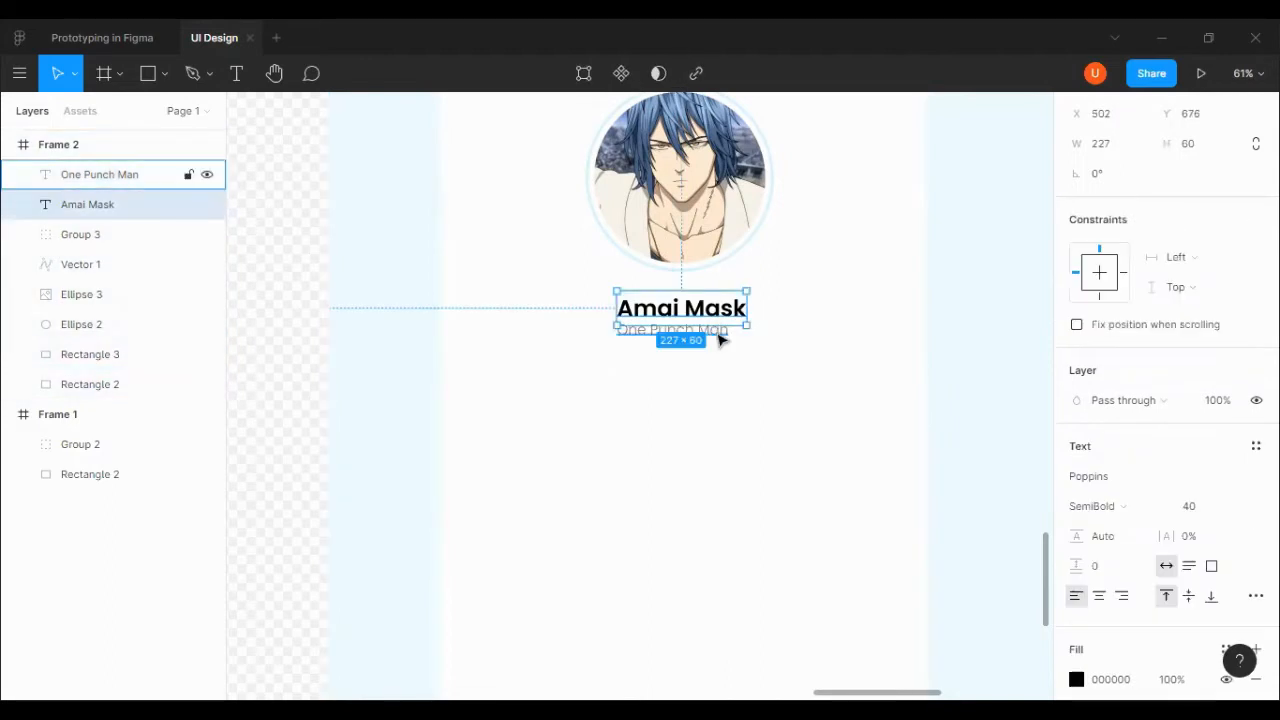
left_click(720, 336, "shift")
left_click(800, 334, "shift")
scroll(1183, 214, "up", 1)
left_click(1105, 144)
left_click(996, 257)
Nudge the "One Punch Man" subtitle down 3 px to Y 727.
scroll(760, 350, "up", 1)
left_click(693, 370)
key("Down")
key("Down")
key("Down")
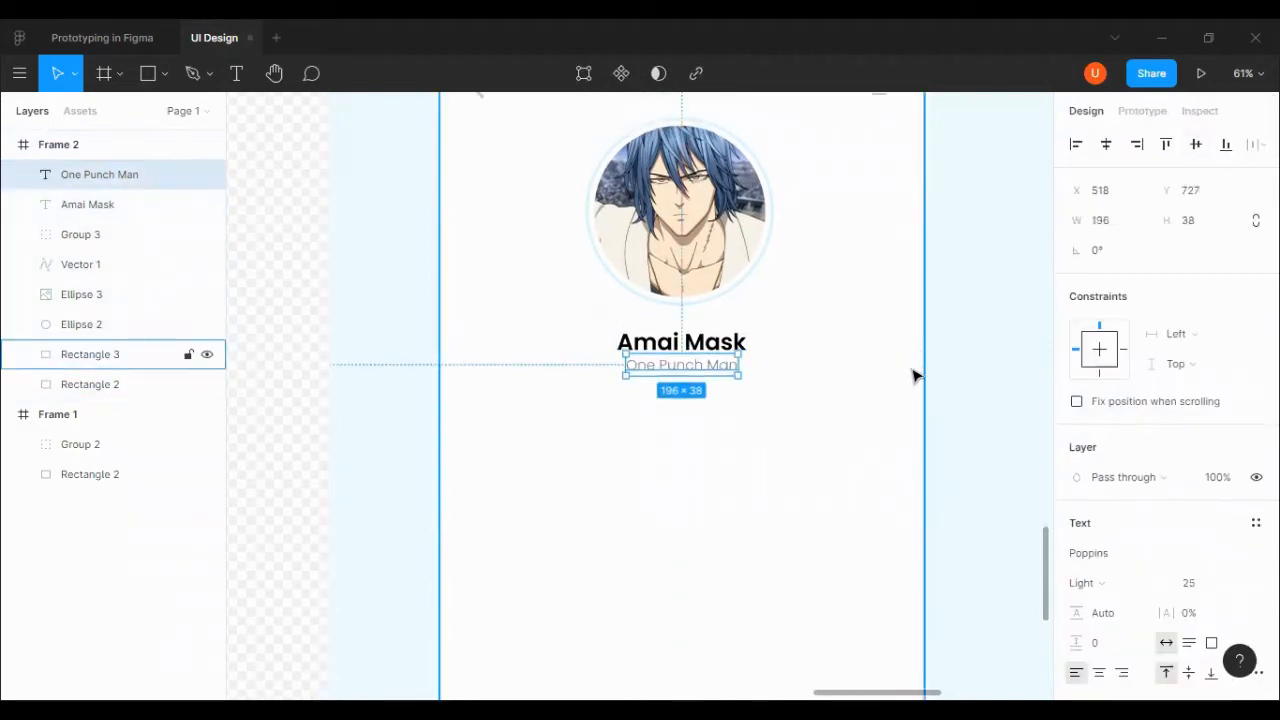
Move the name and subtitle together 10 px up toward the avatar.
left_click(912, 368)
left_click(694, 346)
left_click(693, 368, "shift")
key("shift+Up")
left_click(946, 365)
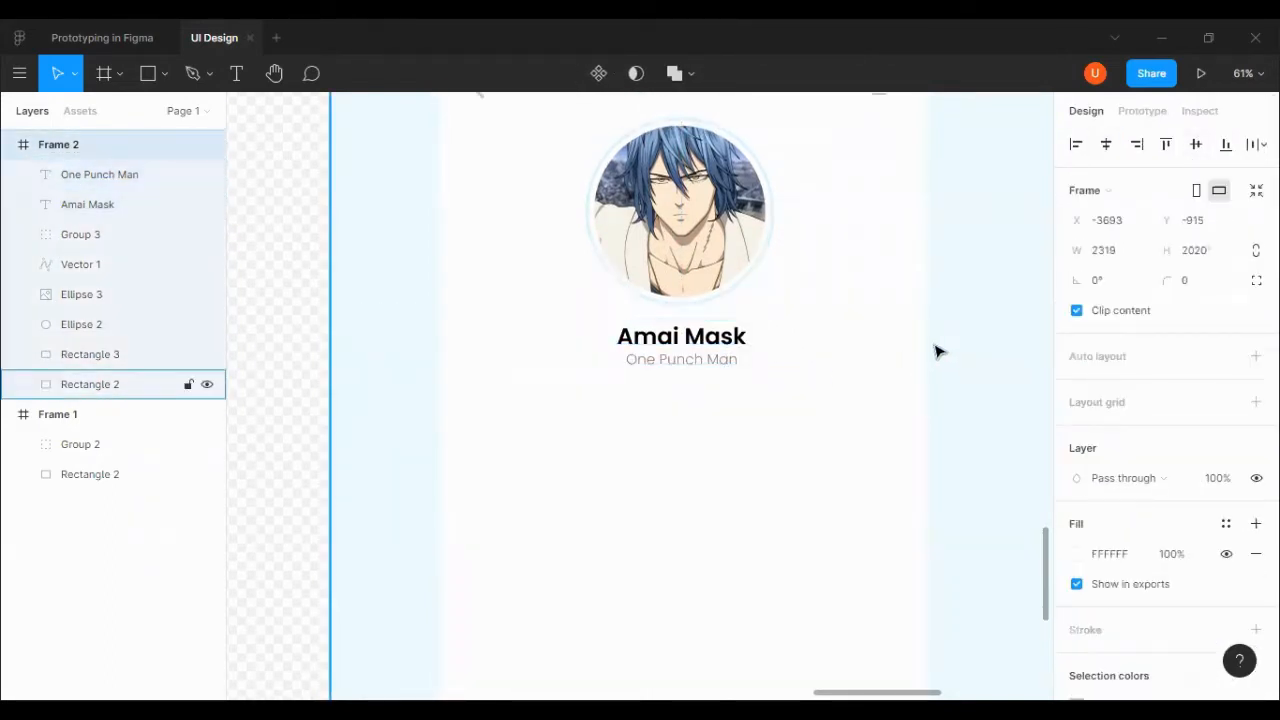
Duplicate the large white card rectangle in place.
scroll(760, 423, "down", 1)
left_click(761, 420)
scroll(761, 420, "down", 4)
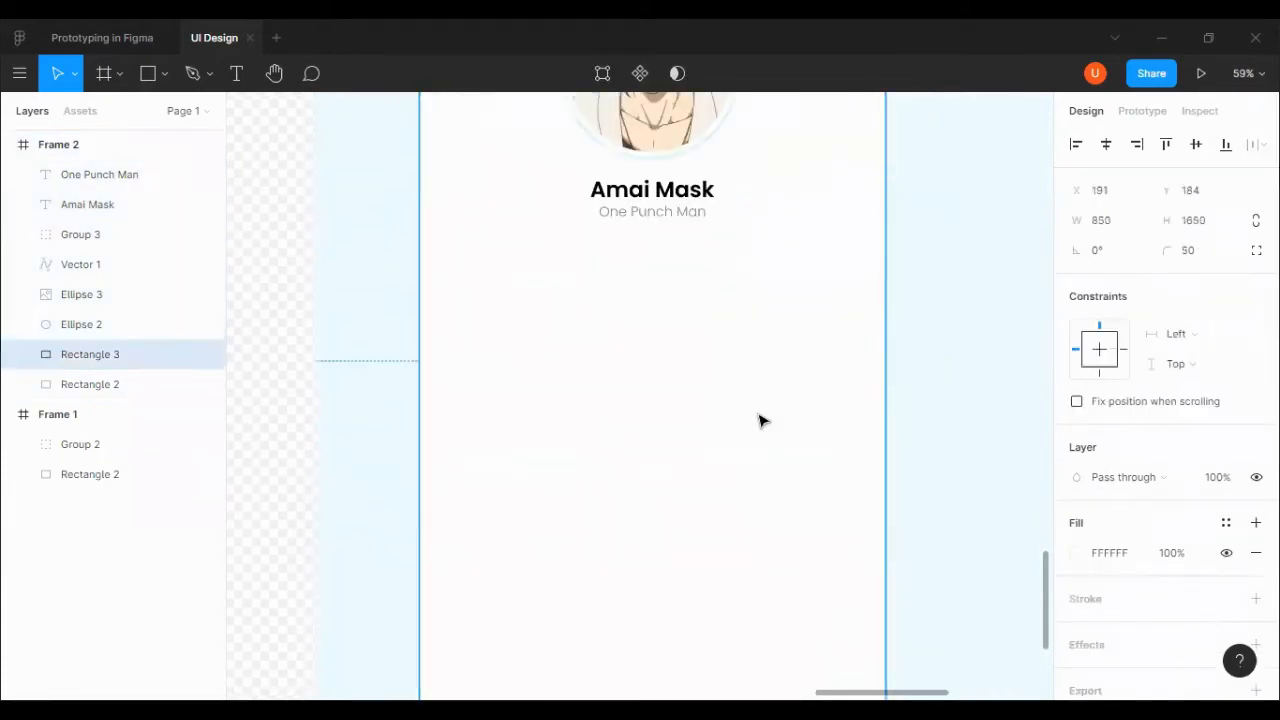
key("ctrl+c")
key("ctrl+v")
Paste another copy of the white card rectangle and raise its bottom edge to shorten it to a height of 632.
scroll(762, 420, "up", 5)
scroll(752, 417, "down", 4)
double_click(751, 414)
scroll(751, 416, "down", 5)
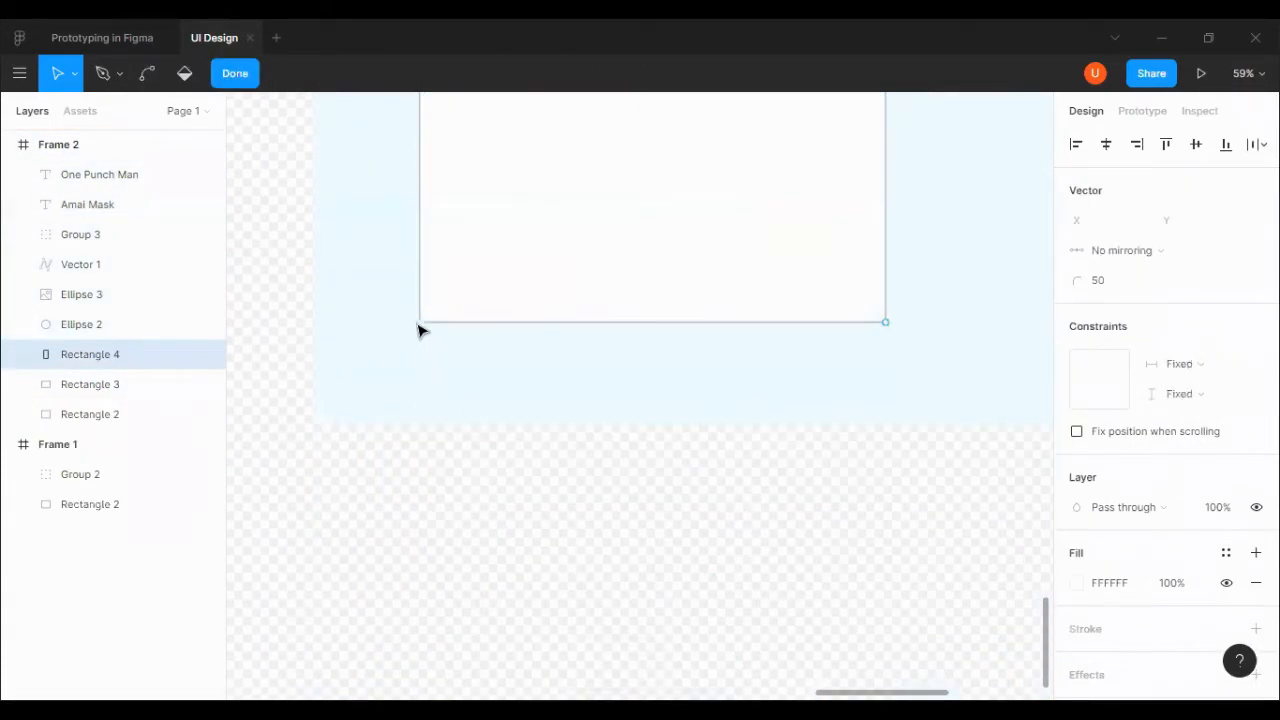
scroll(907, 320, "up", 5)
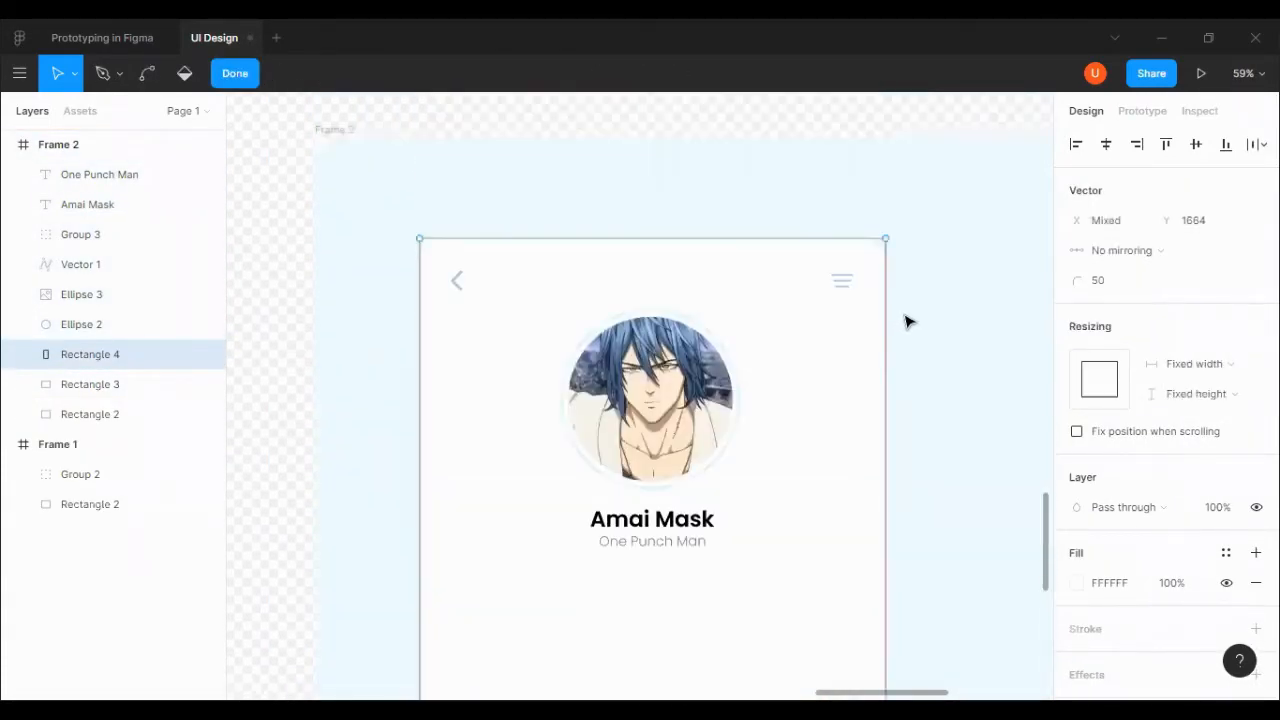
scroll(915, 350, "down", 3)
key("shift+Up")
key("shift+Up")
key("shift+Up")
key("shift+Up")
key("shift+Up")
key("shift+Up")
key("shift+Up")
key("shift+Up")
key("shift+Up")
key("shift+Up")
key("shift+Up")
key("shift+Up")
key("shift+Up")
key("shift+Up")
key("shift+Up")
key("shift+Up")
key("shift+Up")
scroll(948, 354, "up", 5)
key("shift+Up")
key("shift+Up")
key("shift+Up")
key("shift+Up")
key("shift+Up")
key("shift+Up")
key("shift+Up")
key("shift+Up")
key("shift+Up")
key("shift+Up")
key("shift+Up")
key("shift+Up")
key("shift+Up")
key("shift+Up")
key("shift+Up")
key("shift+Up")
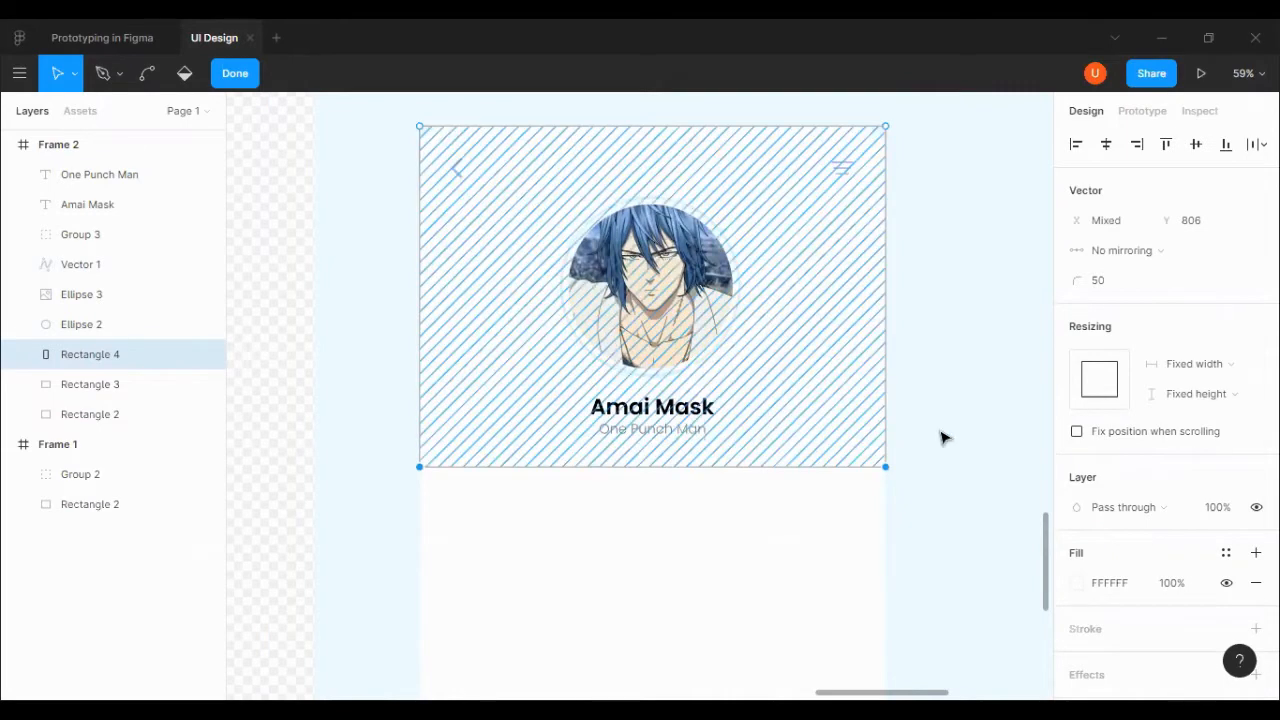
key("shift+Down")
key("Escape")
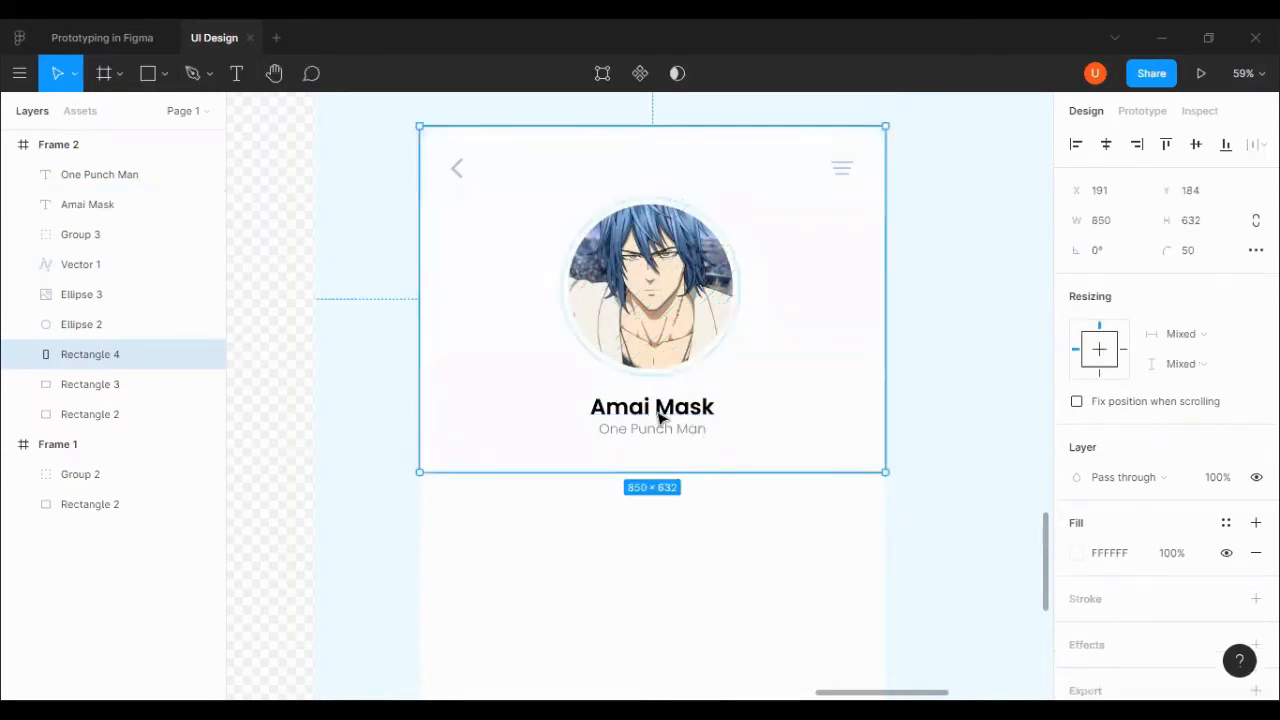
Move the name and the "One Punch Man" subtitle together 10 px down.
left_click(657, 415)
left_click(660, 429, "shift")
key("shift+Down")
left_click(926, 421)
Paste a copy of the shortened card and lower its bottom edge to a height of 782.
left_click(602, 465)
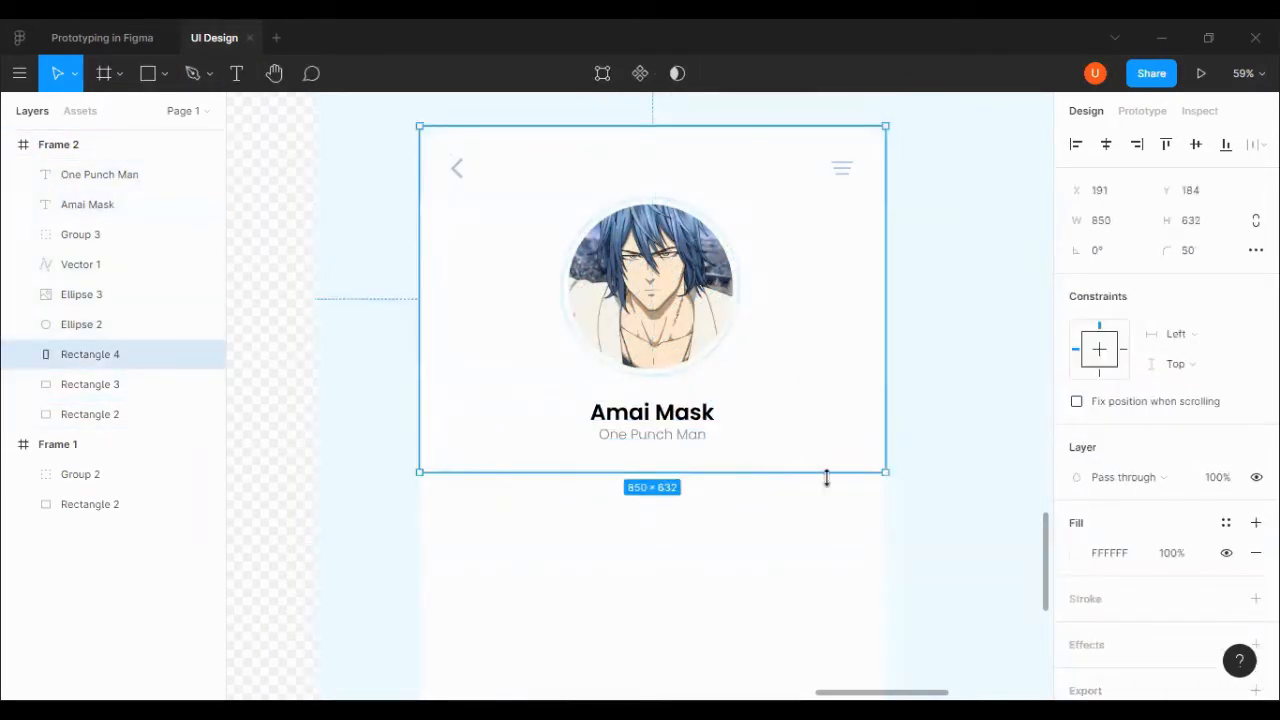
key("ctrl+v")
key("Return")
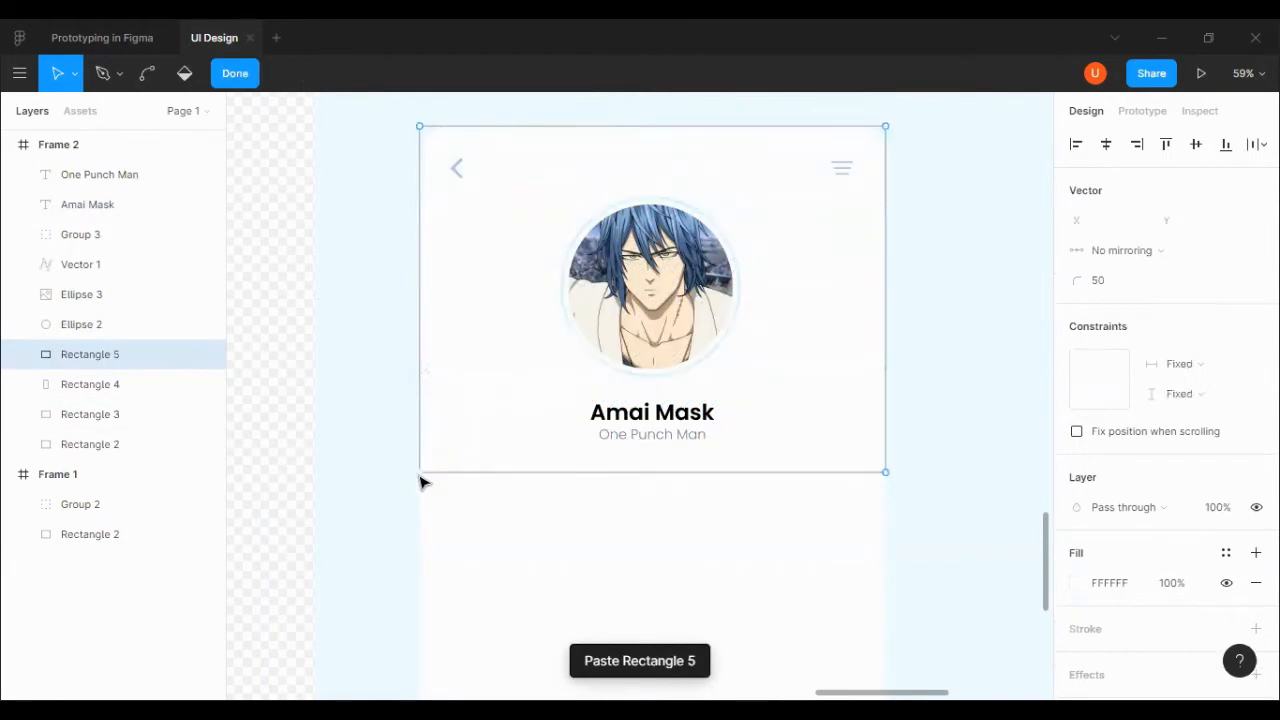
left_click(731, 474)
key("shift+Down")
key("shift+Down")
key("shift+Down")
key("shift+Down")
key("shift+Down")
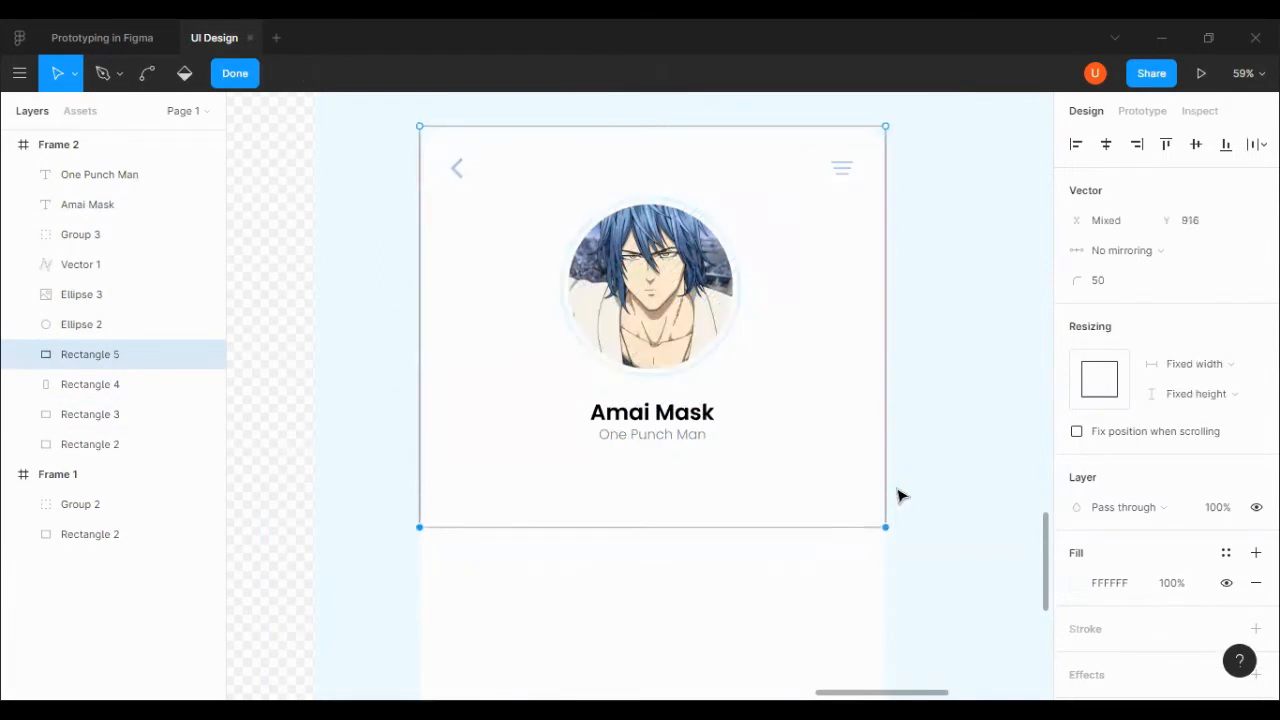
key("Escape")
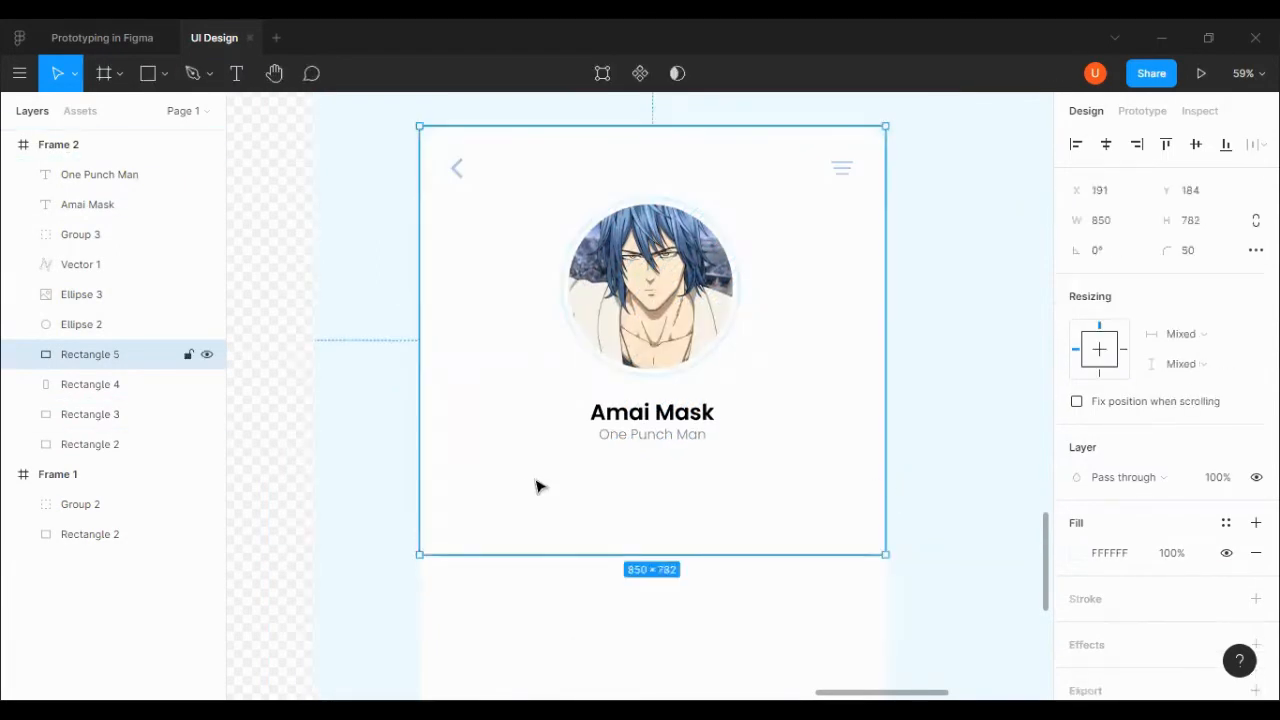
Fill the 782-high card copy with the light blue A5C5E7 sampled from the avatar's hair.
scroll(1080, 520, "down", 1)
left_click(1077, 492)
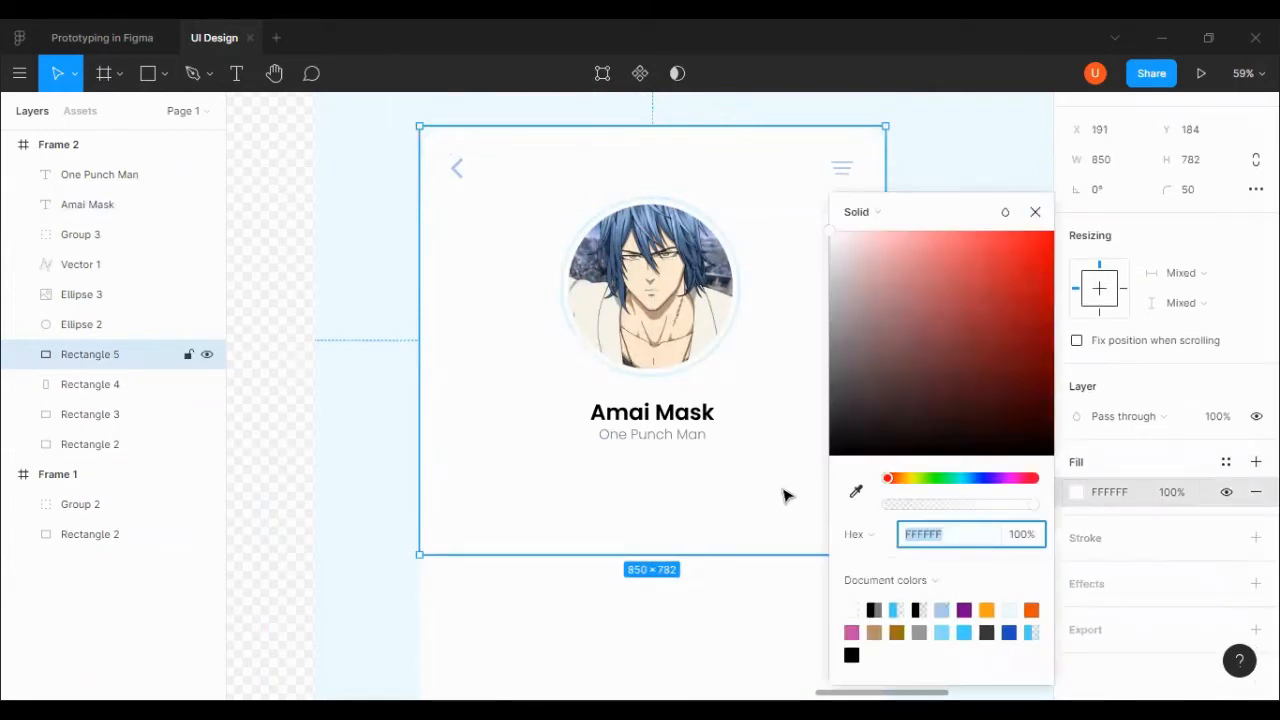
left_click(855, 491)
left_click(690, 215)
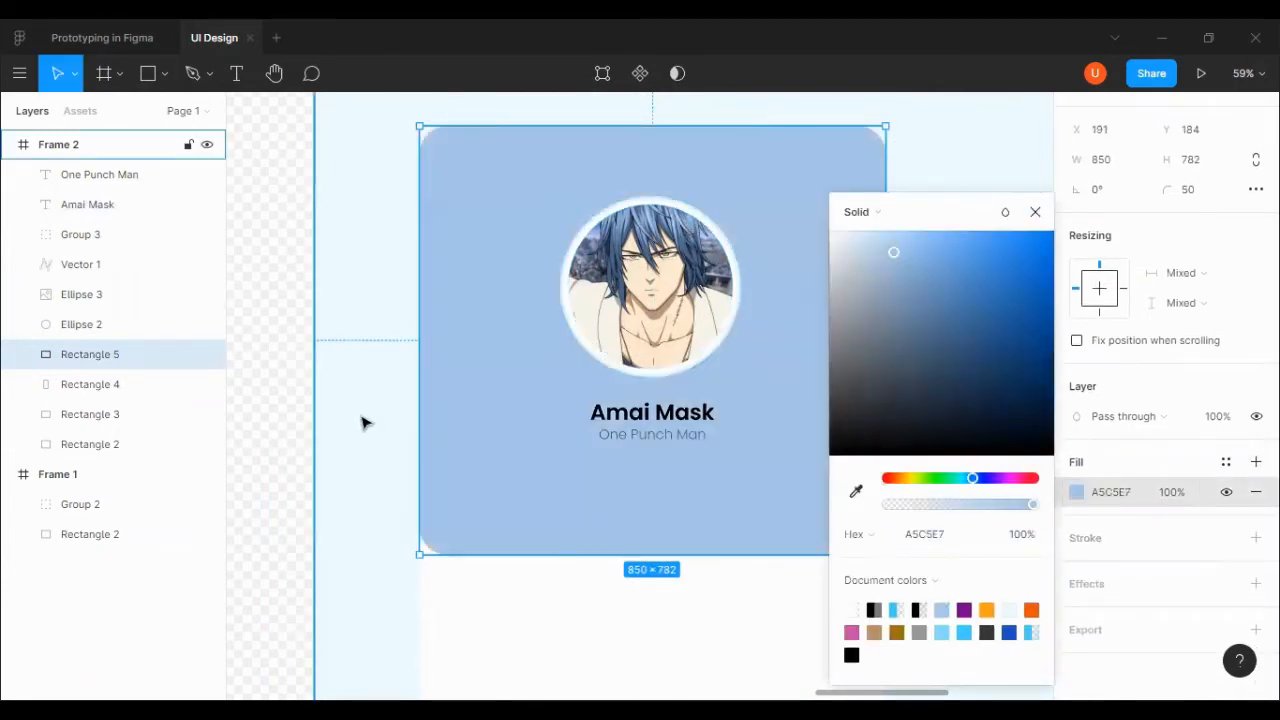
Send the blue rectangle directly behind the 632-high white card, keeping it above the full-height card.
left_click(486, 351)
left_click(450, 602, "shift")
key("ctrl+[")
key("ctrl+[")
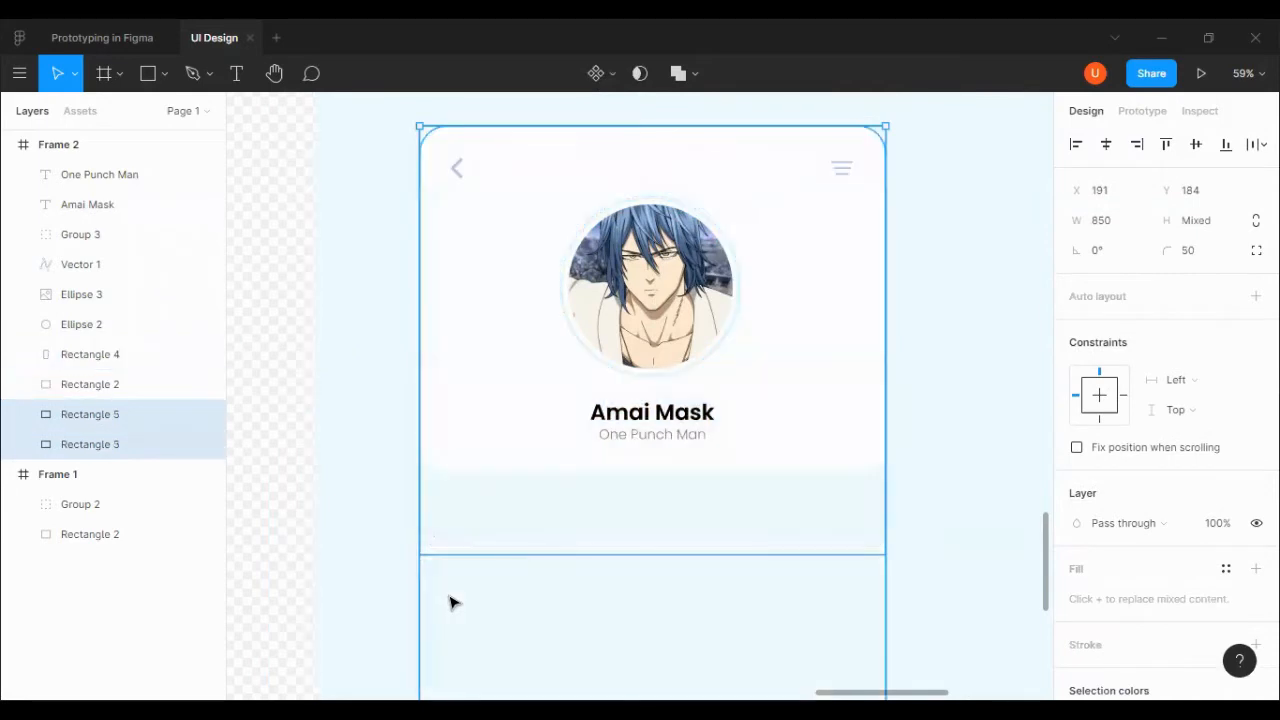
key("ctrl+]")
left_click(322, 534)
Set the corner radius of both the shorter white card and the blue rectangle to 90.
left_click(800, 500)
left_click(840, 466)
left_click(1190, 250)
type("70")
key("Return")
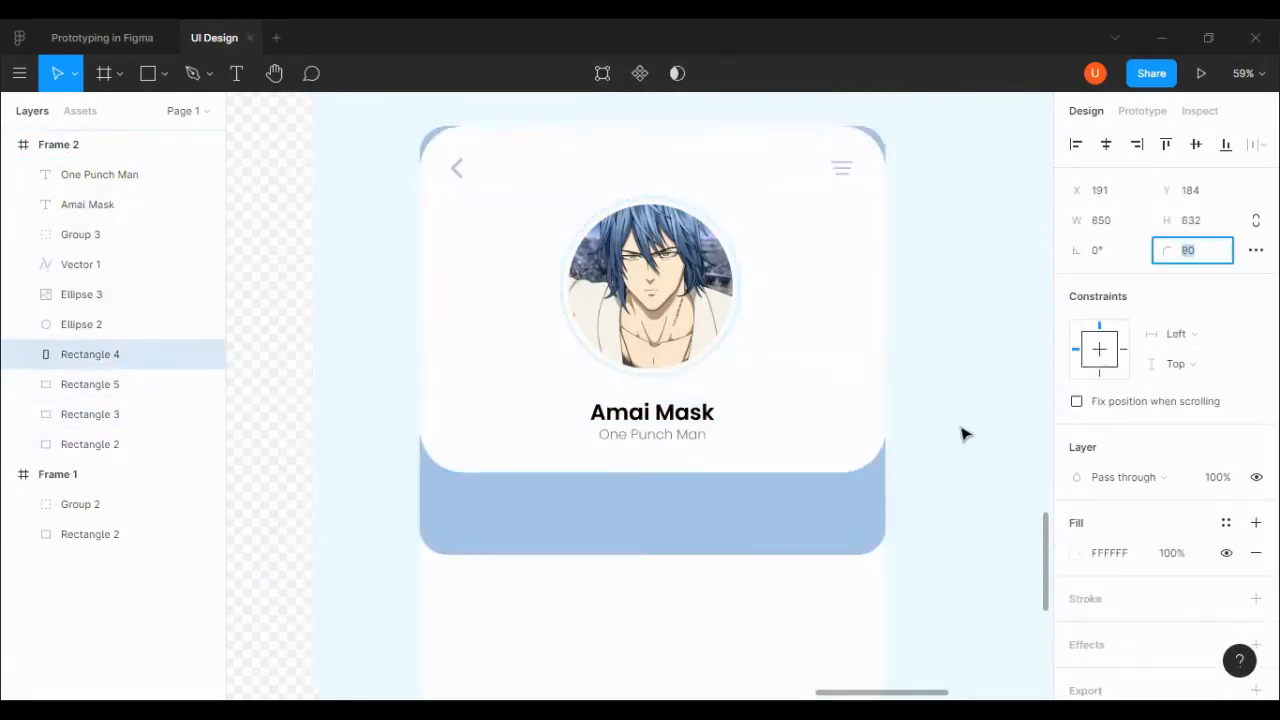
left_click(862, 520)
left_click(1186, 256)
type("70")
key("Return")
type("90")
left_click(949, 391)
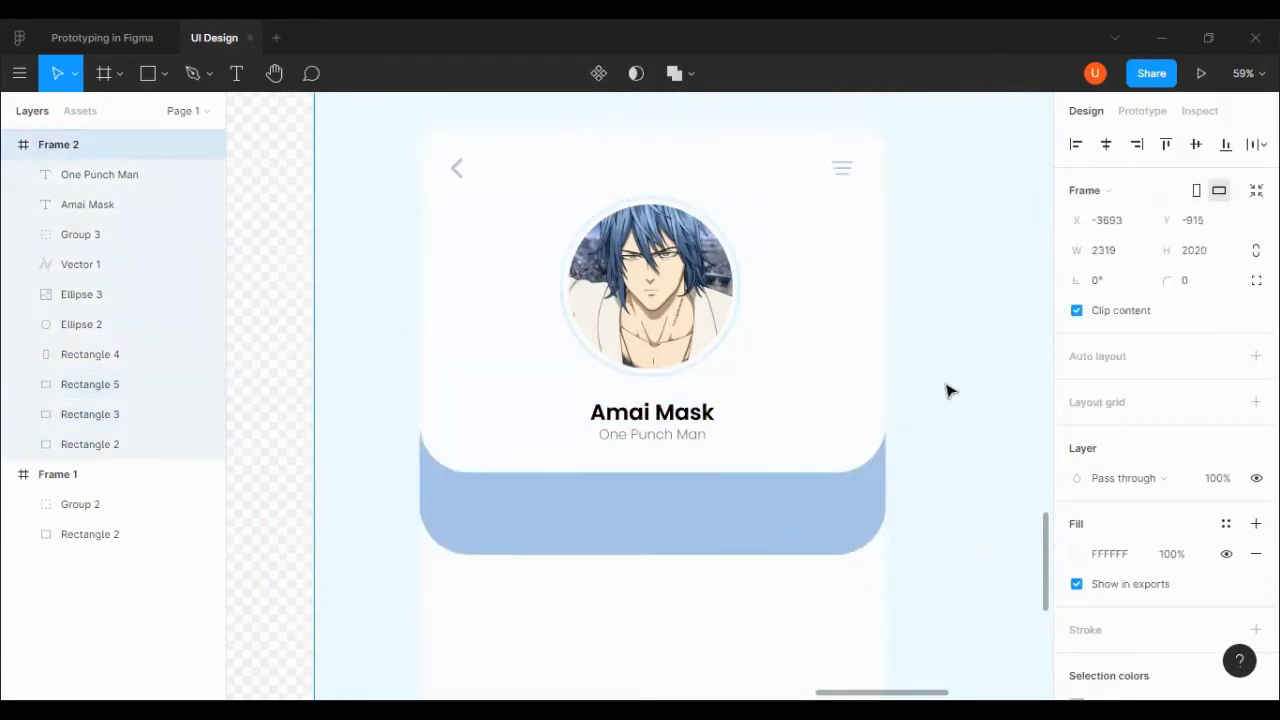
Shorten the blue rectangle to a height of 772 and refill it with a lighter blue sampled from the avatar's hair.
scroll(949, 391, "down", 1)
left_click(837, 517)
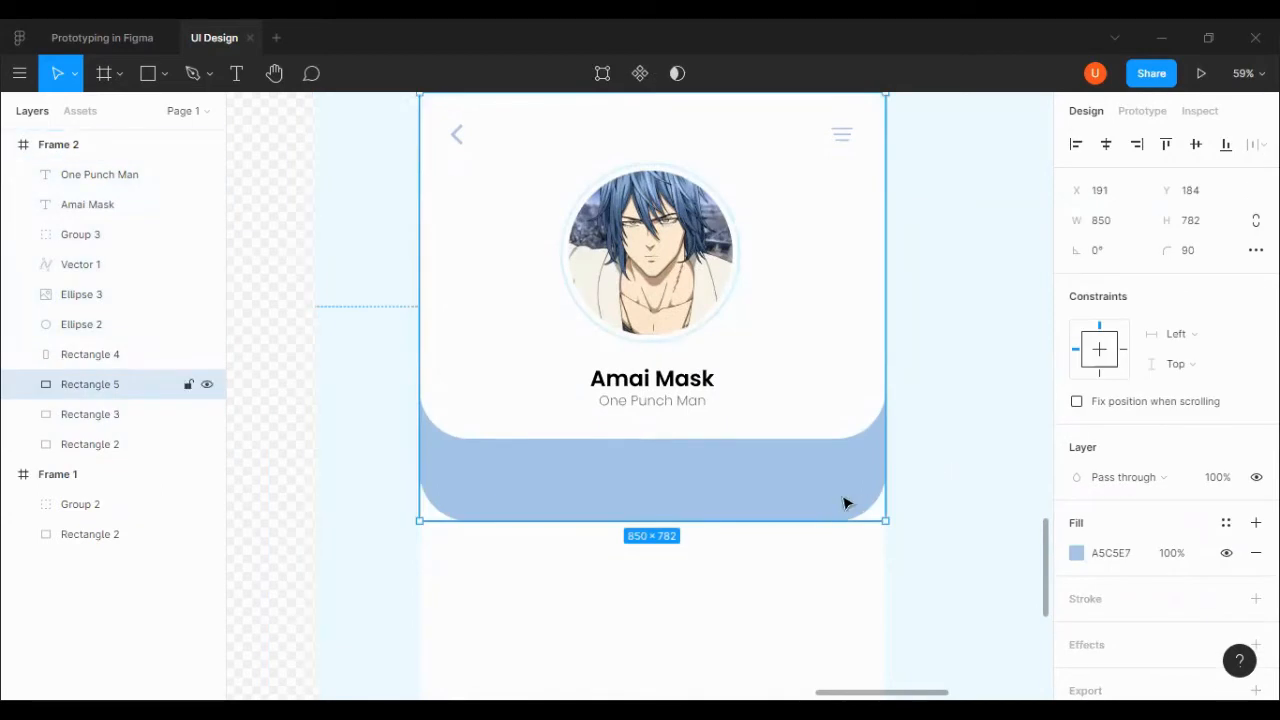
double_click(843, 503)
key("Escape")
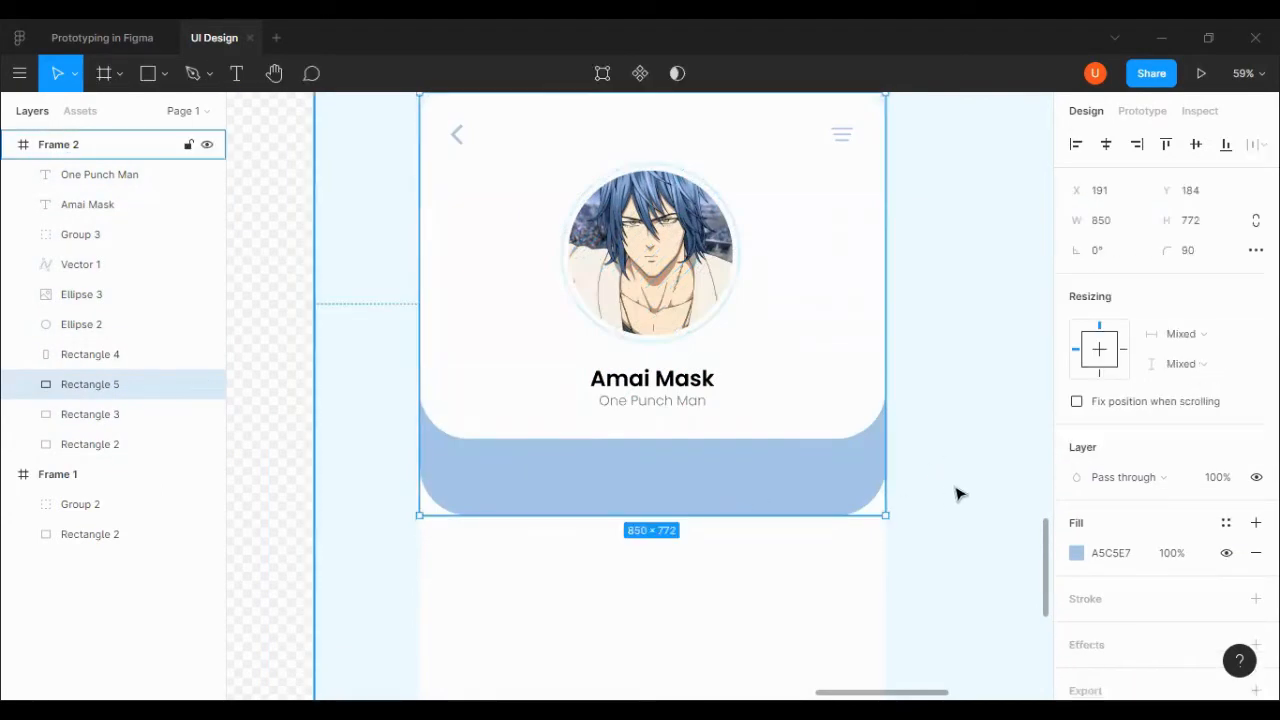
left_click(1076, 553)
left_click(850, 495)
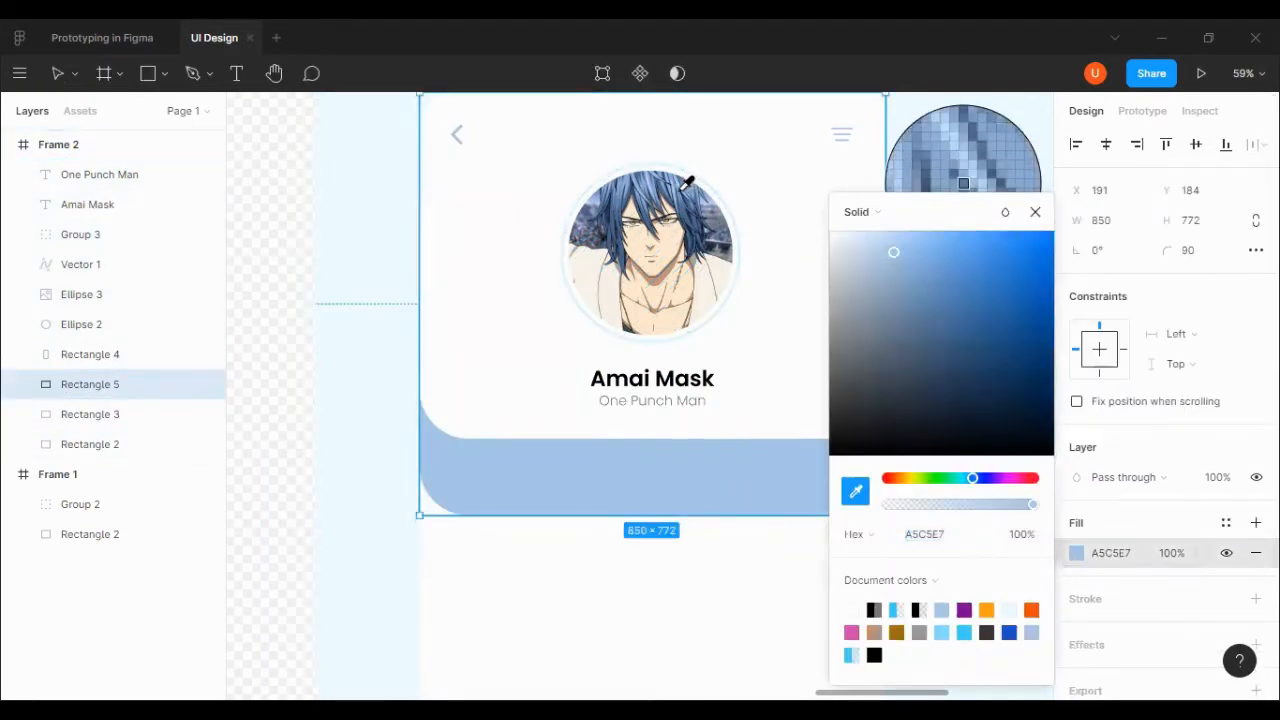
left_click(676, 187)
left_click(314, 511)
Copy the name and subtitle into the blue band, placing the subtitle above the name with both left-aligned at X 291.
left_click(662, 384)
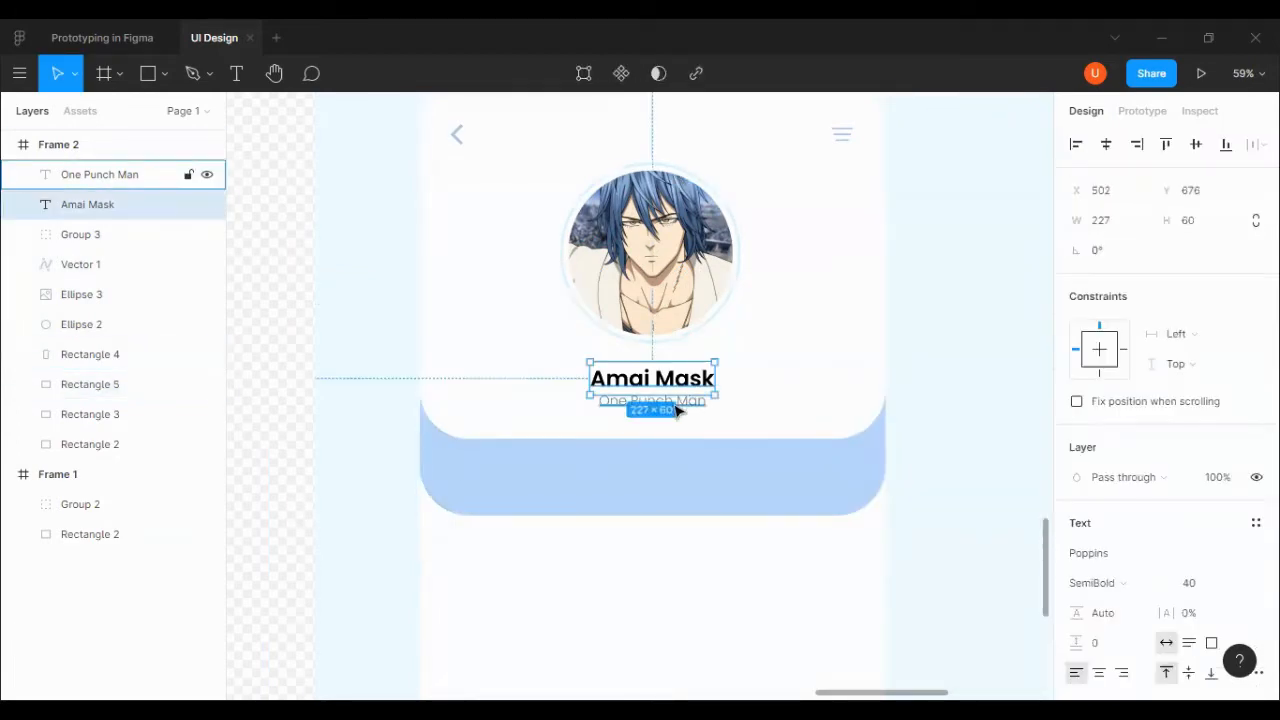
left_click(677, 405, "shift")
left_click_drag(668, 392, 628, 492)
left_click(258, 595)
left_click_drag(523, 499, 523, 465)
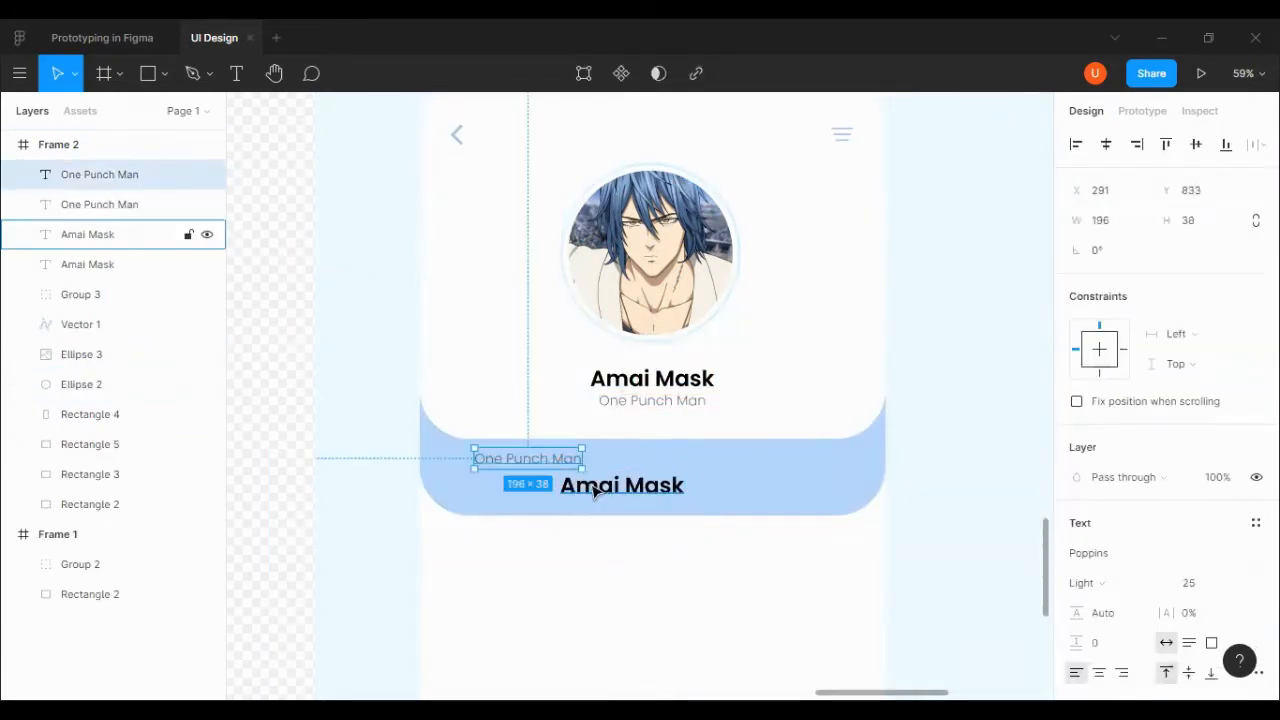
left_click_drag(591, 488, 508, 482)
Change the copied subtitle text in the blue band to "Followers".
double_click(506, 480)
double_click(493, 457)
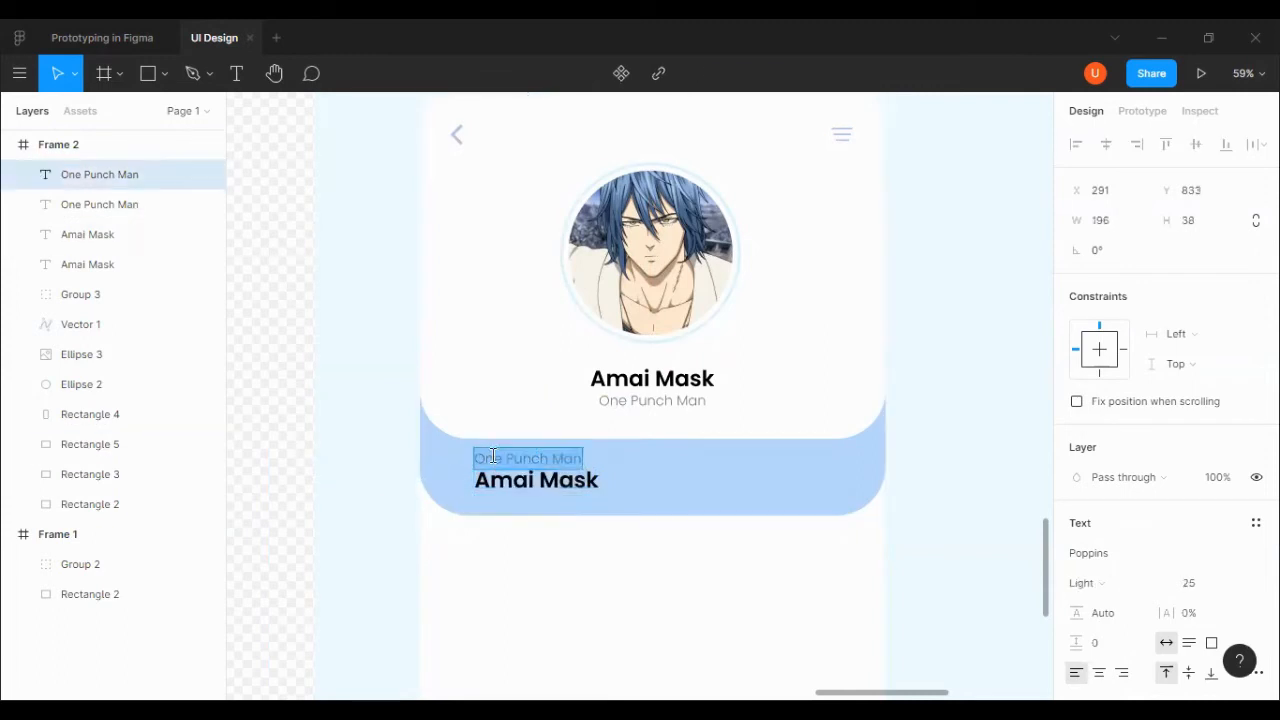
type("Followers")
key("Escape")
key("Escape")
scroll(795, 439, "down", 1)
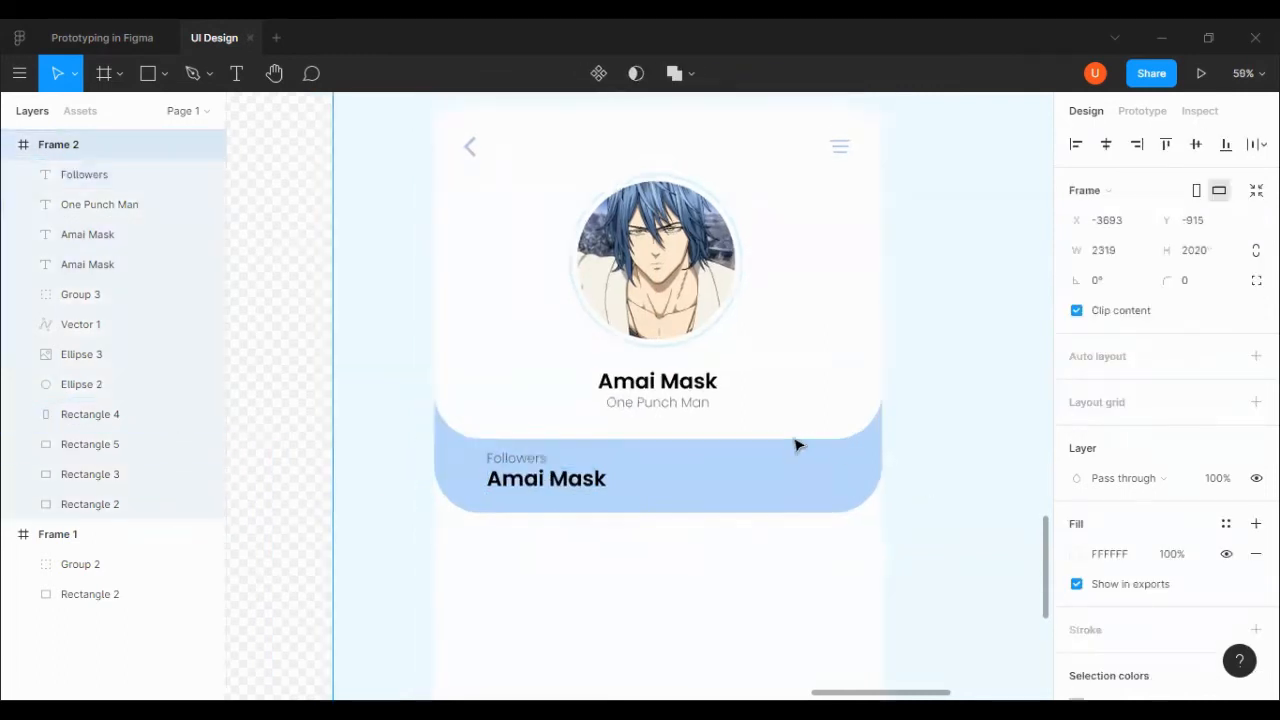
Move the shorter white card, the blue band and the two texts on the band down 100 px.
left_click(521, 436)
left_click(468, 457)
left_click(516, 478)
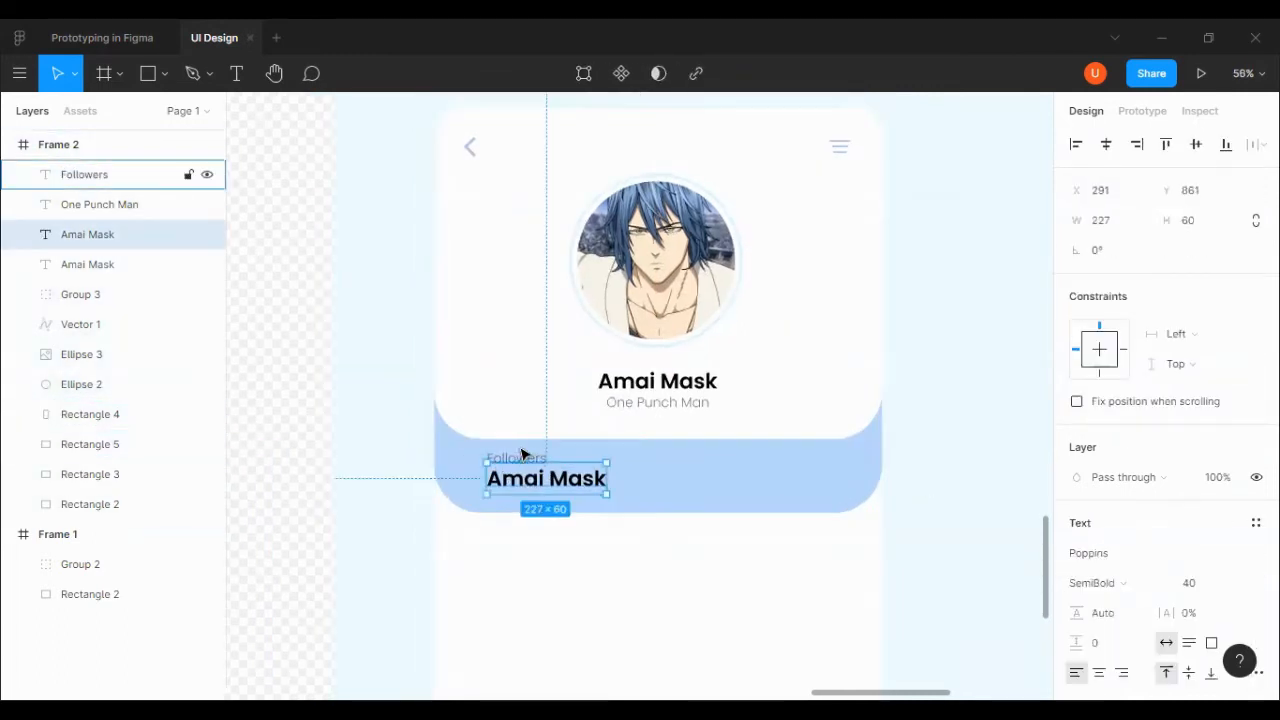
left_click(538, 457, "shift")
left_click(535, 425, "shift")
key("shift+Down")
key("shift+Down")
key("shift+Down")
key("shift+Down")
key("shift+Down")
key("shift+Down")
key("shift+Down")
key("shift+Down")
key("shift+Down")
key("shift+Down")
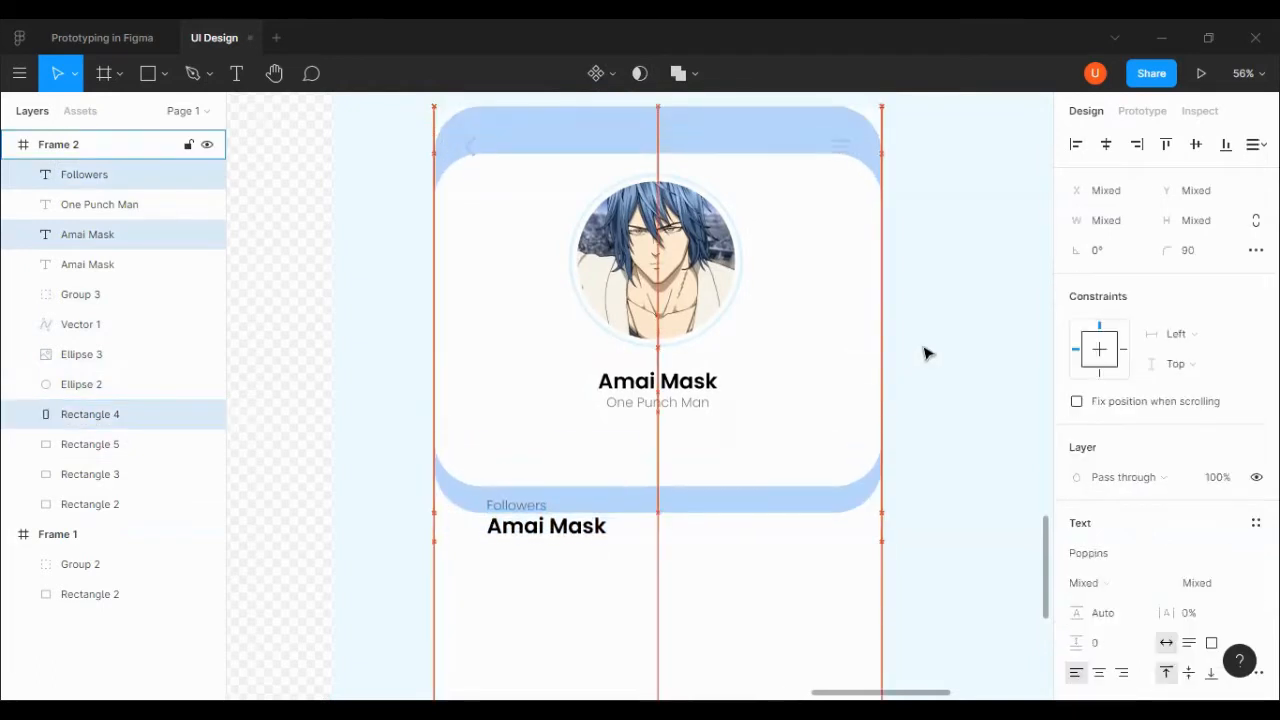
left_click(925, 348)
left_click_drag(825, 509, 825, 511)
key("Escape")
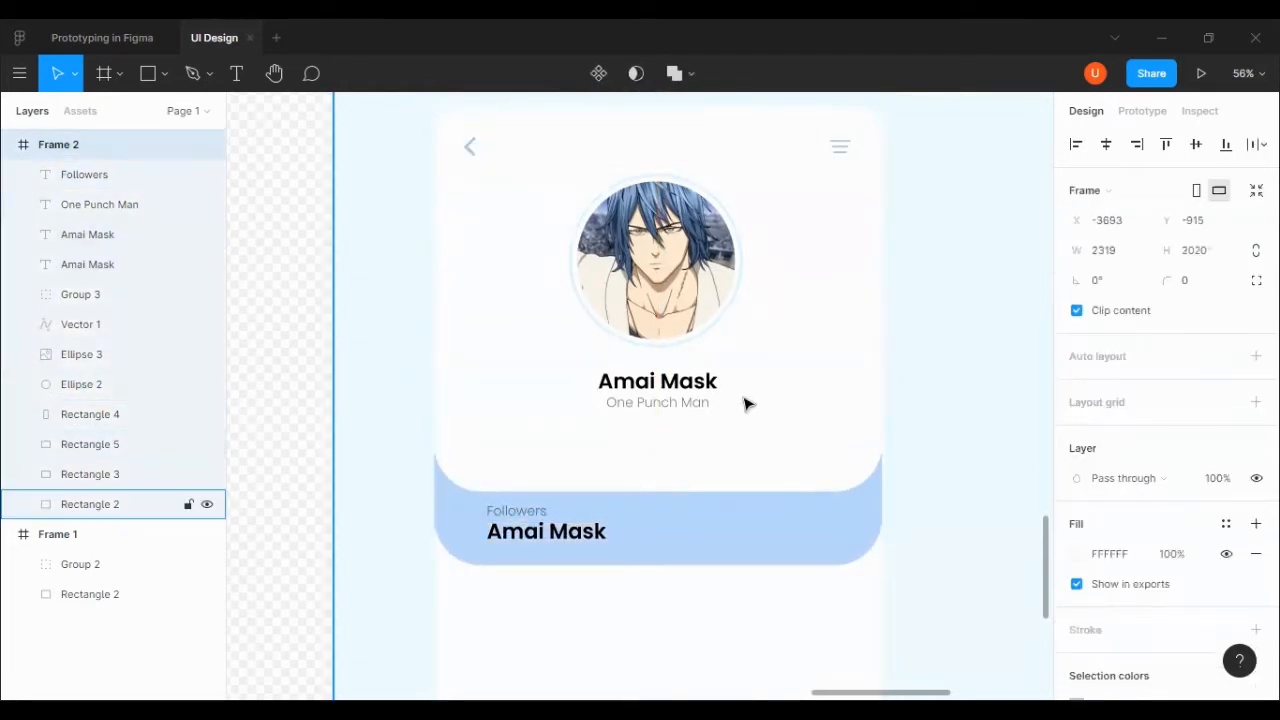
Paste a subtitle copy 30 px lower reading "One Punch Man, Class A Rank 1, the strongest Hero Singer Actor and Much More" on two lines.
key("ctrl+v")
key("shift+Down")
key("shift+Down")
key("shift+Down")
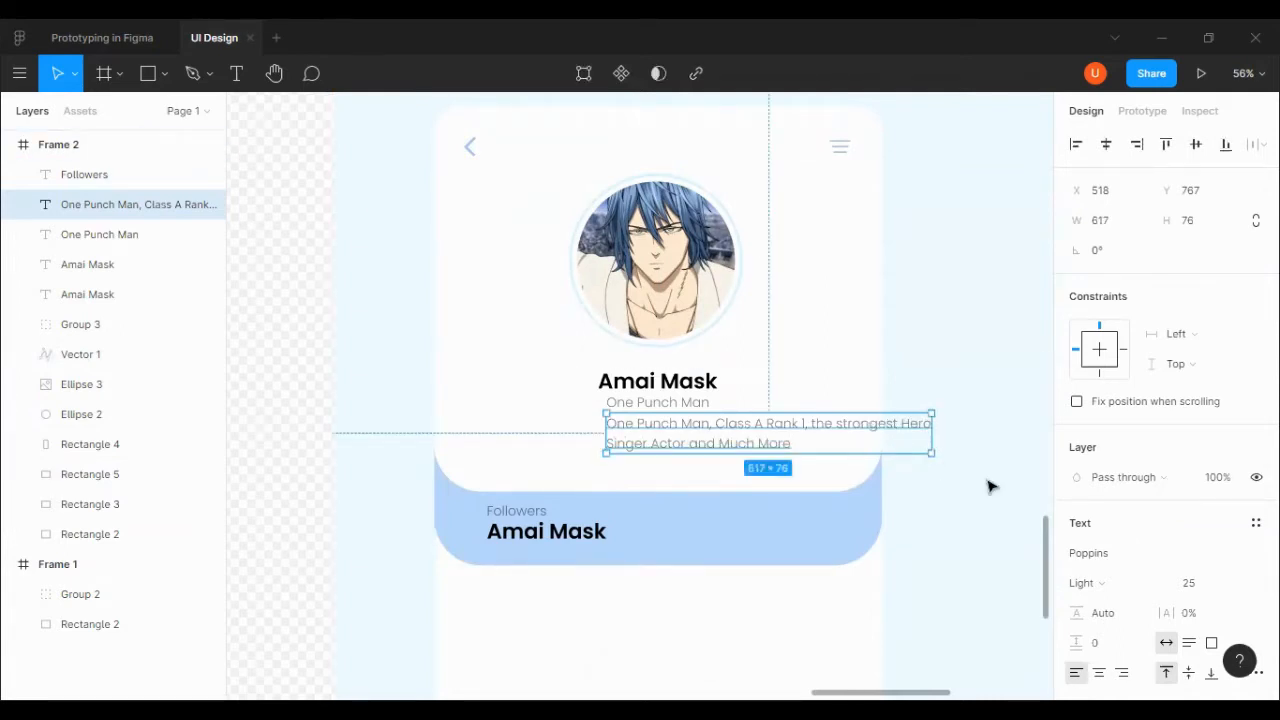
Set the description to centred text at font size 21 and move it left under the subtitle.
key("Down")
key("Down")
key("Down")
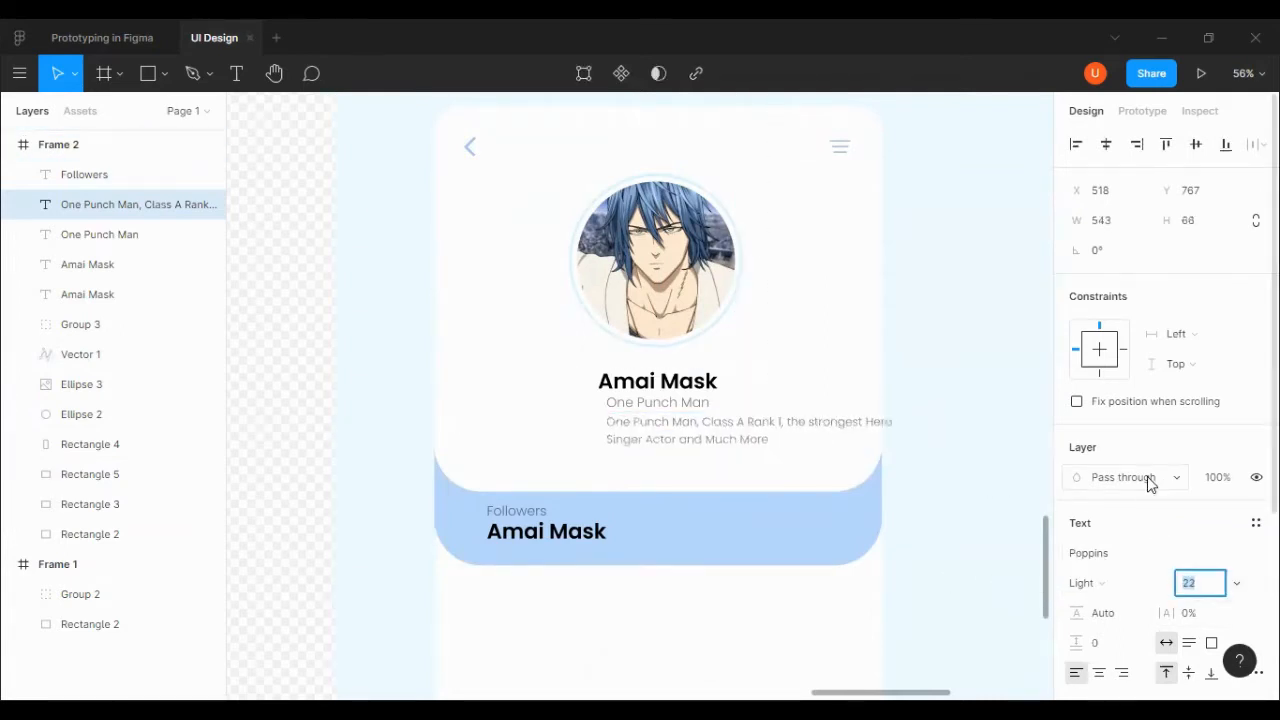
scroll(1120, 572, "down", 2)
left_click(1098, 485)
left_click(975, 476)
left_click_drag(843, 443, 785, 443)
Set the description text's black fill opacity to 30%.
scroll(1205, 517, "down", 1)
left_click(1169, 491)
type("20")
key("Return")
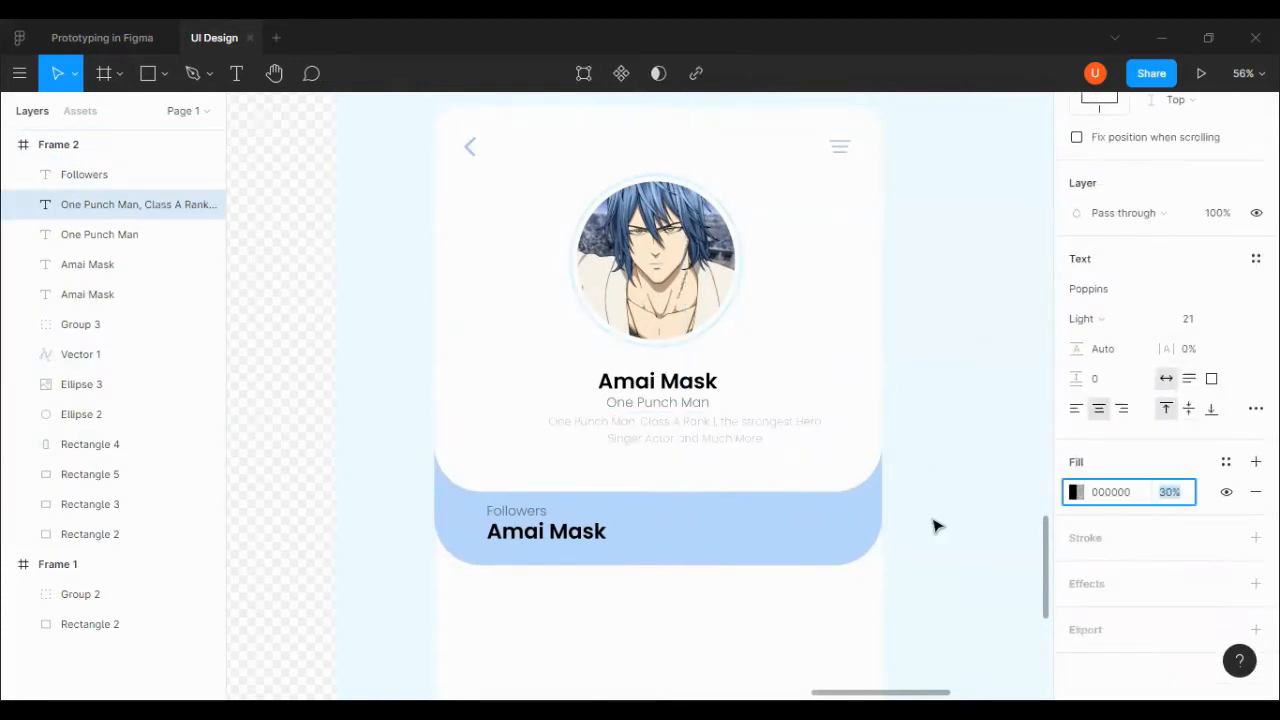
left_click(937, 526)
Centre the description horizontally on the white card and shift it down to Y 778.
key("shift+Left")
key("shift+Left")
key("ctrl+z")
left_click(711, 440)
key("shift+Left")
left_click(800, 360, "shift")
scroll(1131, 160, "up", 3)
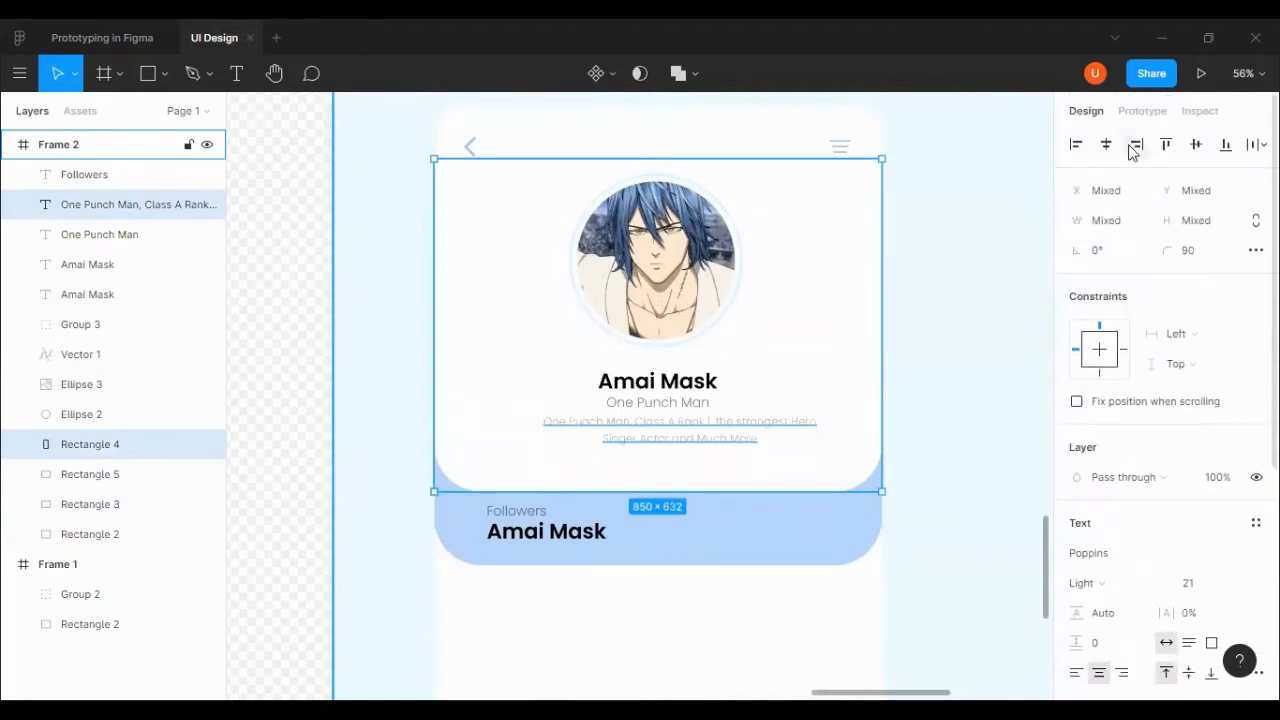
left_click(1106, 144)
left_click(680, 445)
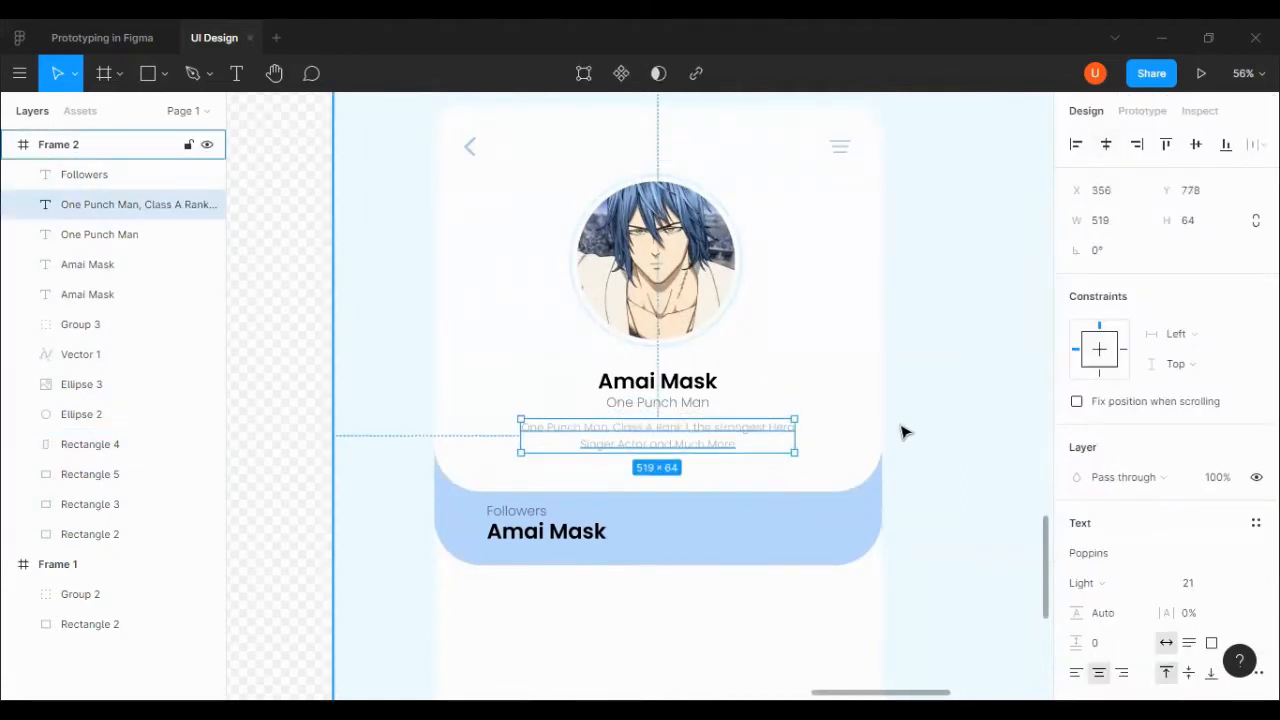
key("shift+Down")
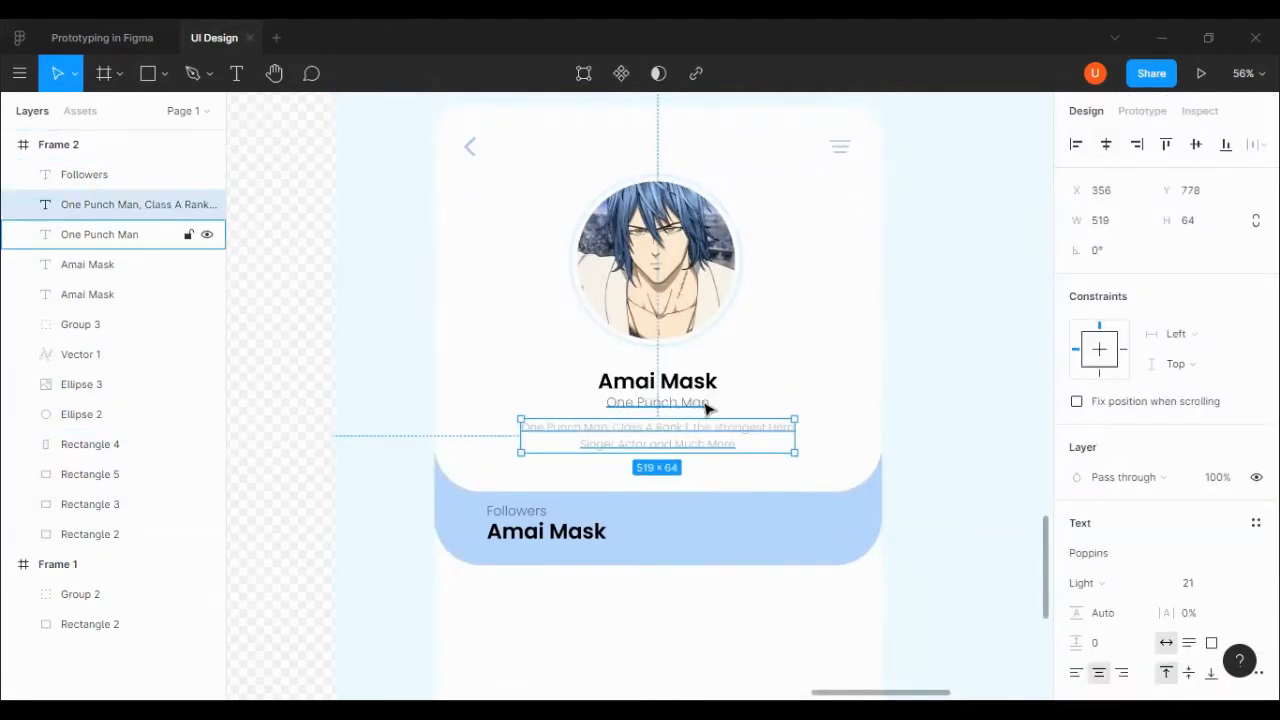
left_click(707, 408, "shift")
left_click(708, 386, "shift")
left_click(914, 403)
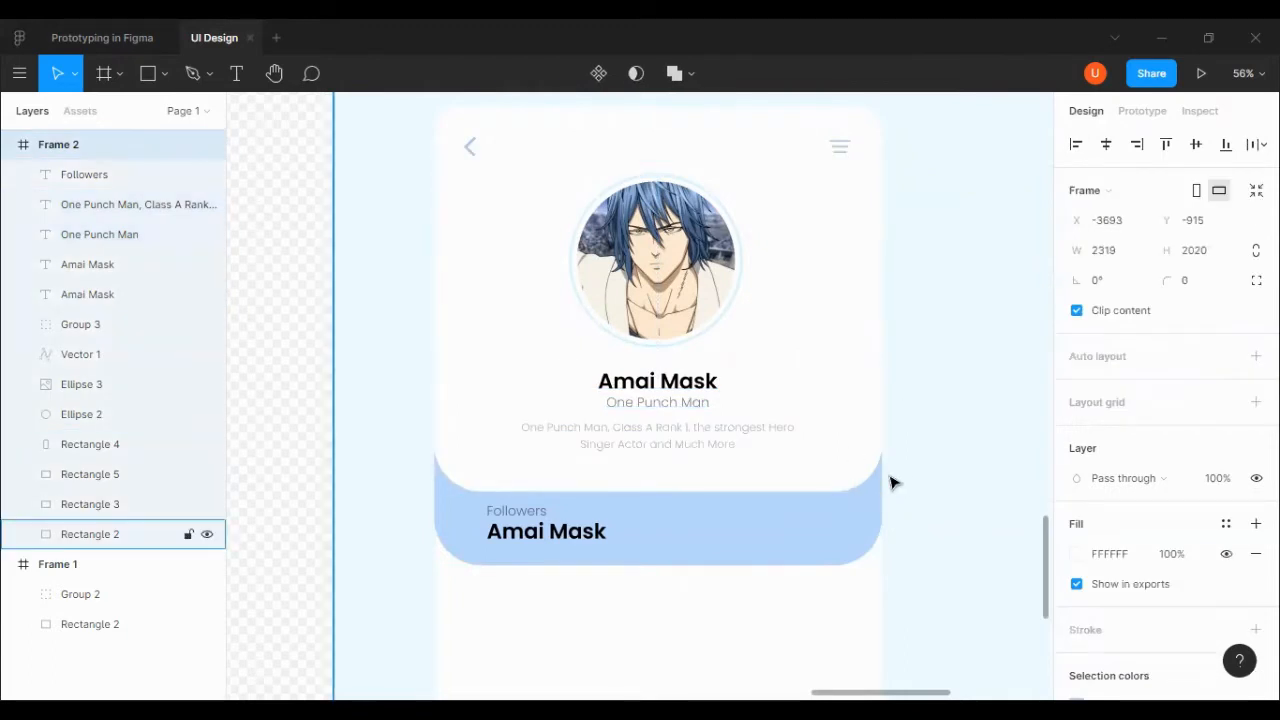
left_click(658, 406)
scroll(1194, 613, "down", 3)
left_click(934, 537)
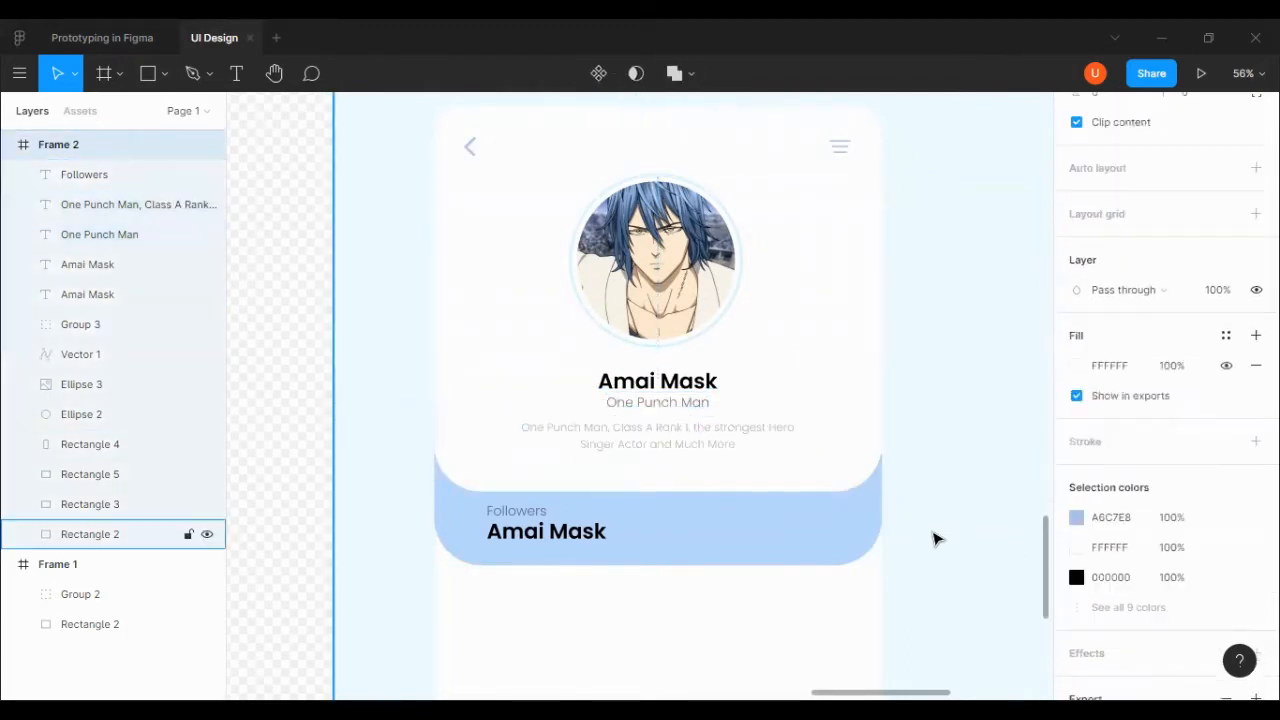
Fill the "One Punch Man" subtitle below the name with the blue band's sampled colour B7D7FA at 100% opacity.
left_click(772, 381)
left_click(657, 381)
left_click(657, 402)
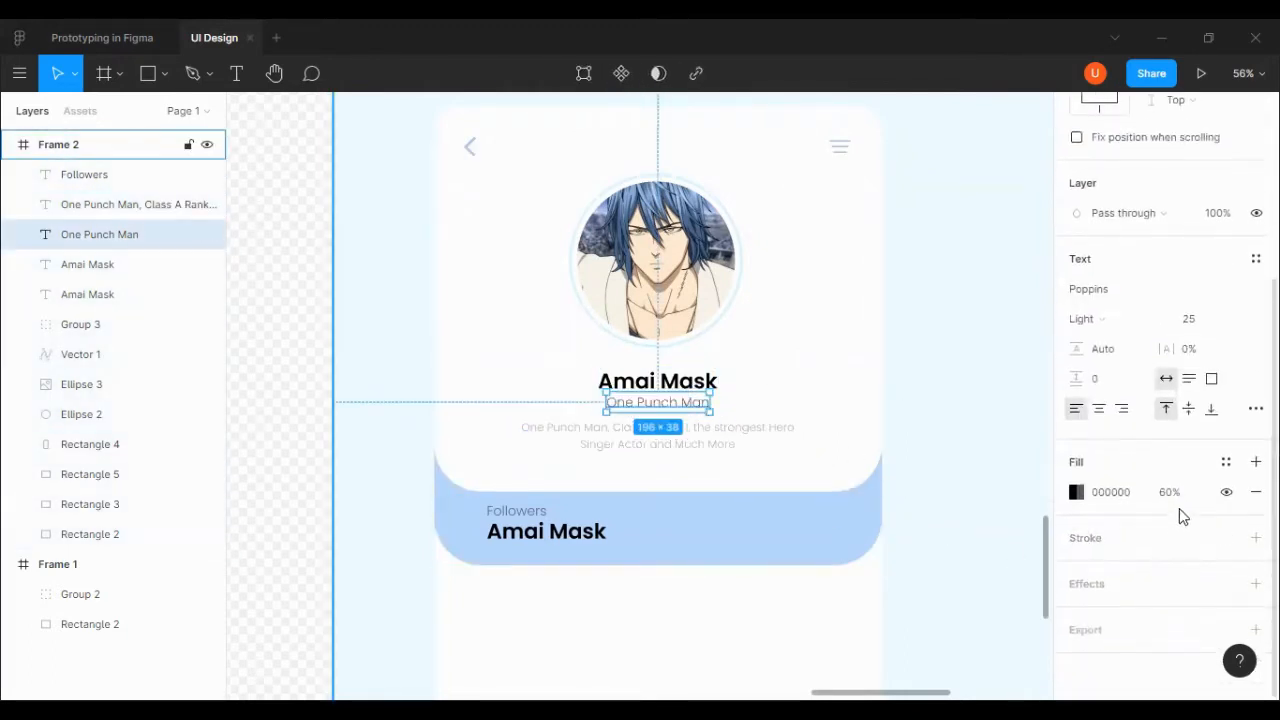
left_click(1076, 492)
left_click(854, 492)
left_click(805, 498)
left_click(316, 451)
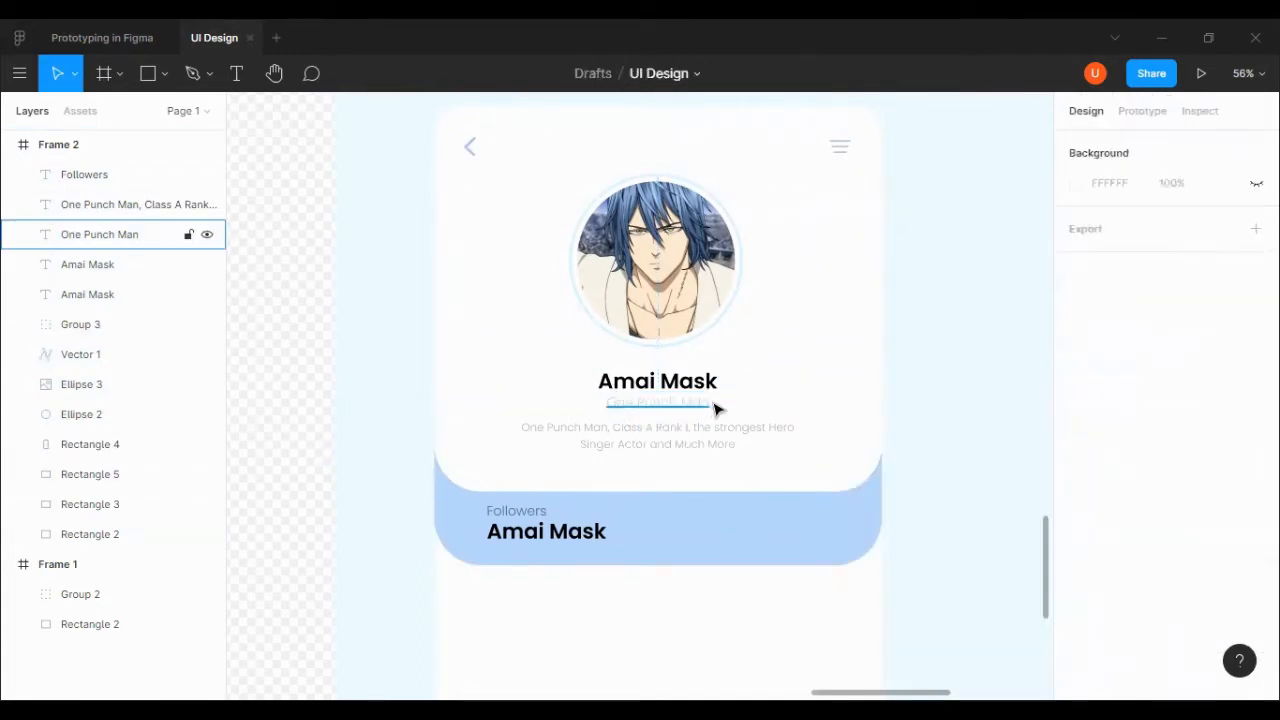
Move the name and the "One Punch Man" subtitle up together, slightly closer to the avatar.
left_click(706, 404)
scroll(1205, 574, "down", 3)
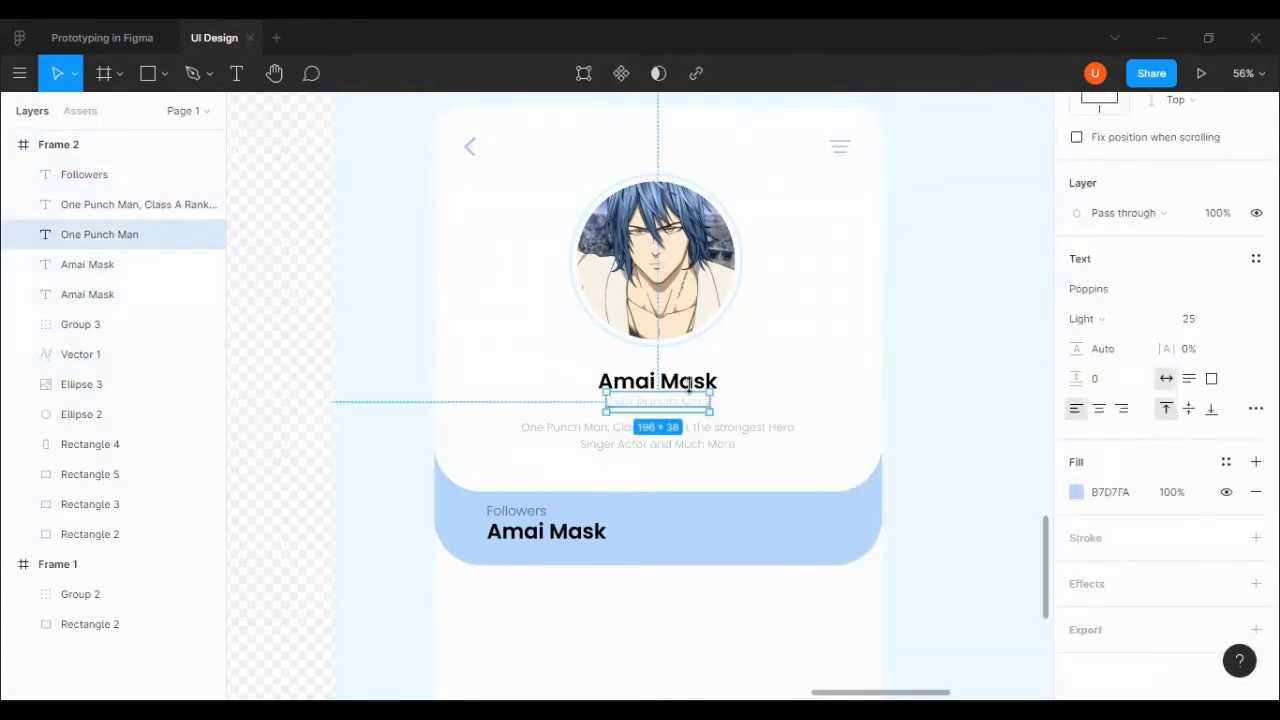
left_click(88, 294, "ctrl")
key("shift+Up")
key("shift+Up")
key("shift+Up")
key("shift+Down")
key("shift+Down")
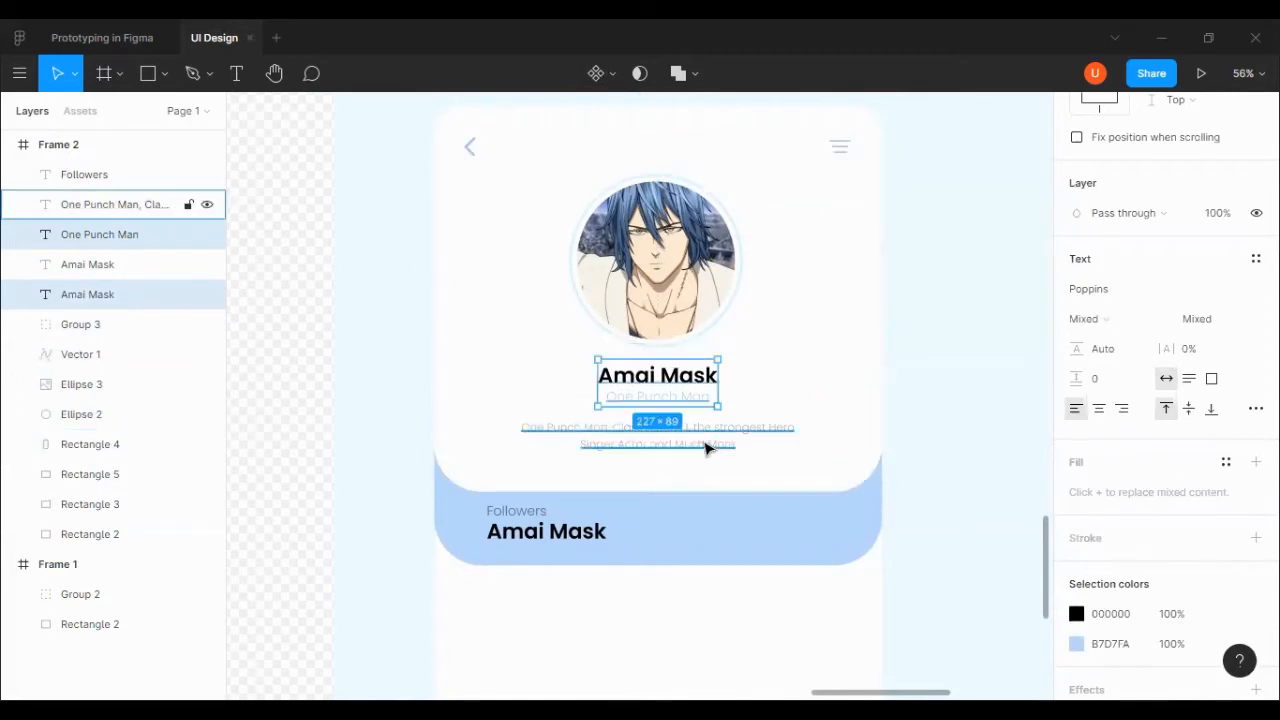
Nudge the two-line description up slightly below the subtitle.
left_click(706, 446)
key("shift+Up")
key("shift+Up")
key("shift+Up")
key("shift+Up")
key("shift+Down")
left_click(926, 462)
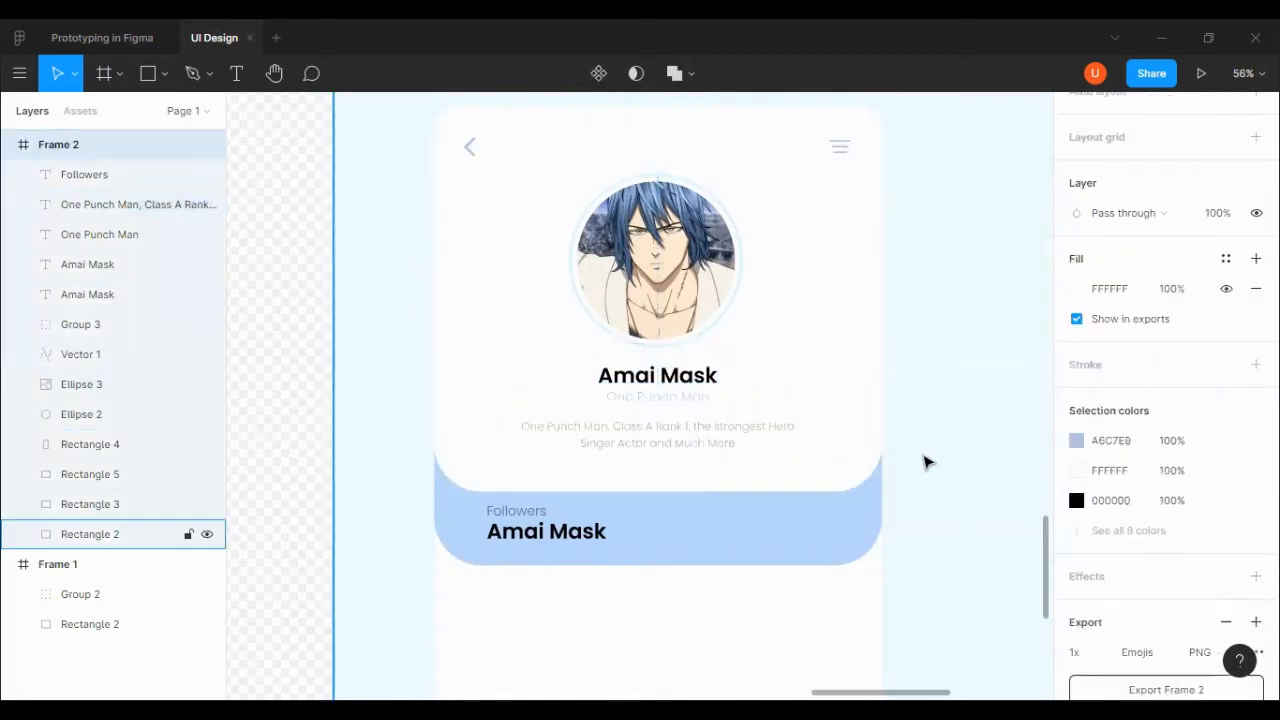
Shift the name, subtitle and description down on the white card by the same amount.
left_click(659, 400)
left_click(662, 377, "shift")
key("shift+Down")
key("shift+Down")
left_click(697, 450)
key("shift+Down")
key("shift+Down")
left_click(904, 437)
Try a higher position for the white card, the blue band and the band's two texts together.
scroll(668, 425, "down", 1)
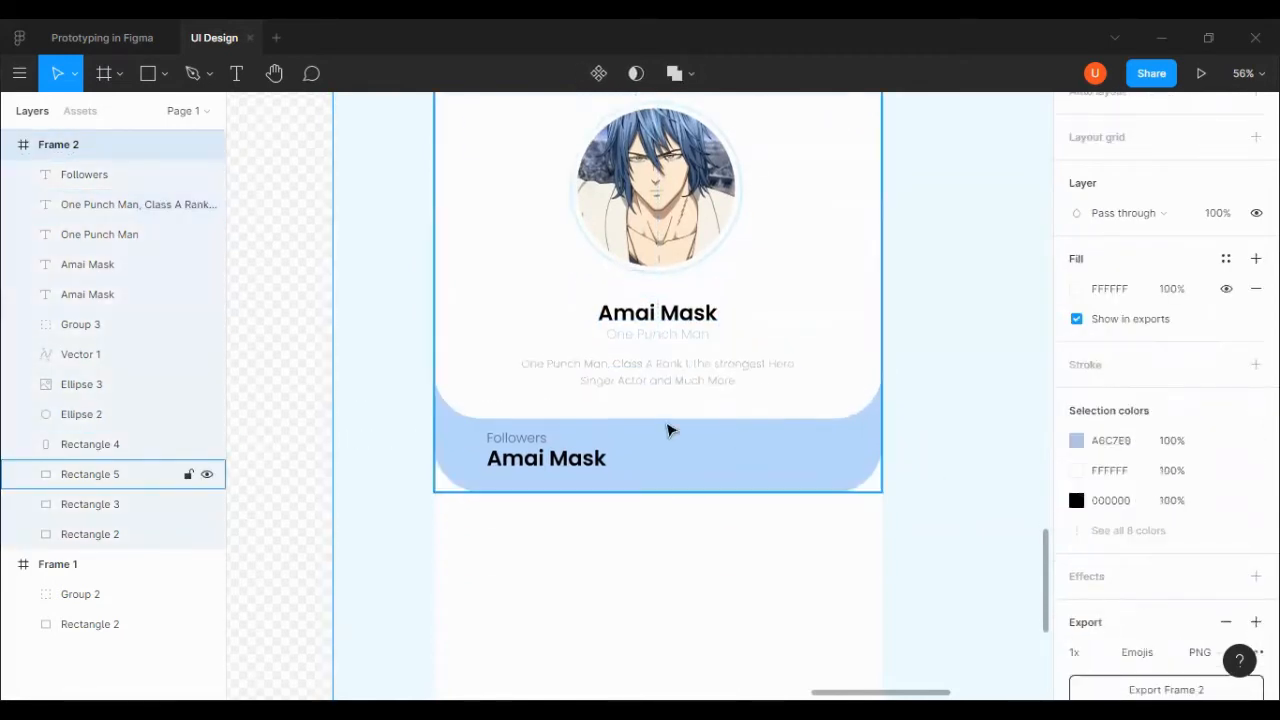
left_click(520, 405)
left_click(447, 458, "shift")
left_click(510, 439, "shift")
left_click(517, 459, "shift")
key("shift+Up")
key("shift+Up")
key("shift+Up")
key("shift+Up")
key("shift+Up")
key("shift+Up")
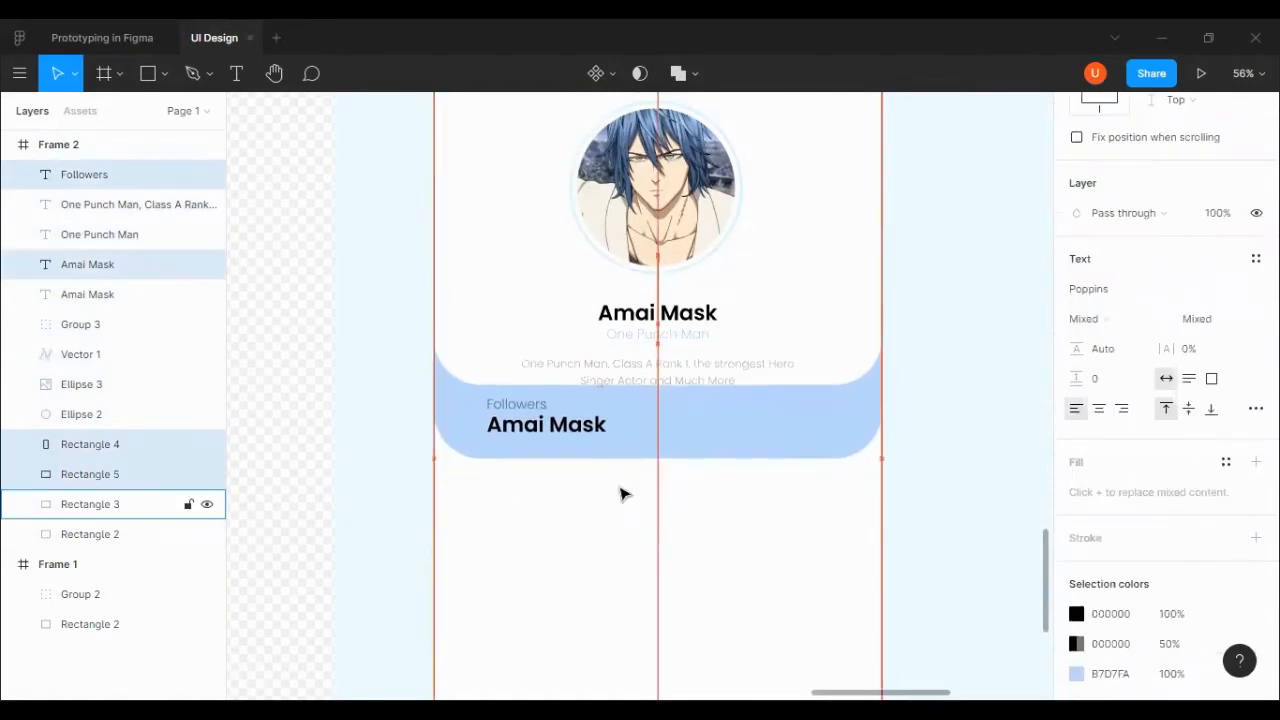
key("shift+Down")
key("shift+Down")
key("shift+Down")
key("shift+Down")
key("shift+Down")
key("shift+Down")
key("shift+Down")
left_click(971, 386)
Group the back arrow with the menu icon, and group the avatar image with its ring.
scroll(963, 400, "down", 2)
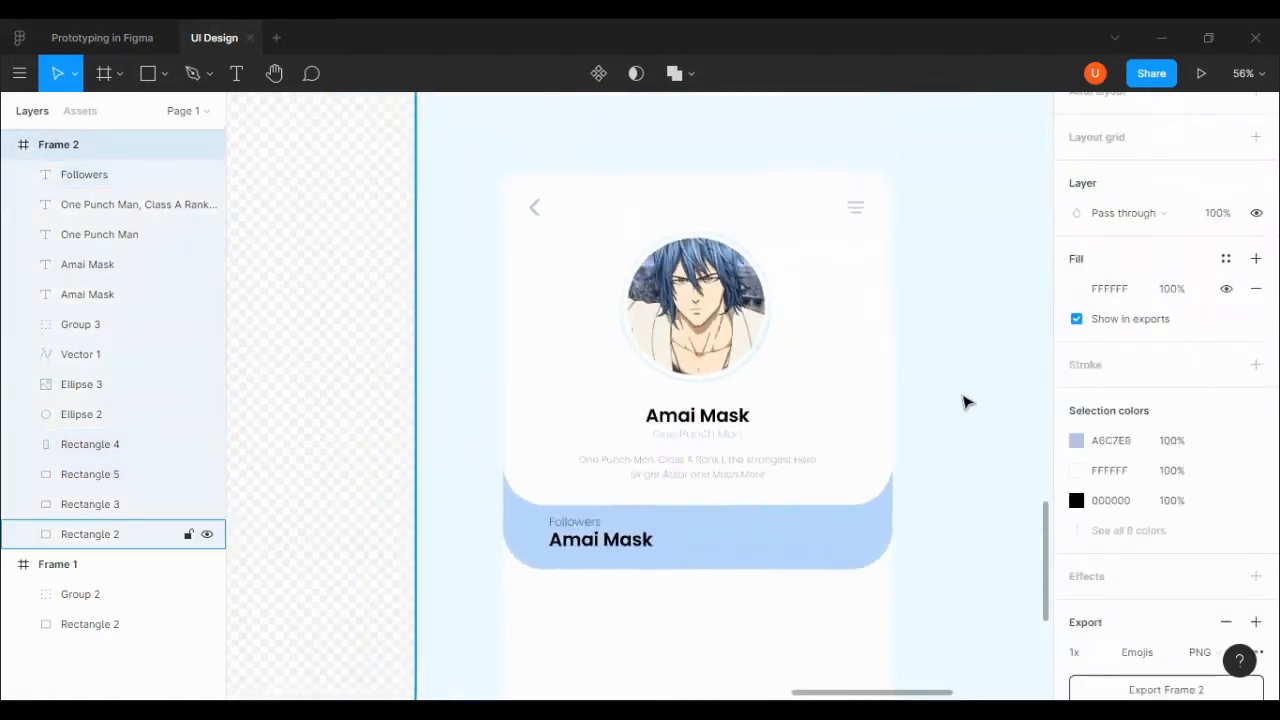
left_click_drag(516, 196, 857, 211)
key("ctrl+g")
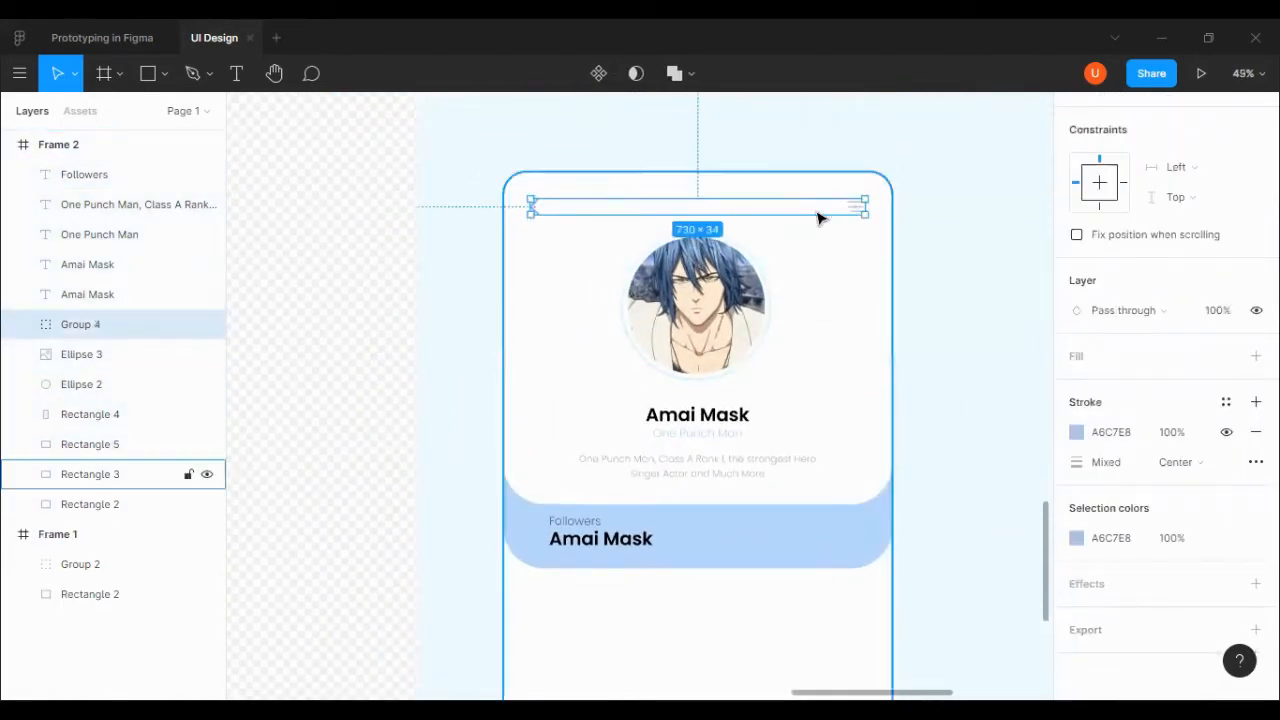
left_click(80, 354)
left_click(80, 384, "shift")
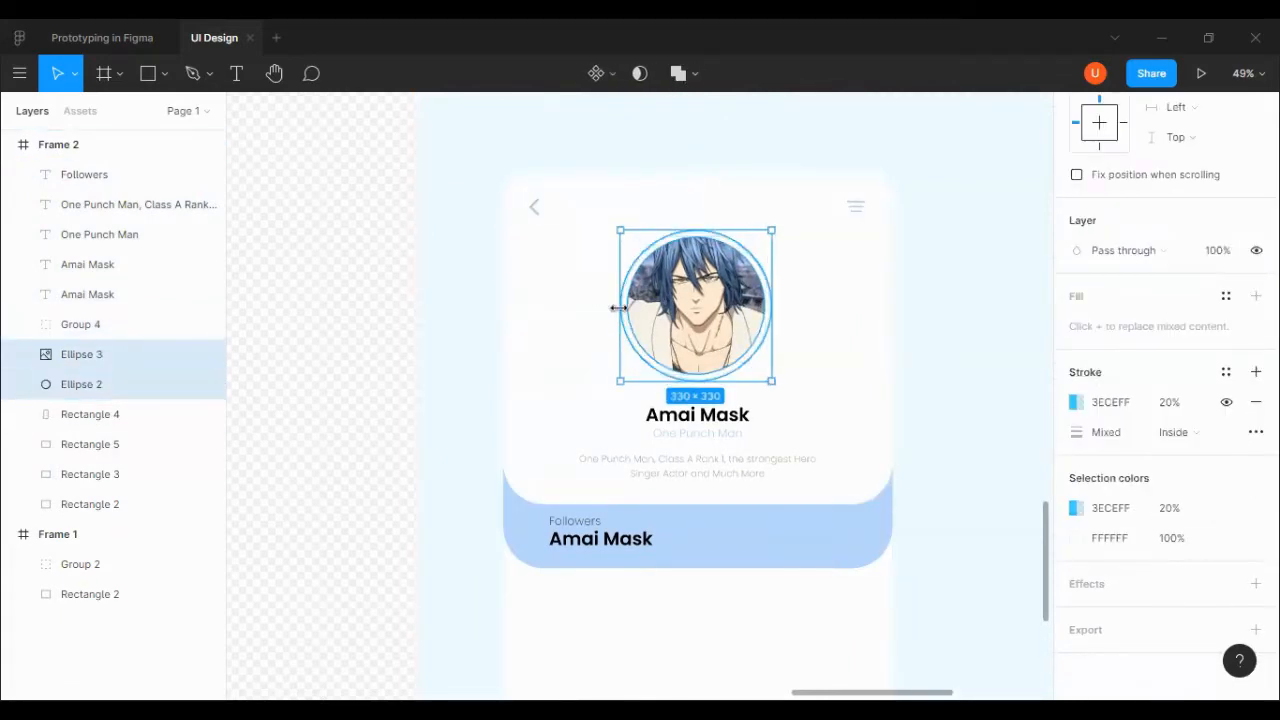
key("ctrl+g")
Group the centred name with the "One Punch Man" subtitle.
left_click(678, 418)
left_click(718, 434, "shift")
key("ctrl+g")
Adjust the vertical position of the avatar group, name group and description together, placing them slightly lower on the card.
left_click(723, 466, "shift")
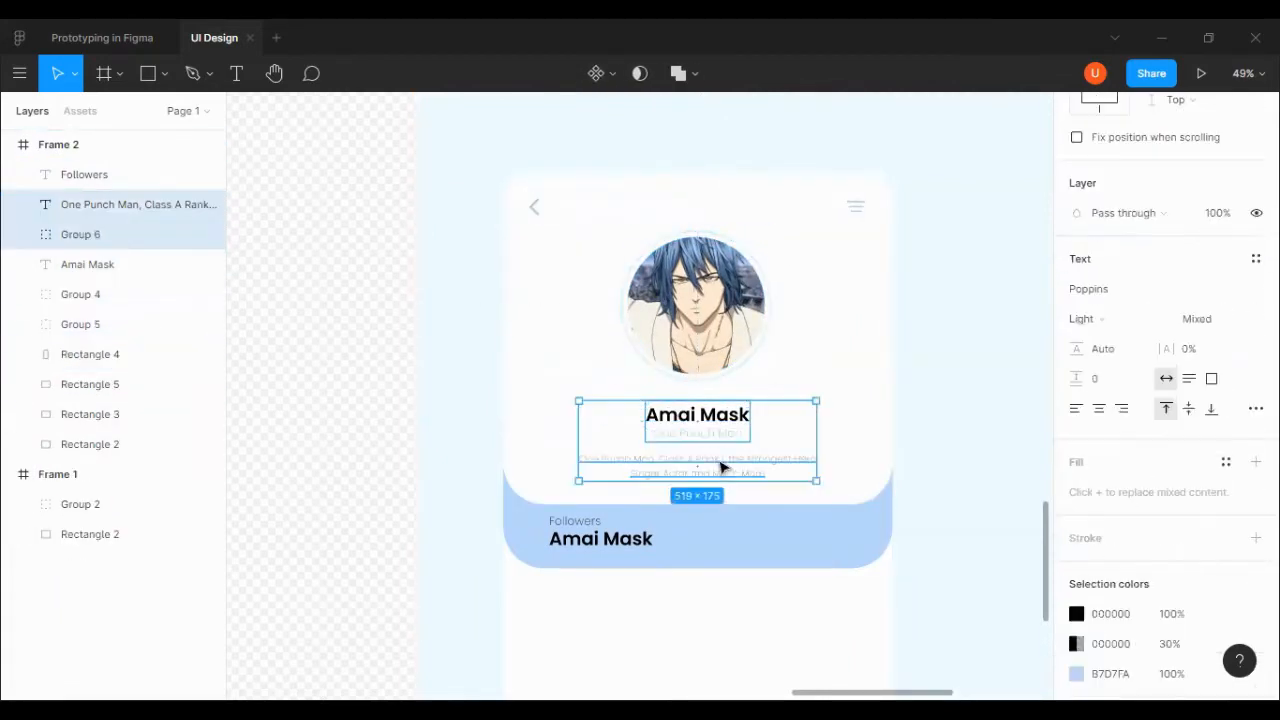
left_click(697, 376, "shift")
left_click_drag(697, 376, 697, 365)
key("Up")
key("Up")
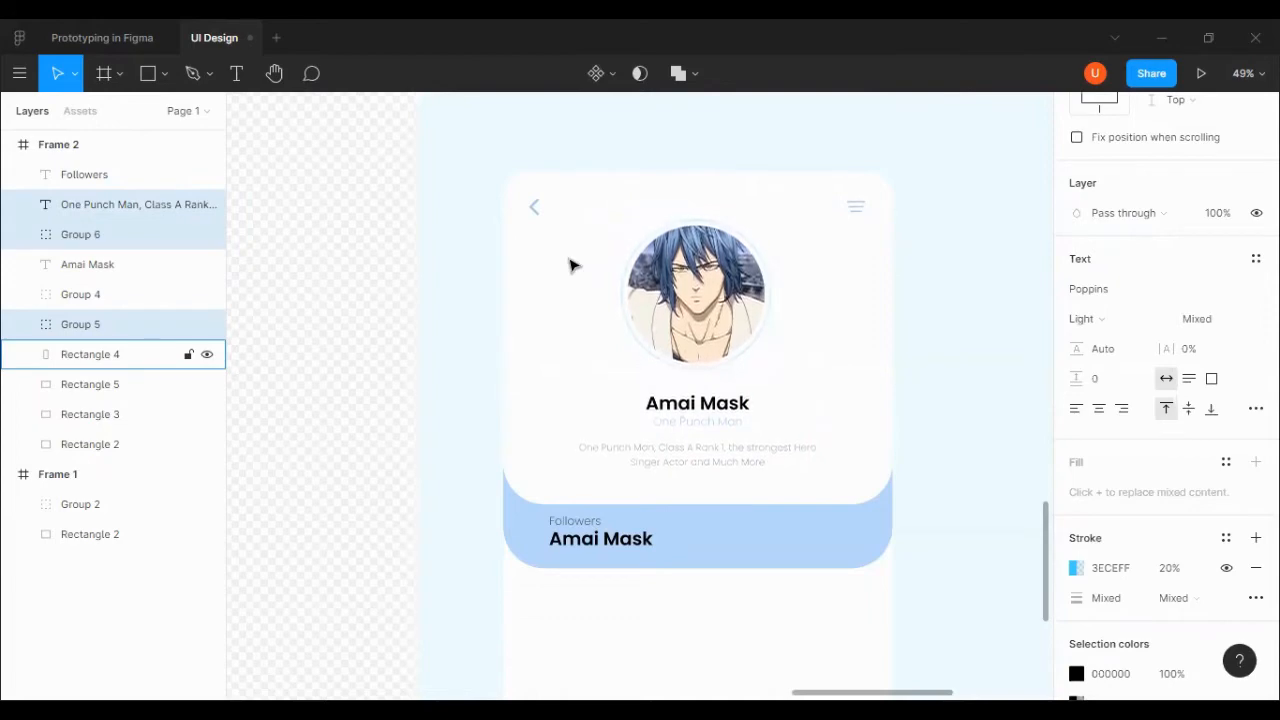
key("shift+Down")
key("shift+Down")
key("shift+Down")
key("shift+Down")
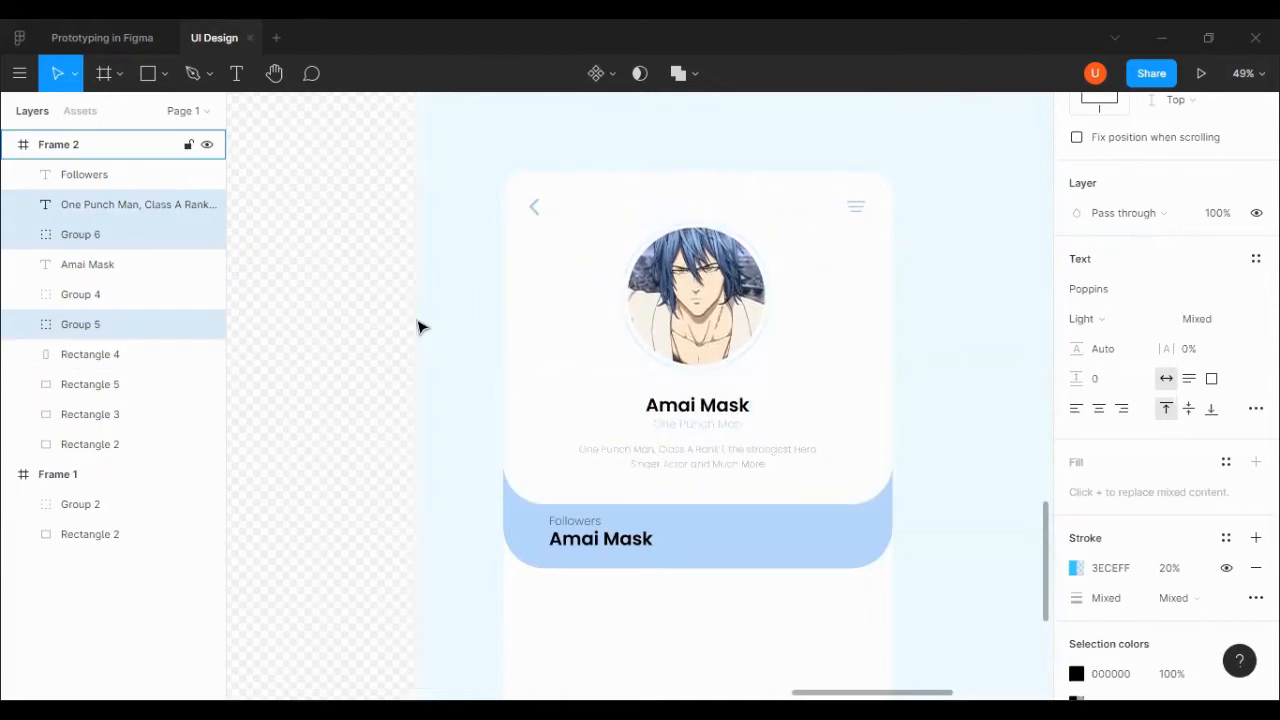
Nudge the avatar, name, description, white card and blue band with its texts up slightly as one selection.
left_click(522, 297, "shift")
left_click(568, 525, "shift")
left_click(568, 538, "shift")
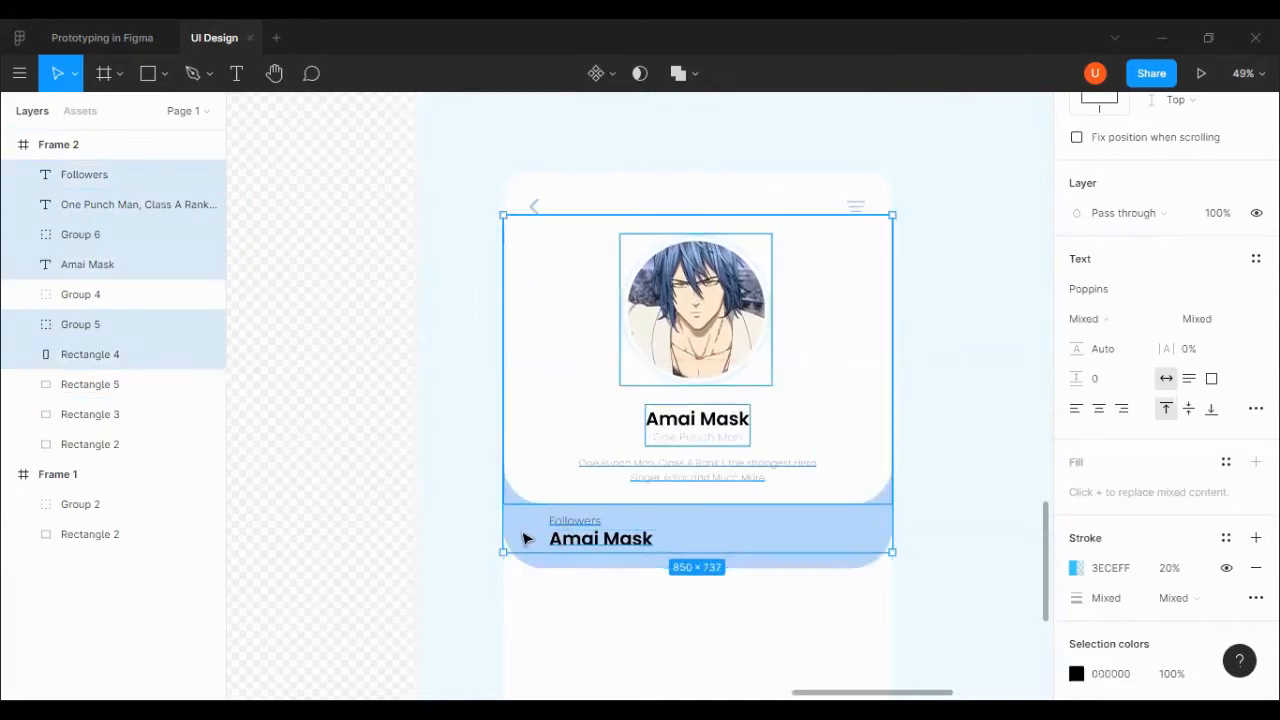
left_click(526, 539, "shift")
key("Up")
key("Up")
key("Up")
key("Up")
left_click(901, 382)
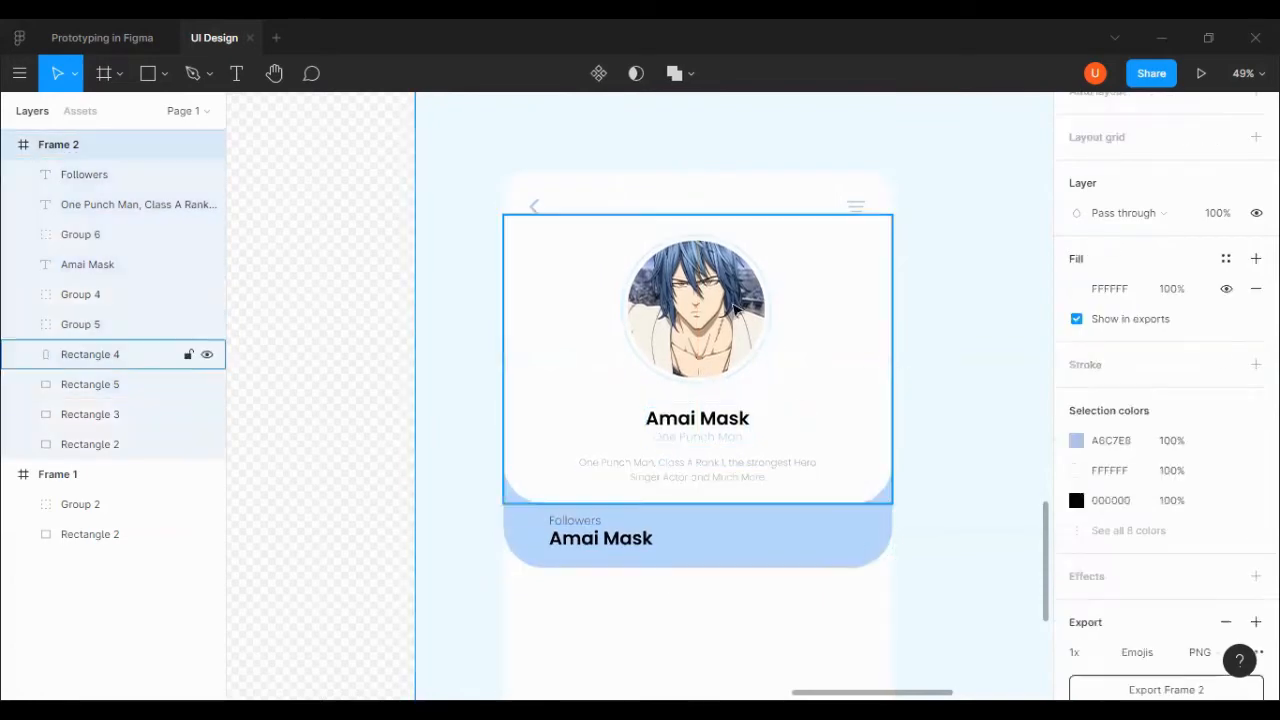
Group the avatar, name block and description, and shift the group down on the white card.
left_click(738, 346)
left_click(722, 425, "shift")
left_click(724, 470, "shift")
key("ctrl+g")
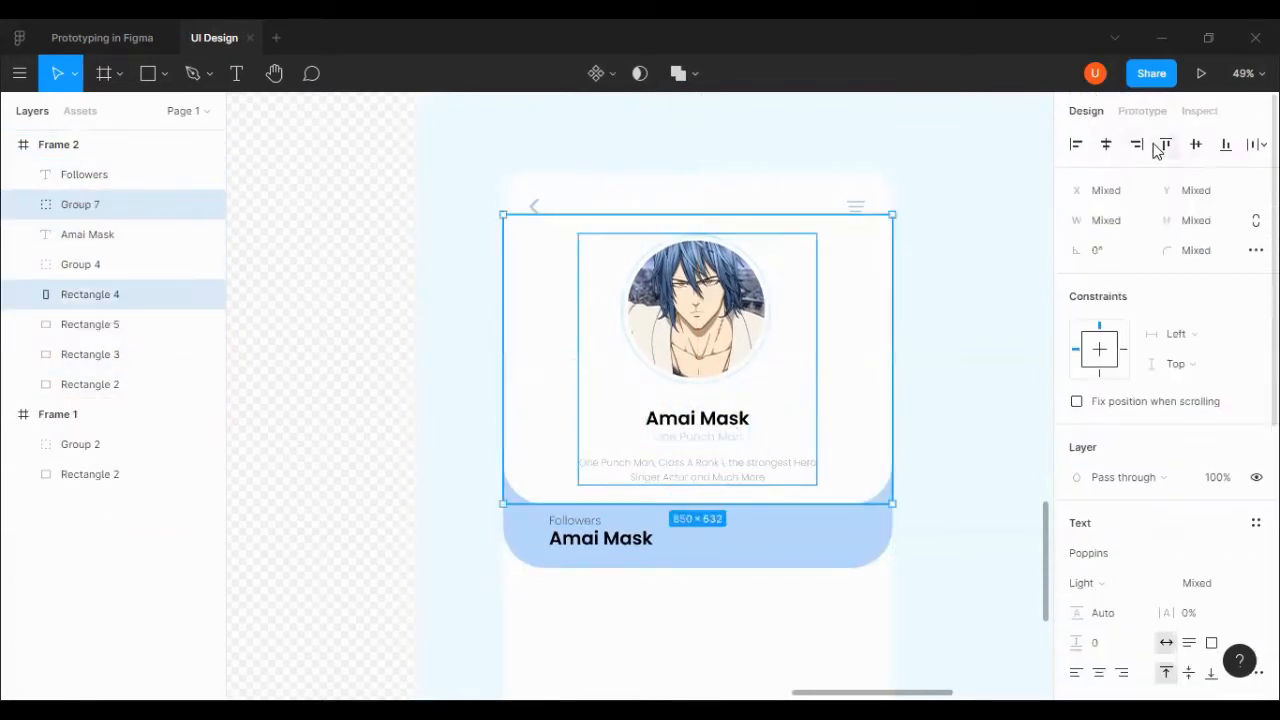
key("shift+Down")
key("shift+Down")
Move the white card, the blue band and the band's bold placeholder text down together.
left_click(863, 389)
left_click(680, 541, "shift")
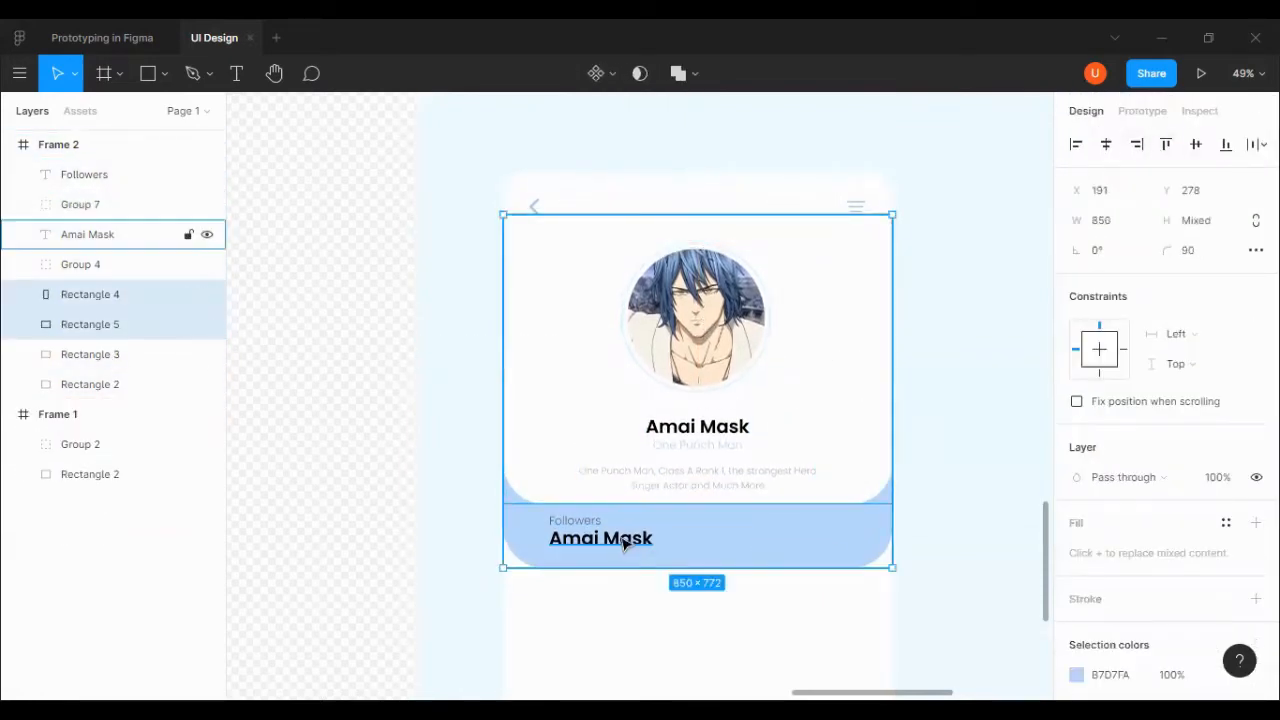
left_click(628, 543, "shift")
key("shift+Up")
key("shift+Up")
key("shift+Up")
key("shift+Down")
key("shift+Down")
key("shift+Down")
key("shift+Down")
key("shift+Down")
key("shift+Down")
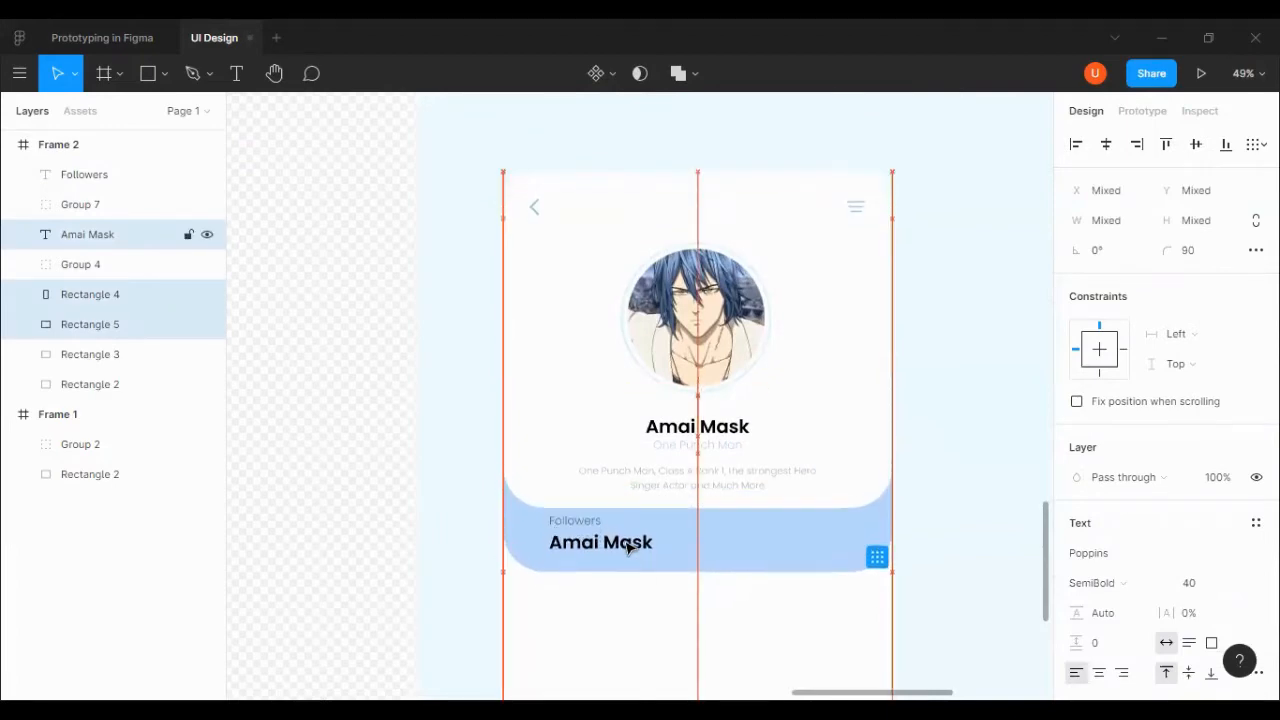
left_click(957, 449)
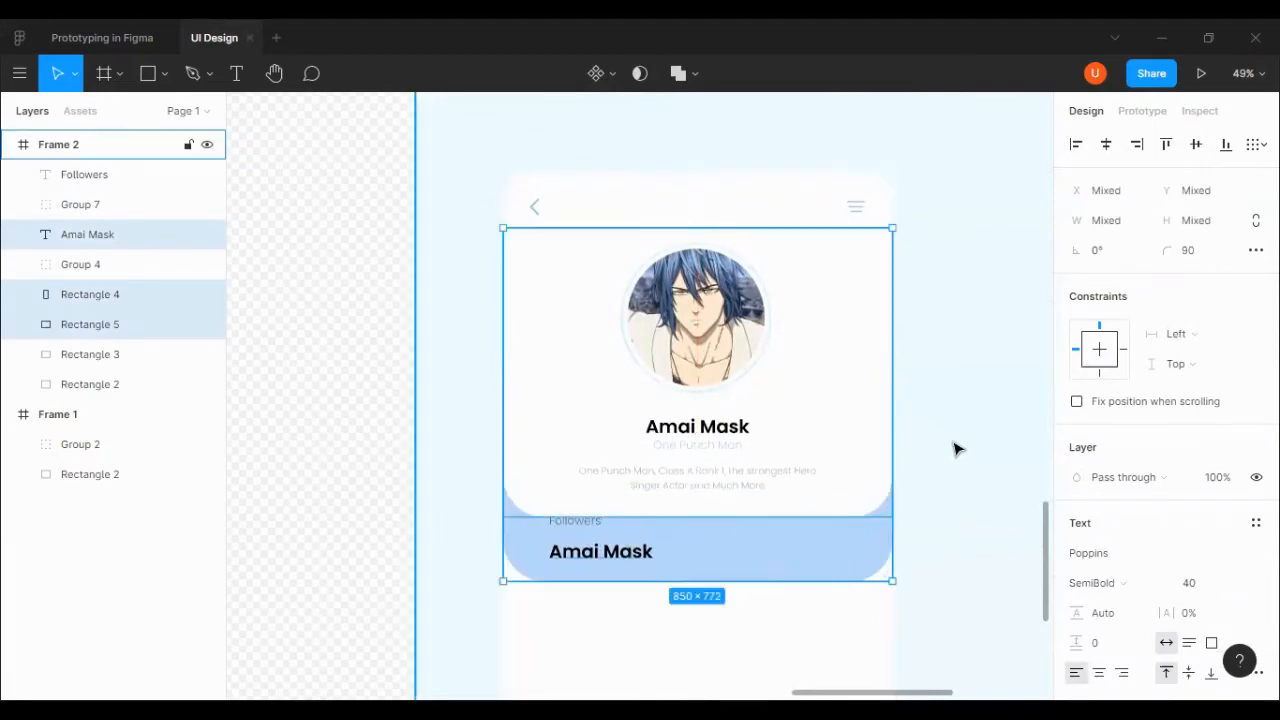
Move the Followers label down and right, just above the bold placeholder text in the blue band.
left_click(400, 520)
left_click(569, 527)
key("shift+Down")
key("shift+Down")
key("shift+Down")
key("shift+Right")
key("shift+Right")
key("shift+Right")
Set the Followers label's fill to white FFFFFF at 100% opacity.
scroll(1136, 565, "down", 1)
scroll(1136, 565, "down", 1)
left_click(1075, 569)
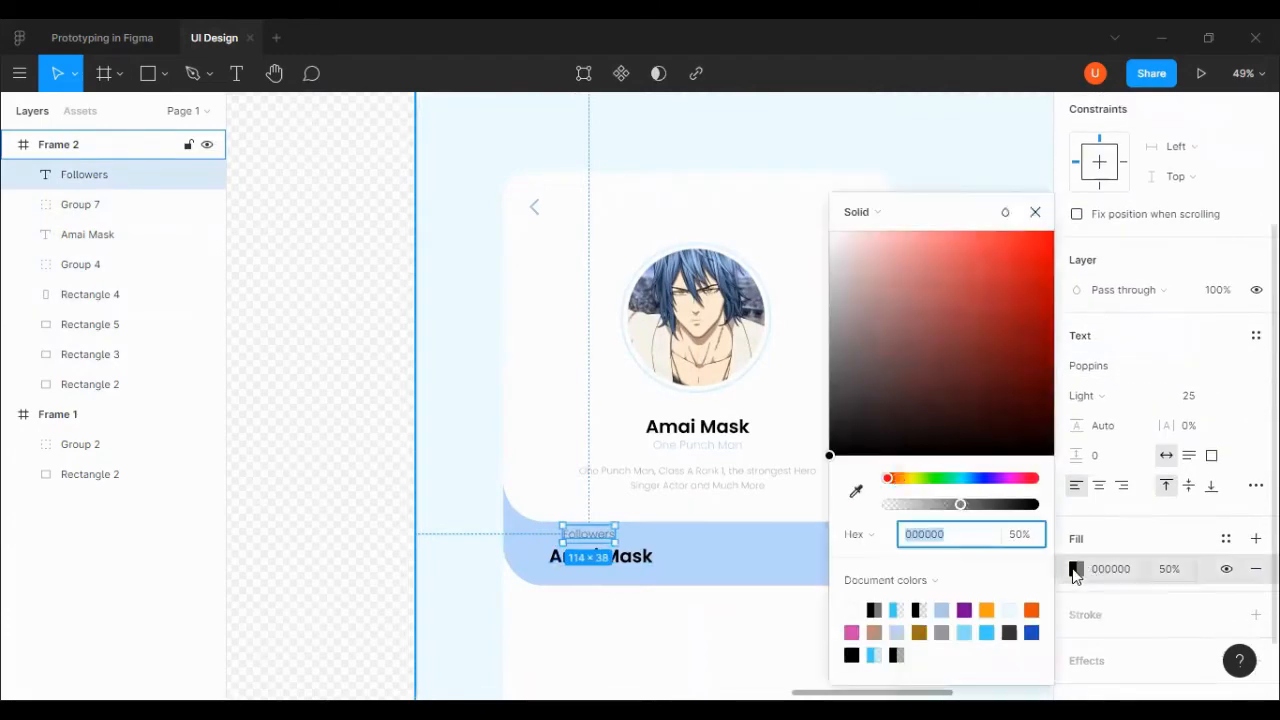
left_click_drag(880, 442, 786, 174)
left_click_drag(968, 505, 1093, 509)
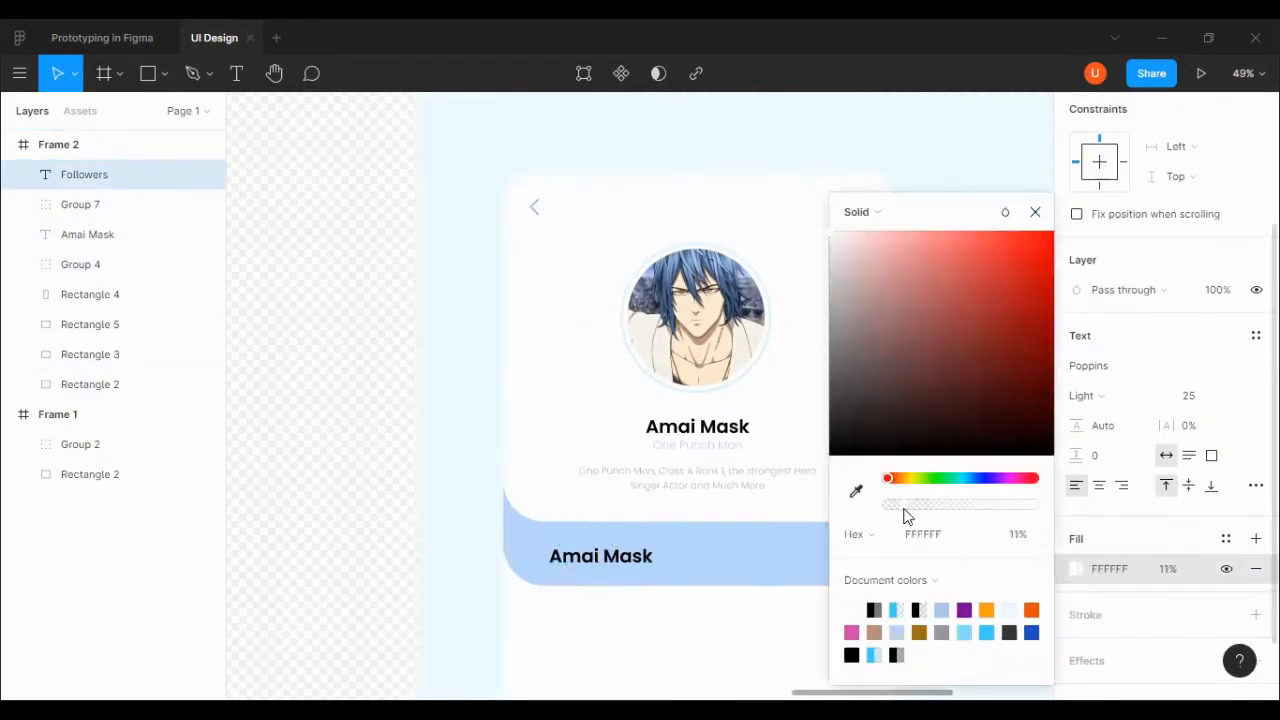
key("Escape")
Replace the bold placeholder text under Followers with 24M.
scroll(729, 596, "up", 2)
scroll(683, 594, "right", 1)
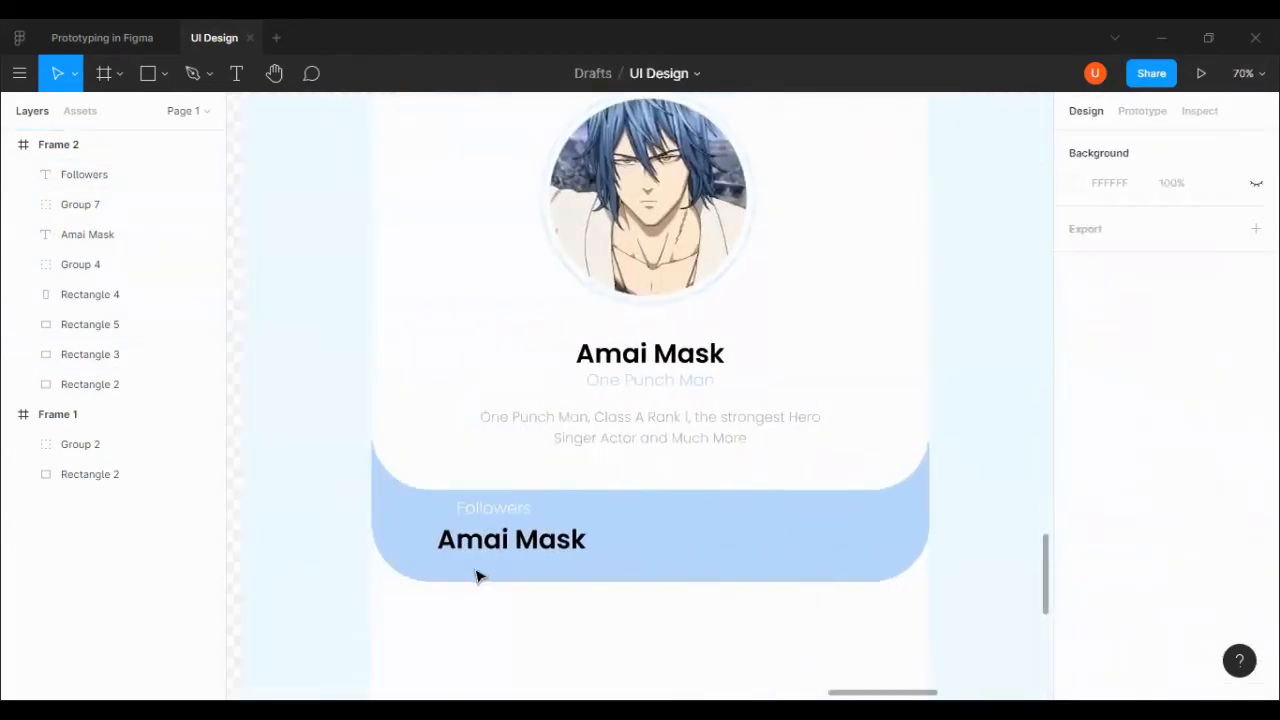
scroll(477, 574, "down", 1)
left_click(550, 474)
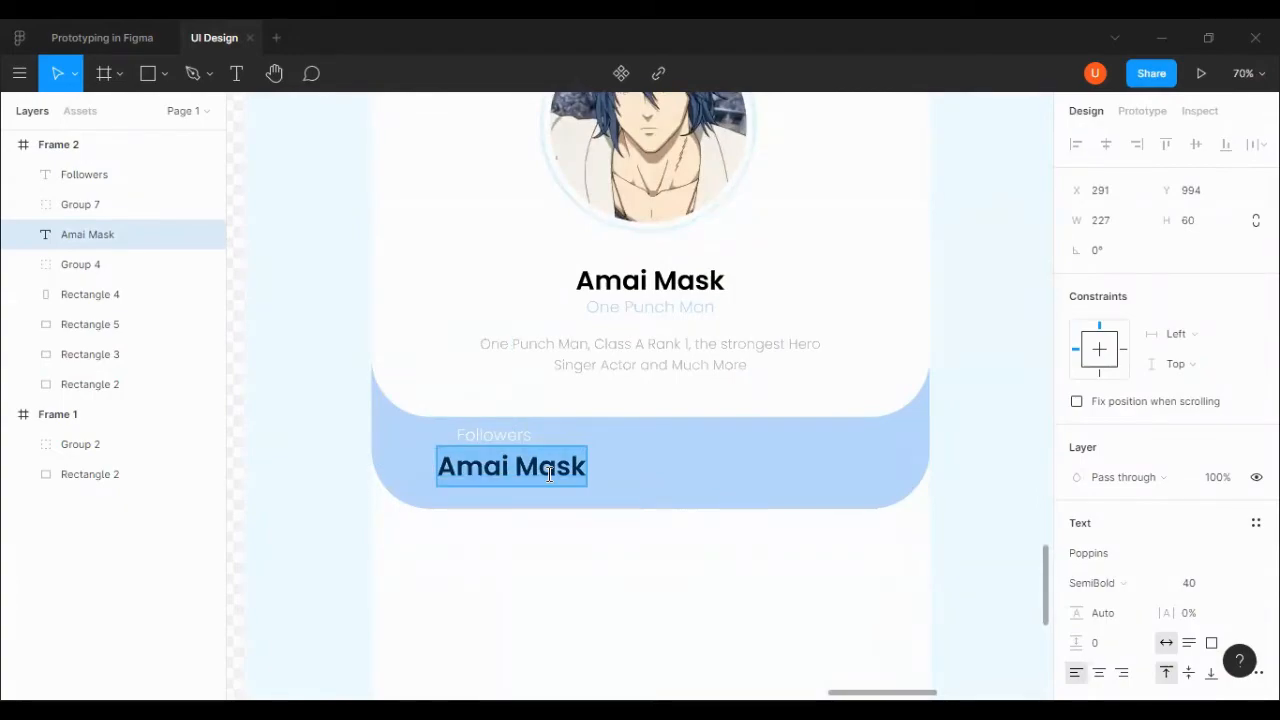
type("24M")
key("Escape")
Fill the 24M text with white FFFFFF and move it right beneath the Followers label.
scroll(1120, 517, "down", 2)
left_click(1076, 491)
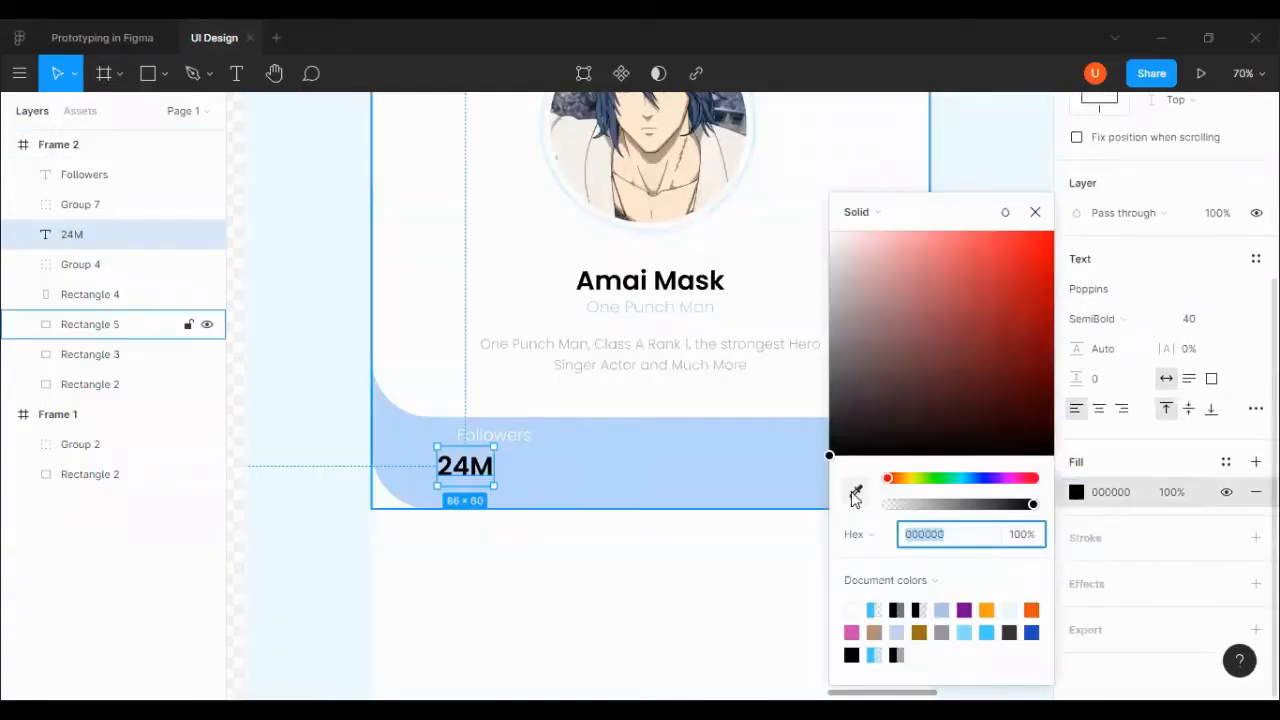
left_click_drag(858, 440, 800, 190)
left_click(585, 540)
left_click_drag(493, 456, 507, 456)
Duplicate the Followers label and its 24M value to the right within the blue band.
left_click(534, 437)
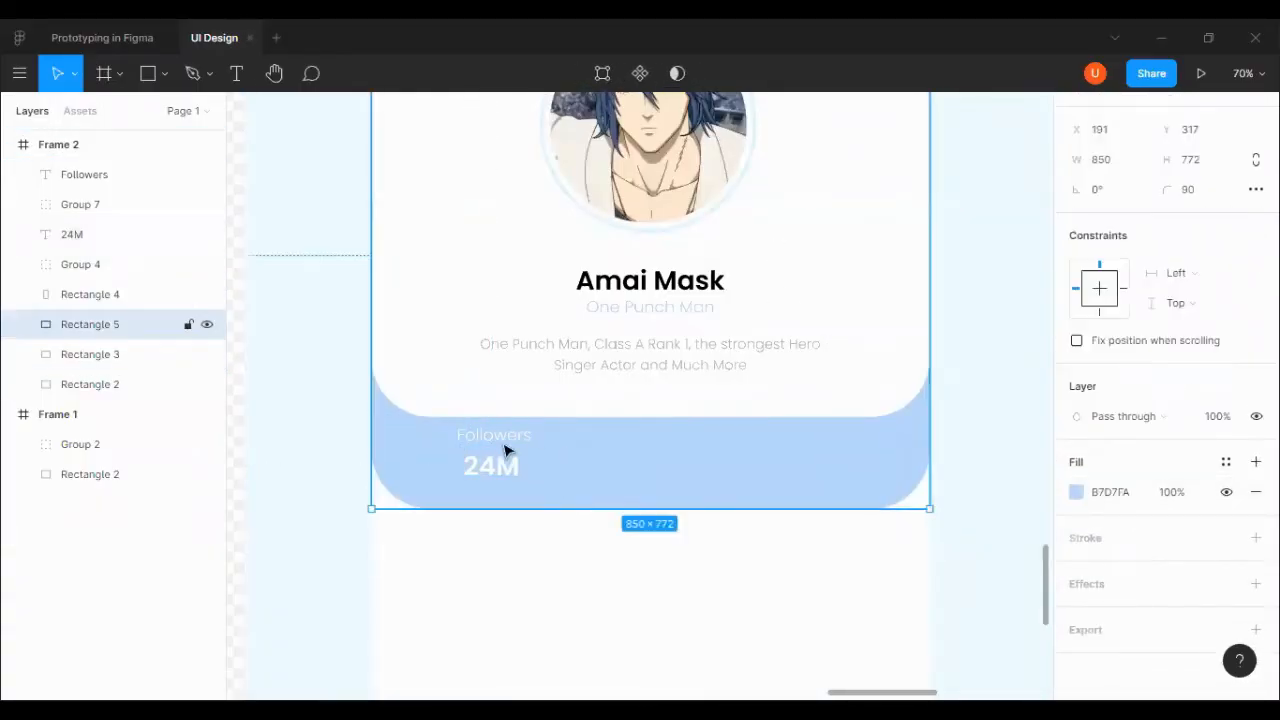
left_click(504, 441, "shift")
left_click(494, 475, "shift")
left_click(576, 490, "shift")
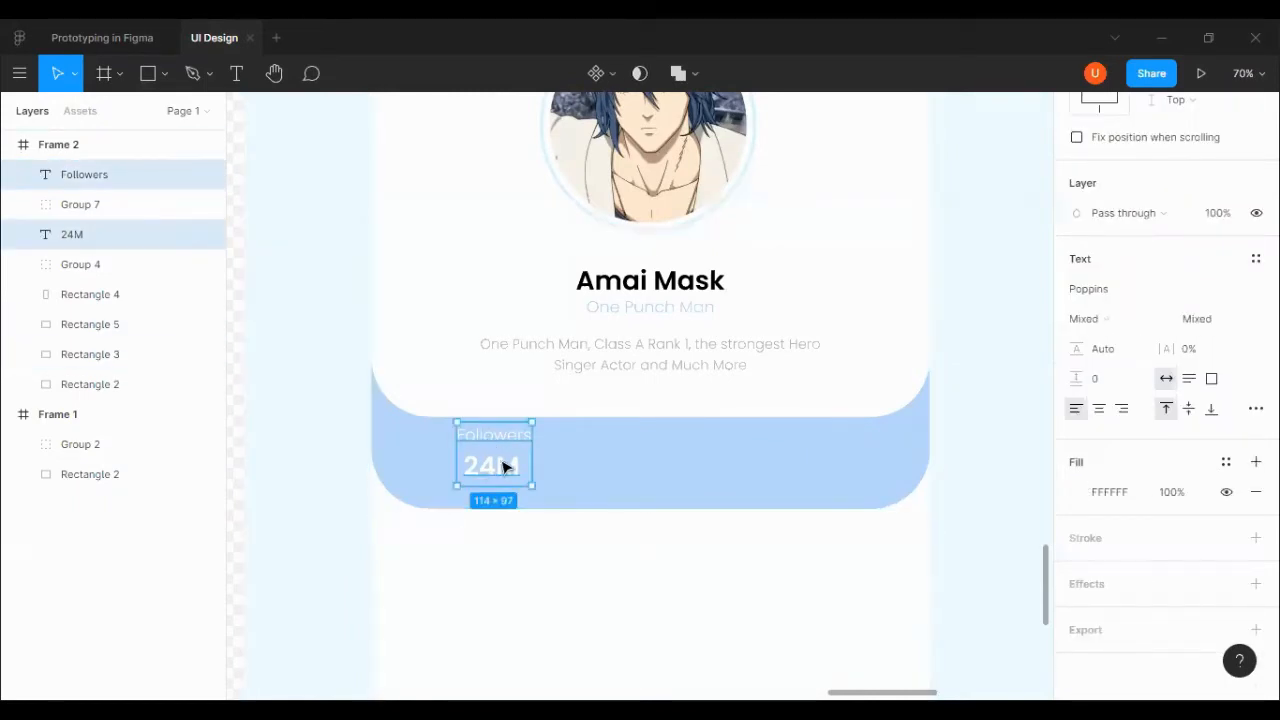
left_click_drag(506, 466, 608, 468)
Change the duplicated label to Following and its value to 0.
double_click(615, 440)
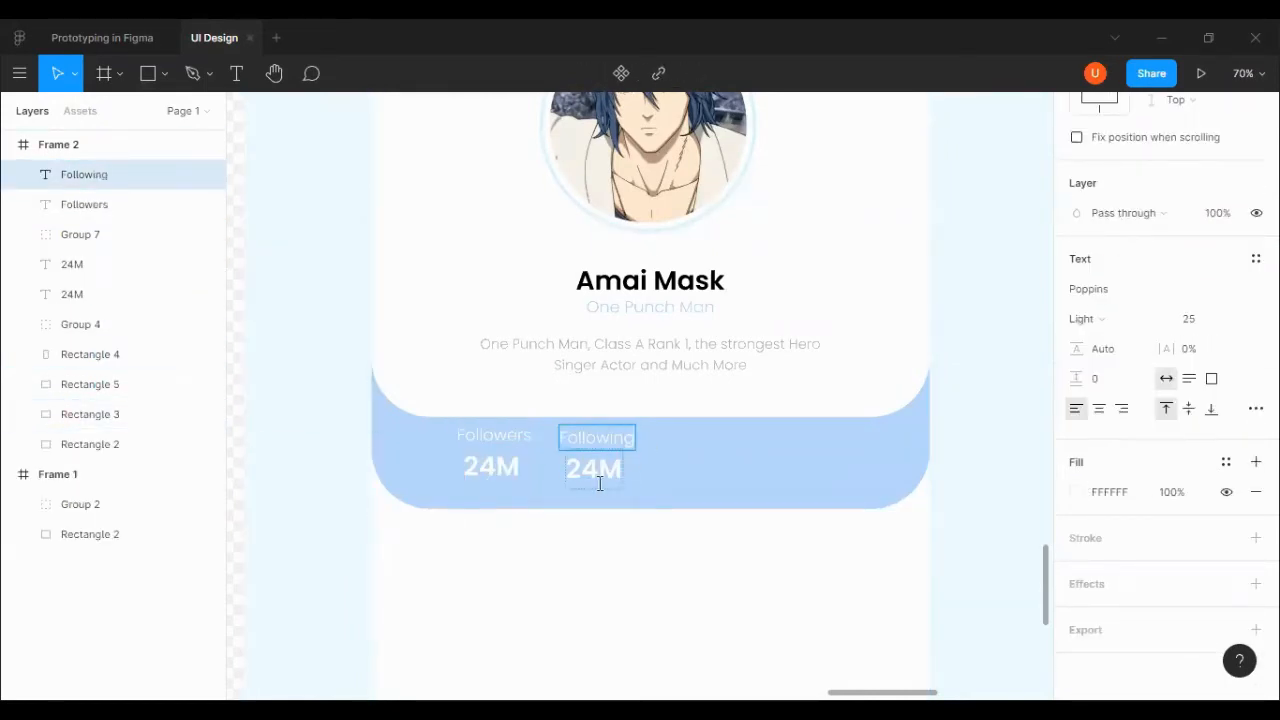
left_click(598, 476)
key("Escape")
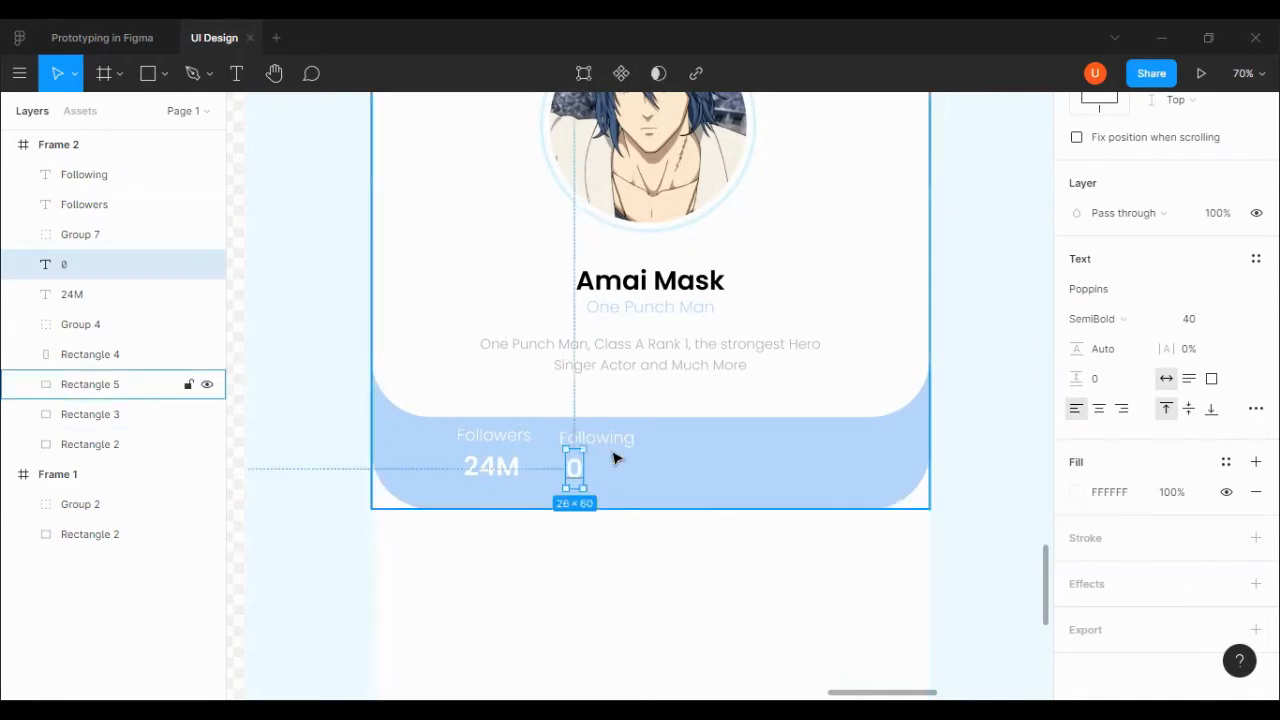
Centre the 0 horizontally under Following and the 24M under Followers.
key("shift+Right")
key("shift+Right")
key("shift+Right")
left_click(620, 443, "shift")
scroll(1117, 169, "up", 3)
left_click(1107, 145)
left_click(498, 465)
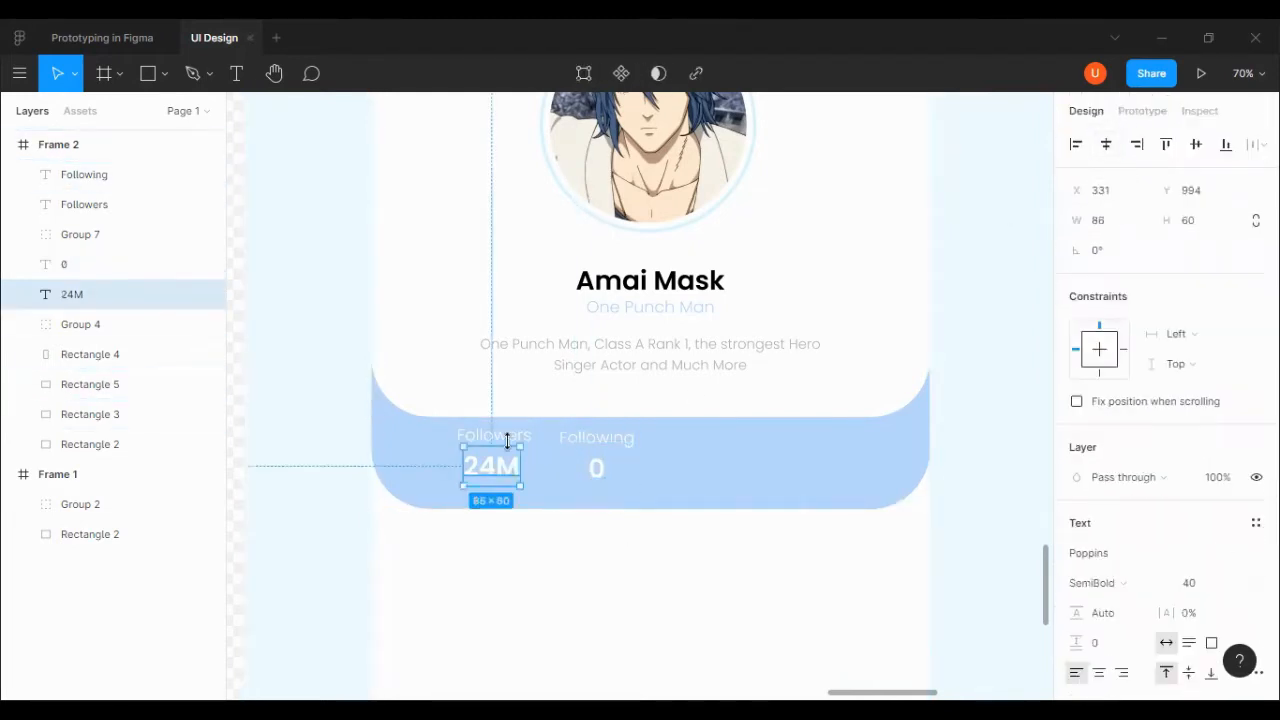
left_click(483, 437, "shift")
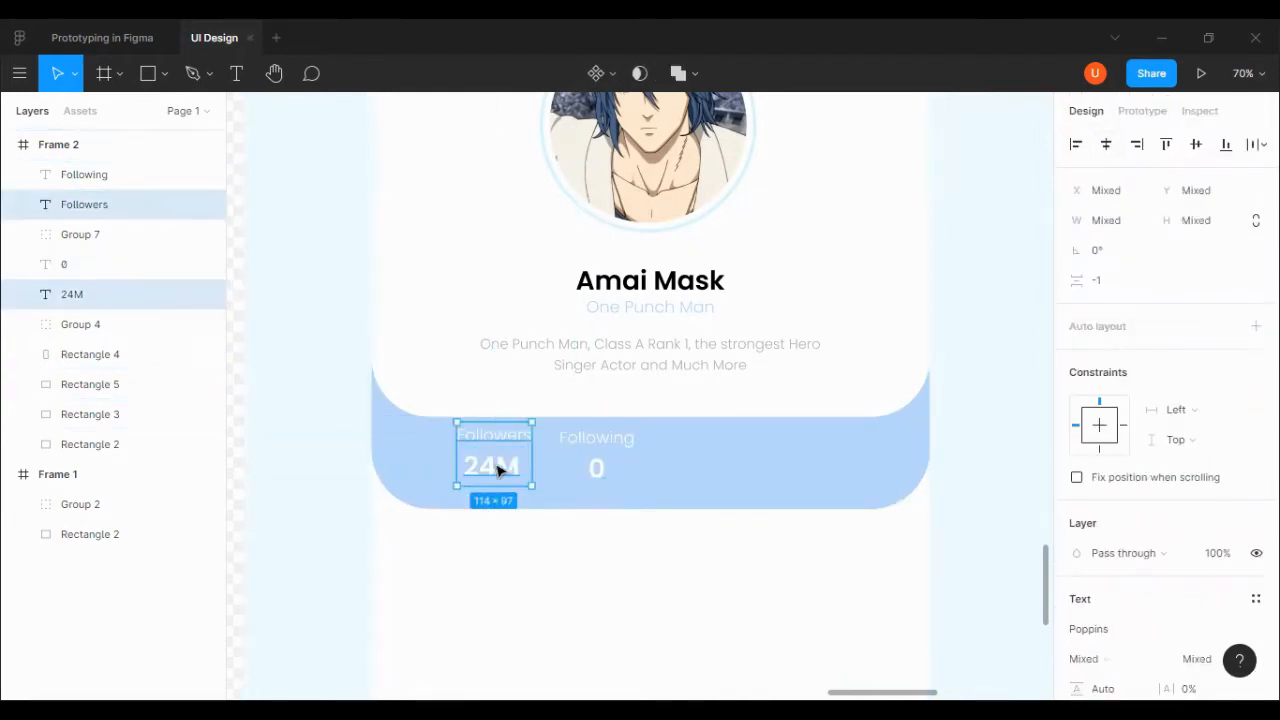
left_click(997, 363)
Duplicate the Following label and its 0 to the right and label the copy Kills.
left_click(600, 466)
left_click(620, 440, "shift")
left_click_drag(623, 443, 727, 444)
left_click(766, 477)
double_click(718, 437)
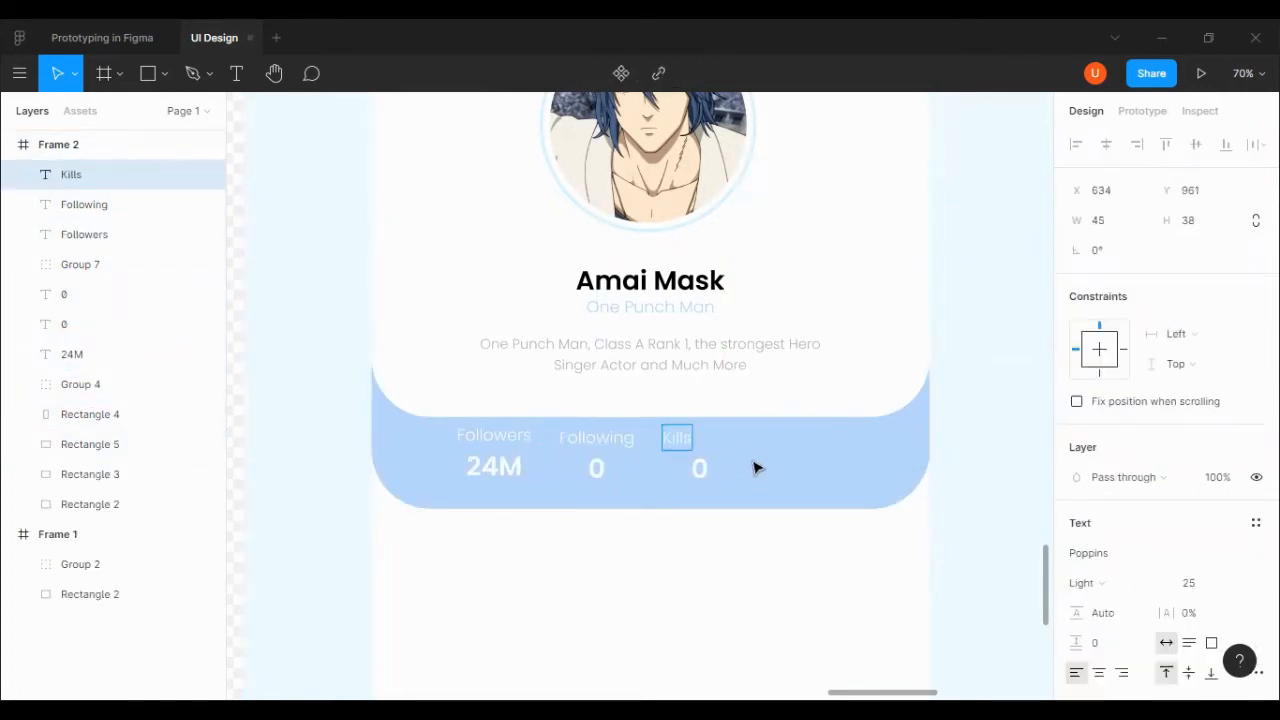
Relabel the third statistic Wins, and duplicate its label and 0 to the right as a fourth statistic labelled Defeats.
left_click_drag(677, 443, 745, 446)
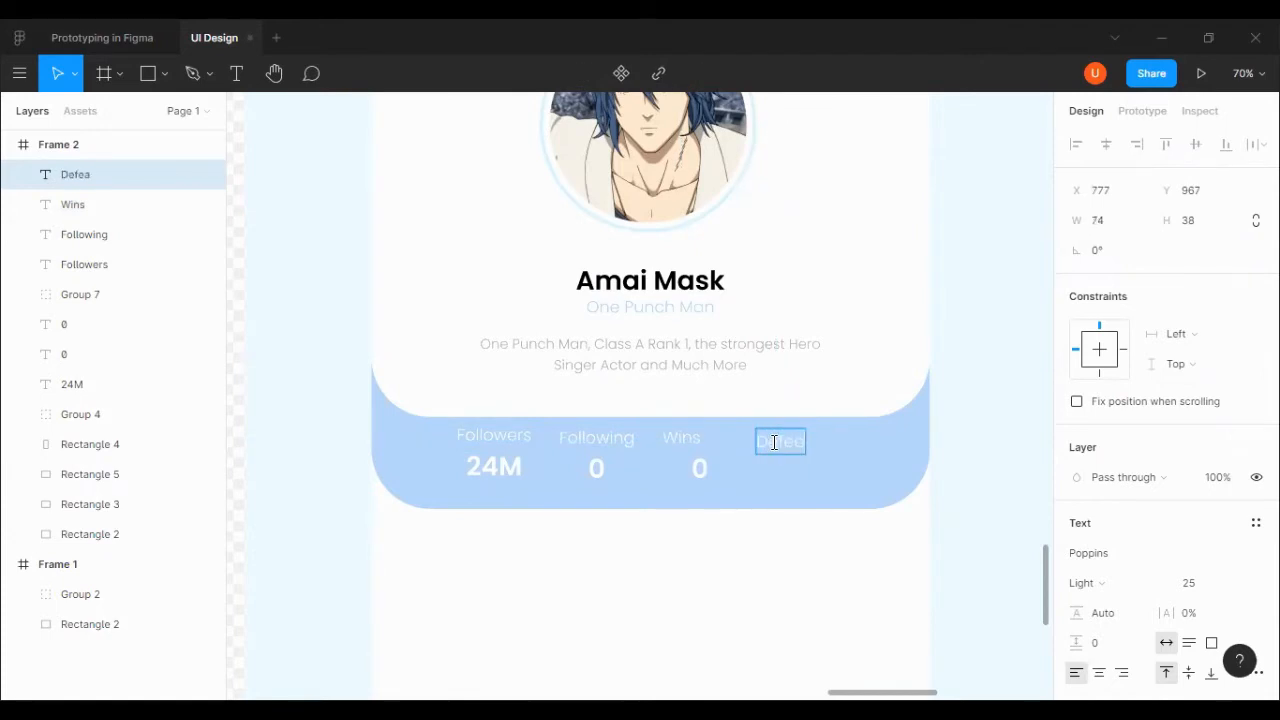
left_click(700, 470)
left_click_drag(703, 477, 786, 483)
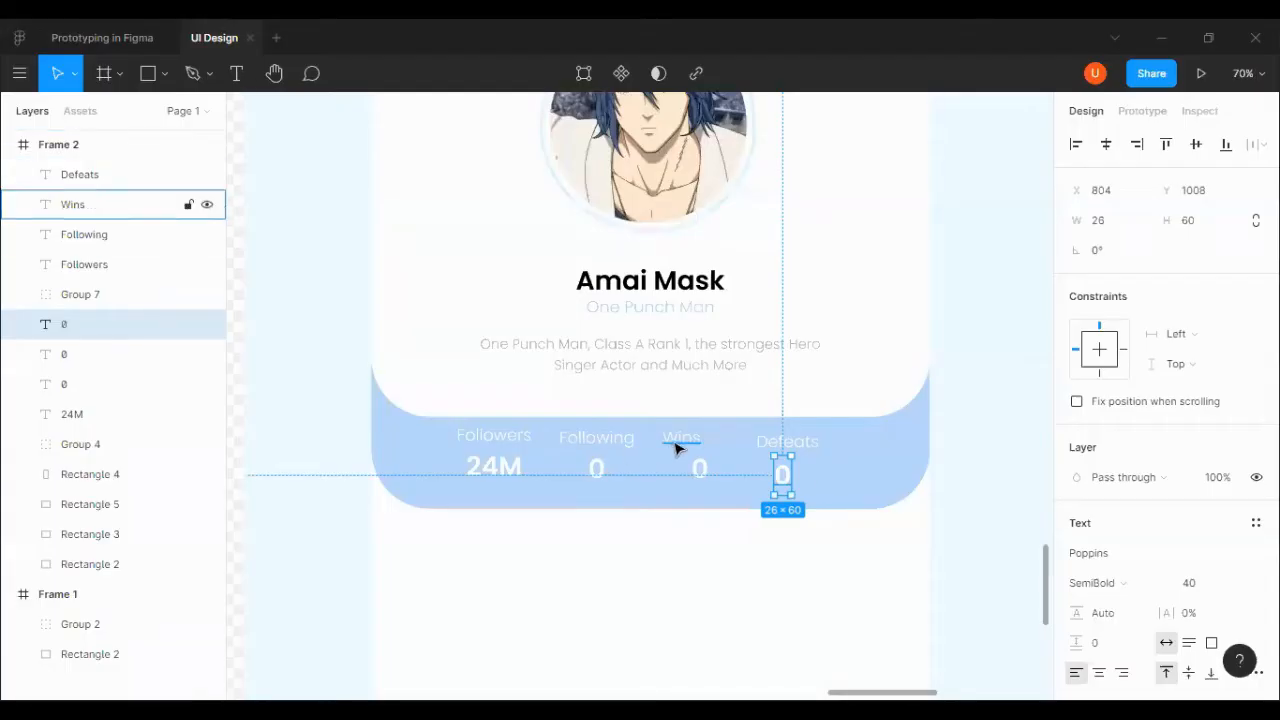
Rename the Wins label to Win Rate and the Defeats label to Class A.
double_click(675, 438)
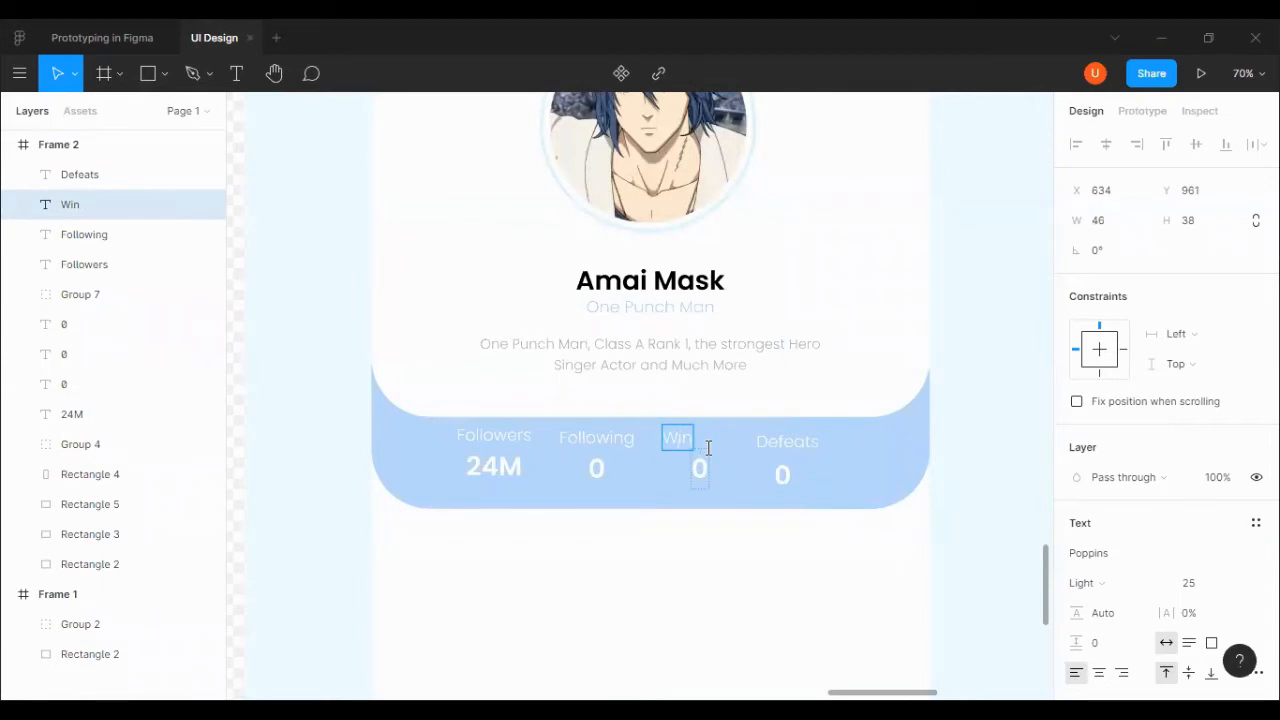
double_click(799, 448)
type("Class A")
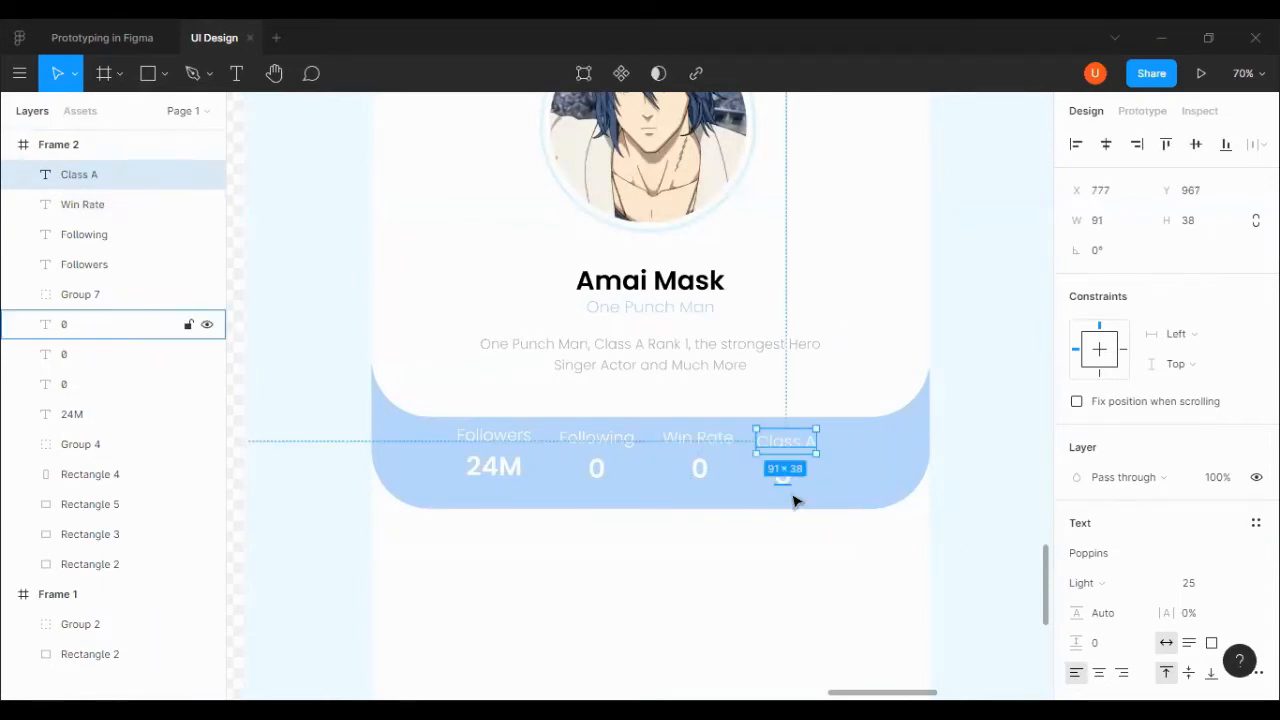
Set the Class A value to 1 and the Win Rate value to 98%, and move 98% left under its label.
double_click(783, 477)
left_click(701, 472)
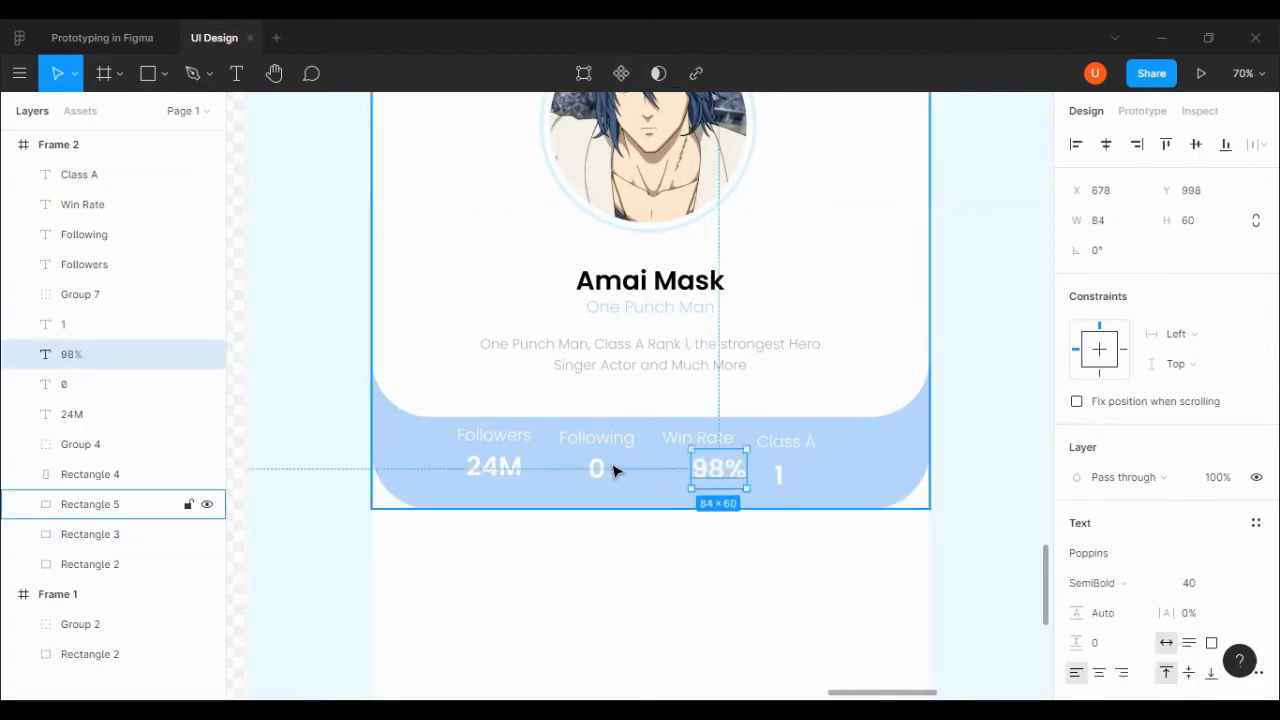
left_click_drag(734, 471, 711, 471)
scroll(995, 460, "down", 1)
left_click(978, 440)
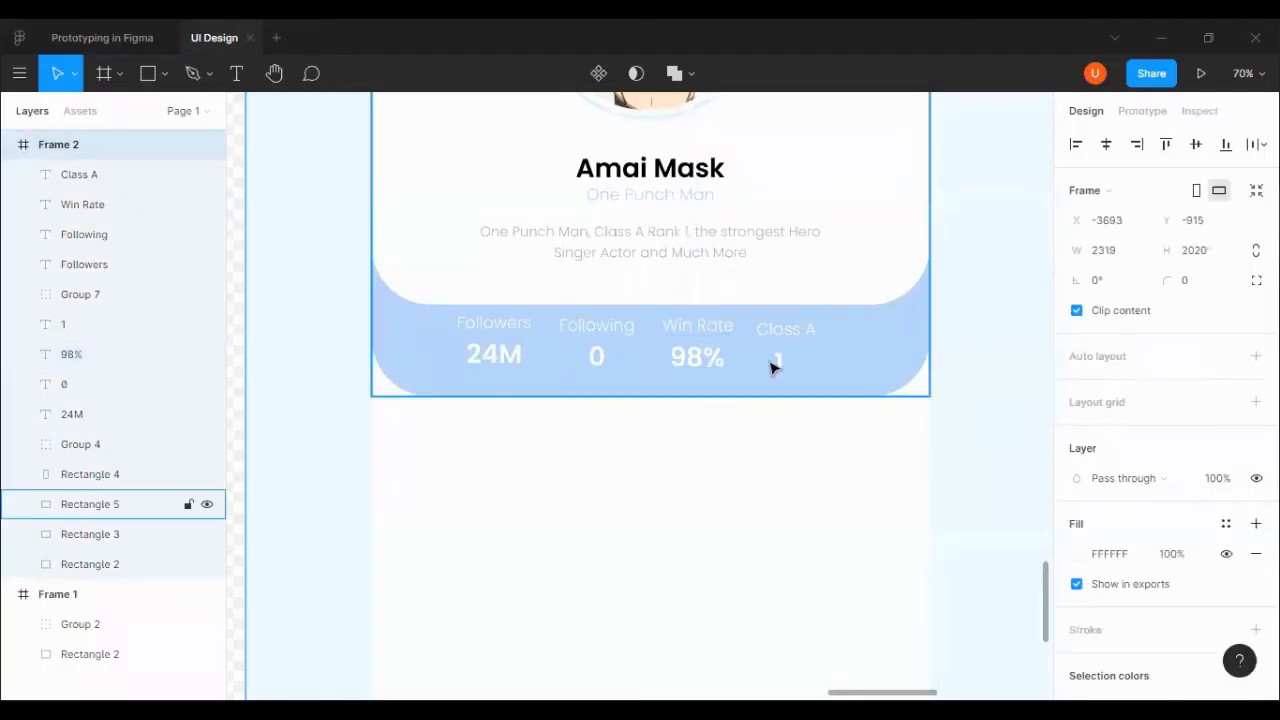
Centre the 1 horizontally under the Class A label and the 98% under the Win Rate label.
left_click(776, 365)
left_click(794, 331, "shift")
key("alt+h")
left_click(983, 351)
left_click(705, 328)
left_click(698, 370, "shift")
key("alt+h")
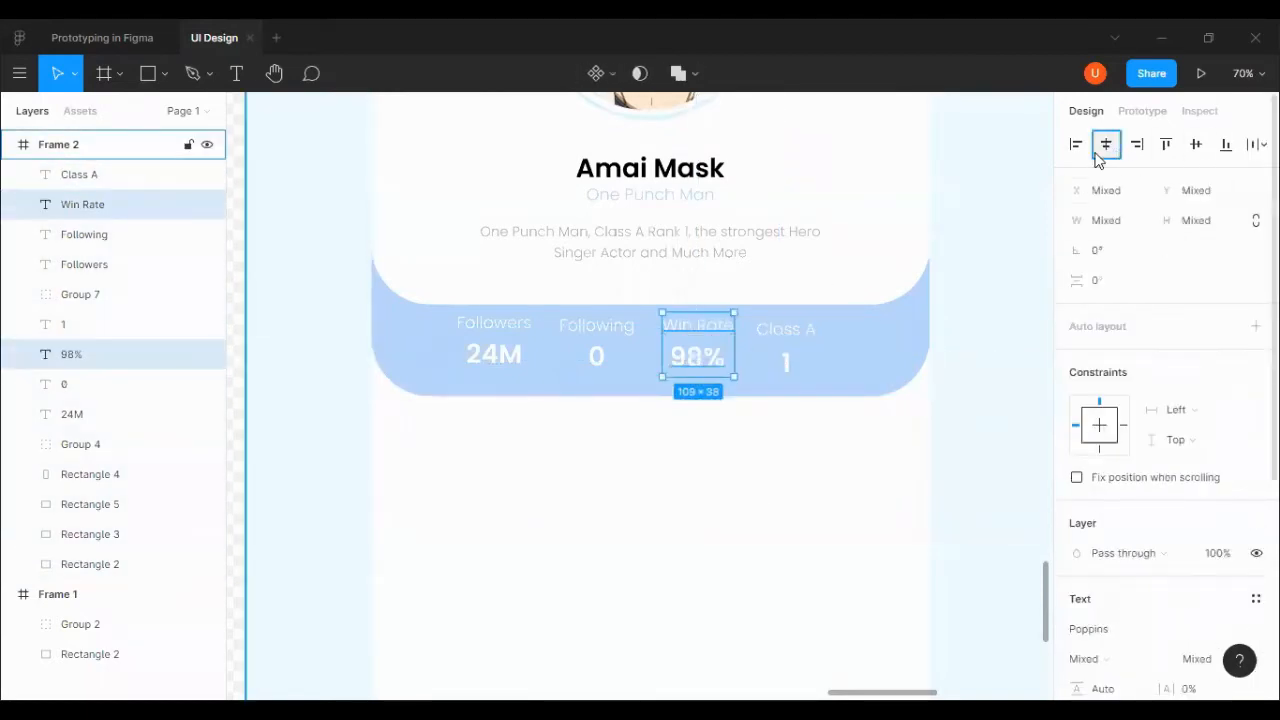
Set the Following value to 2, and centre it and the 24M under their labels.
left_click(597, 355)
left_click(605, 328, "shift")
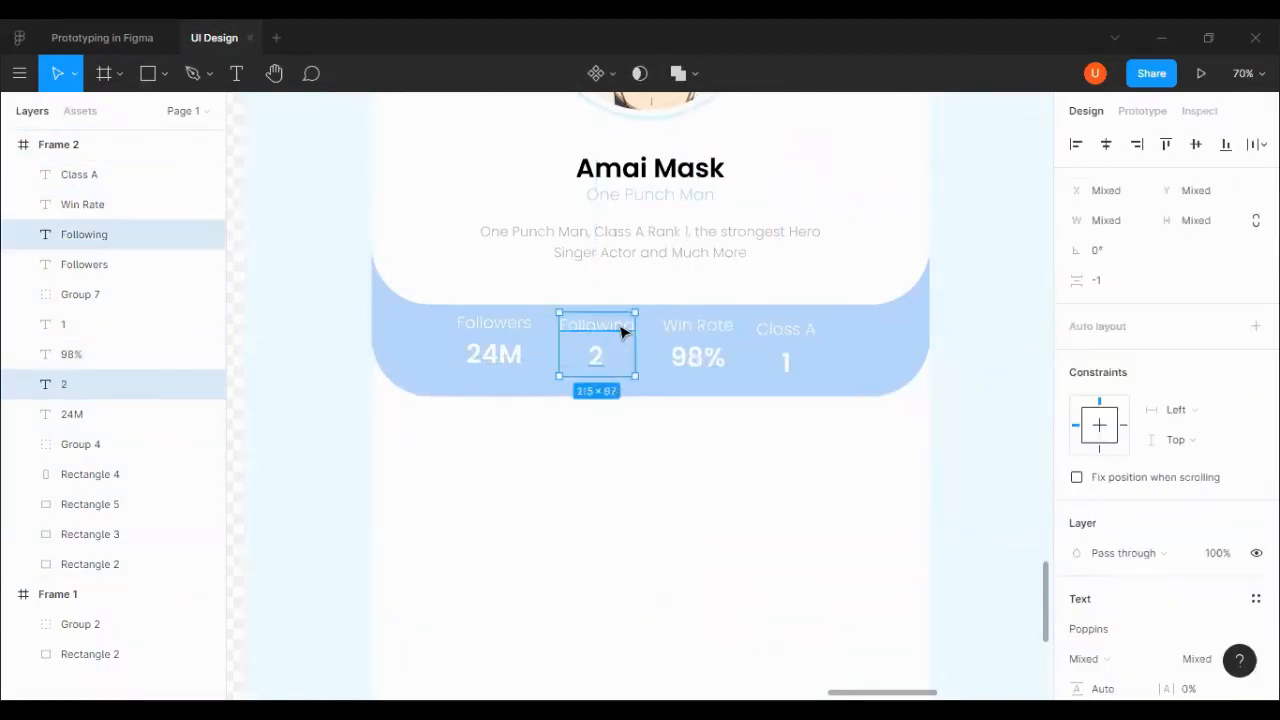
left_click(494, 353)
left_click(505, 332, "shift")
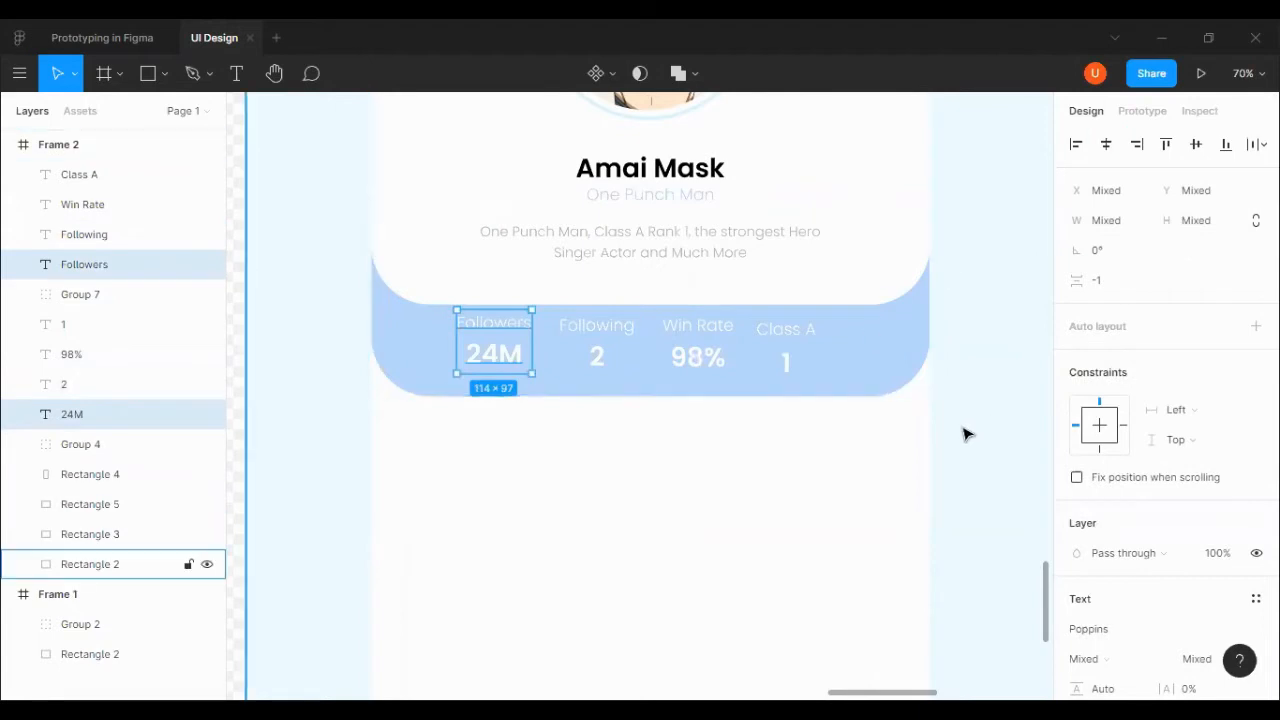
key("ctrl+g")
key("ctrl+shift+g")
left_click(566, 405)
Top-align the Followers, Following, Win Rate and Class A labels.
left_click(510, 328)
left_click(600, 328, "shift")
left_click(700, 331, "shift")
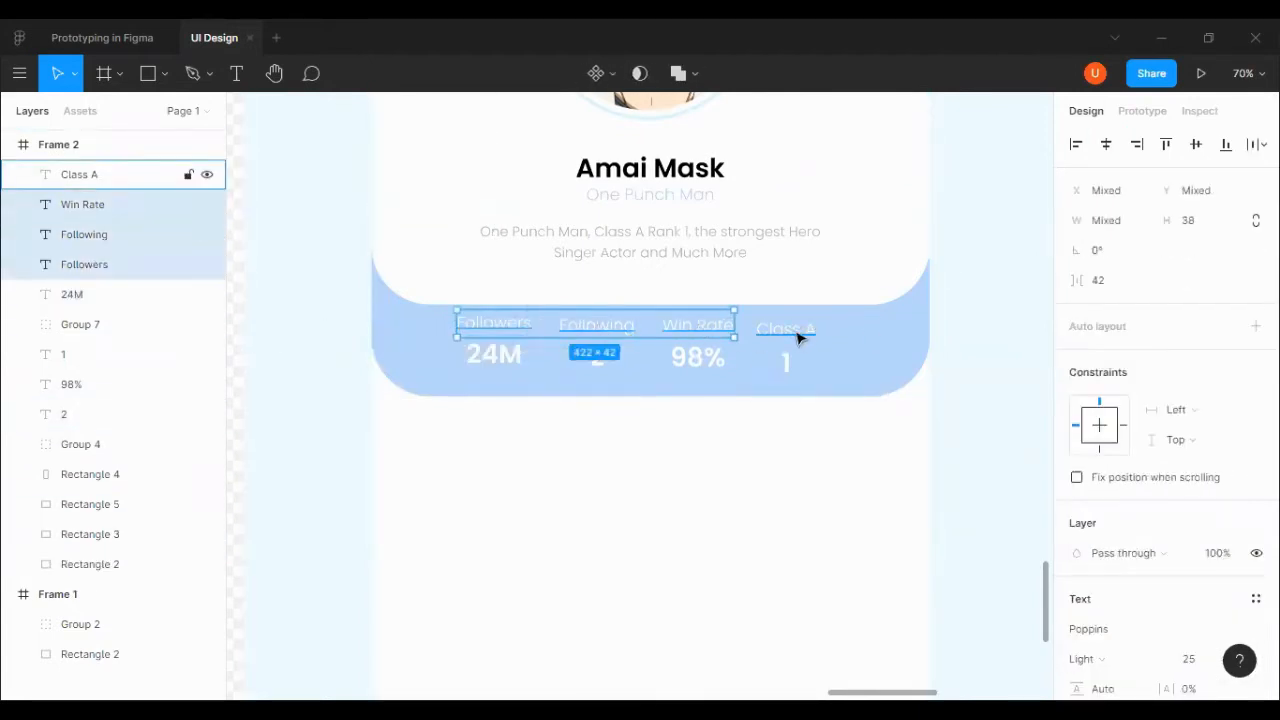
left_click(796, 334, "shift")
left_click(1166, 144)
left_click(866, 410)
Top-align the four statistic values 24M, 2, 98% and 1.
left_click(785, 364)
left_click(698, 357, "shift")
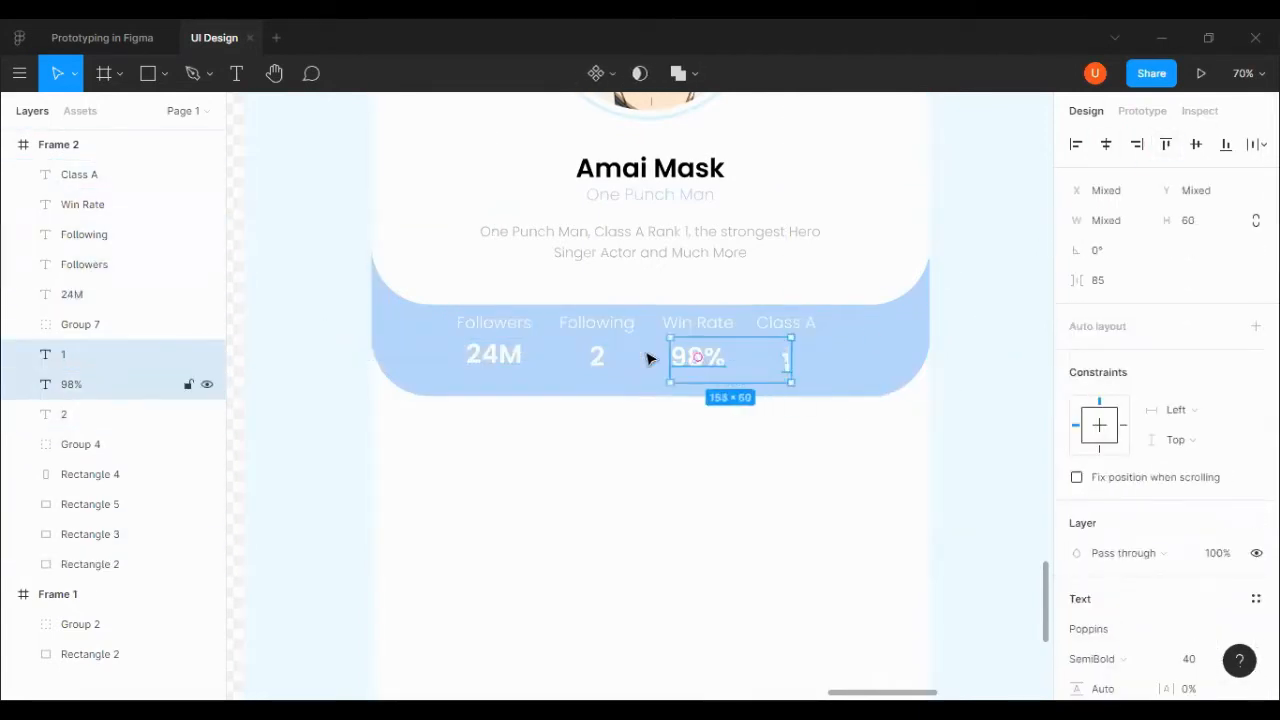
left_click(598, 357, "shift")
left_click(500, 354, "shift")
left_click(1166, 144)
left_click(975, 422)
Group each of the four statistic values with its own label.
left_click(786, 354)
left_click(806, 326, "shift")
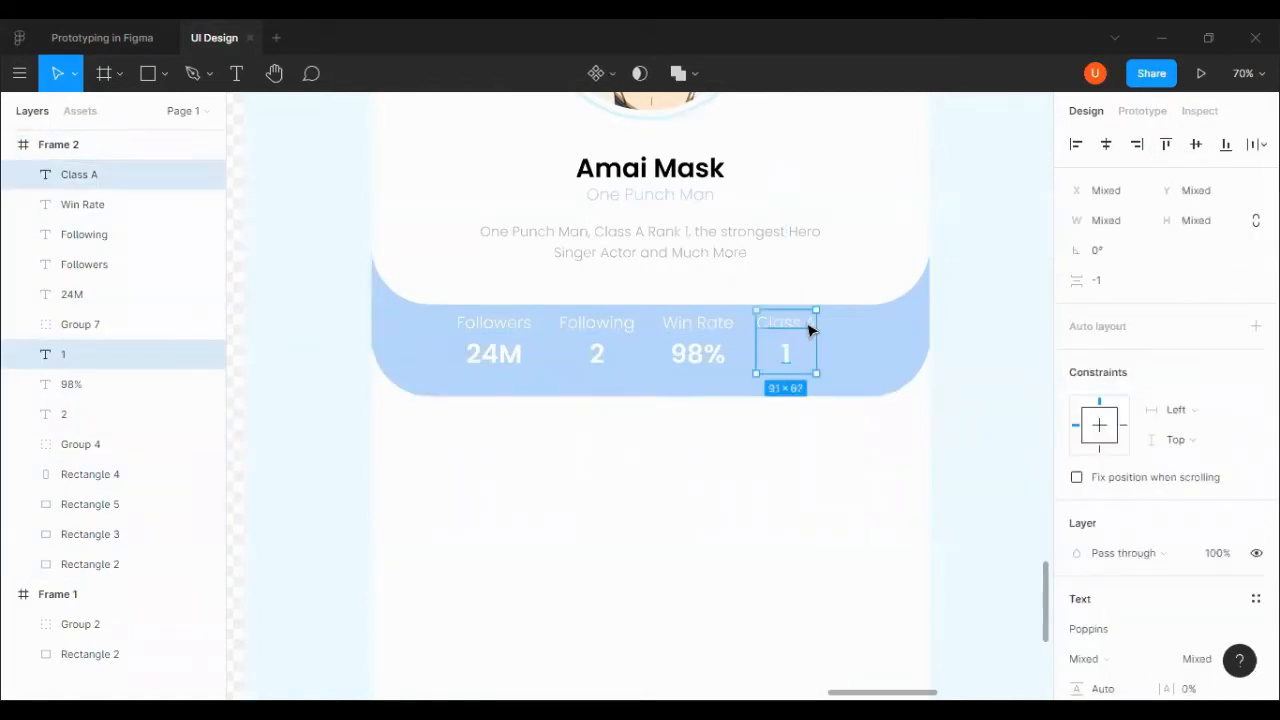
key("ctrl+g")
left_click(698, 355)
left_click(712, 328, "shift")
key("ctrl+g")
left_click(600, 345)
left_click(600, 325, "shift")
key("ctrl+g")
left_click(494, 354)
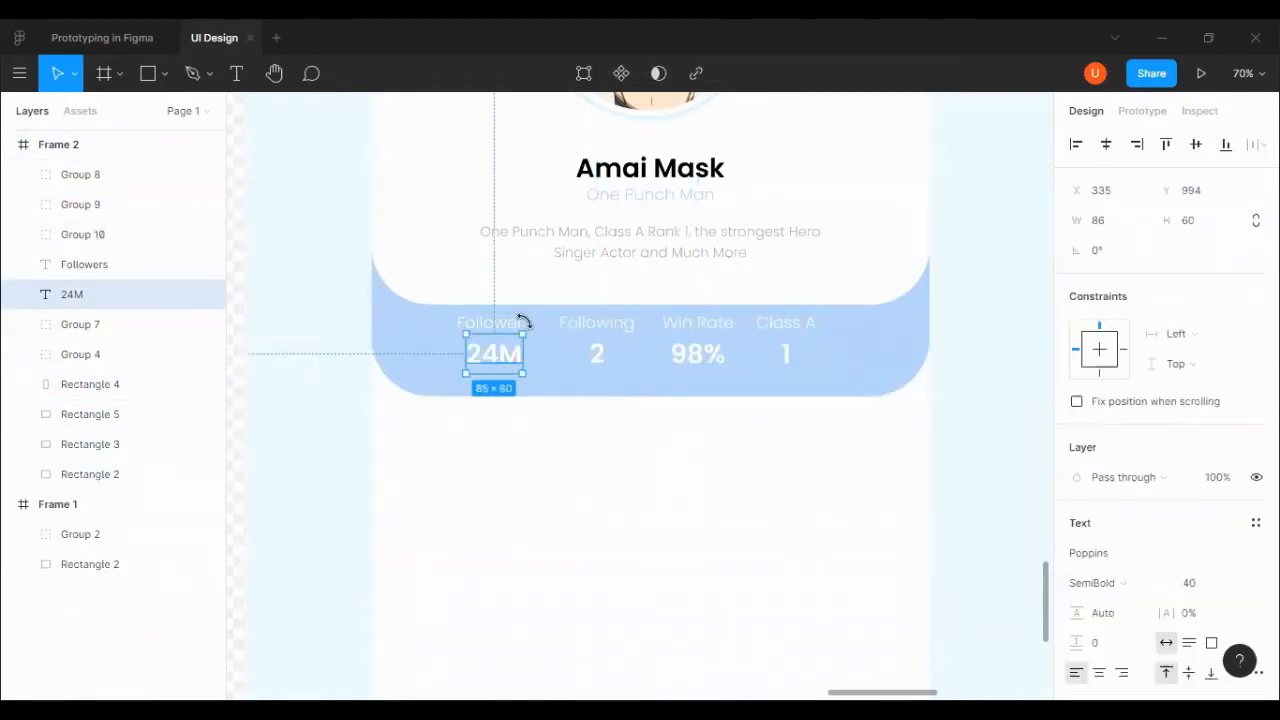
left_click(505, 322, "shift")
key("ctrl+g")
Align the right edge of the Class A group with the menu icon at the top of the card.
left_click(777, 343)
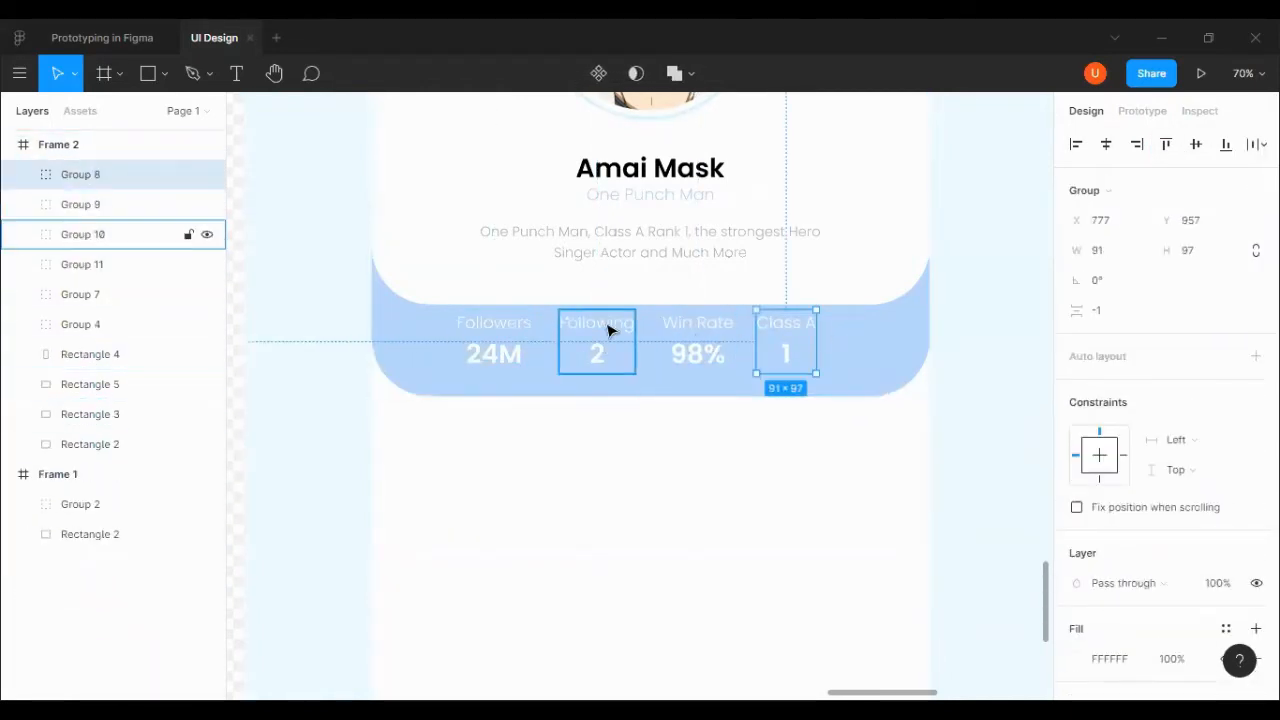
left_click(968, 328)
left_click(794, 351)
scroll(820, 300, "up", 4)
left_click(878, 263, "shift")
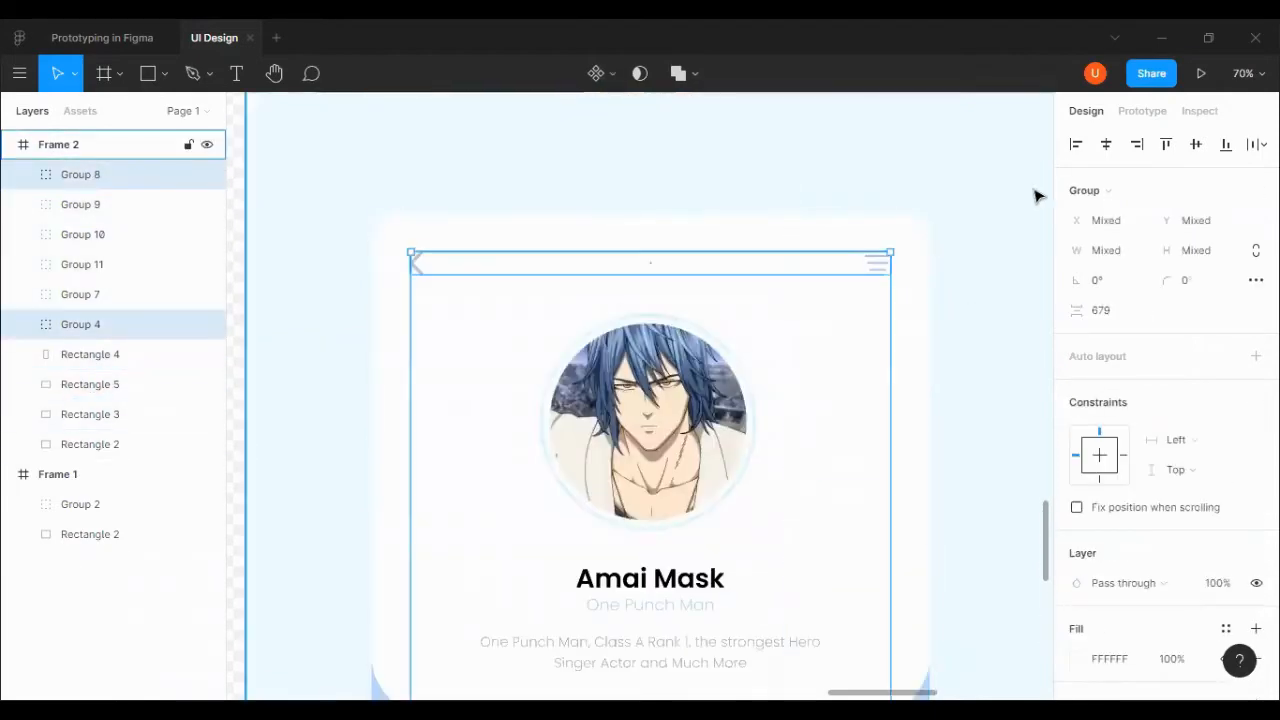
left_click(1136, 144)
scroll(1015, 259, "down", 3)
left_click(1012, 259)
Align the left edge of the Followers group with the back arrow at the top of the card.
left_click(508, 462)
scroll(414, 266, "up", 3)
left_click(414, 264, "shift")
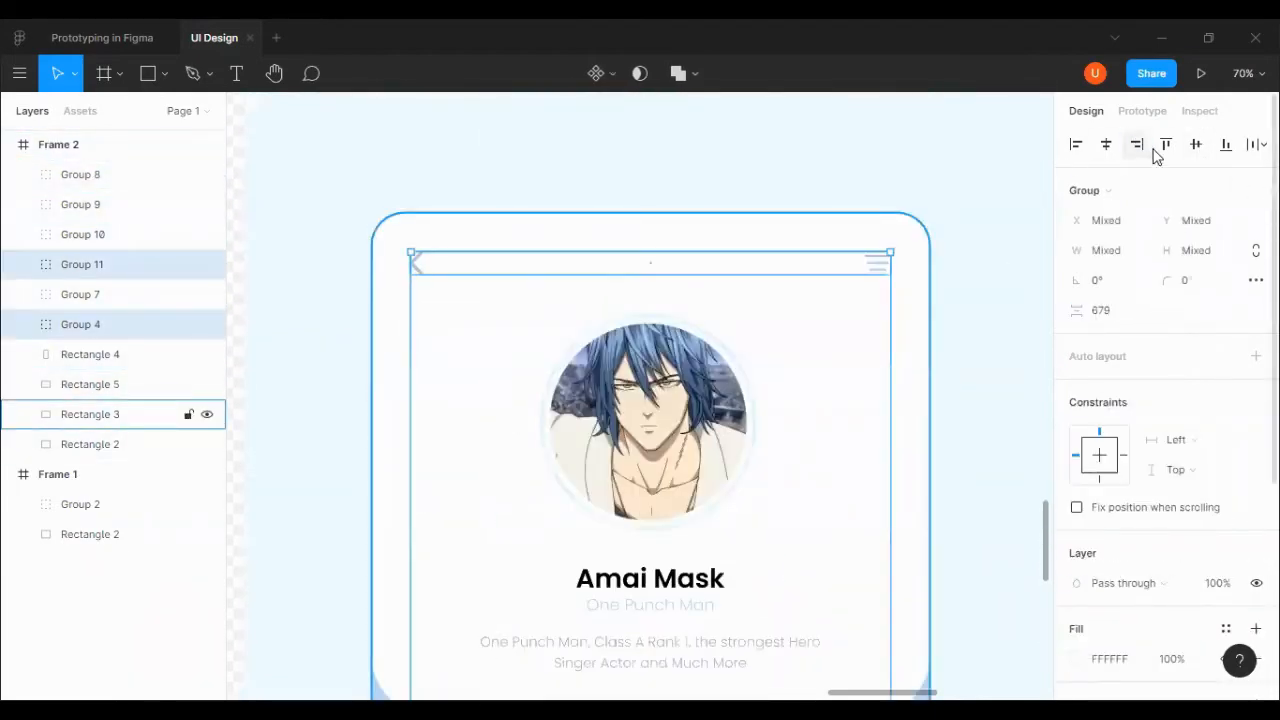
left_click(1076, 144)
scroll(991, 258, "down", 1)
scroll(991, 263, "down", 3)
Nudge the Followers group to the right and the Class A group to the left, away from the card's edges.
left_click(448, 460)
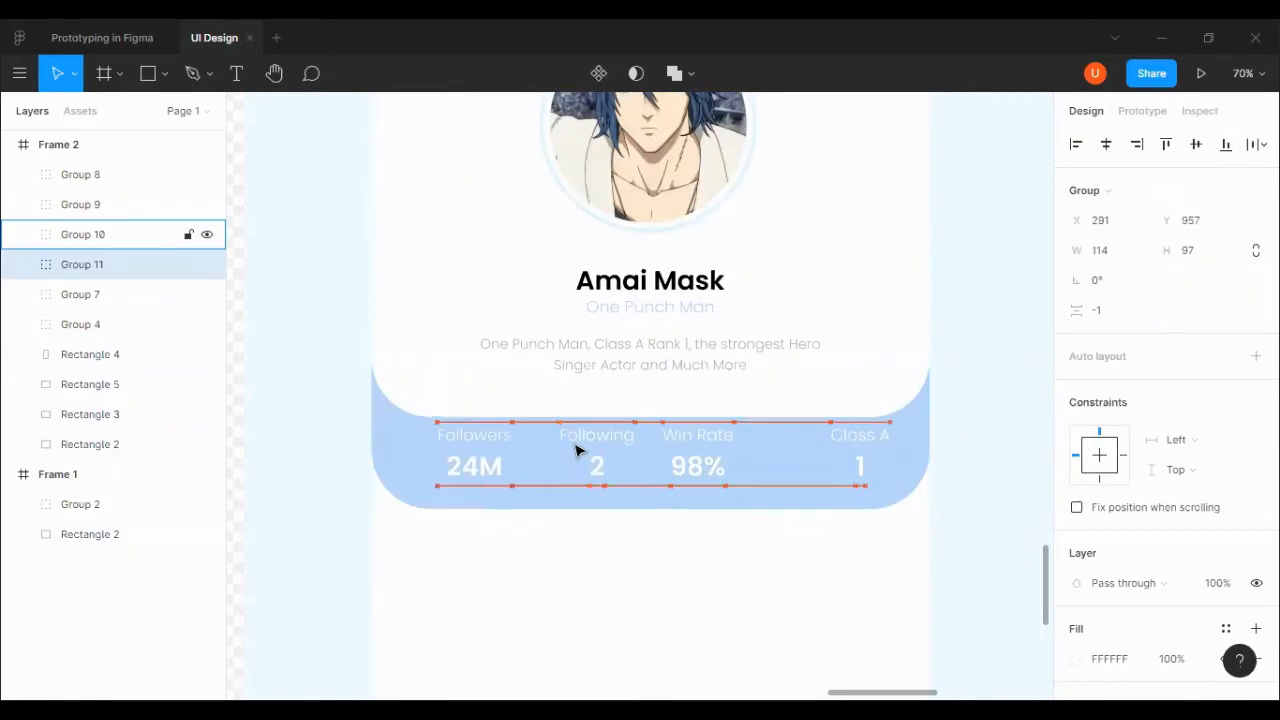
key("shift+Right")
left_click(880, 451)
key("shift+Left")
key("shift+Left")
key("shift+Left")
key("shift+Left")
key("shift+Left")
Distribute the four statistic groups with equal horizontal spacing.
left_click(700, 449)
left_click(612, 449, "shift")
left_click(497, 450, "shift")
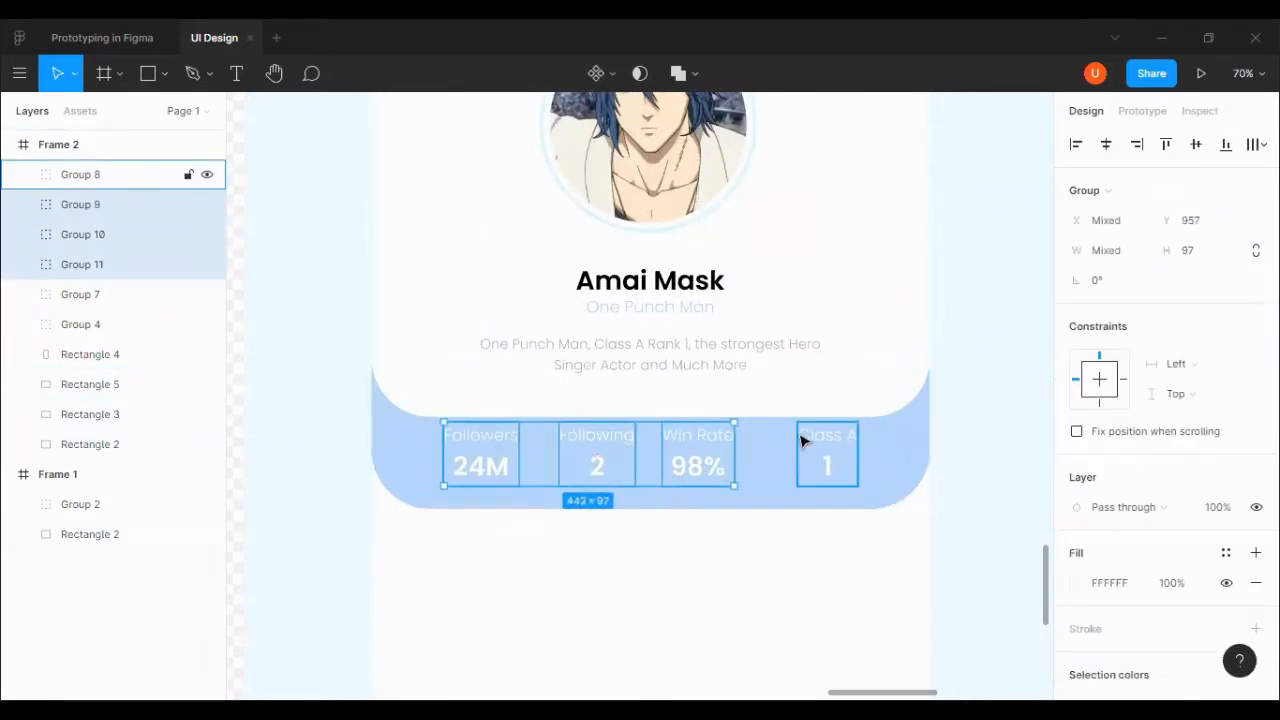
left_click(800, 441, "shift")
left_click(1256, 145)
left_click(1070, 227)
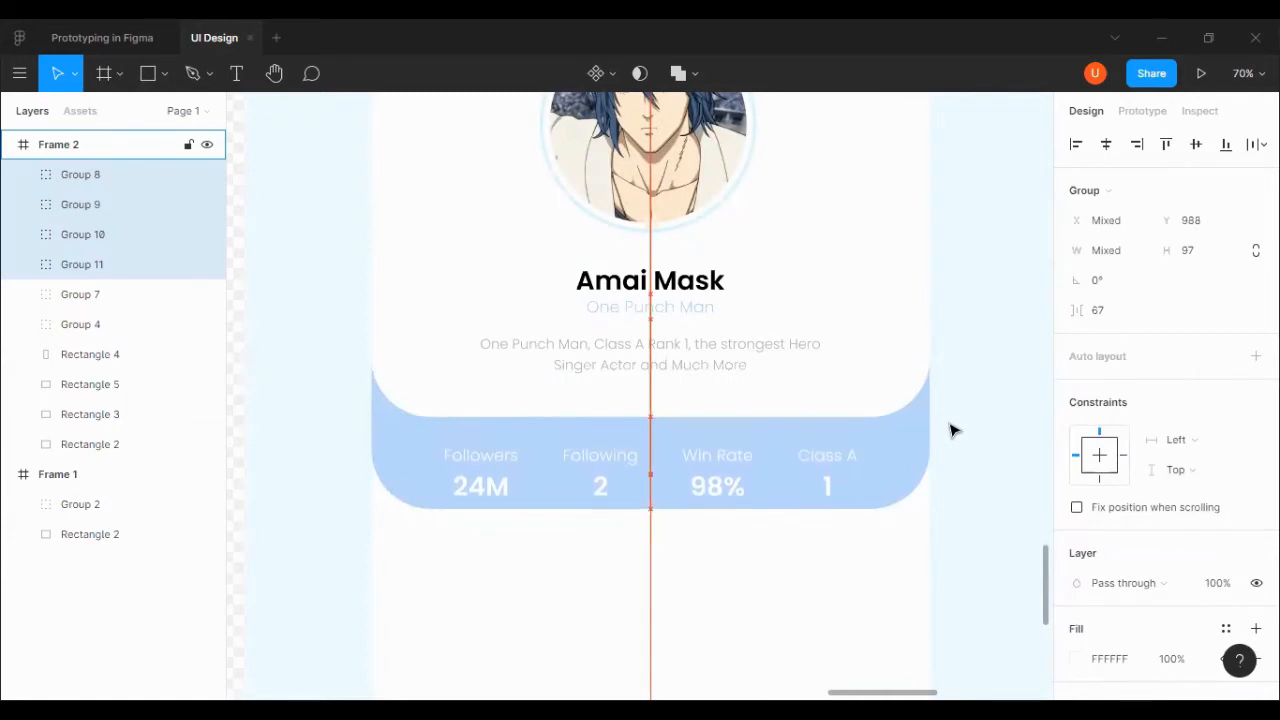
Move the four statistic groups down to Y 1018, and shift the white card and the blue band slightly down.
key("Right")
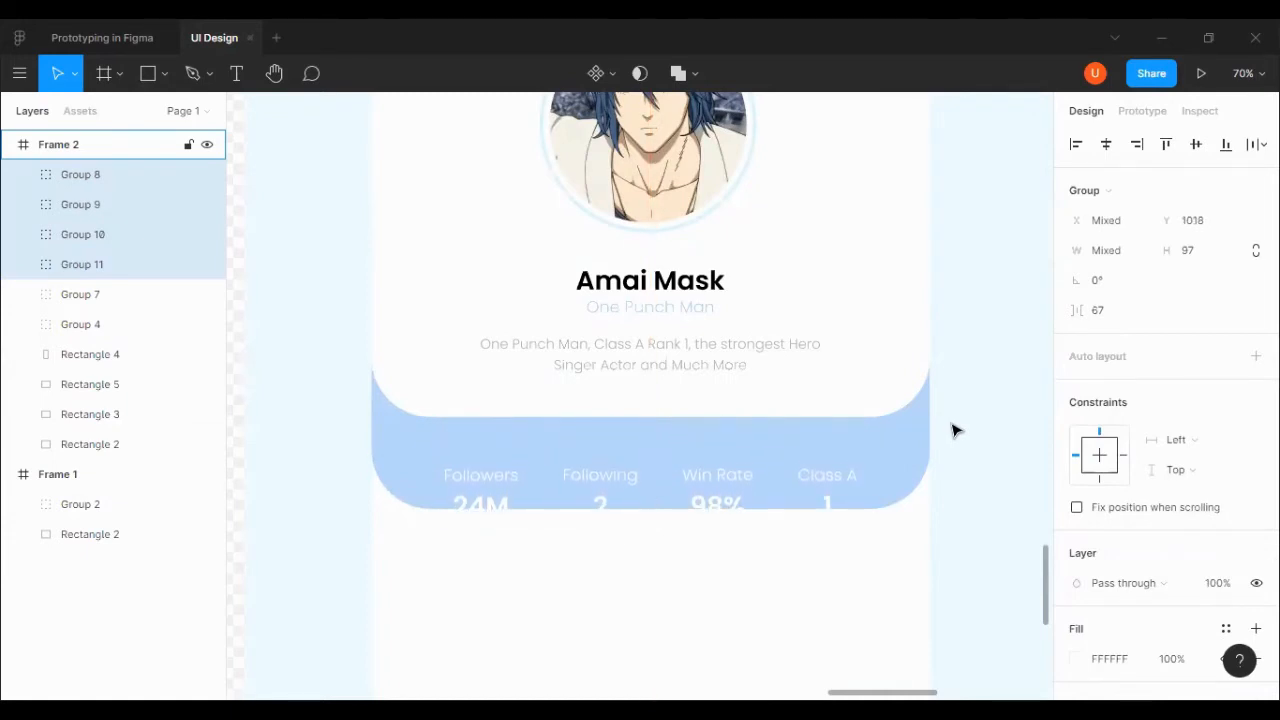
left_click_drag(952, 430, 874, 403)
key("Down")
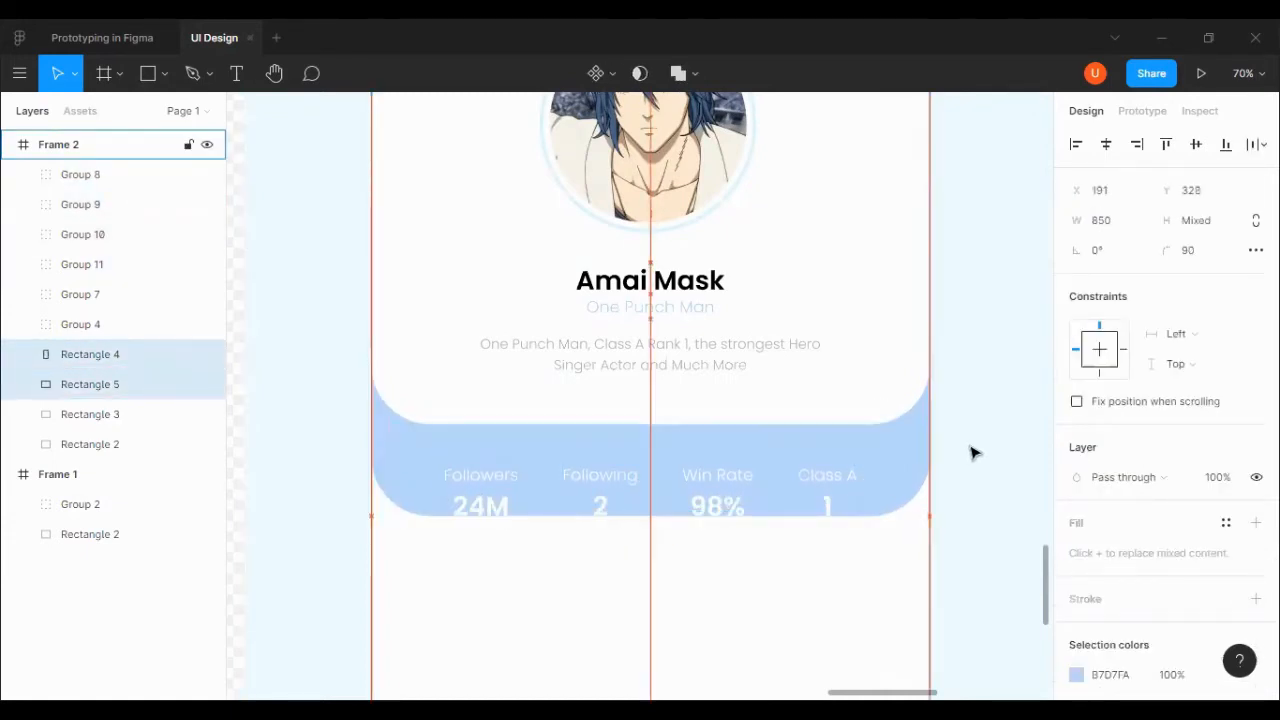
left_click(970, 452)
Move the four statistic groups together up to Y 988 within the blue band.
left_click(717, 485)
left_click(603, 483, "shift")
left_click(485, 485, "shift")
left_click(838, 485, "shift")
key("shift+Up")
key("shift+Up")
key("shift+Up")
key("shift+Up")
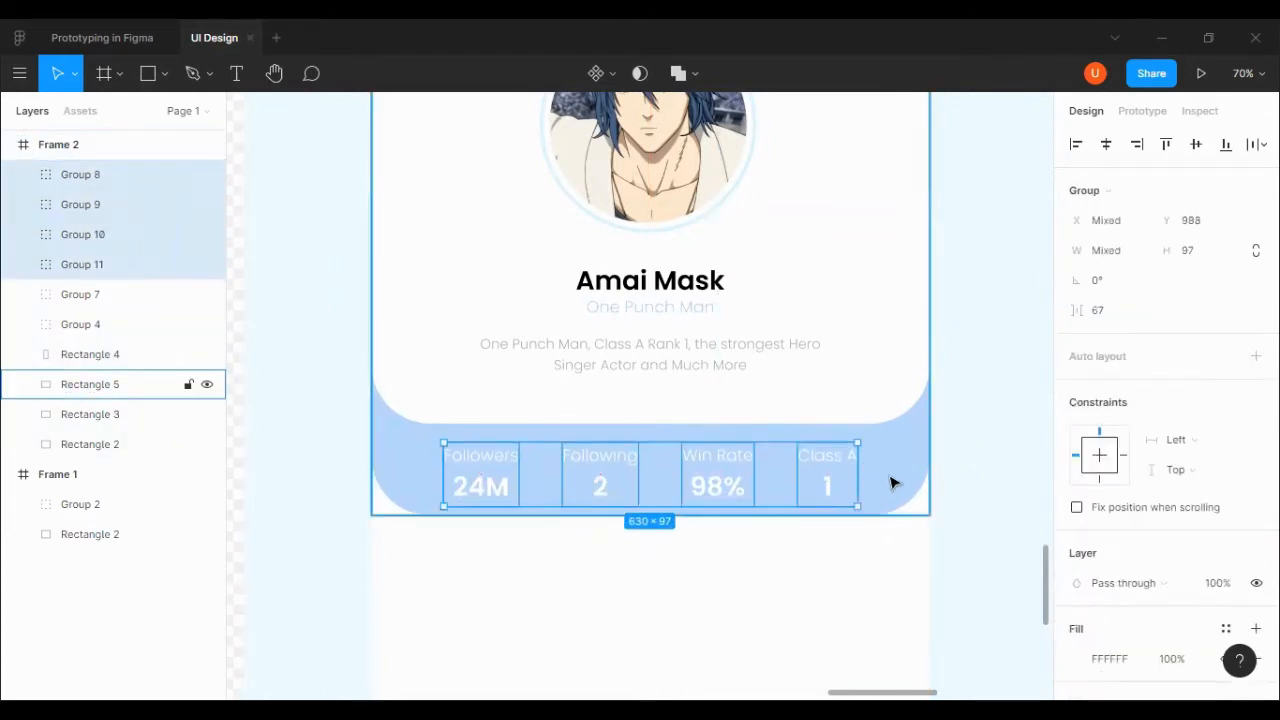
left_click(960, 481)
left_click(498, 492)
left_click(606, 482, "shift")
left_click(738, 472, "shift")
left_click(830, 465, "shift")
key("shift+Down")
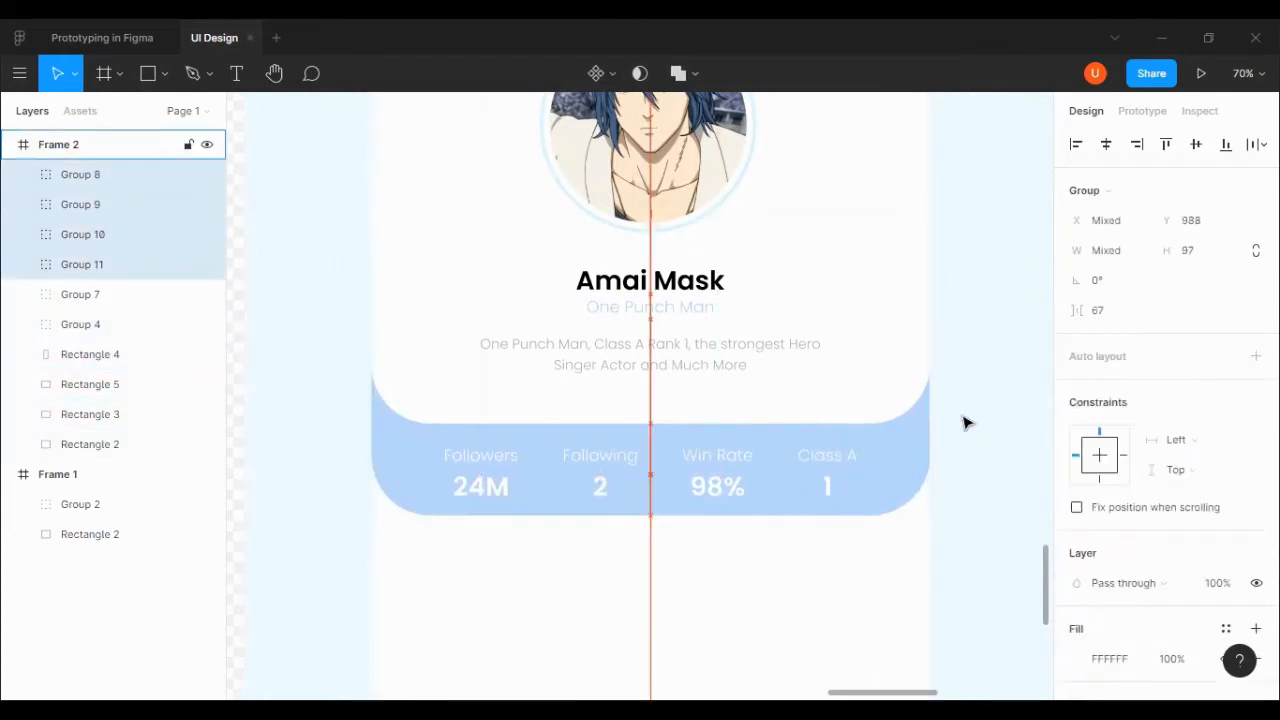
left_click(962, 425)
Move the Class A group slightly left and the Followers group to X 311, and nudge all four statistics up.
left_click(820, 477)
left_click(487, 480)
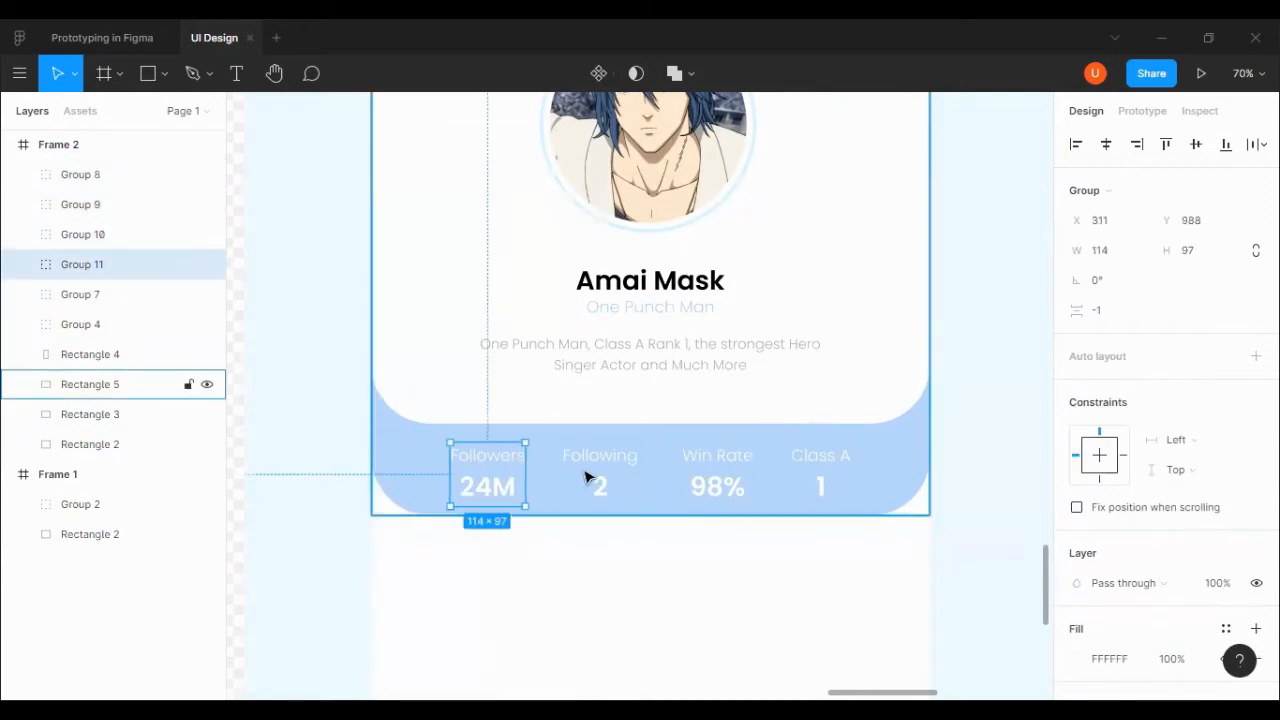
left_click(598, 480, "shift")
left_click(717, 477, "shift")
left_click(822, 471, "shift")
key("Up")
key("Up")
key("Up")
key("Up")
key("Up")
key("Up")
left_click(931, 470)
Nudge the four statistic groups to Y 984 to centre them vertically in the blue band.
left_click(866, 467)
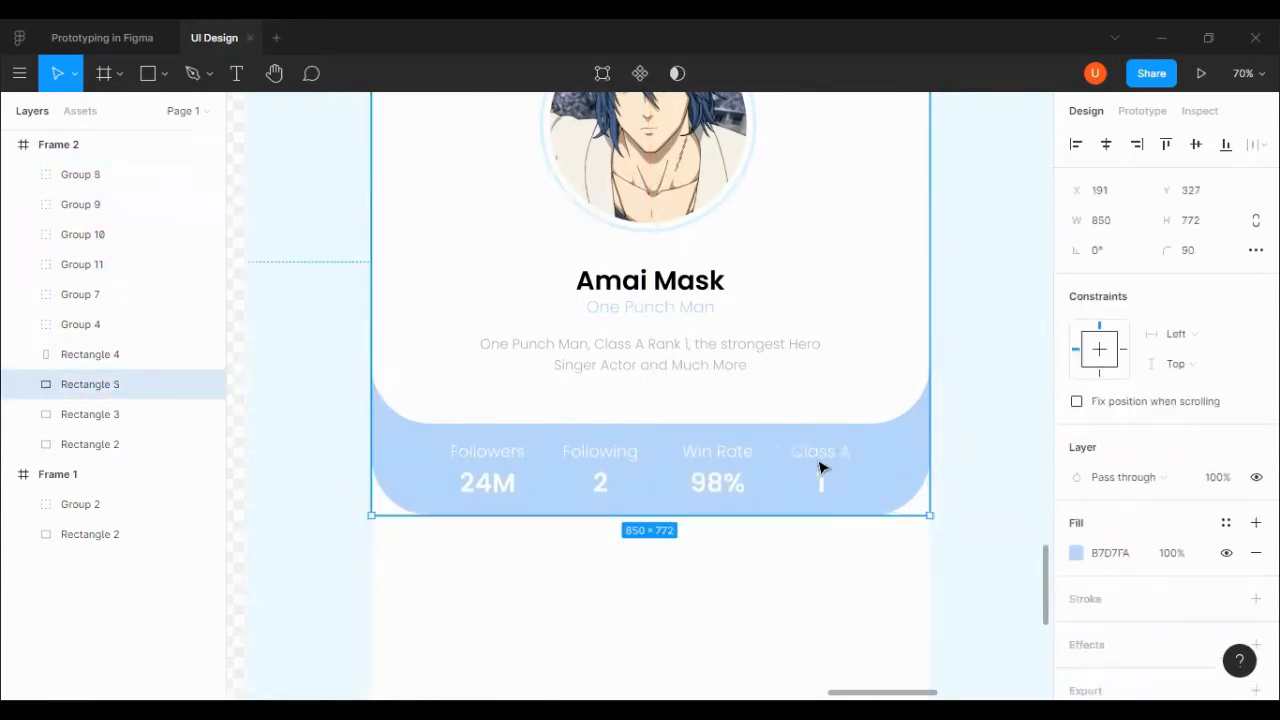
left_click(820, 465)
left_click(717, 464, "shift")
left_click(600, 464, "shift")
left_click(500, 470, "shift")
left_click(943, 420)
Even out the horizontal spacing of the statistic groups between the repositioned Followers and Class A groups.
left_click(520, 468)
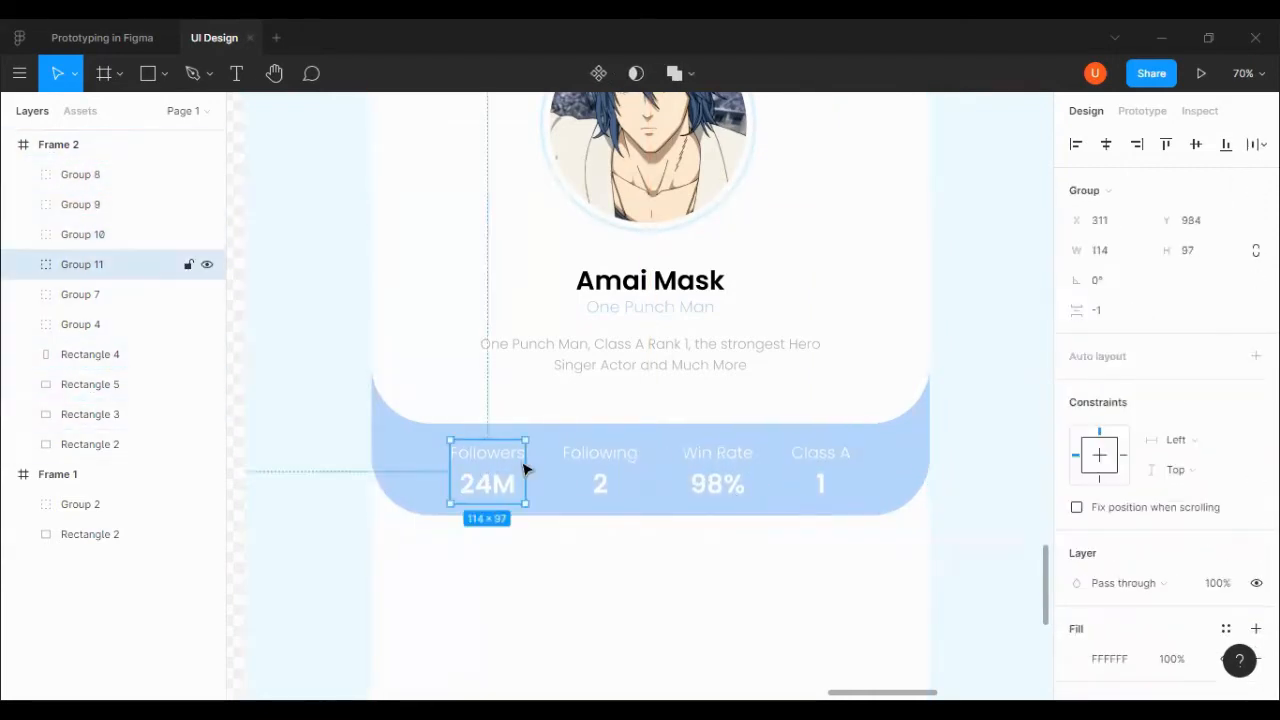
left_click(600, 470, "shift")
left_click(717, 470, "shift")
left_click(1256, 144)
left_click(1120, 232)
left_click(1003, 366)
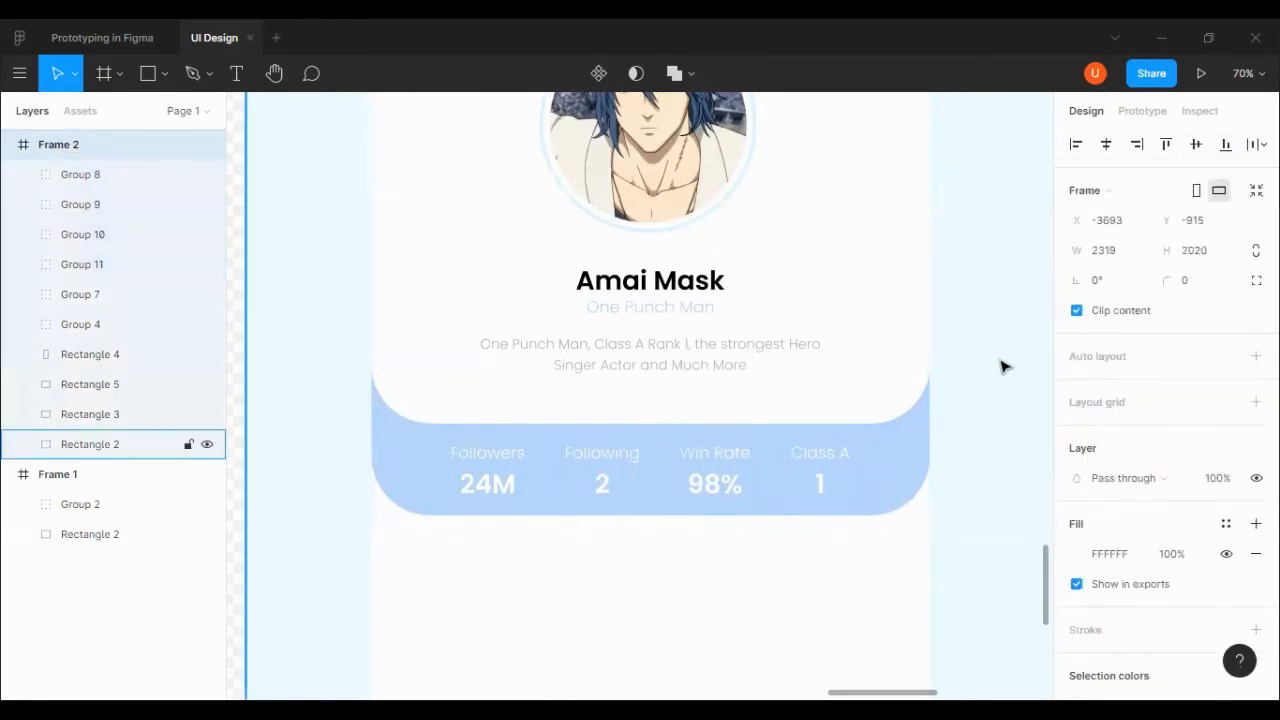
Recolour the text of all four statistic groups to dark navy 233449, sampled from the avatar image.
scroll(993, 410, "down", 3)
scroll(996, 414, "up", 2)
left_click(781, 460)
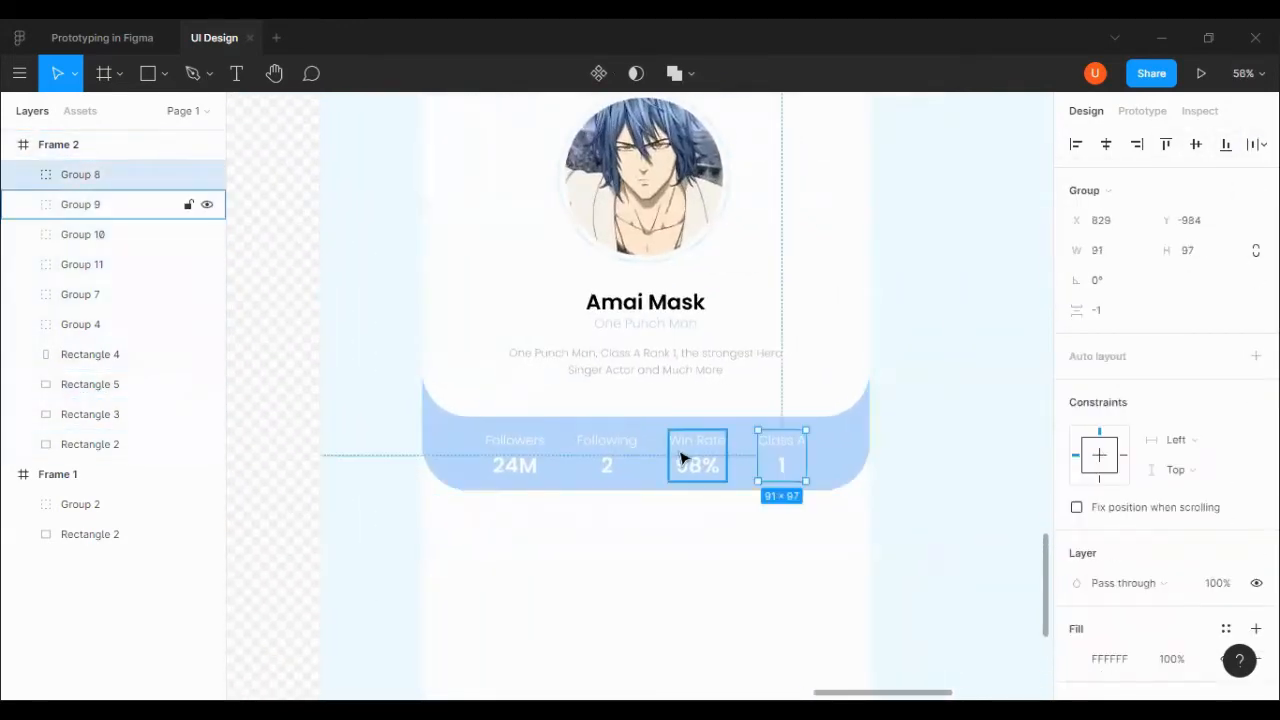
left_click(688, 460, "shift")
left_click(625, 470, "shift")
left_click(607, 470, "shift")
left_click(520, 462, "shift")
left_click(568, 459, "shift")
scroll(1097, 560, "down", 2)
left_click(1076, 538)
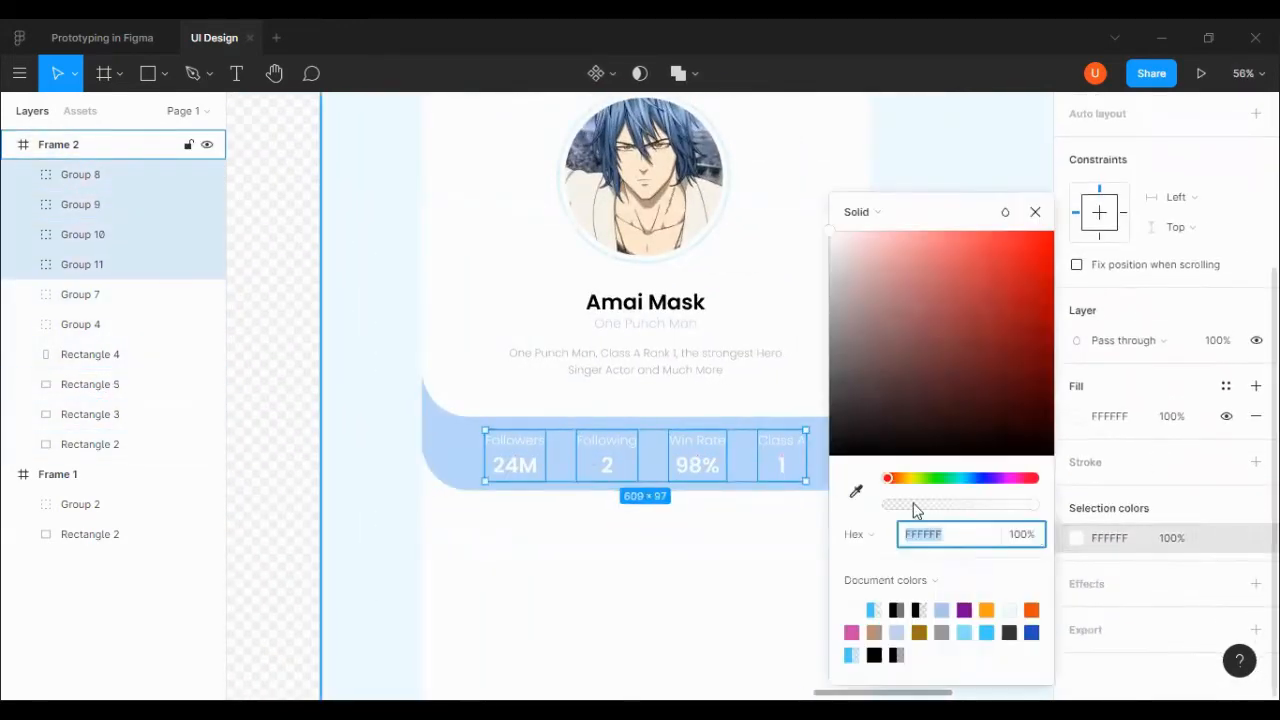
left_click_drag(890, 440, 716, 546)
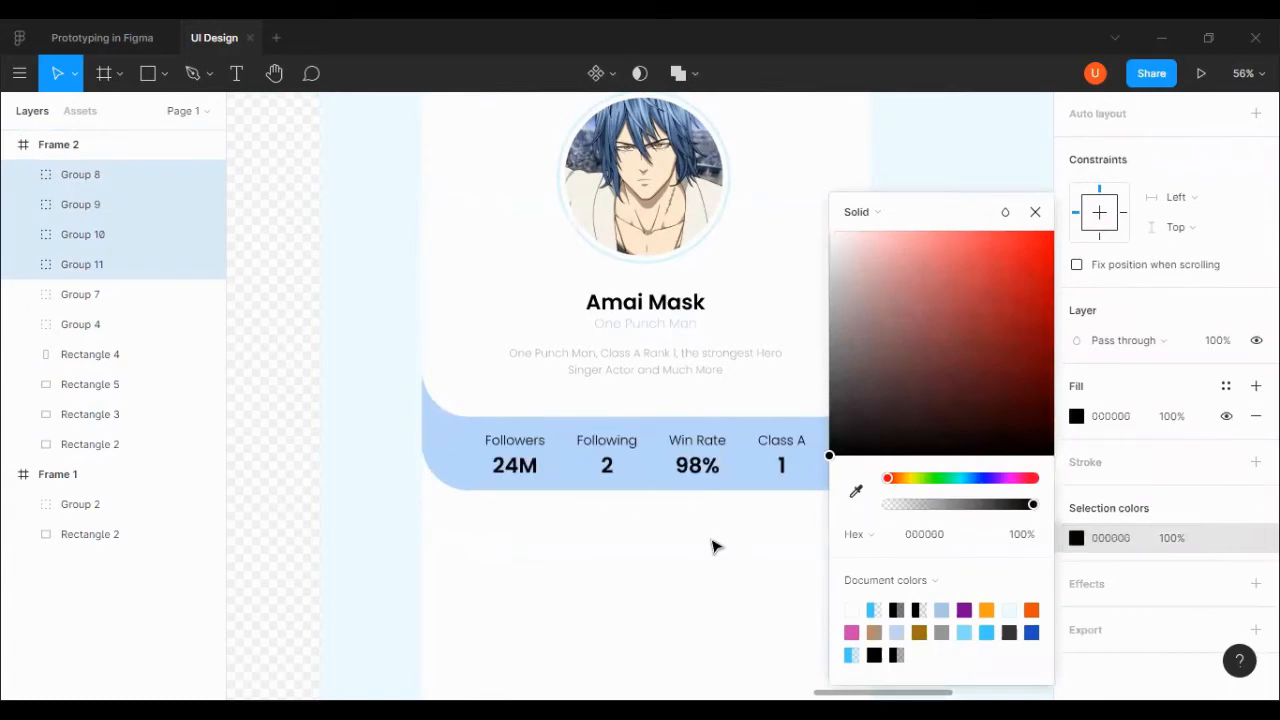
left_click(855, 497)
left_click(690, 162)
left_click(385, 421)
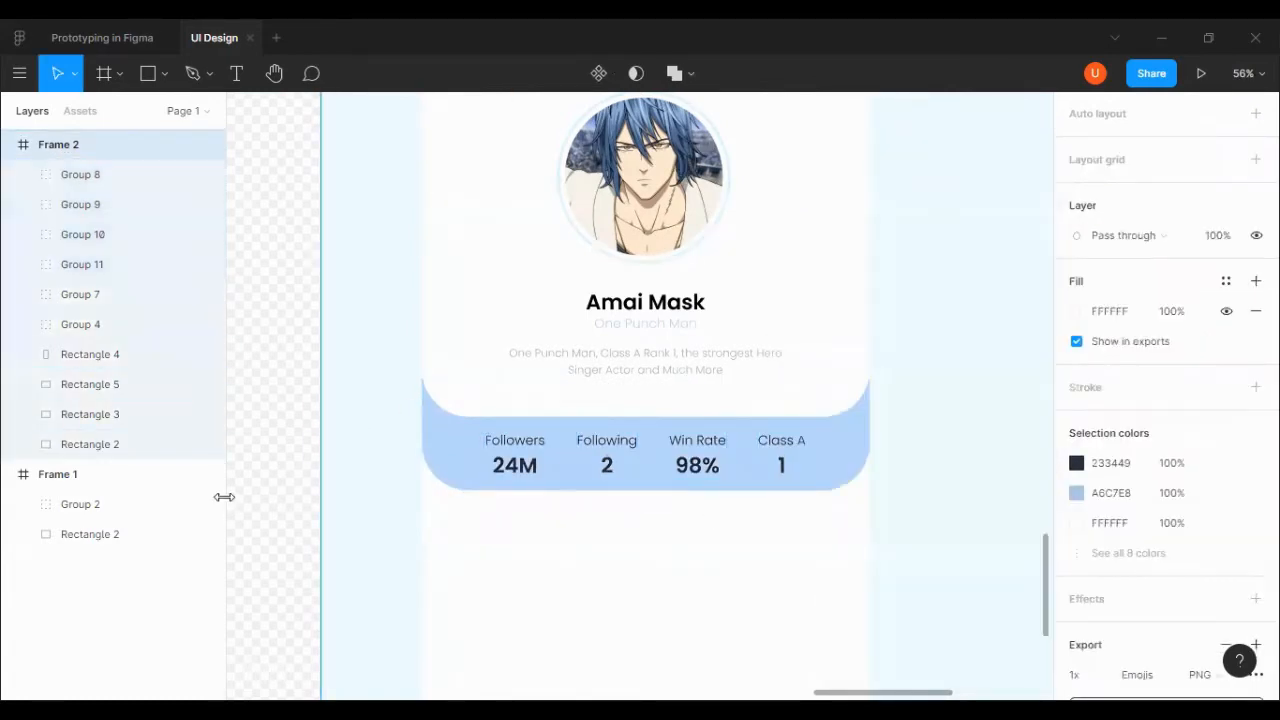
Set the fill opacity of the blue band behind the card to 50%.
scroll(738, 386, "up", 2)
left_click(364, 463)
left_click(1169, 492)
type("50")
key("Return")
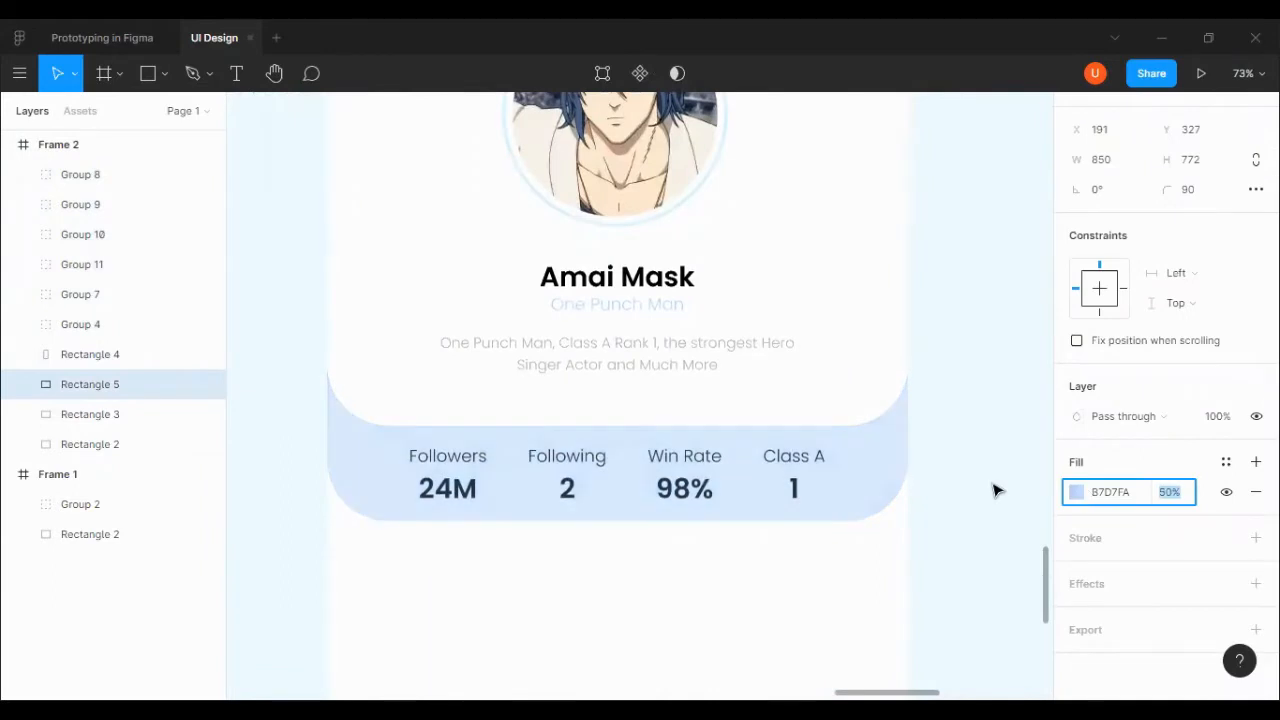
left_click(996, 491)
Draw a tall rectangle over the left part of the card and set its size to 250 wide by 500 high.
scroll(629, 434, "down", 2)
scroll(800, 363, "down", 3)
scroll(800, 372, "down", 2)
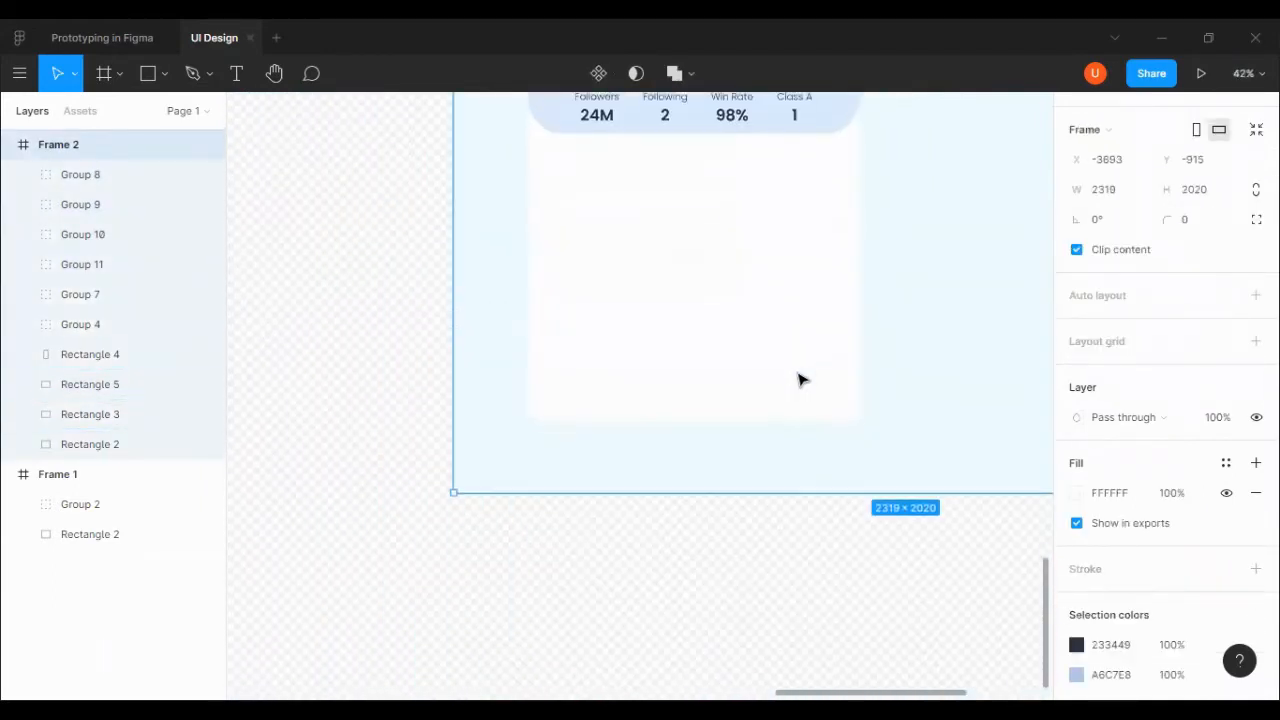
scroll(634, 349, "up", 5)
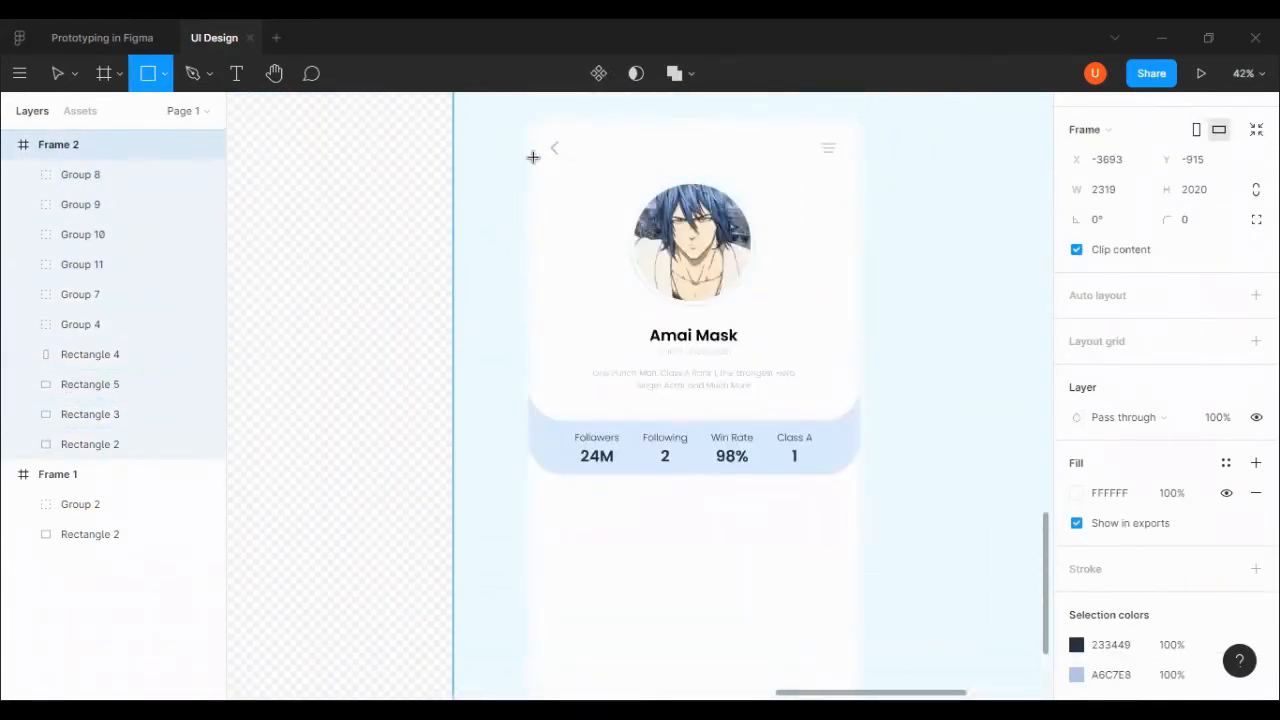
left_click_drag(559, 324, 634, 534)
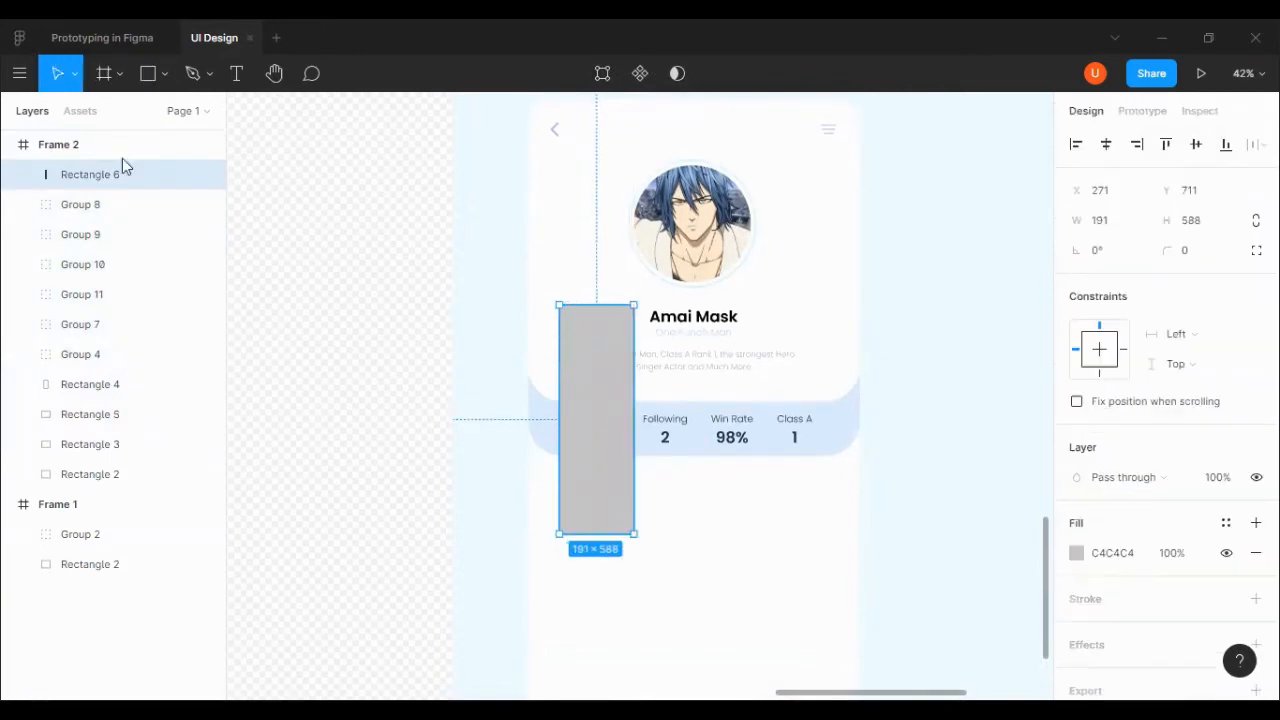
type("558")
key("Return")
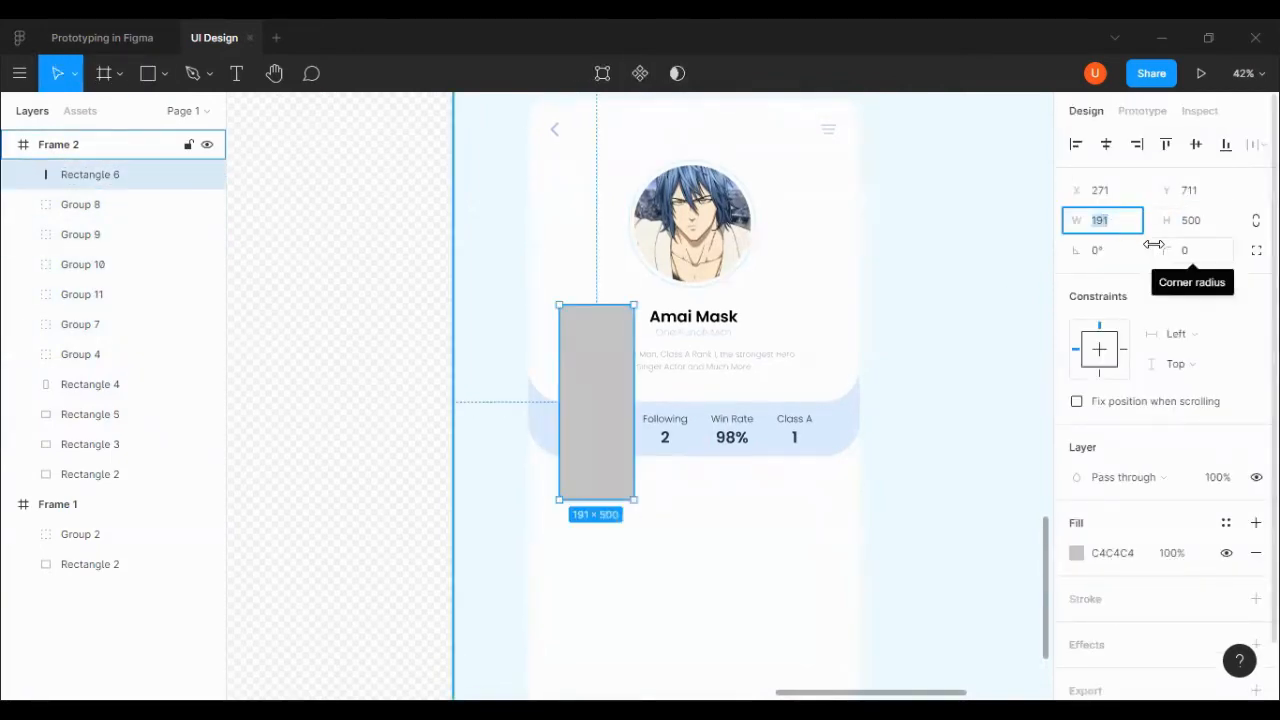
type("250")
key("Return")
Move the grey rectangle below the statistics band and align its left edge with the back arrow.
left_click_drag(608, 374, 594, 543)
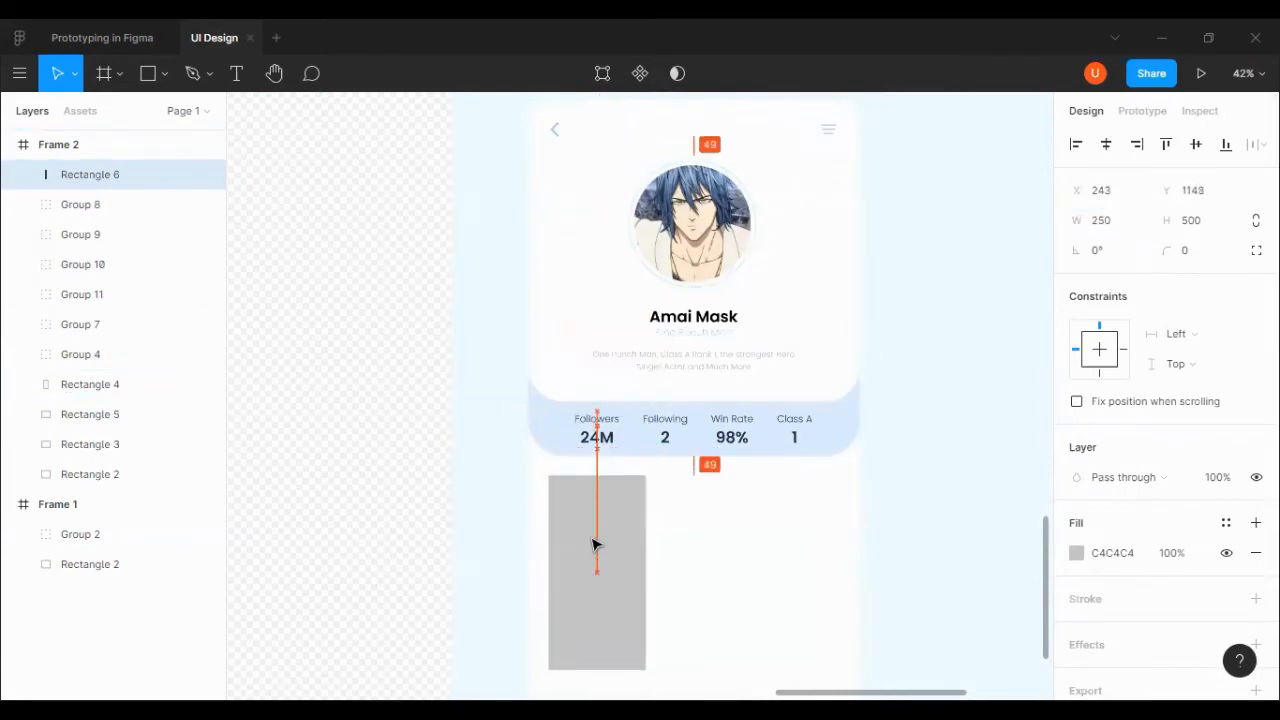
left_click(557, 131, "shift")
left_click(1075, 145)
left_click(892, 426)
Duplicate the grey rectangle and align the copy's right edge with the menu icon.
left_click(617, 551)
key("ctrl+c")
key("ctrl+v")
left_click(828, 129, "shift")
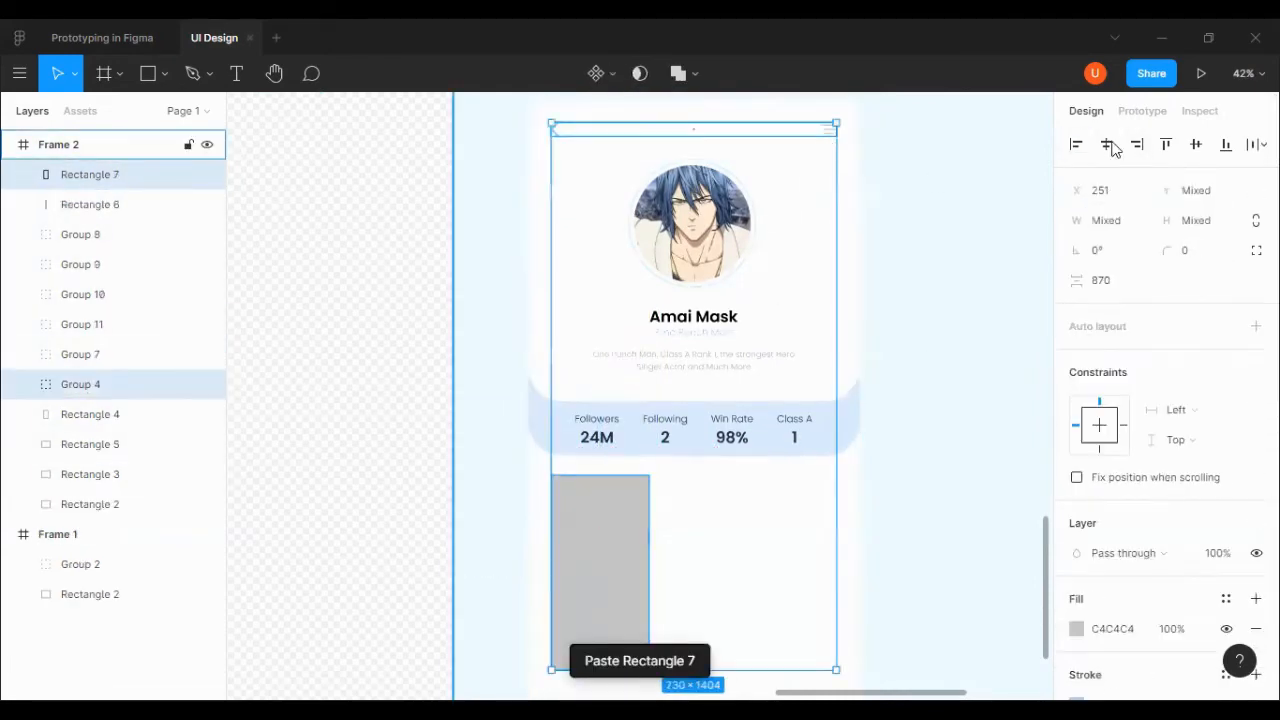
left_click(1136, 145)
left_click(893, 400)
scroll(563, 568, "down", 2)
left_click(886, 434)
Set the fill opacity of the four statistics' text in the blue band to 90%.
left_click(639, 392)
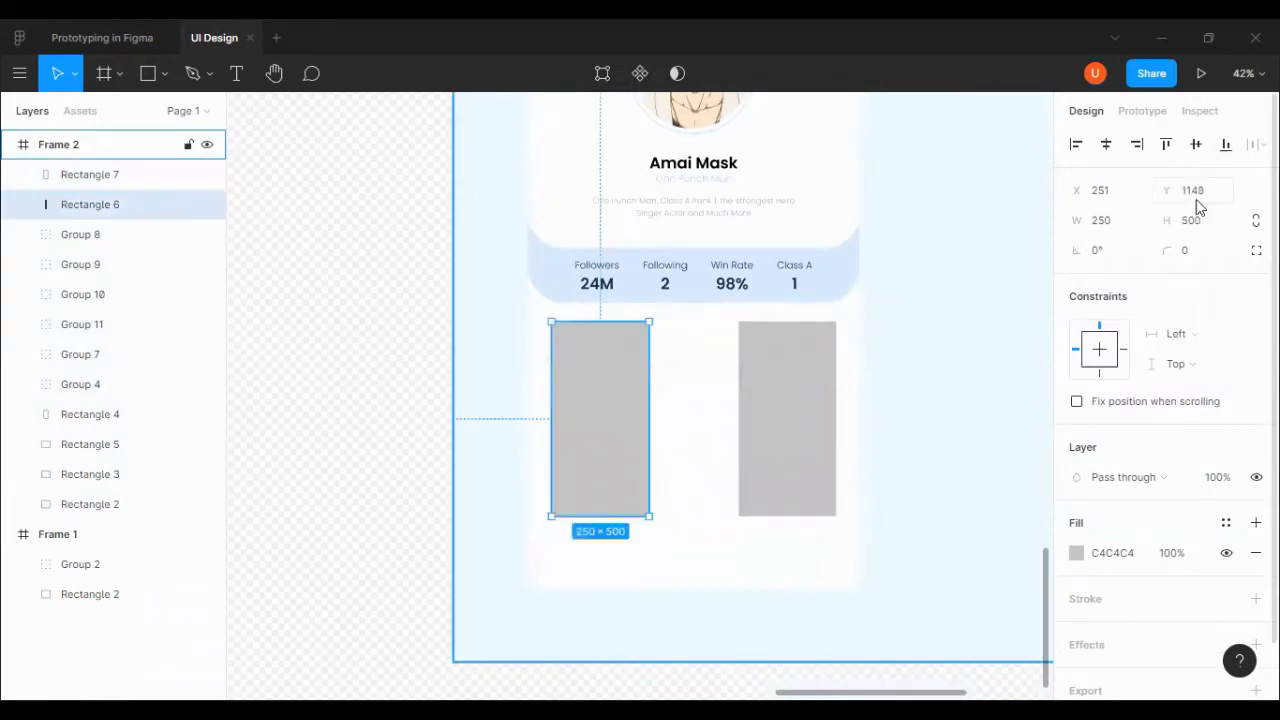
left_click(1190, 220)
left_click(731, 278)
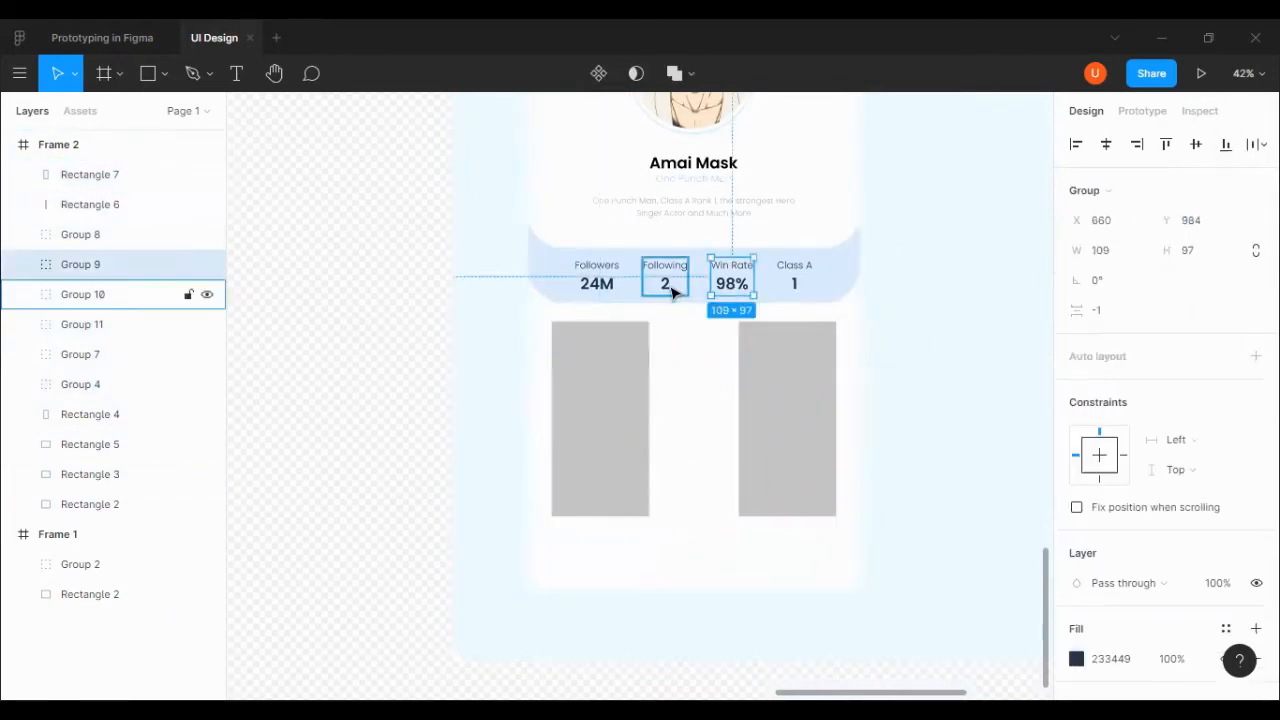
left_click(918, 287)
left_click_drag(918, 287, 631, 282)
key("ctrl+z")
left_click_drag(300, 295, 862, 336)
scroll(751, 177, "up", 1)
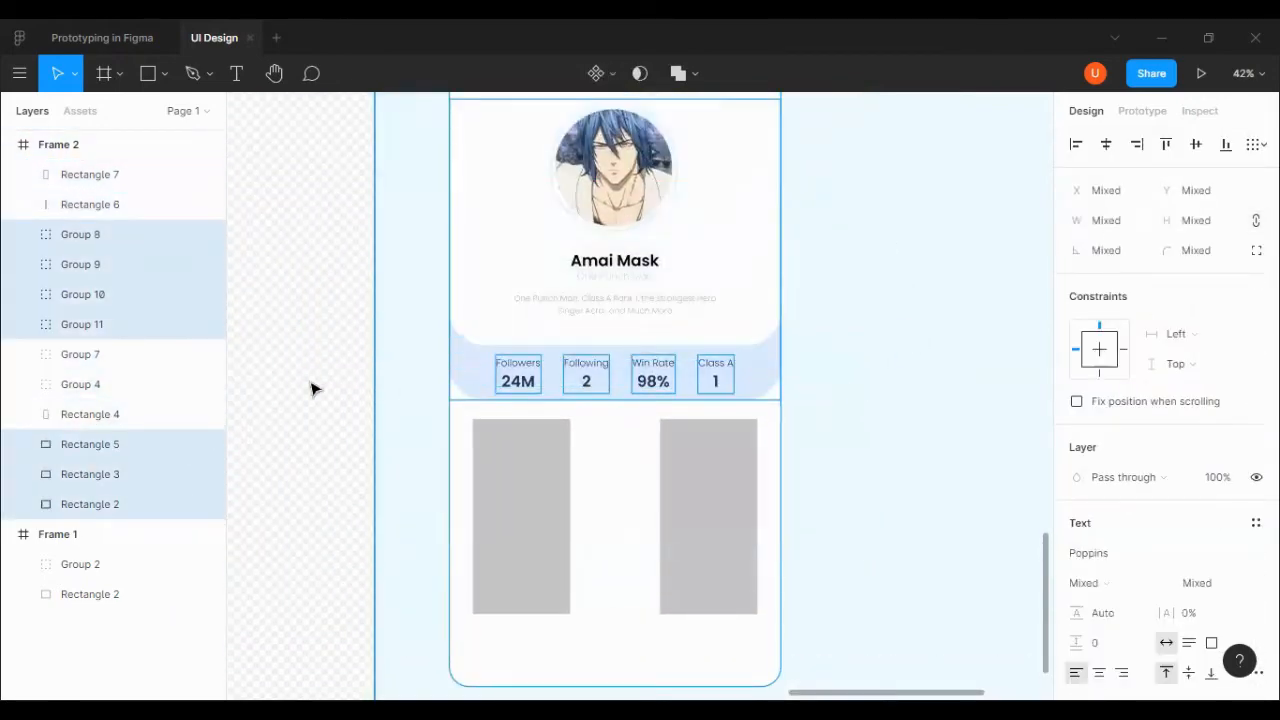
left_click_drag(311, 388, 460, 415, "shift")
scroll(1183, 571, "down", 2)
left_click(1178, 566)
type("50")
key("Return")
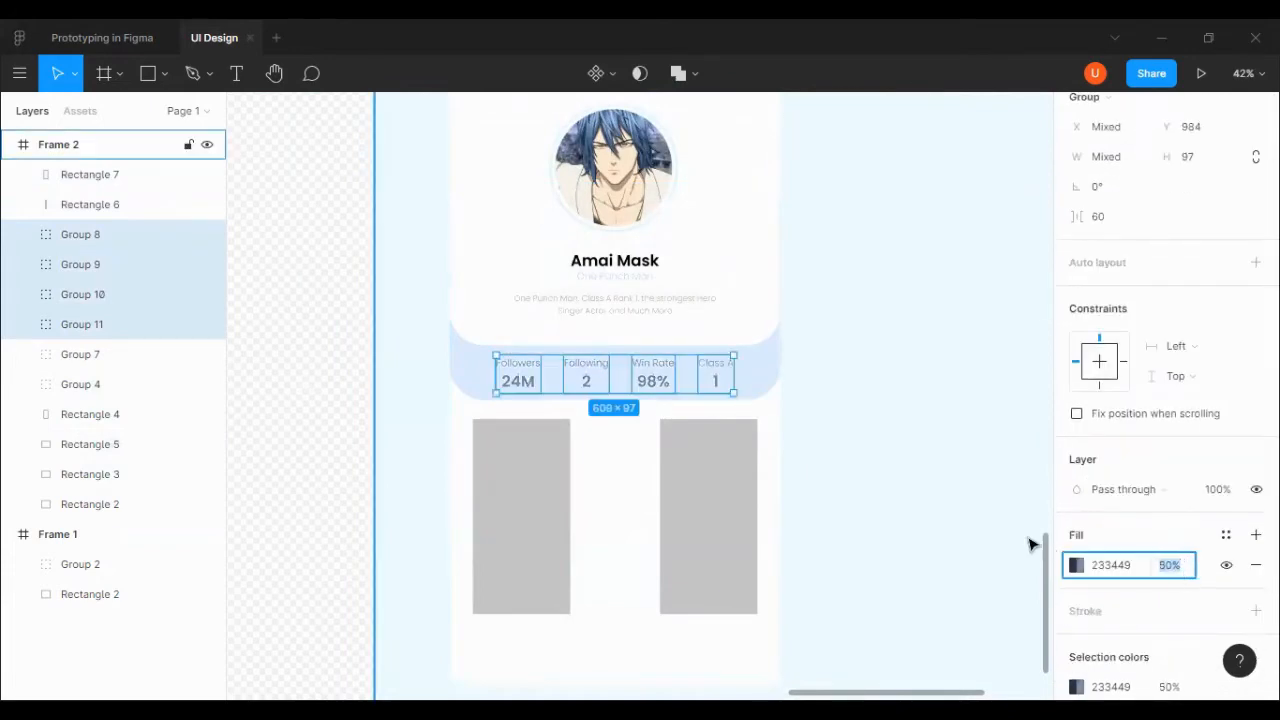
key("Escape")
Move the second grey rectangle beside the left one and paste a third copy next to it.
left_click(486, 484)
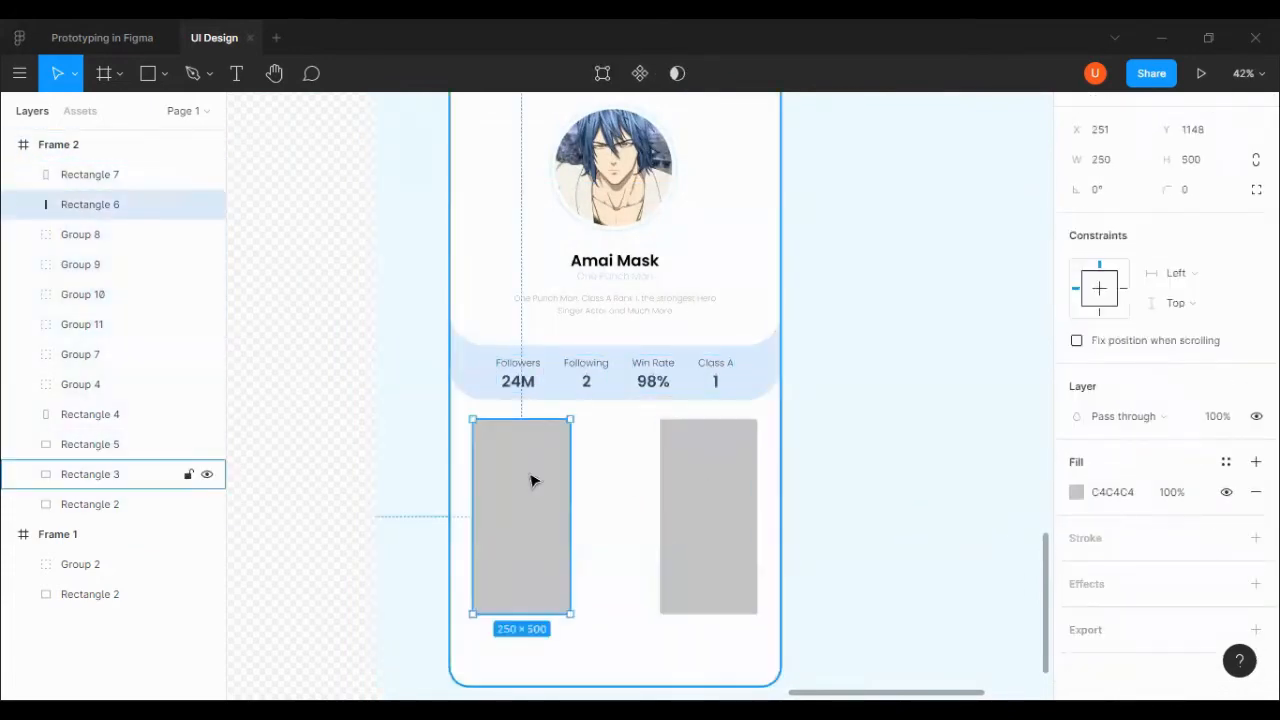
left_click_drag(709, 486, 617, 488)
key("ctrl+z")
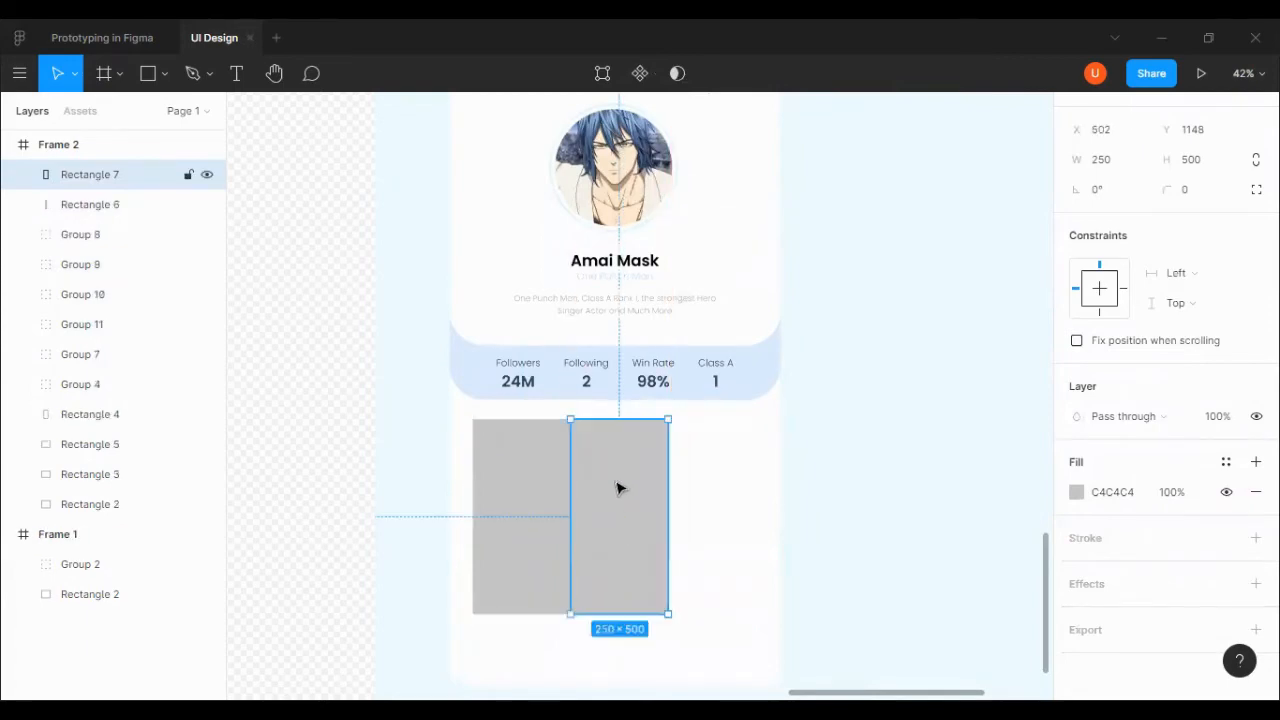
key("ctrl+v")
left_click_drag(594, 497, 707, 526)
Nudge the second and third grey rectangles to the right to leave equal gaps of about 31 between all three.
left_click(641, 515, "shift")
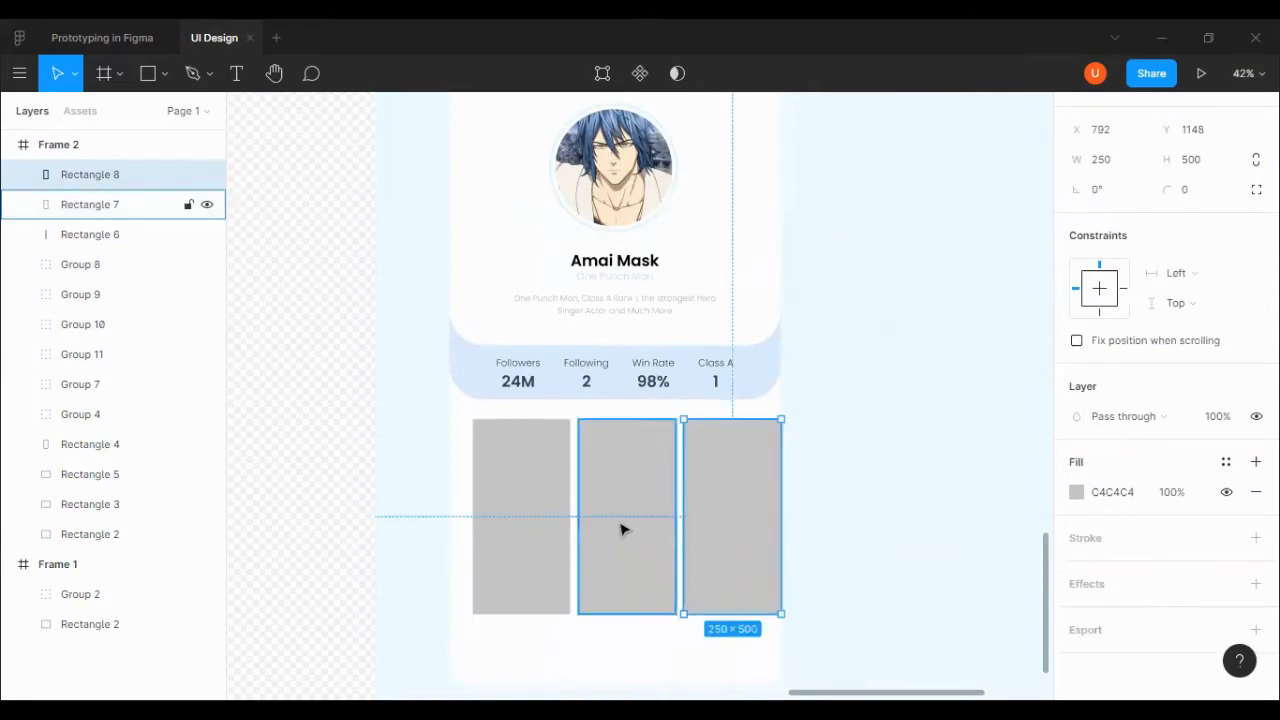
left_click(621, 529, "shift")
key("shift+Right")
left_click(621, 530, "shift")
key("shift+Right")
Shorten the middle grey rectangle to a height of 250, keeping its top edge in place.
left_click(655, 598)
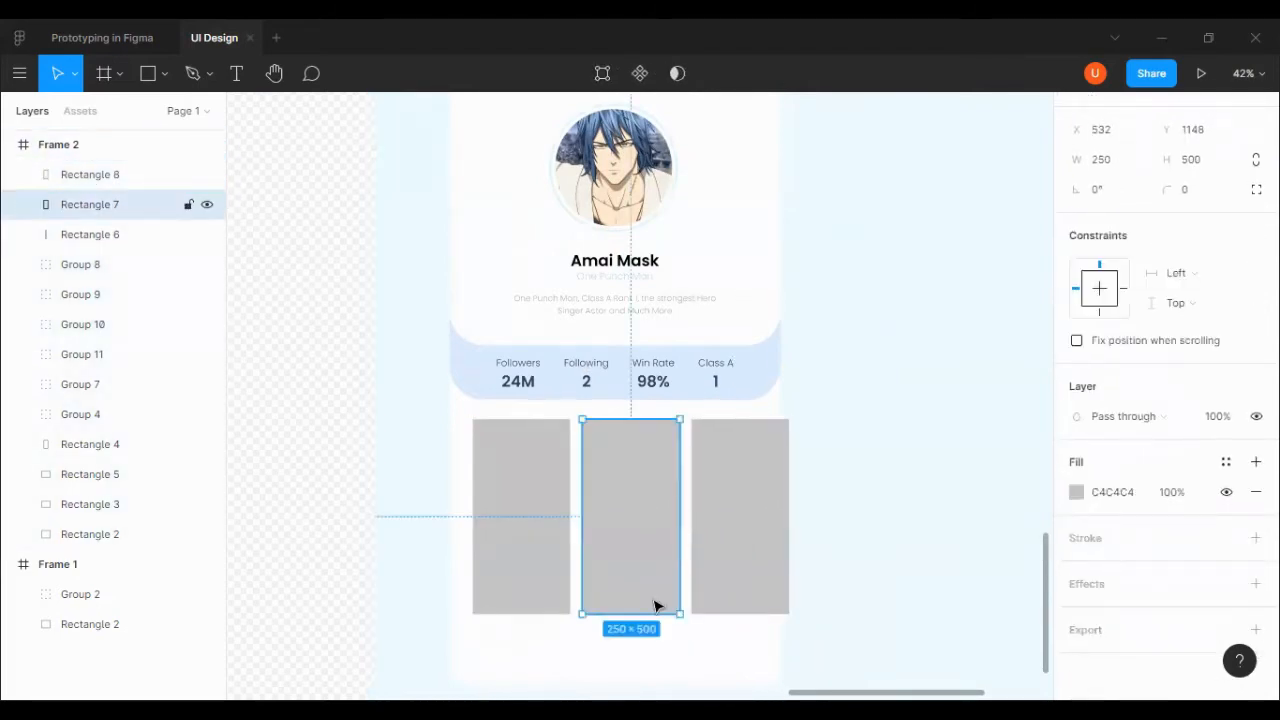
left_click(891, 364)
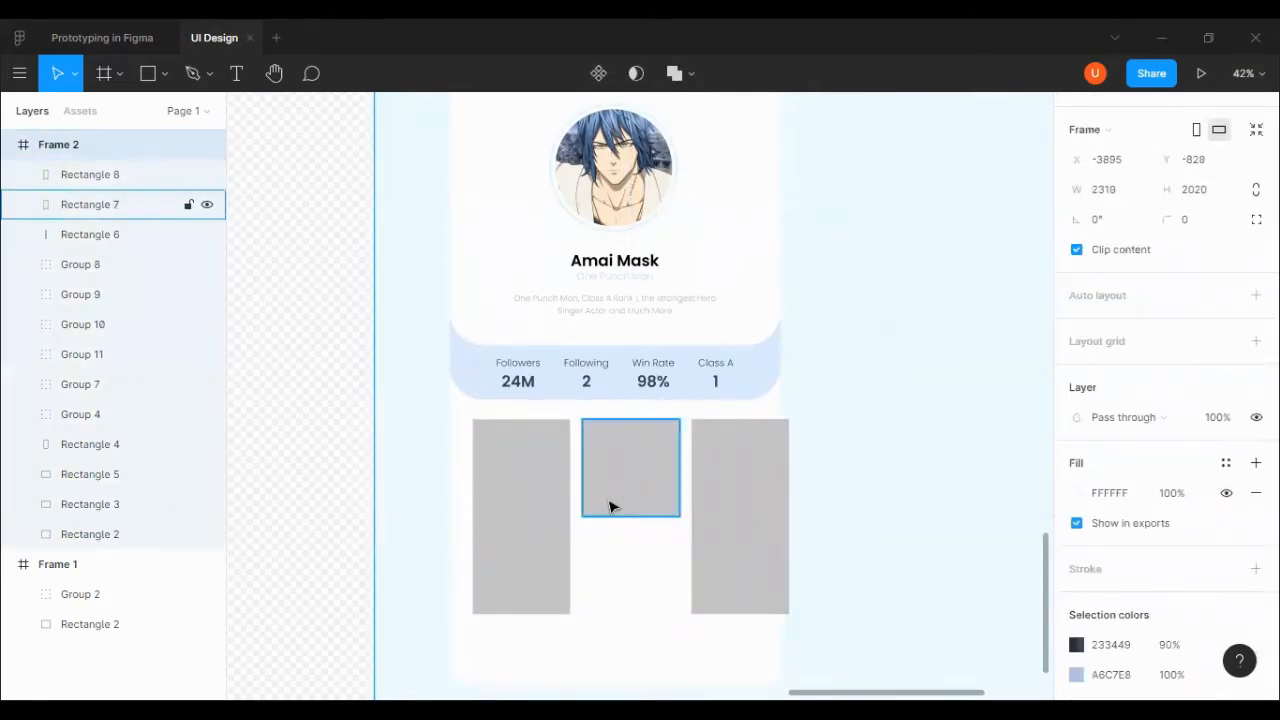
left_click(608, 506)
Duplicate the 250 by 250 middle rectangle and move the copy below it, leaving a gap of 20.
scroll(650, 480, "down", 2)
key("ctrl+c")
key("ctrl+v")
key("shift+Down")
key("shift+Down")
key("shift+Down")
key("shift+Down")
key("shift+Down")
key("shift+Down")
key("shift+Down")
key("shift+Down")
key("shift+Down")
key("shift+Down")
key("shift+Down")
key("shift+Down")
key("shift+Down")
key("shift+Down")
key("shift+Down")
key("shift+Down")
key("shift+Down")
key("shift+Down")
key("shift+Down")
key("shift+Down")
key("shift+Down")
key("shift+Down")
key("shift+Down")
key("shift+Down")
key("shift+Down")
key("shift+Down")
key("shift+Down")
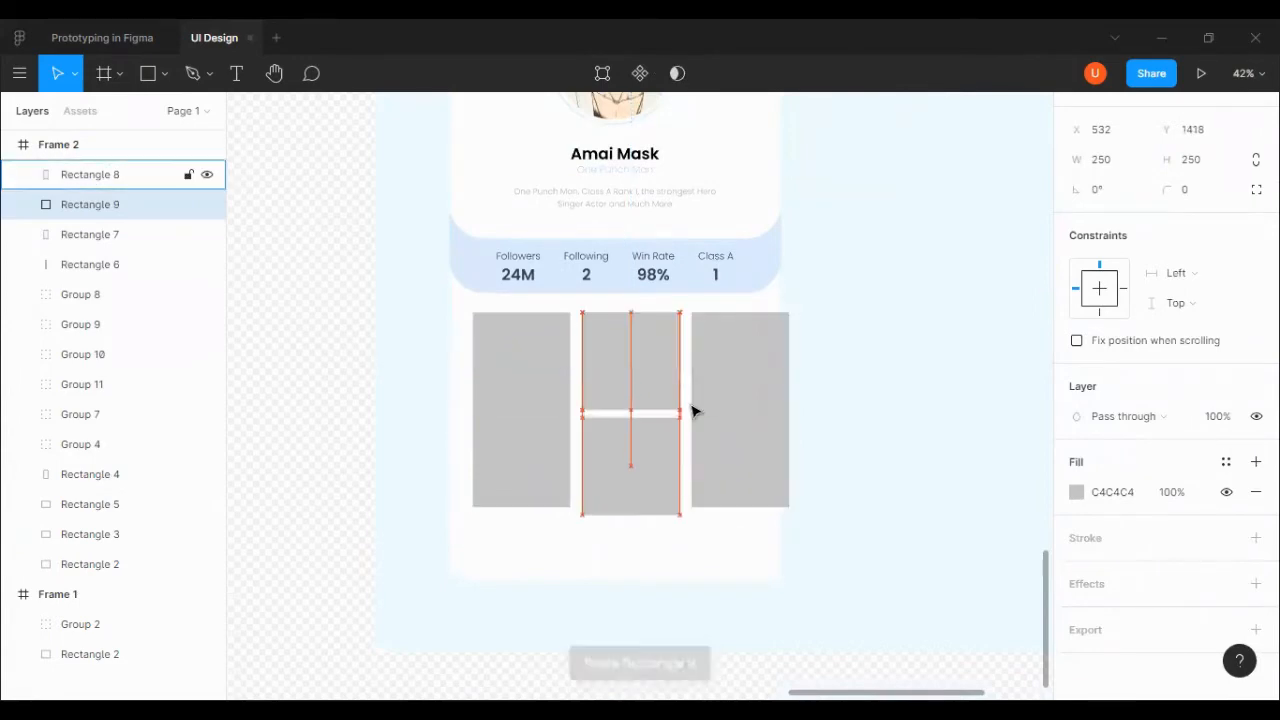
Resize the two middle rectangles together to a total height of 500, level with the bottoms of the tall rectangles.
left_click(851, 429)
left_click(640, 440)
left_click(631, 408, "shift")
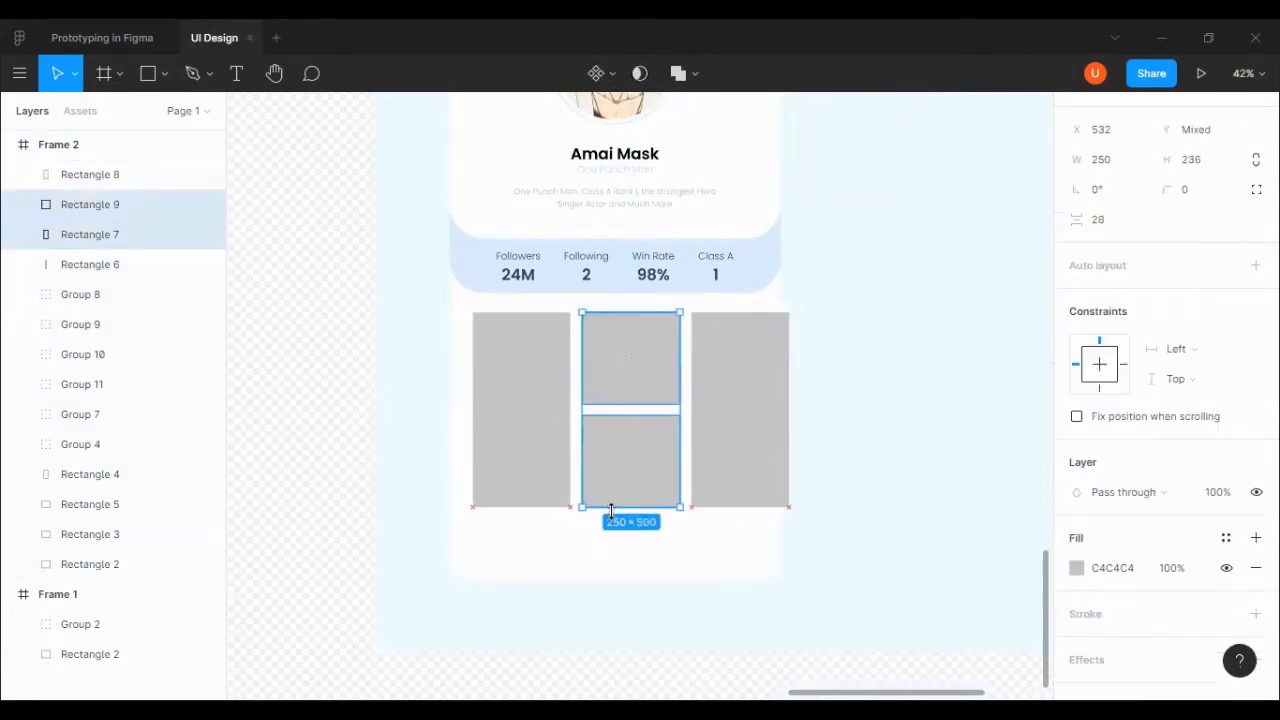
left_click(880, 500)
Scale the four grey rectangles together to about 719 by 443 so that they fit inside the card.
scroll(909, 497, "up", 1)
scroll(886, 480, "down", 4)
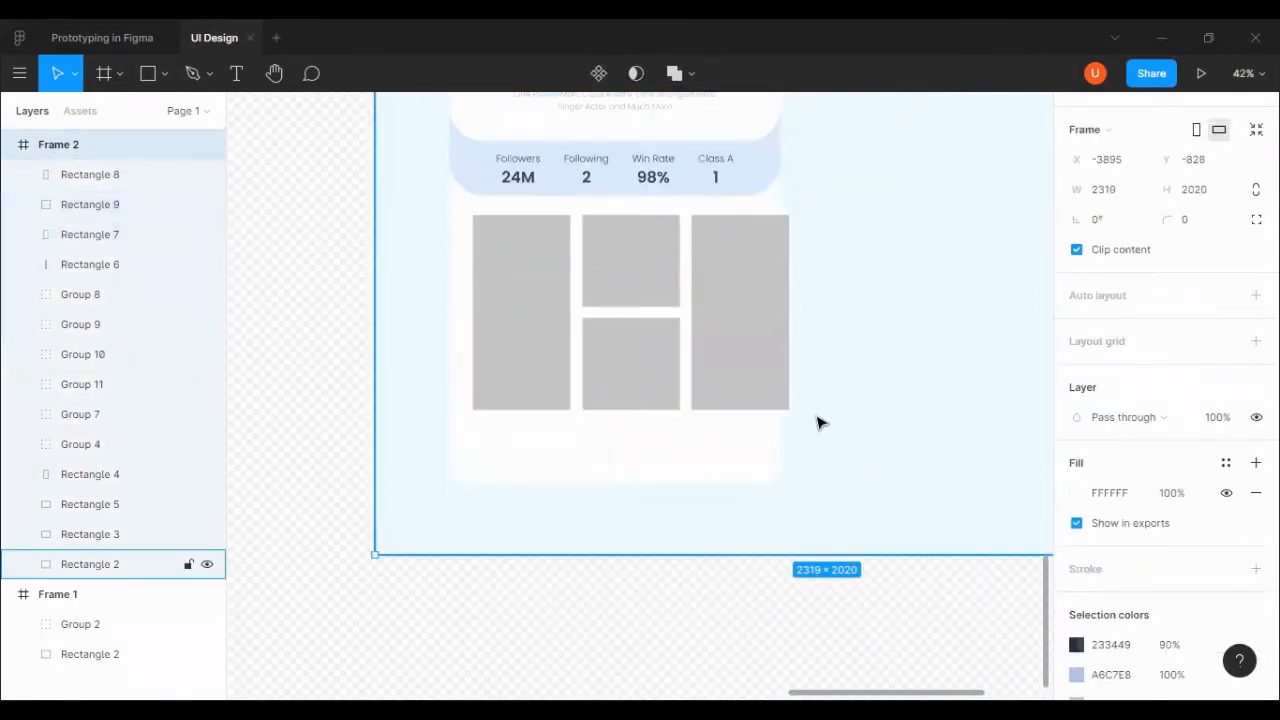
scroll(806, 383, "up", 3)
left_click(550, 350)
left_click(645, 360, "shift")
left_click(638, 277, "shift")
left_click(760, 310, "shift")
scroll(823, 417, "down", 1)
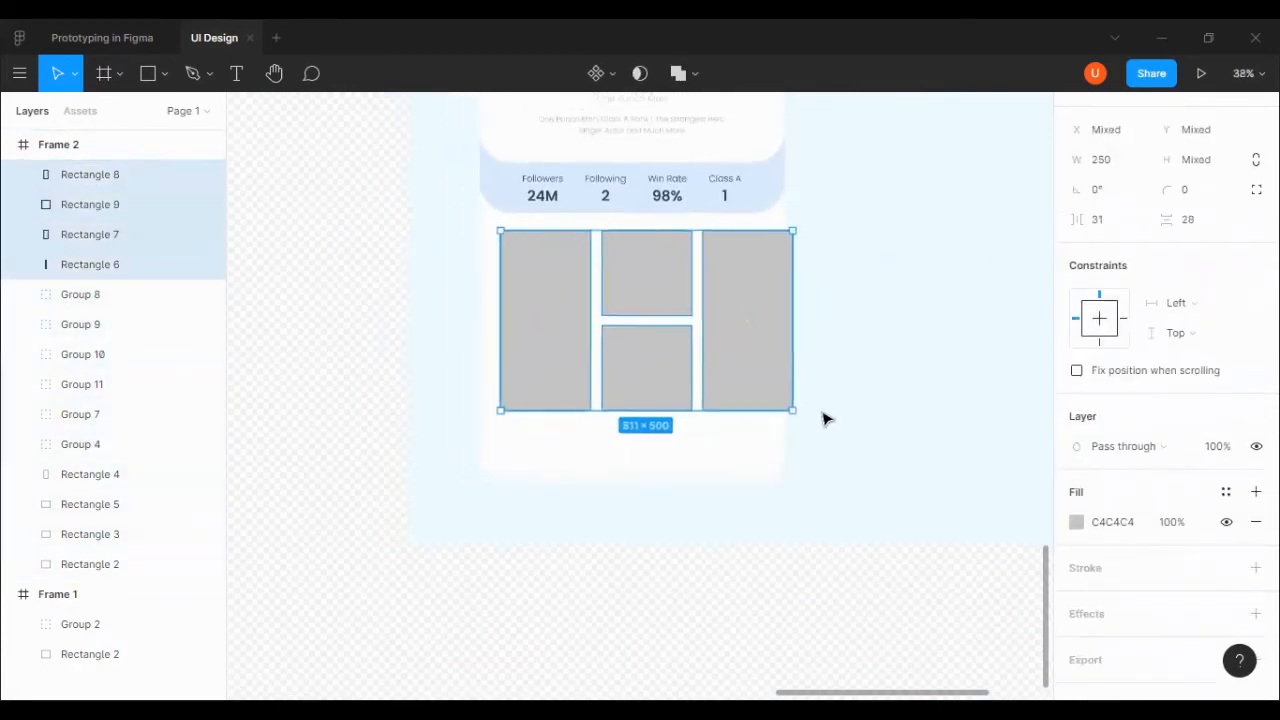
scroll(597, 337, "up", 2)
scroll(597, 337, "down", 1)
left_click_drag(784, 483, 748, 463)
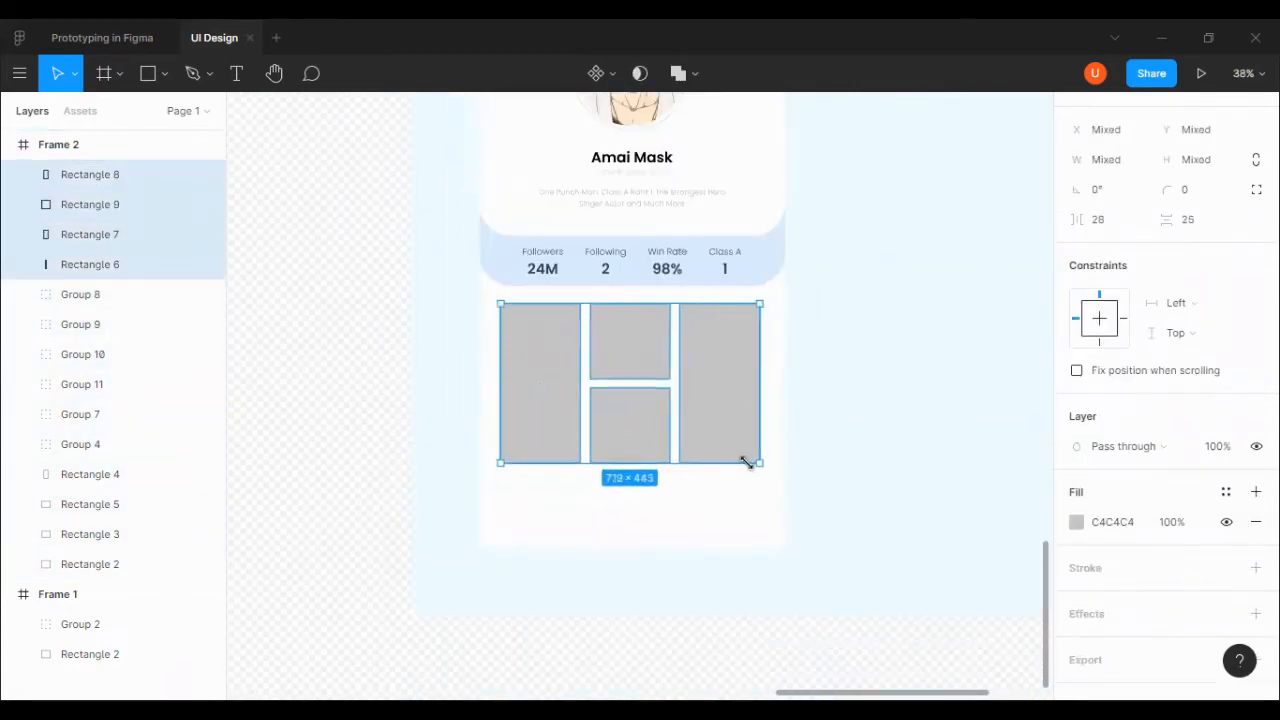
scroll(769, 374, "up", 2)
key("Escape")
Draw a vertical guide line beside the frame with the Pen tool and move it to the menu icon's right edge.
key("p")
left_click(325, 162)
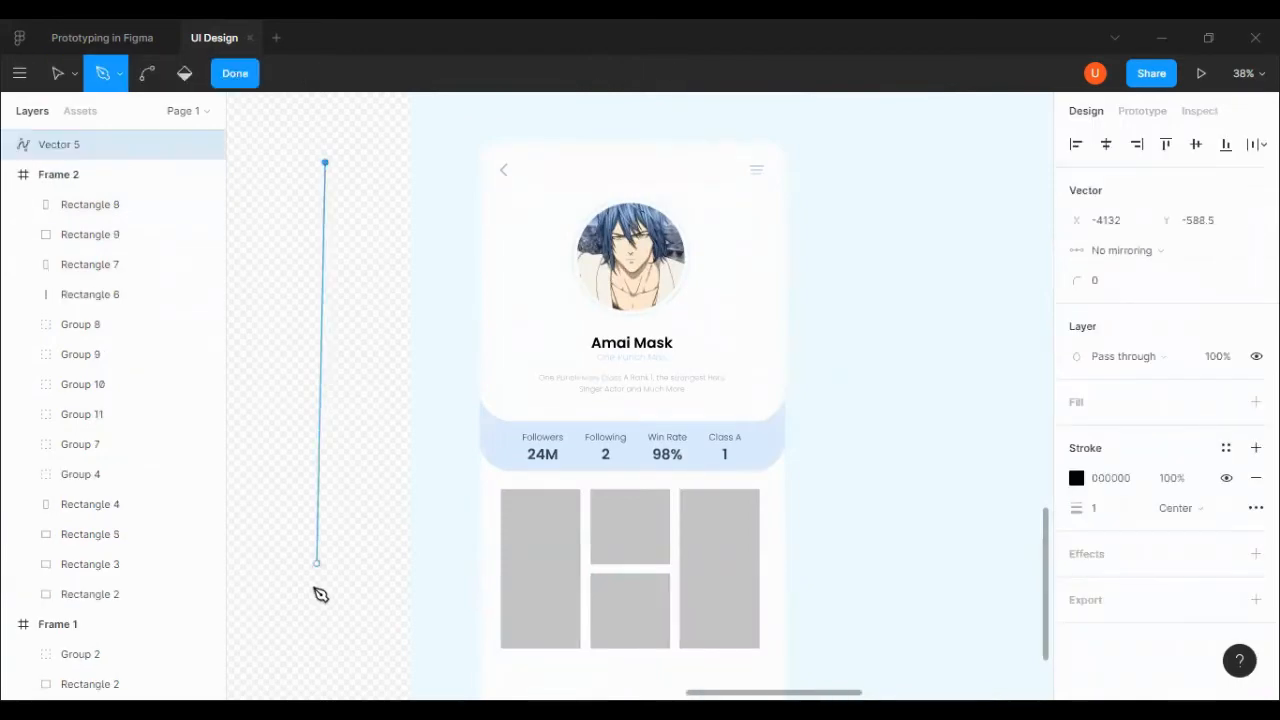
left_click(242, 80)
left_click_drag(326, 183, 764, 184)
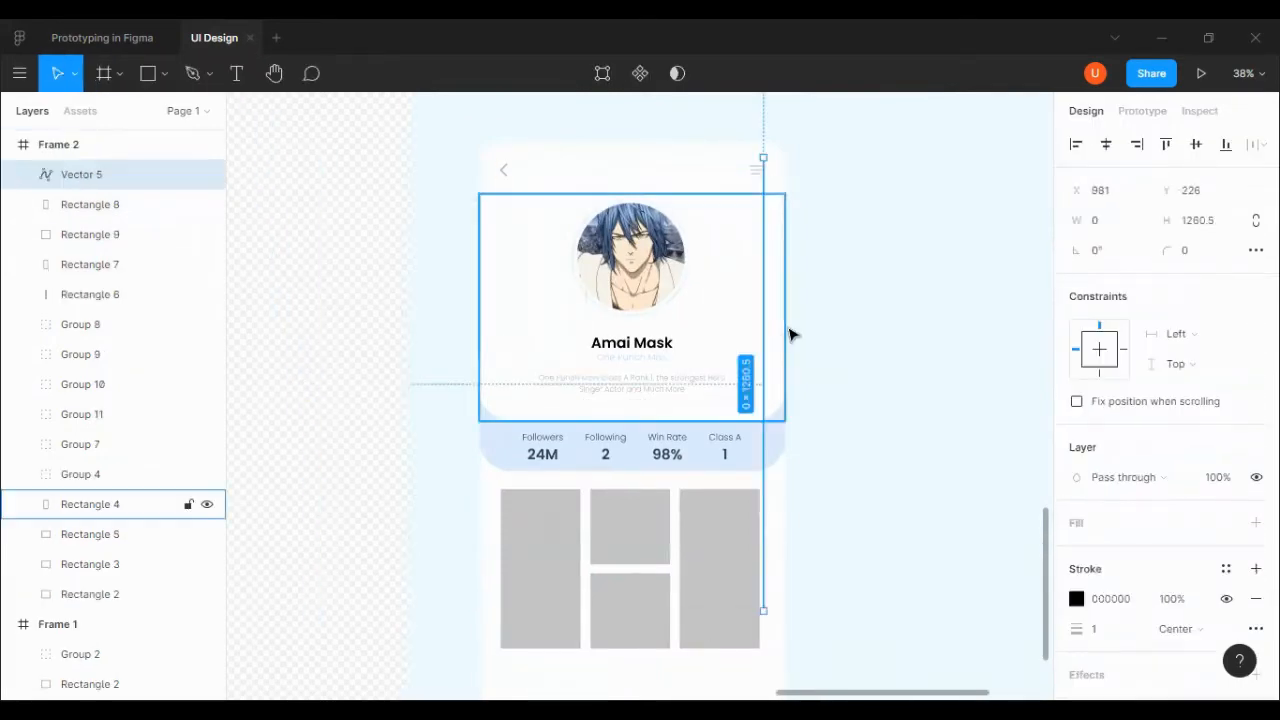
Scale the four grey rectangles together to 730 by 450 so they end at the guide line, and delete the line.
scroll(791, 334, "down", 2)
left_click(716, 390)
left_click(651, 424, "shift")
left_click(630, 350, "shift")
left_click(562, 355, "shift")
left_click_drag(759, 462, 764, 465)
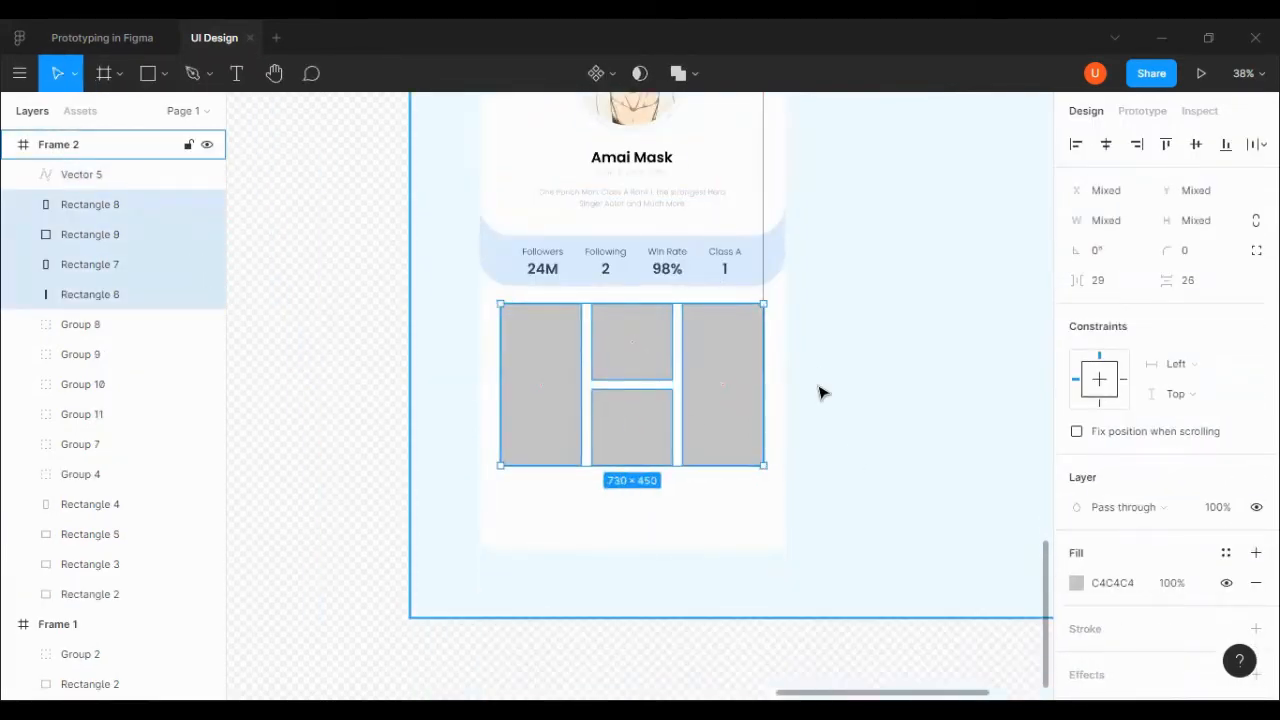
left_click(820, 391)
left_click(766, 300)
key("Delete")
Extend the bottom of the frame and its light blue background downward, and lock the background rectangle.
scroll(680, 334, "down", 4)
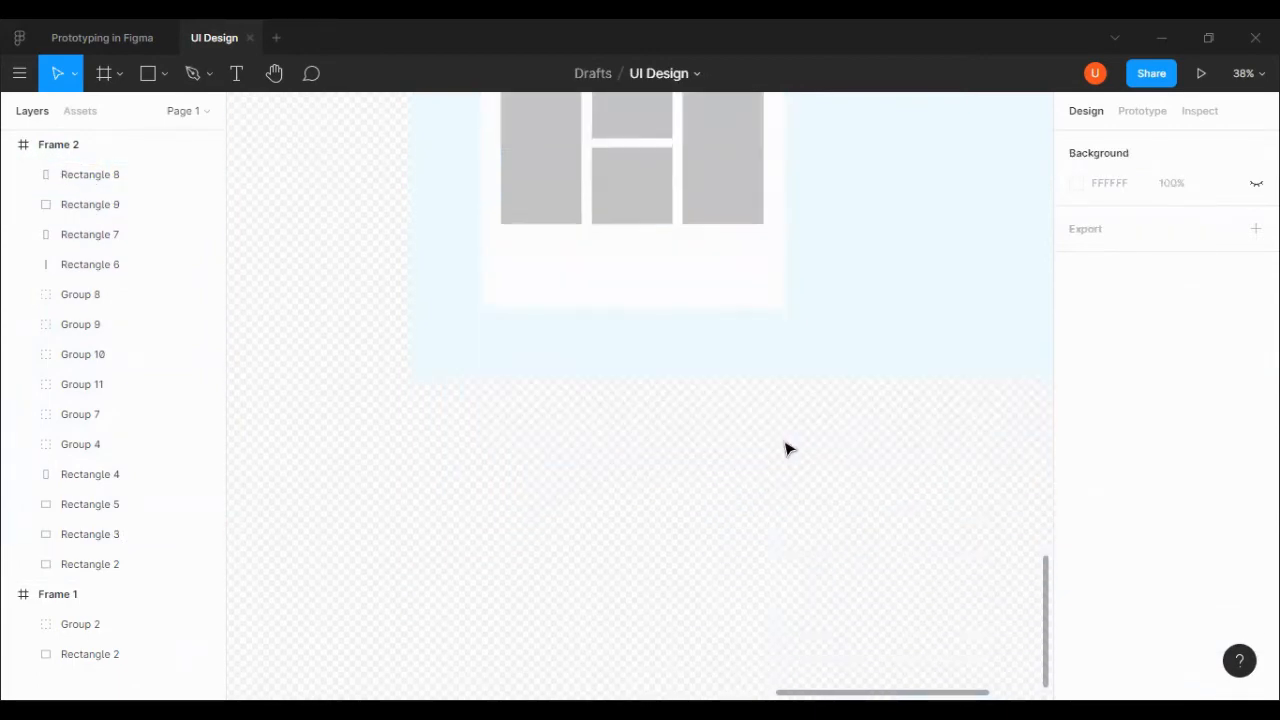
left_click(560, 323)
left_click_drag(846, 376, 846, 569)
left_click(475, 360)
left_click_drag(761, 376, 759, 568)
left_click(188, 564)
Extend the white card's bottom edge downward to leave more room below the image placeholders.
left_click(586, 300)
left_click_drag(586, 306, 585, 346)
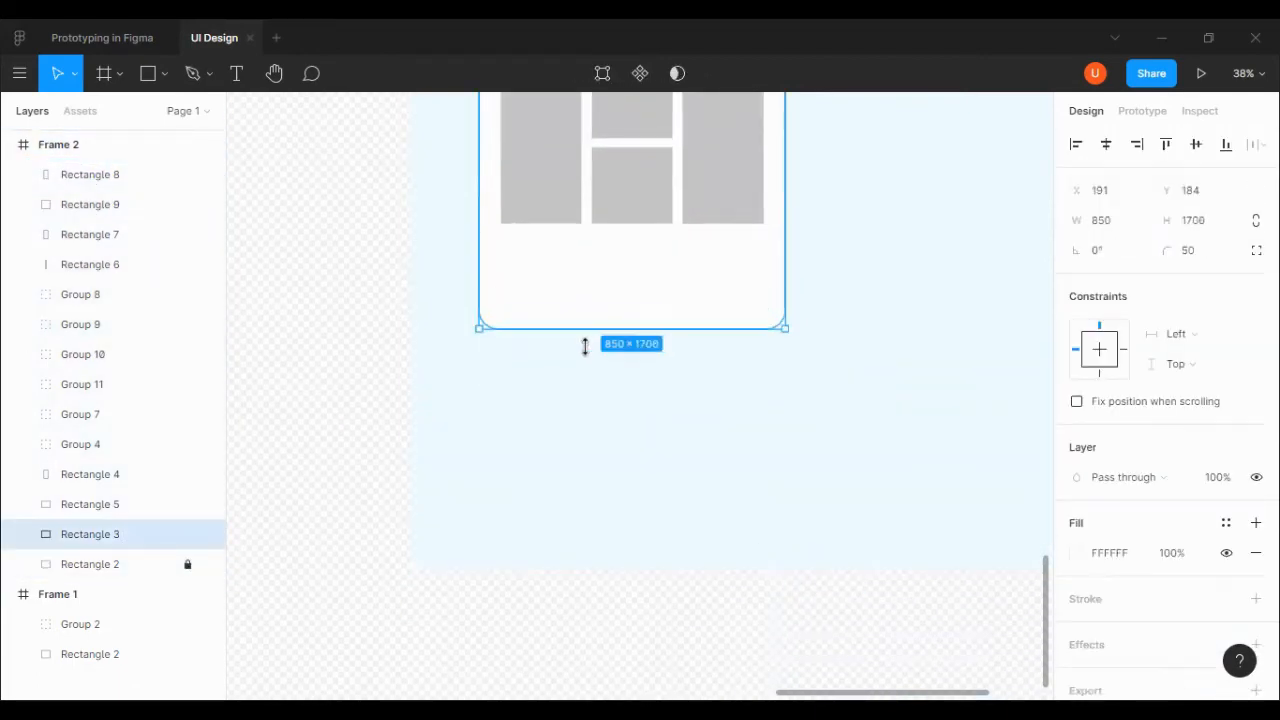
left_click(325, 270)
Duplicate the four image placeholders and place the copies on the blue background beside the card.
scroll(449, 331, "up", 5)
scroll(500, 334, "down", 2)
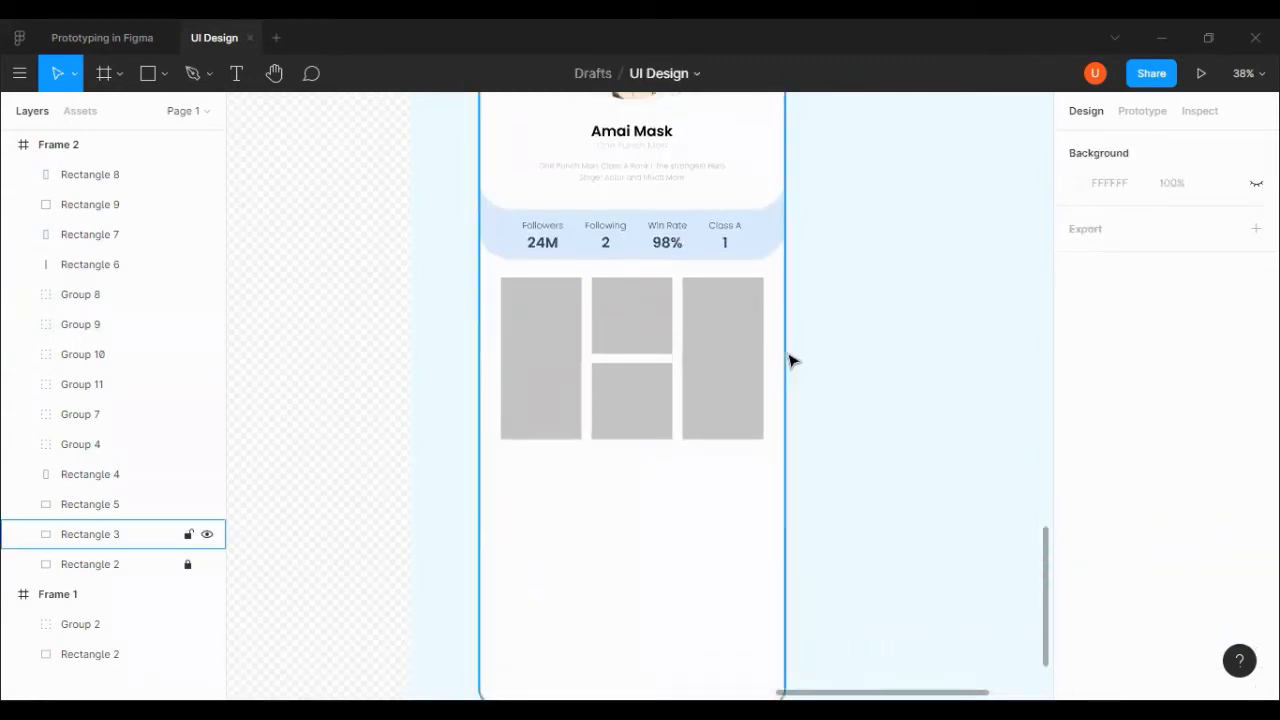
left_click(525, 337)
left_click(630, 322, "shift")
left_click(640, 388, "shift")
left_click(795, 349)
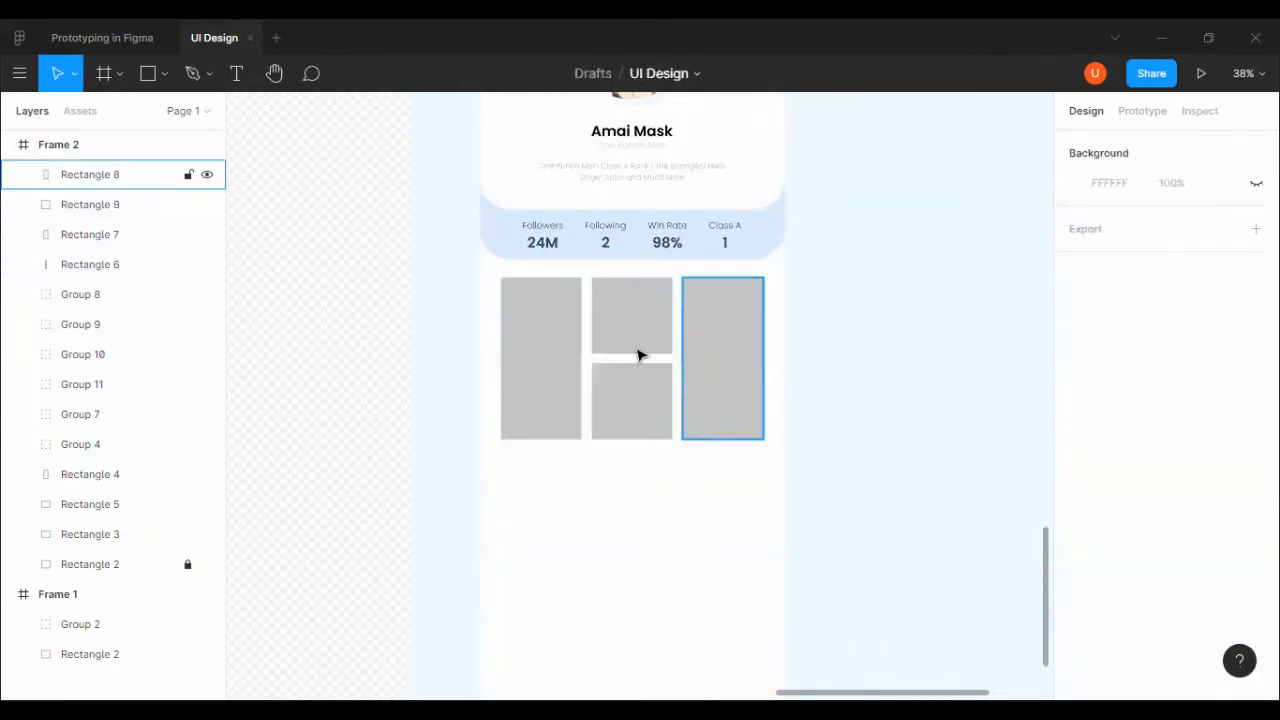
left_click_drag(706, 408, 705, 428)
left_click(666, 492, "shift")
left_click_drag(608, 396, 1019, 392)
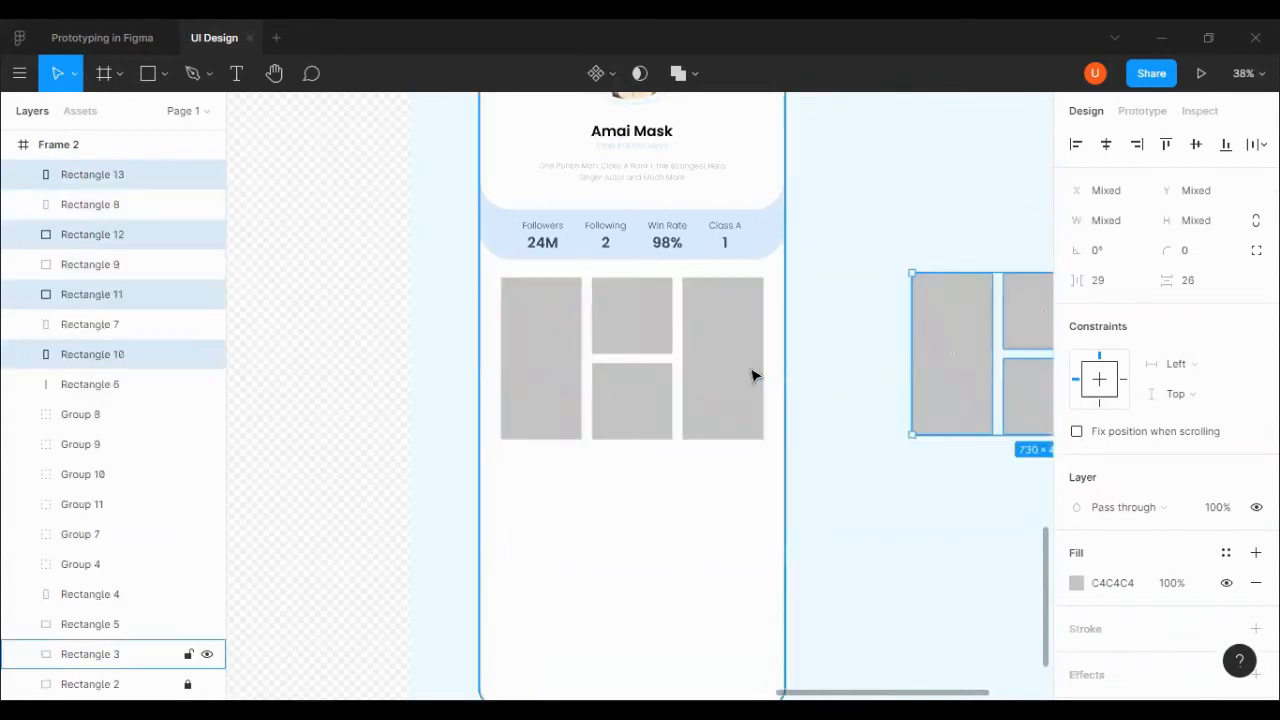
Delete the right tall placeholder in the card and scale the remaining three together to about 729 by 688.
left_click(749, 370)
key("Delete")
left_click_drag(490, 268, 760, 524)
scroll(686, 434, "up", 4)
scroll(750, 380, "down", 2)
scroll(818, 316, "down", 2)
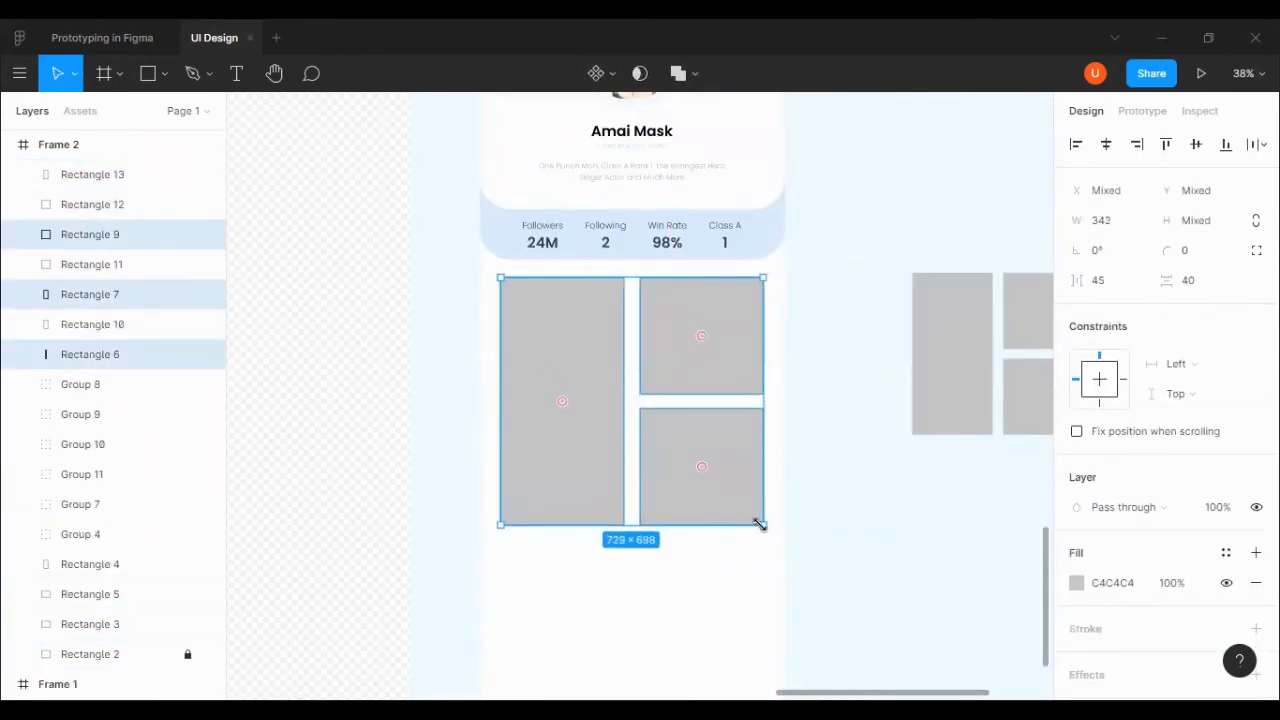
left_click(366, 440)
Set the corner radius of the three image placeholders in the card to 20.
scroll(366, 440, "up", 1)
scroll(500, 420, "down", 2)
left_click(663, 397)
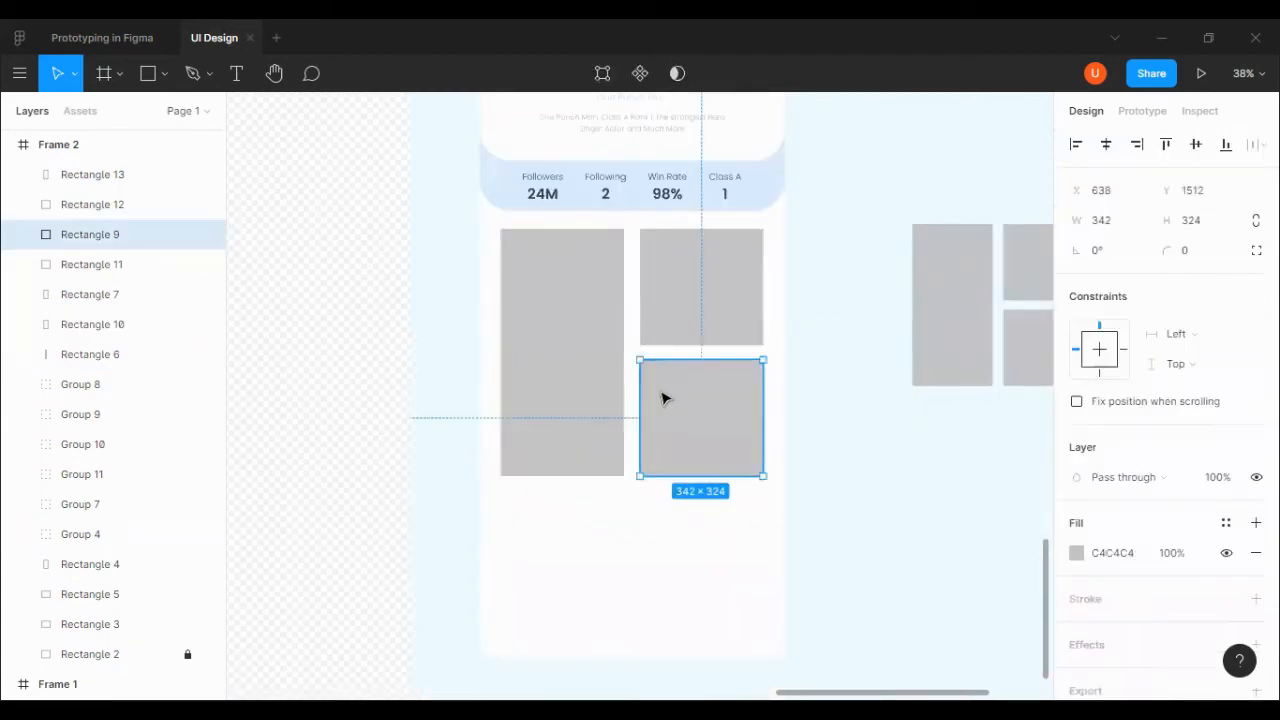
left_click(666, 326, "shift")
left_click(593, 338, "shift")
left_click(1188, 250)
type("20")
key("Return")
left_click(900, 462)
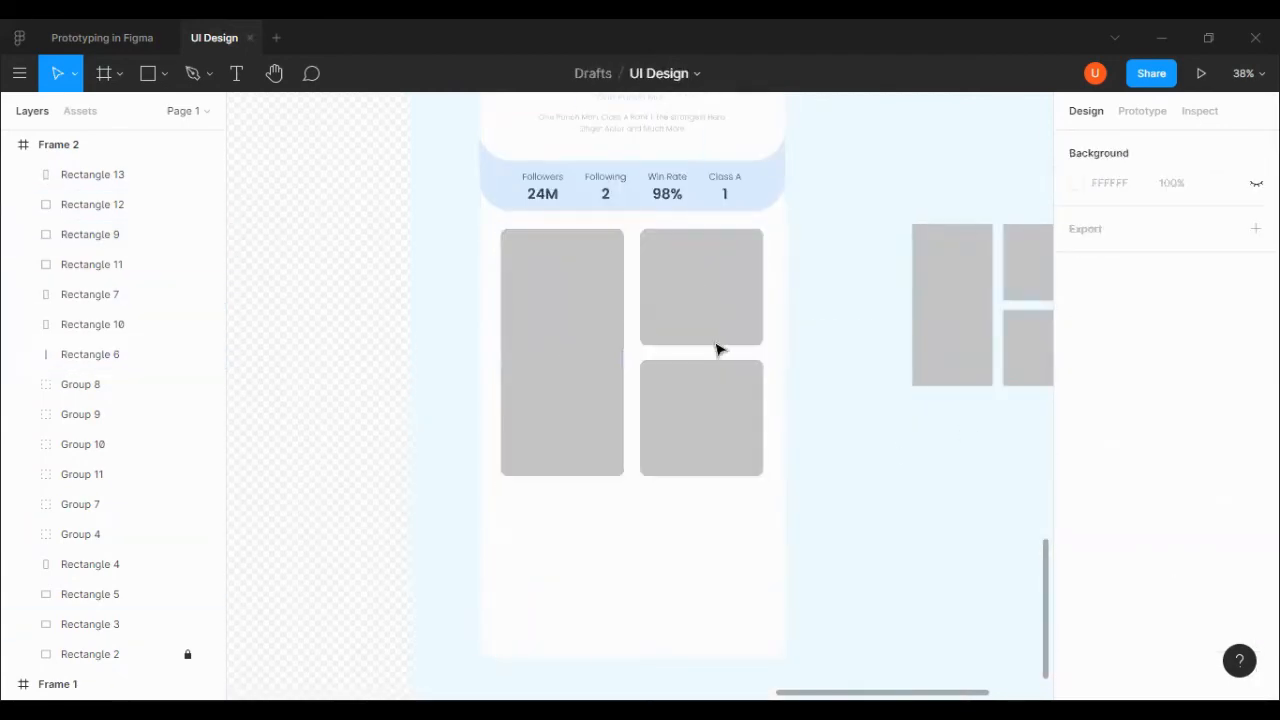
Increase the corner radius of the three image placeholders in the card to 30.
left_click(703, 390)
left_click(700, 320, "shift")
left_click(600, 335, "shift")
Delete the four spare placeholder copies beside the card.
left_click(916, 359)
left_click(1016, 332, "shift")
key("Delete")
left_click(1020, 272)
key("Delete")
scroll(1015, 275, "down", 1)
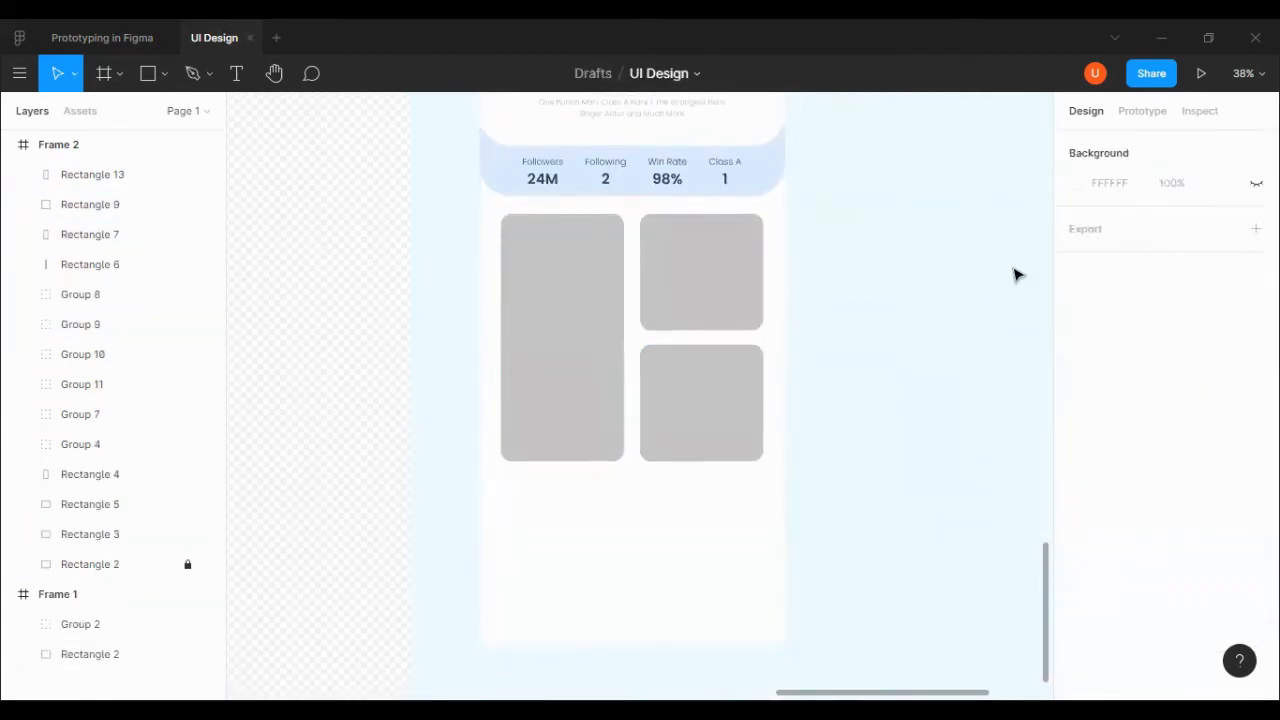
scroll(1015, 275, "right", 2)
left_click(940, 288)
key("Delete")
Recolour the name heading below the avatar with the dark navy sampled from the Class A statistic's value.
scroll(940, 288, "up", 3)
double_click(451, 258)
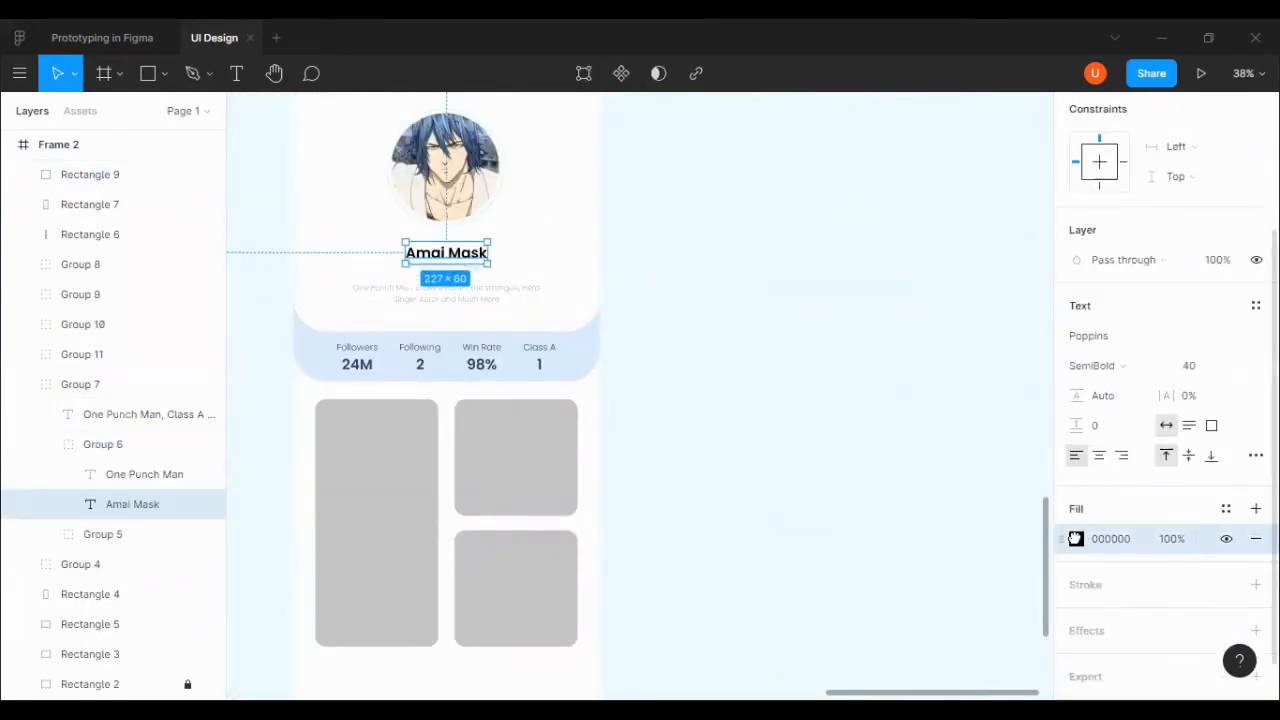
left_click(474, 257)
double_click(463, 263)
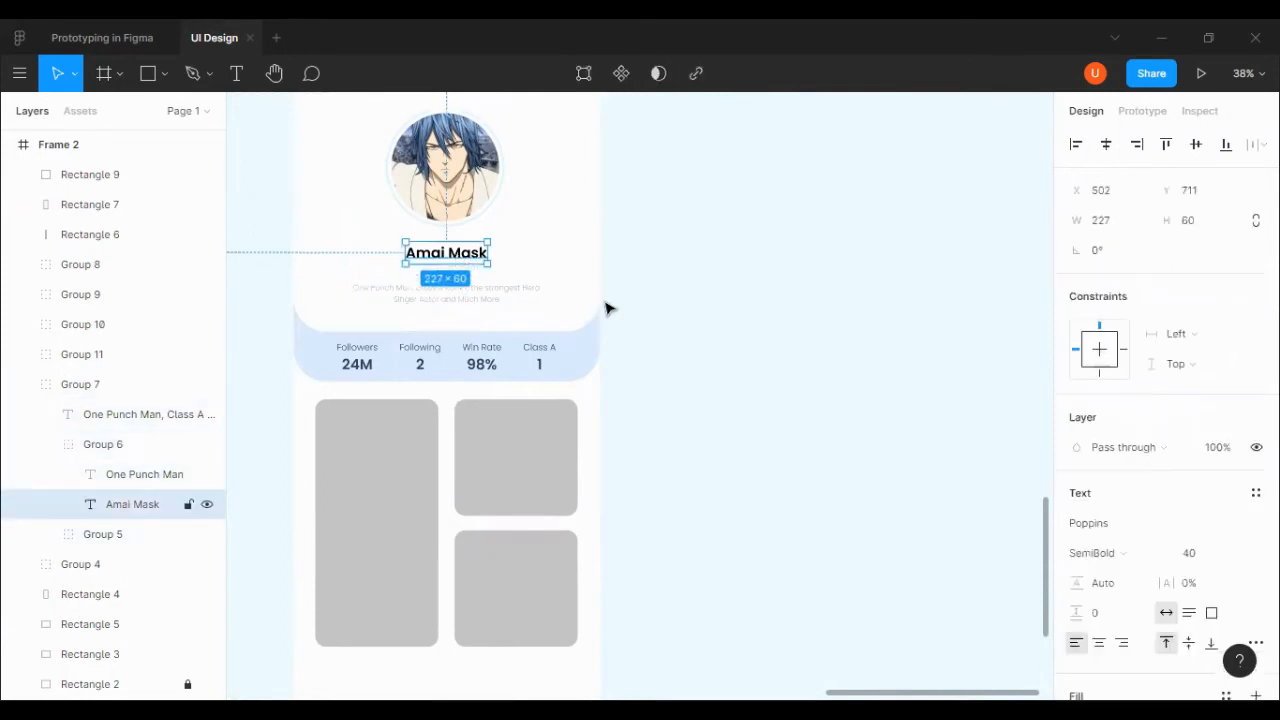
scroll(1150, 450, "down", 5)
left_click(1076, 492)
left_click(855, 490)
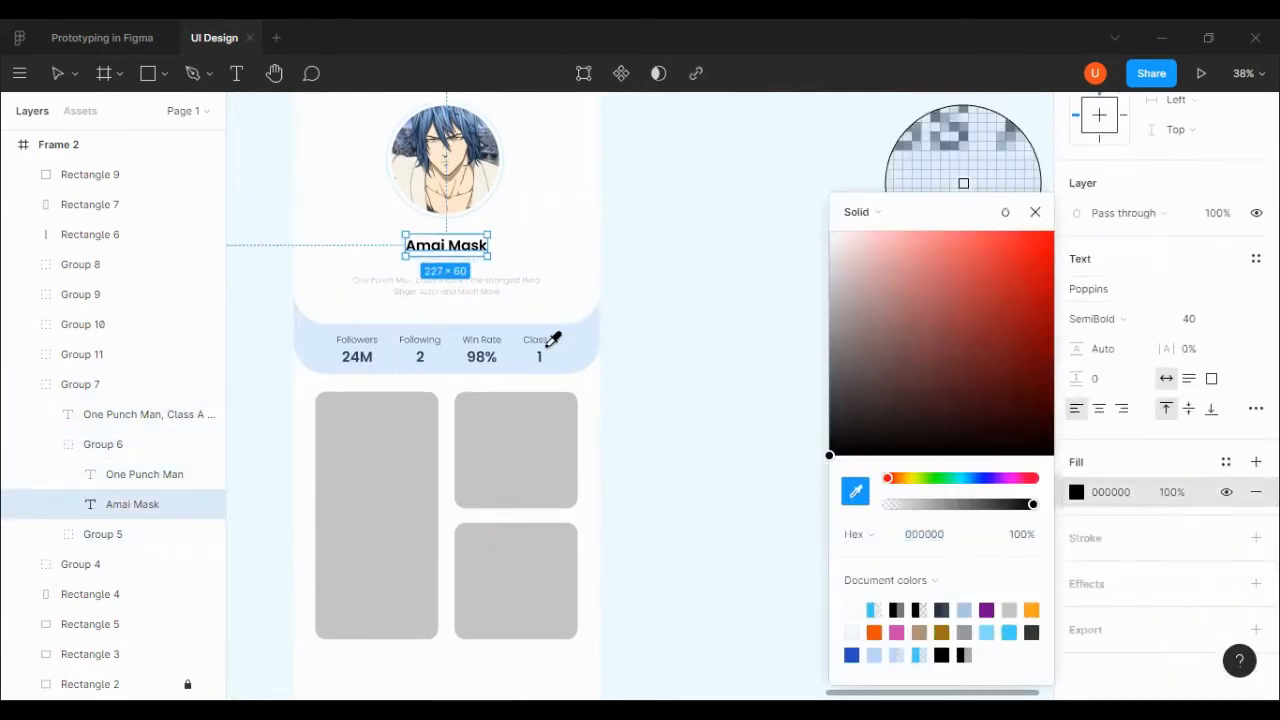
left_click(540, 354)
left_click(532, 298)
Select the three image placeholders together and move them slightly further below the statistics band.
scroll(616, 317, "up", 1)
scroll(711, 468, "left", 4)
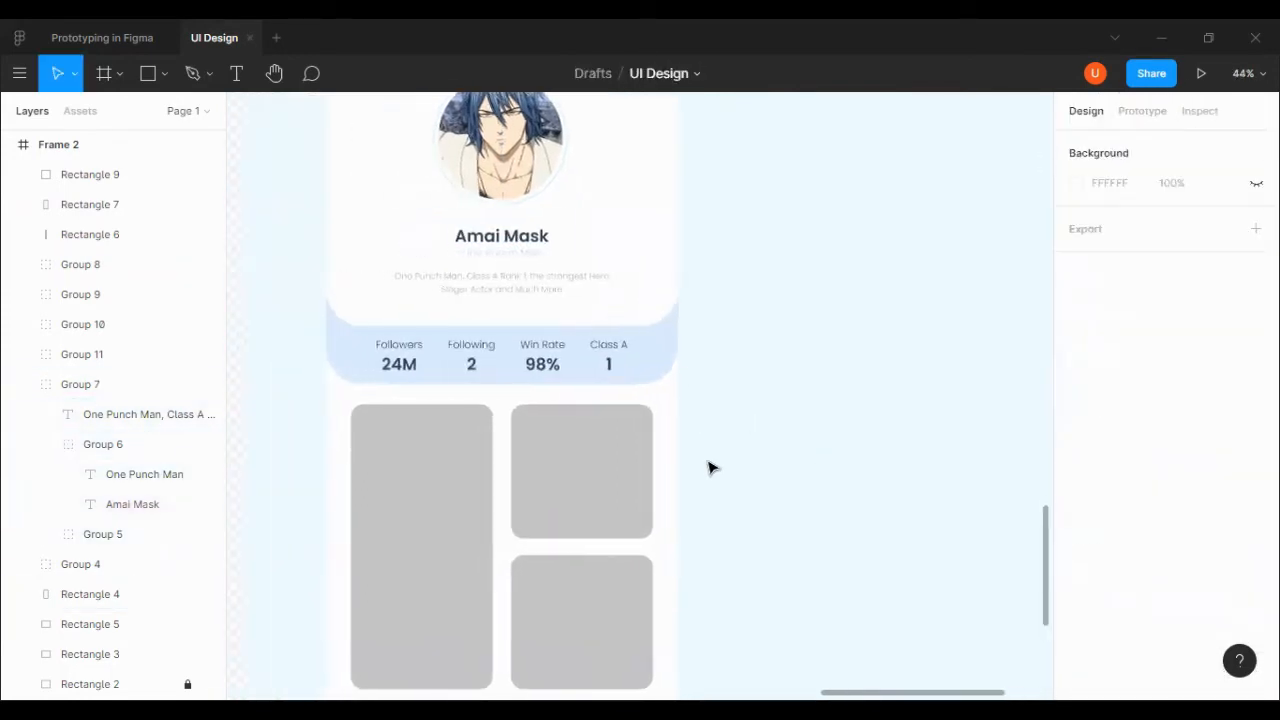
scroll(709, 459, "down", 2)
left_click(843, 314)
left_click(858, 390, "shift")
left_click(726, 346, "shift")
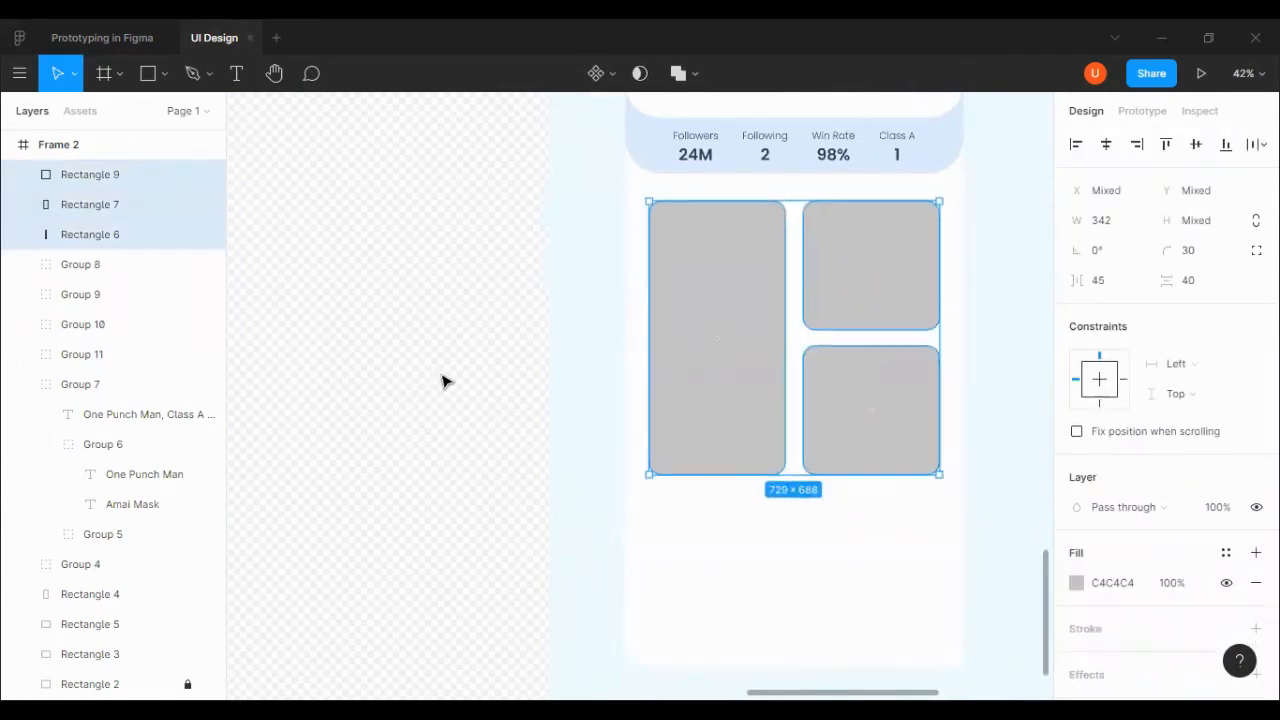
Move the three image placeholders further down together to leave room for a heading below the statistics band.
key("Up")
key("Up")
key("Up")
key("Up")
key("Up")
key("Up")
key("Up")
key("shift+Down")
key("shift+Down")
key("shift+Down")
key("shift+Down")
key("shift+Down")
key("shift+Down")
key("shift+Down")
key("shift+Down")
key("shift+Down")
key("shift+Down")
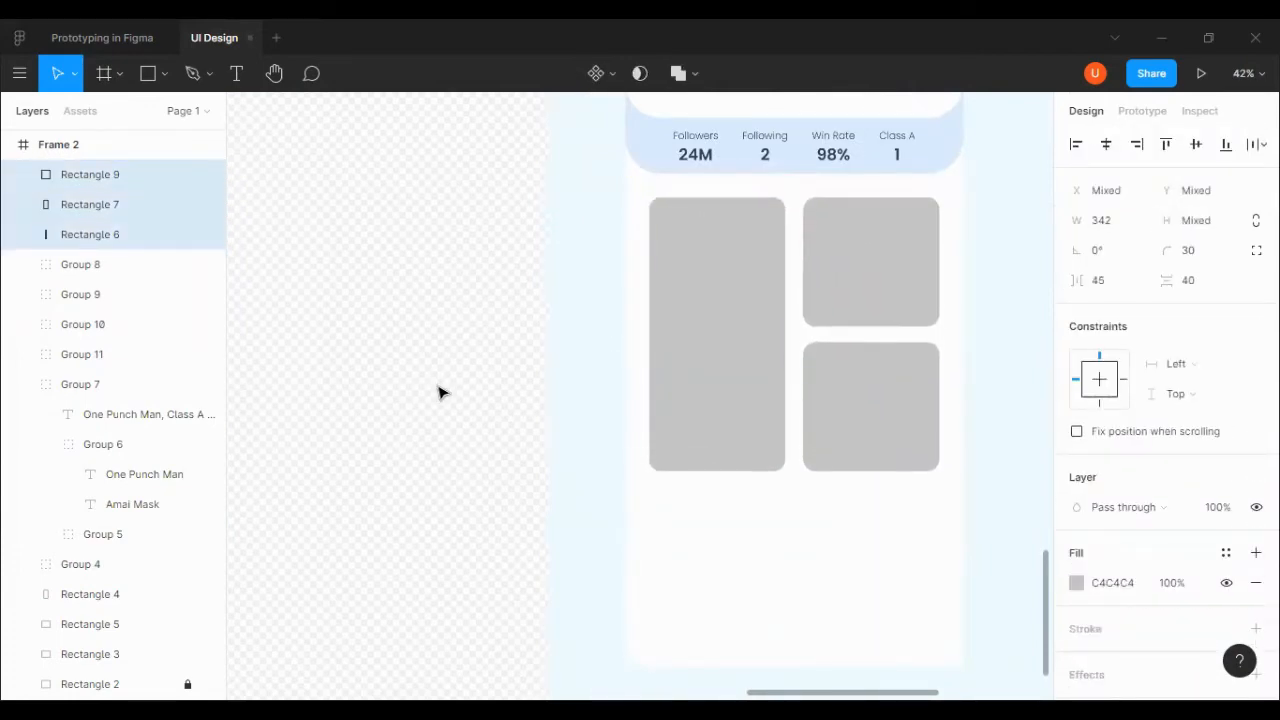
Duplicate the Followers statistic below the band, ungroup the copy and change its 24M text to Gallery.
left_click(690, 150)
key("ctrl+c")
key("ctrl+v")
left_click_drag(690, 150, 782, 205)
key("ctrl+shift+g")
left_click(378, 355)
double_click(701, 206)
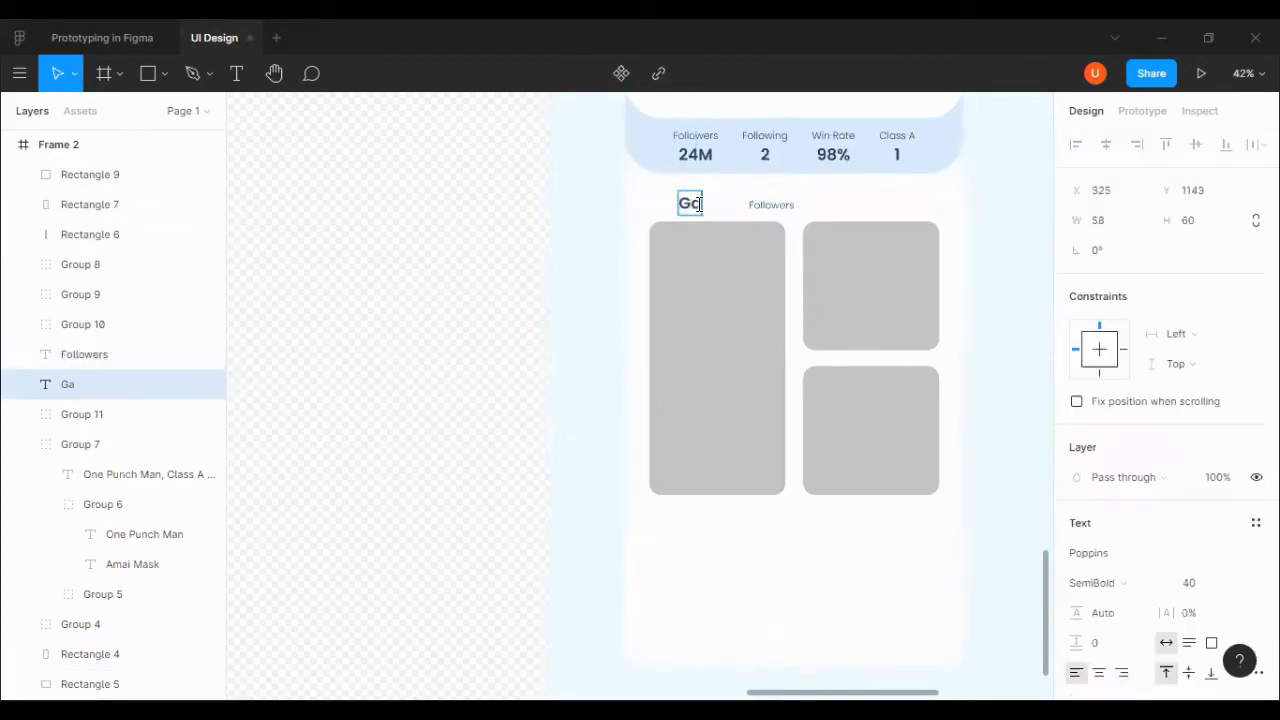
Align the Gallery heading with the left edge of the tall image placeholder.
left_click(769, 266, "shift")
left_click(1076, 144)
left_click(486, 280)
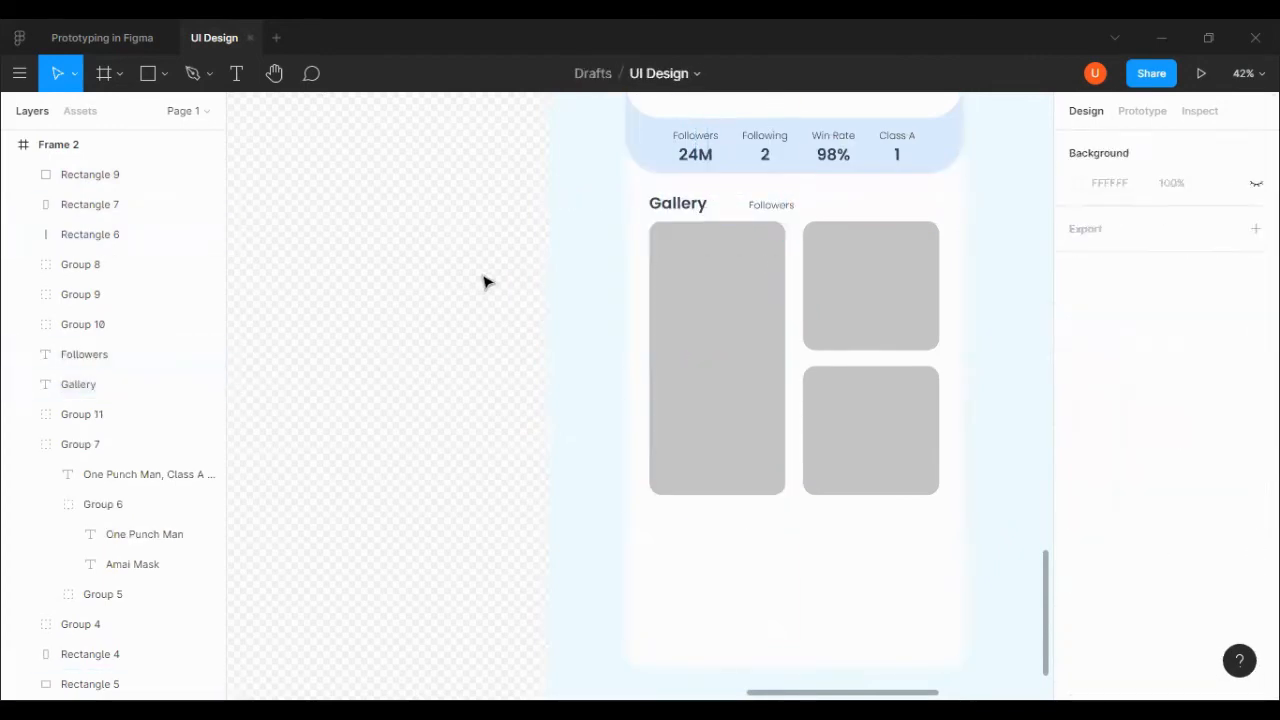
Align the tall placeholder's left edge with the icon row at the top of the card.
left_click(700, 263)
scroll(700, 263, "up", 5)
left_click(668, 222, "shift")
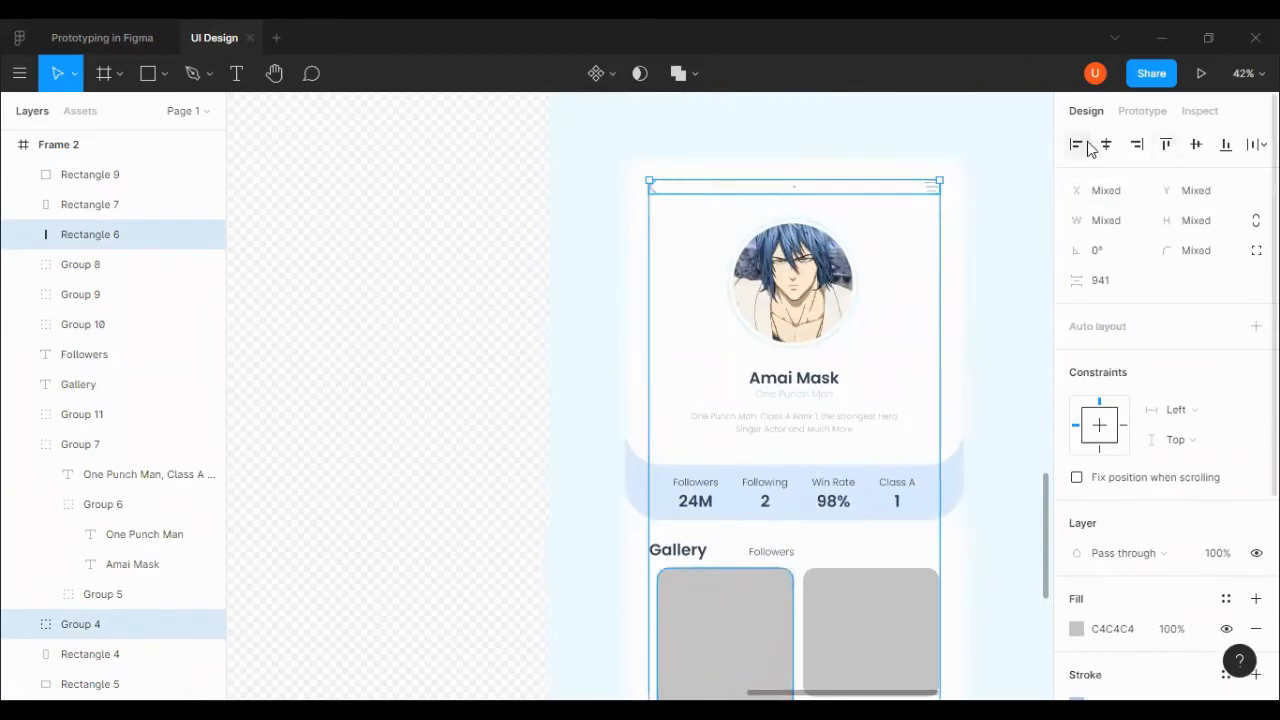
left_click(1078, 145)
Align the two smaller placeholders with the right edge of the card's top icon row.
scroll(1003, 411, "down", 3)
left_click(870, 500)
left_click(877, 603, "shift")
left_click_drag(877, 603, 869, 603)
scroll(900, 420, "up", 4)
left_click(957, 259, "shift")
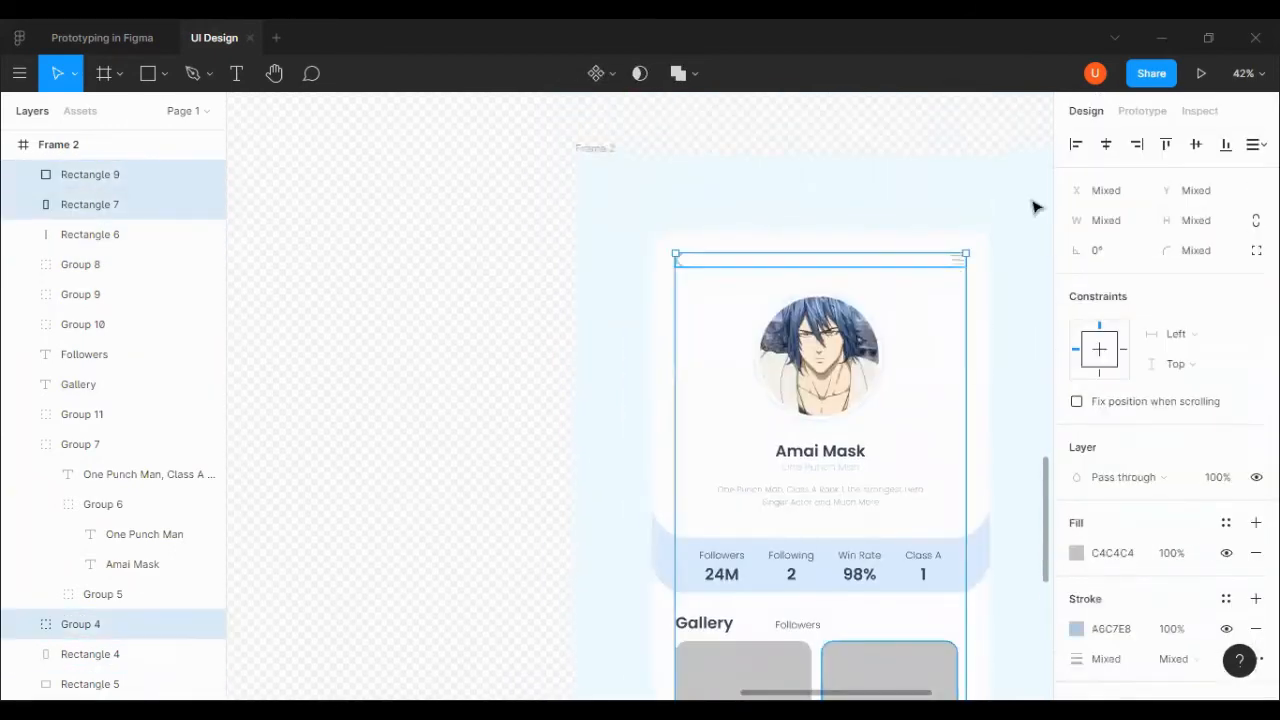
left_click(457, 451)
Space the Gallery heading evenly between the statistics band and the tall placeholder.
scroll(474, 449, "down", 4)
left_click(704, 298)
left_click(718, 337, "shift")
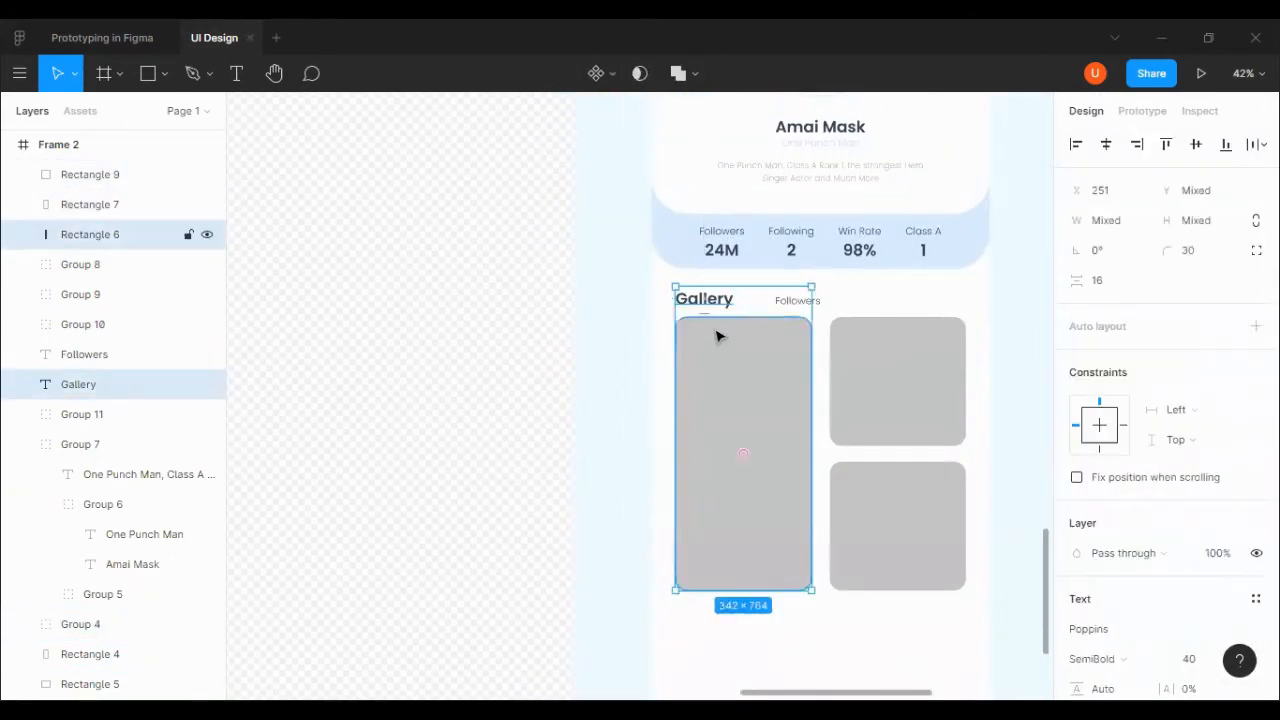
left_click(740, 262, "shift")
left_click(1254, 144)
left_click(1085, 206)
left_click(569, 389)
Space the loose Followers label evenly between the statistics band and the upper small placeholder.
left_click(797, 301)
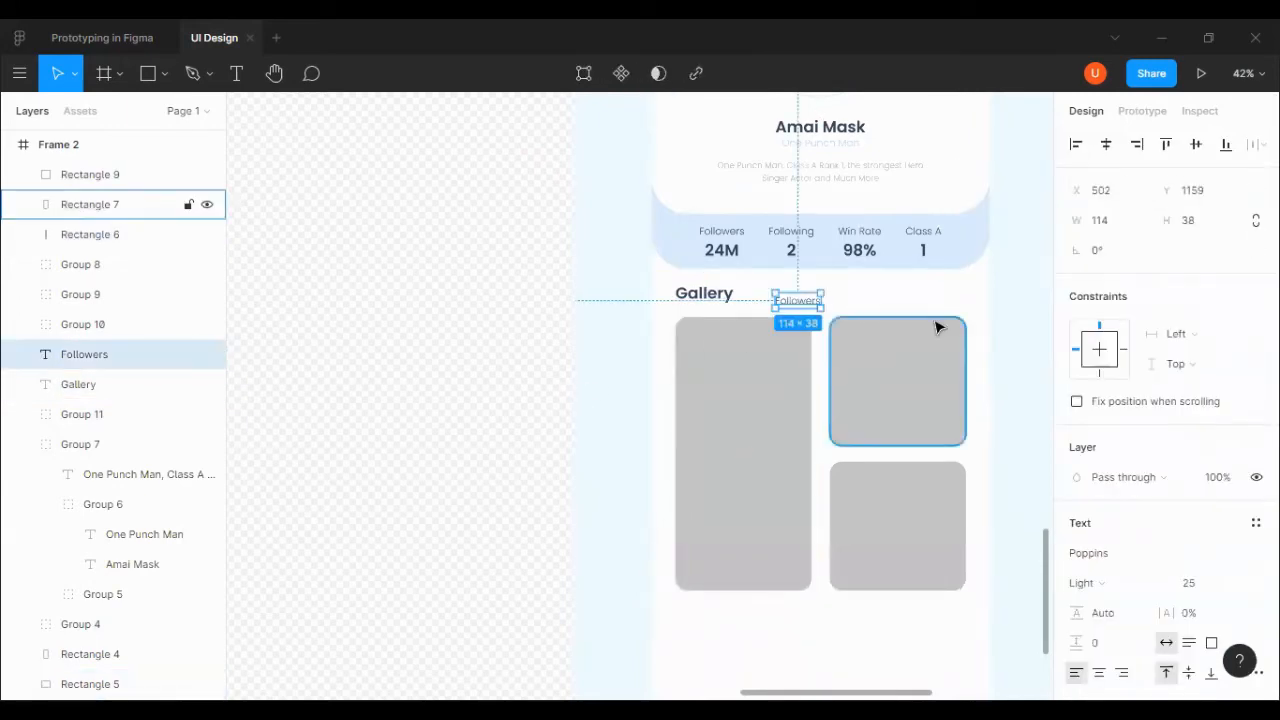
left_click(935, 323, "shift")
left_click(937, 262, "shift")
left_click(1254, 144)
left_click(1053, 206)
left_click(1018, 247)
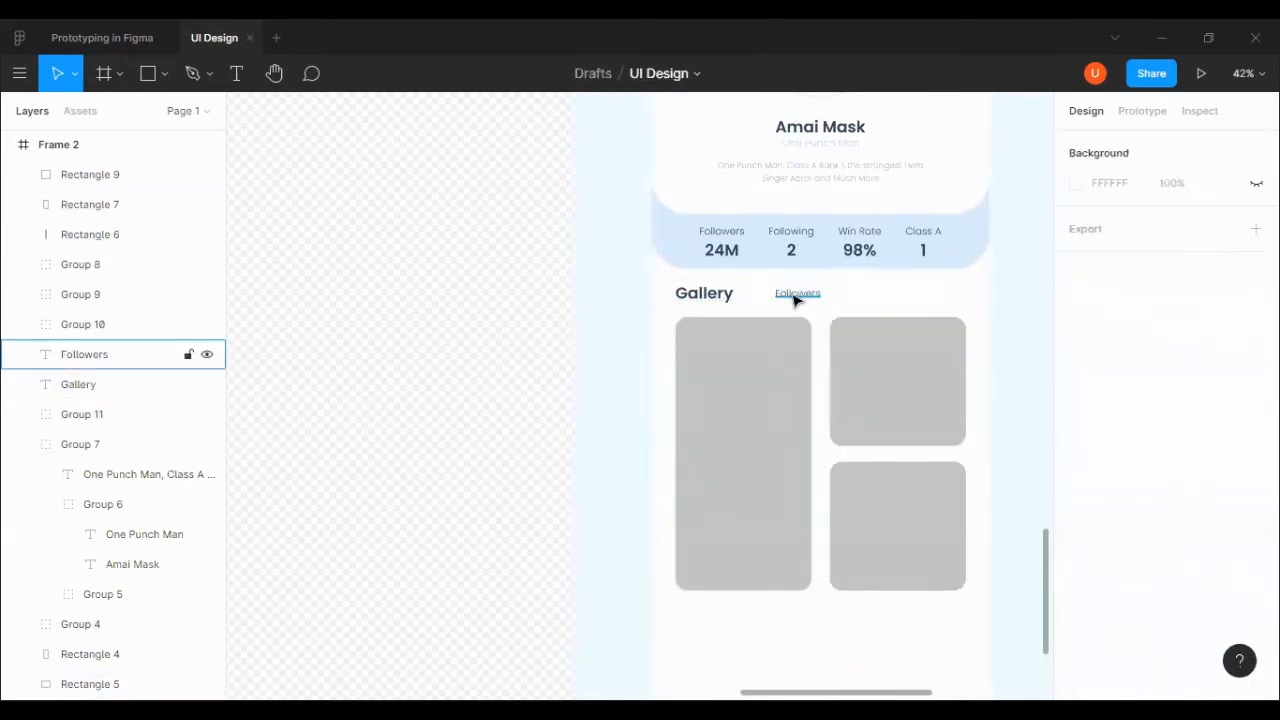
Move the loose Followers label beside the Gallery heading and change its text to 27k.
left_click_drag(793, 300, 781, 299)
double_click(755, 293)
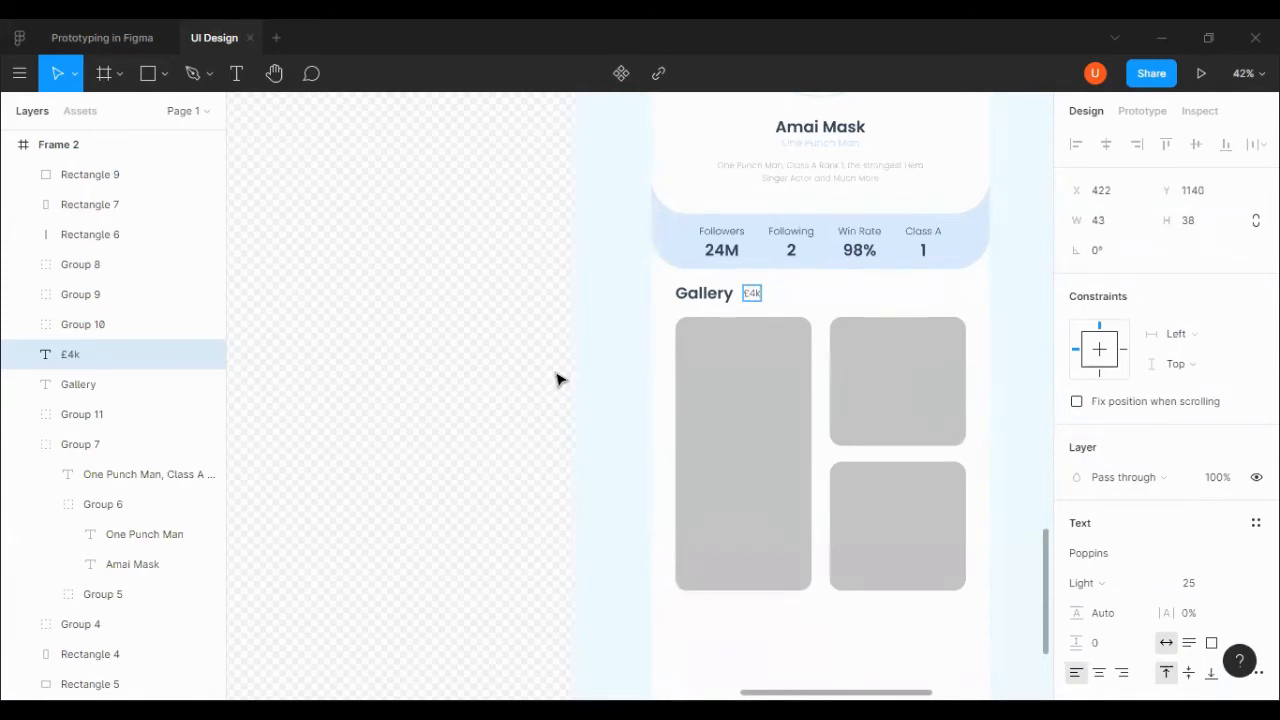
left_click(529, 391)
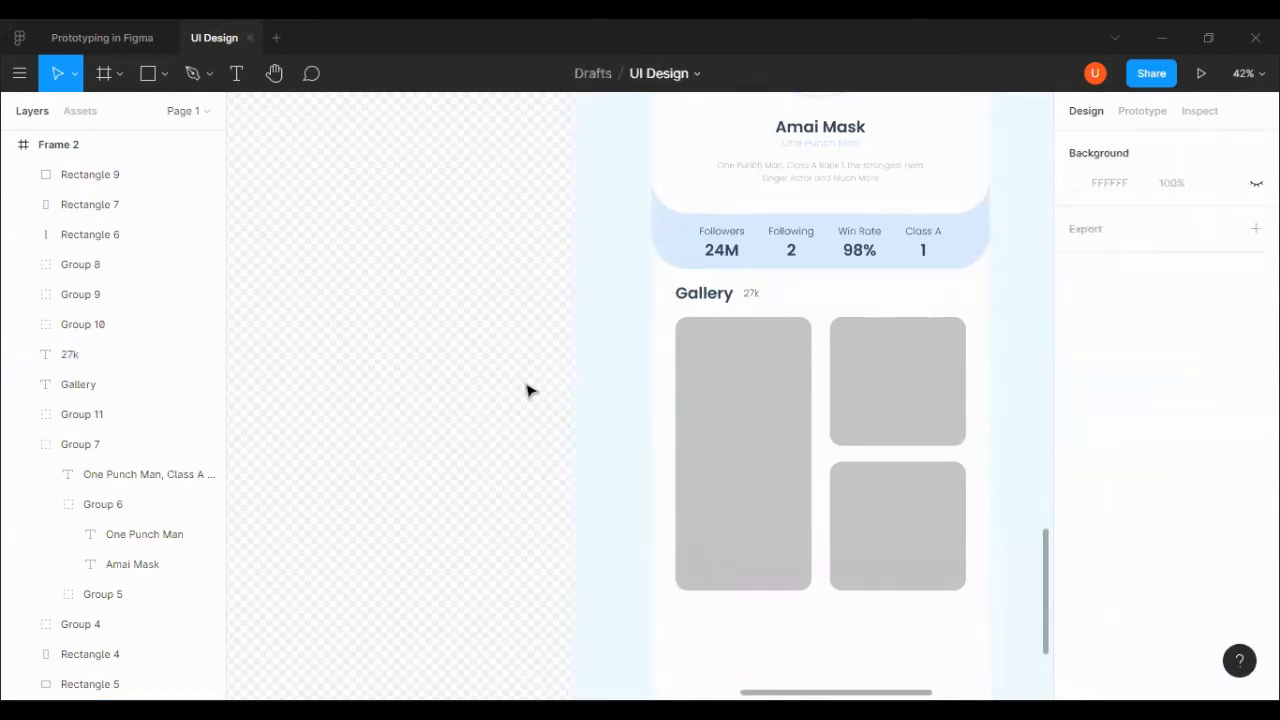
Increase the font size of the 27k label to 30.
left_click(751, 293)
scroll(1173, 392, "down", 2)
left_click(1204, 401)
key("Up")
key("Up")
key("Up")
left_click(511, 446)
Space the 27k label evenly between the statistics band and the tall placeholder.
left_click(750, 295)
left_click(771, 377, "shift")
left_click(946, 255, "shift")
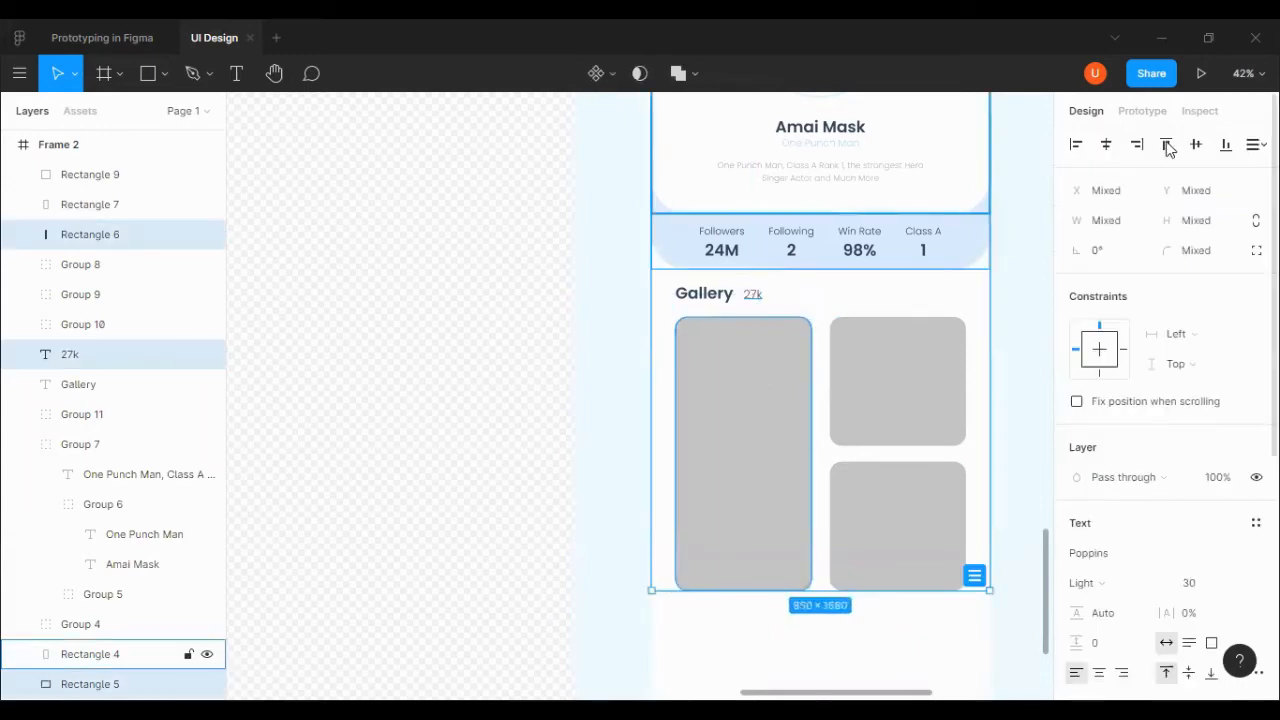
left_click(1254, 143)
left_click(1040, 206)
left_click(436, 404)
Try to change the stacking order of the tall placeholder relative to the pasted character image.
scroll(436, 404, "up", 2)
scroll(943, 366, "down", 2)
scroll(723, 394, "right", 3)
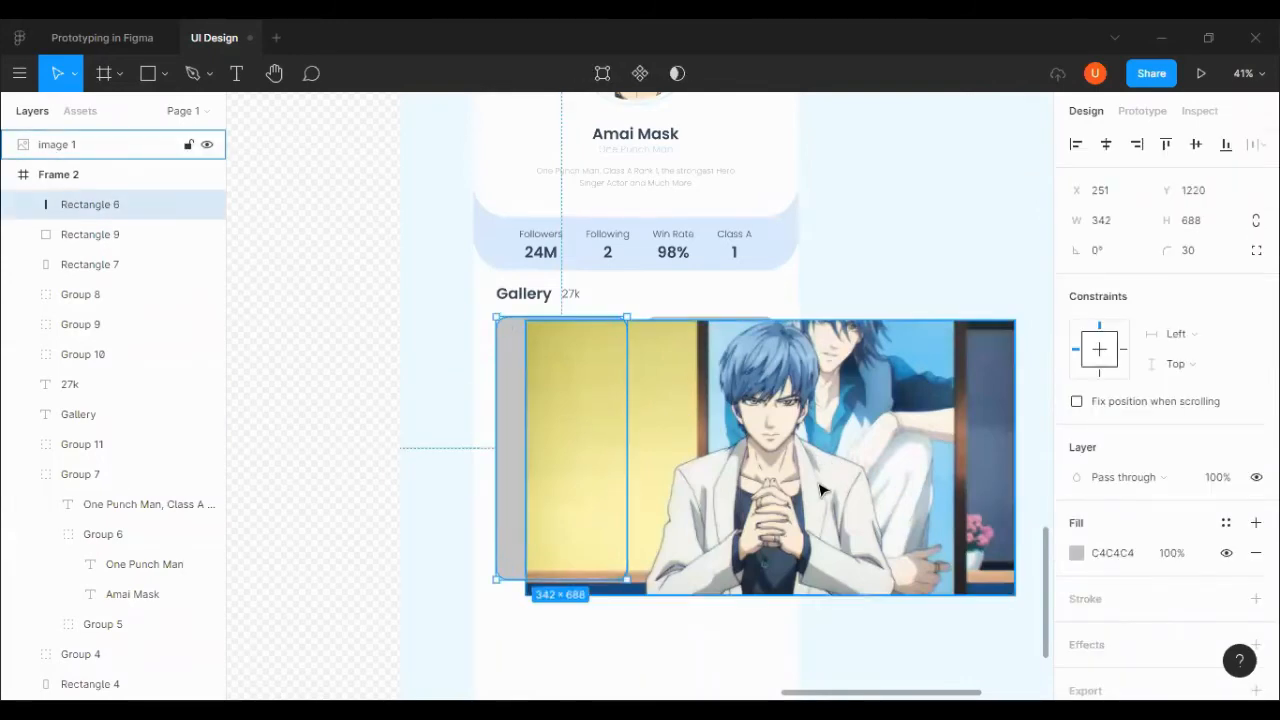
left_click_drag(526, 406, 546, 405)
right_click(546, 410)
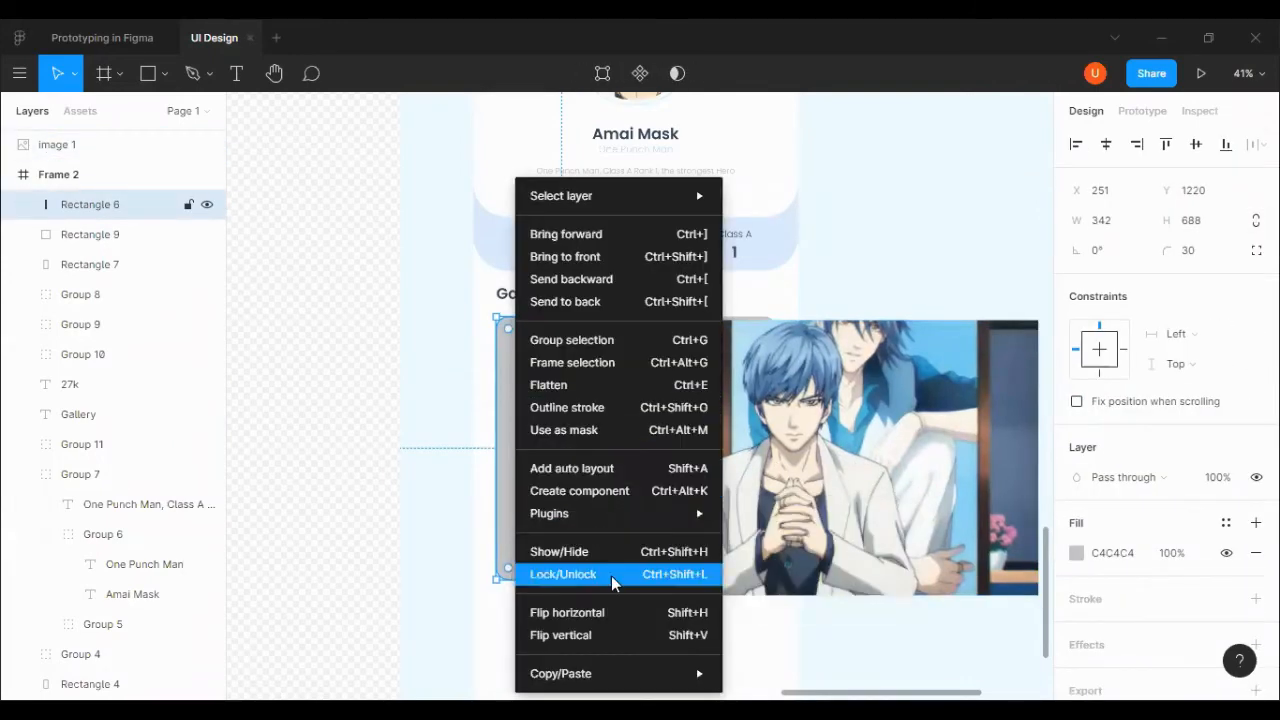
left_click(582, 241)
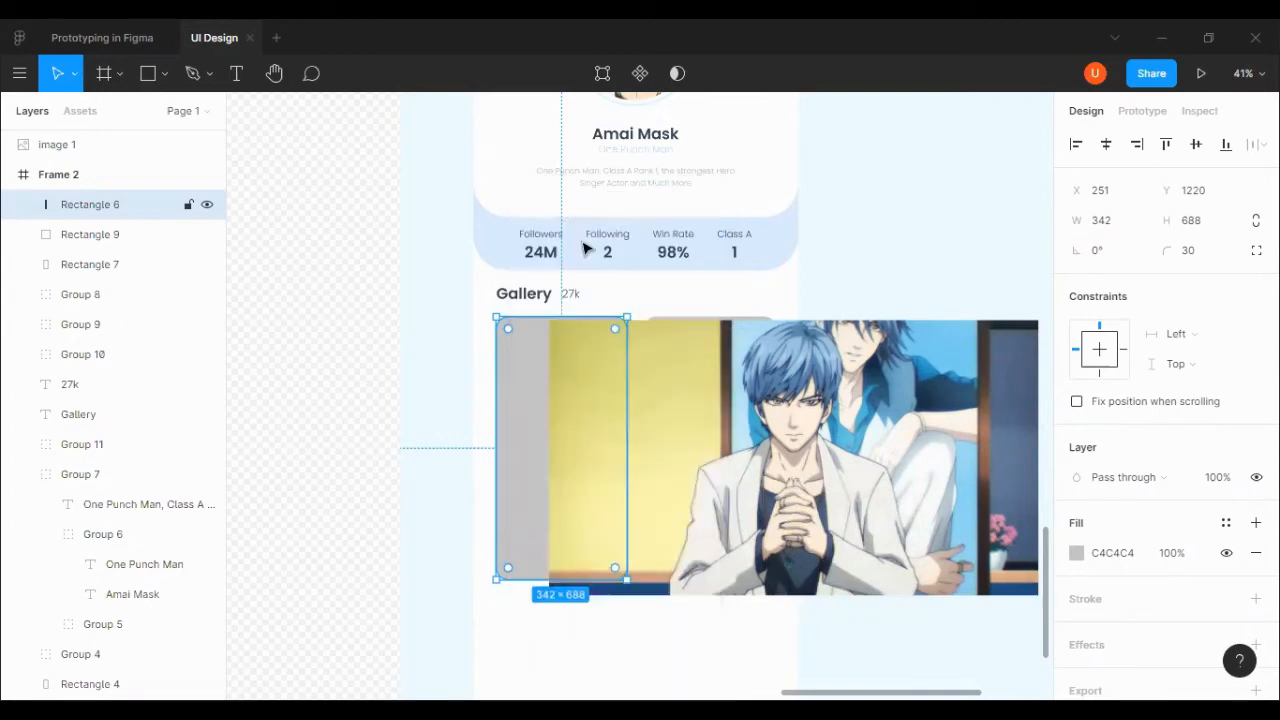
right_click(513, 439)
left_click(530, 303)
Cut the character image, paste it inside the frame and position the figure over the tall placeholder.
left_click_drag(514, 331, 697, 400)
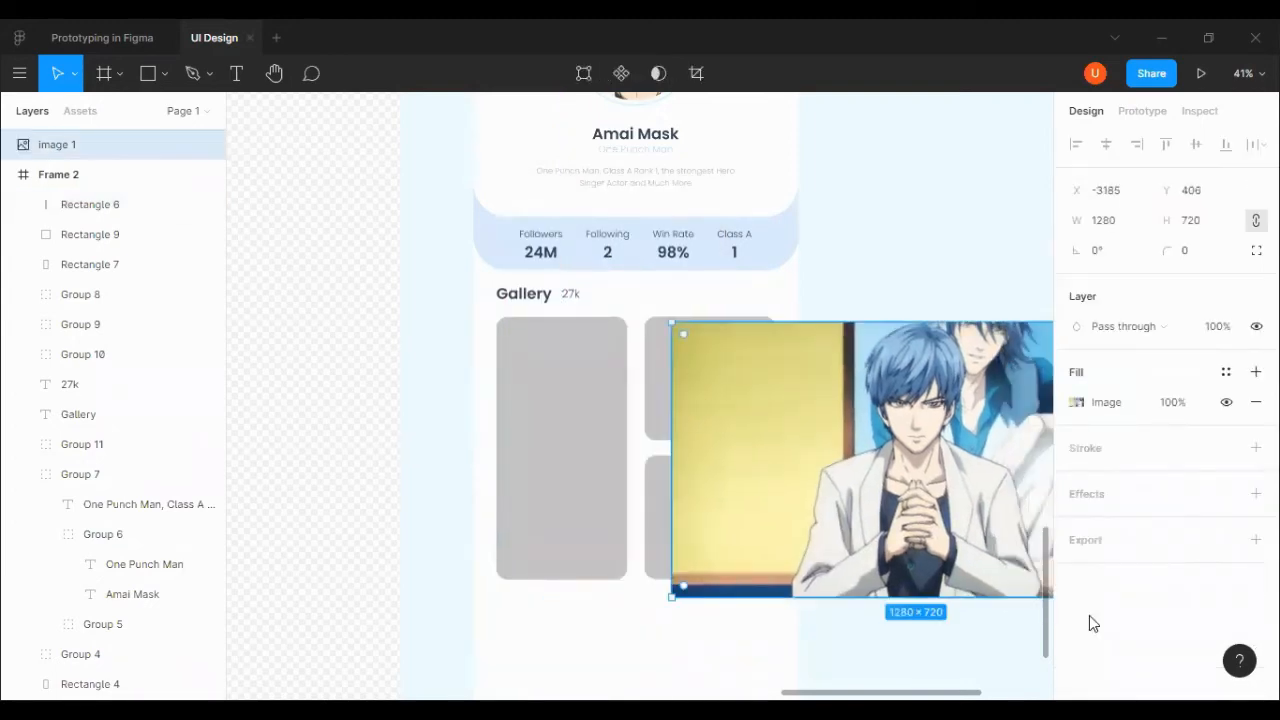
key("ctrl+x")
left_click(597, 414)
key("ctrl+v")
left_click_drag(597, 414, 394, 467)
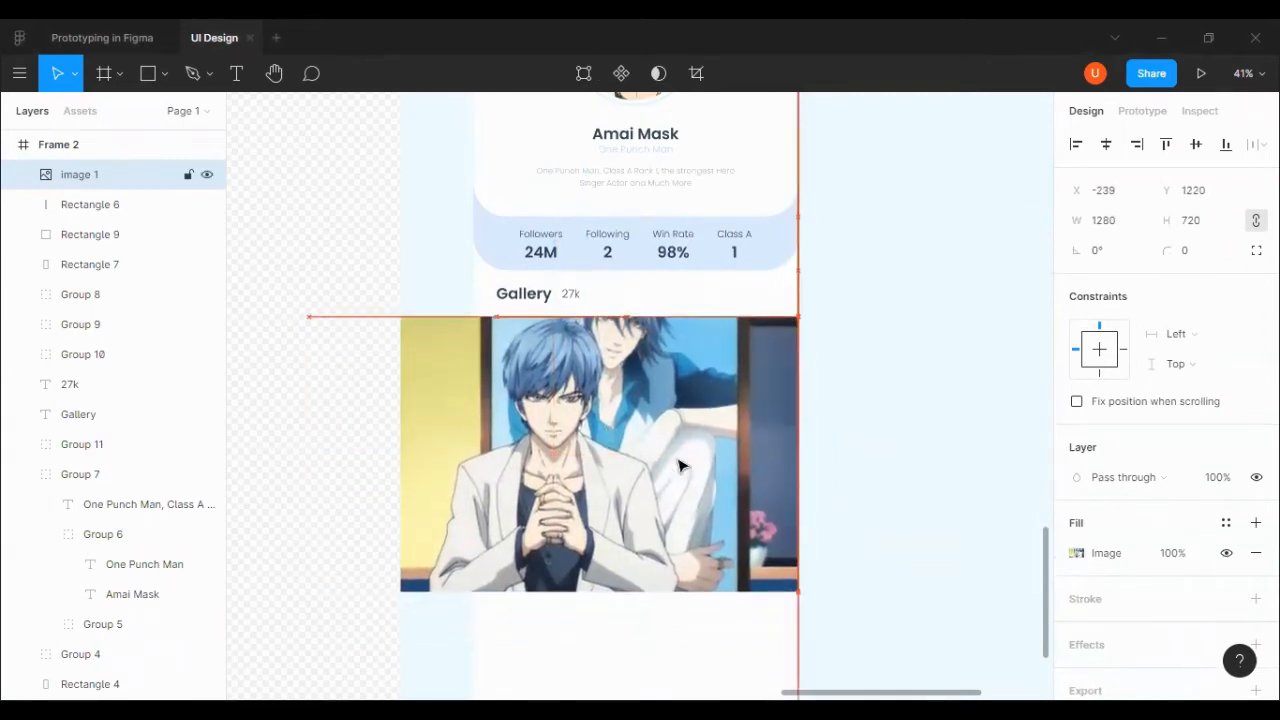
Select the character image with the tall placeholder beneath it and use the placeholder as a mask.
left_click_drag(271, 377, 398, 512)
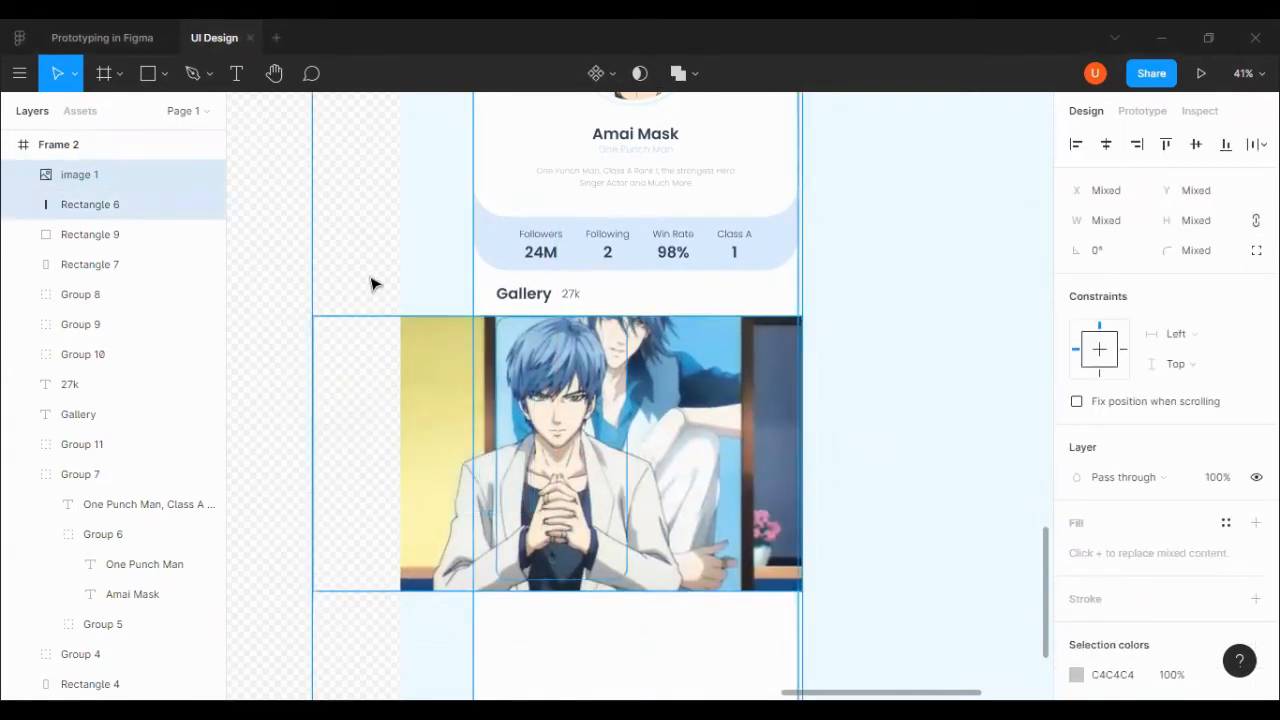
left_click_drag(285, 273, 466, 286)
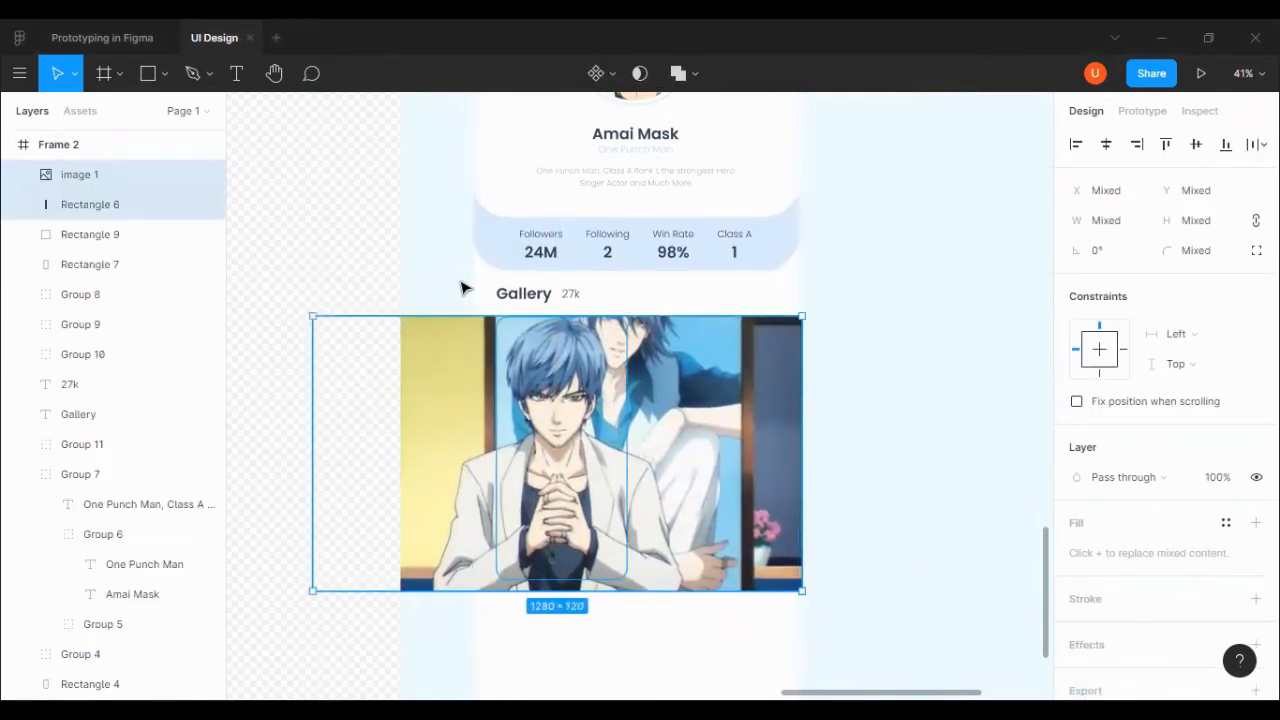
right_click(590, 410)
left_click(651, 435)
left_click(851, 400)
Fill the two smaller gallery placeholders with the other two character images.
scroll(851, 400, "down", 1)
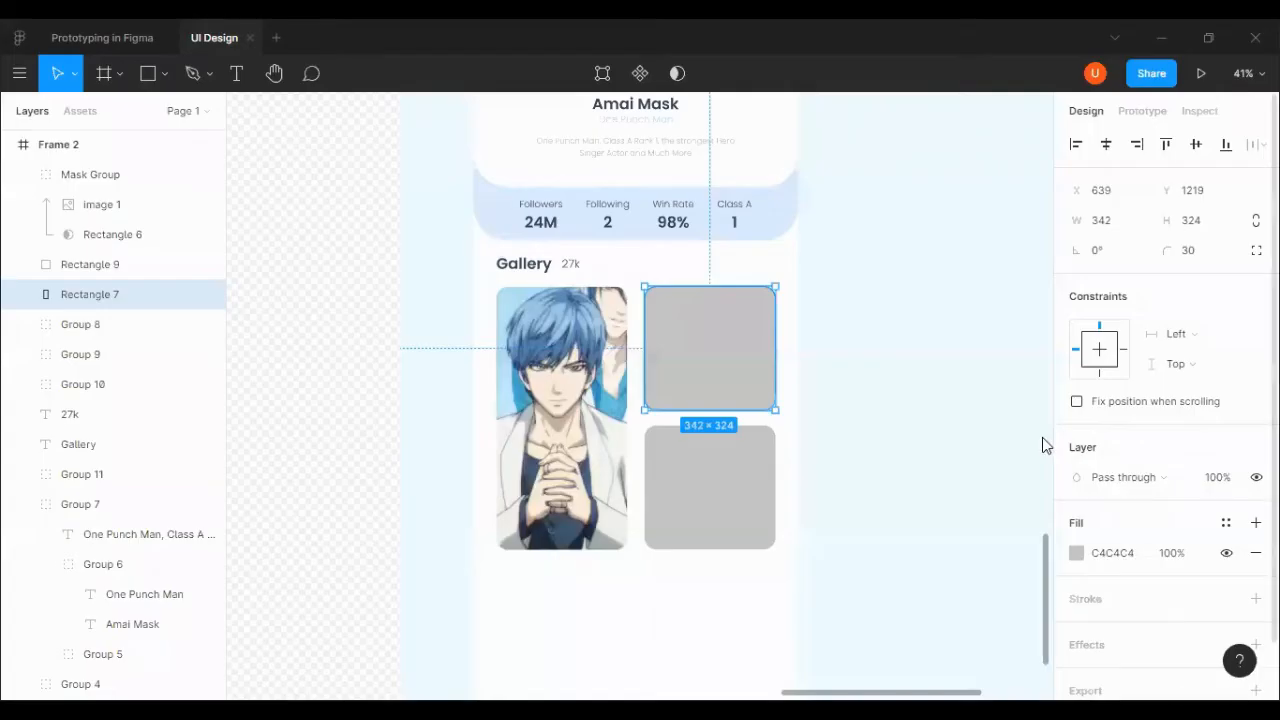
left_click(936, 424)
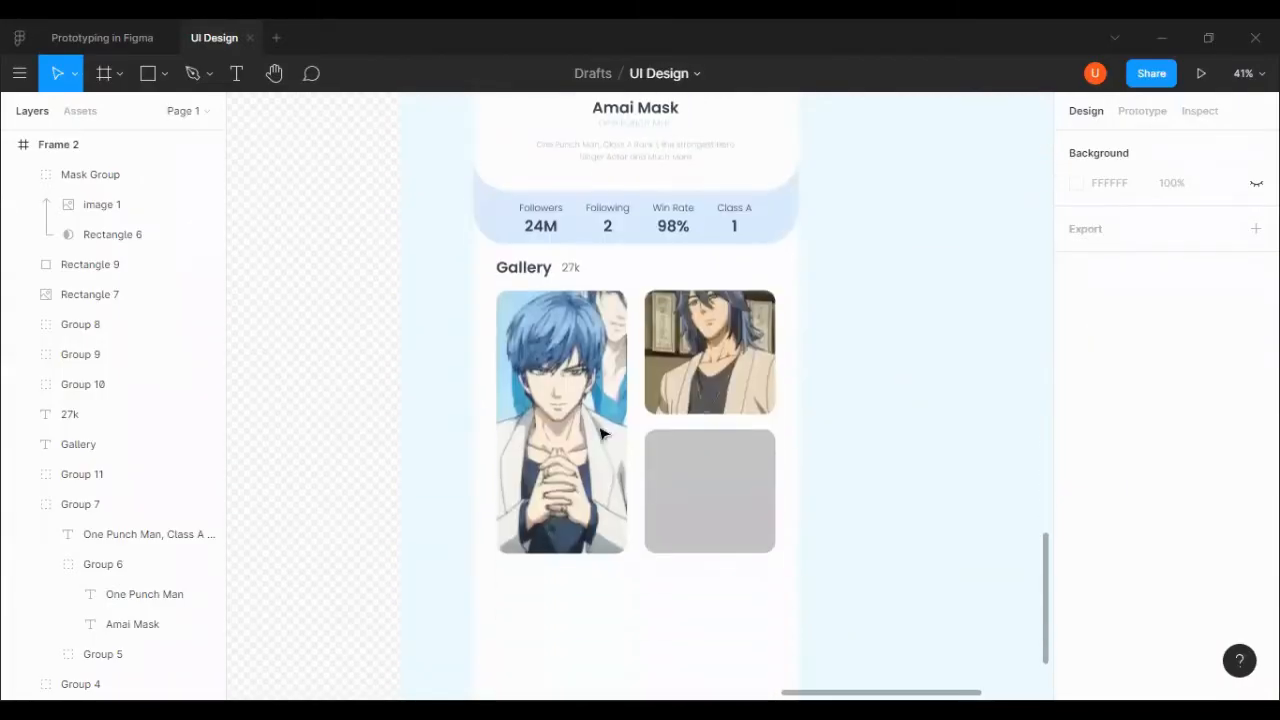
left_click(666, 489)
key("ctrl+v")
left_click(828, 487)
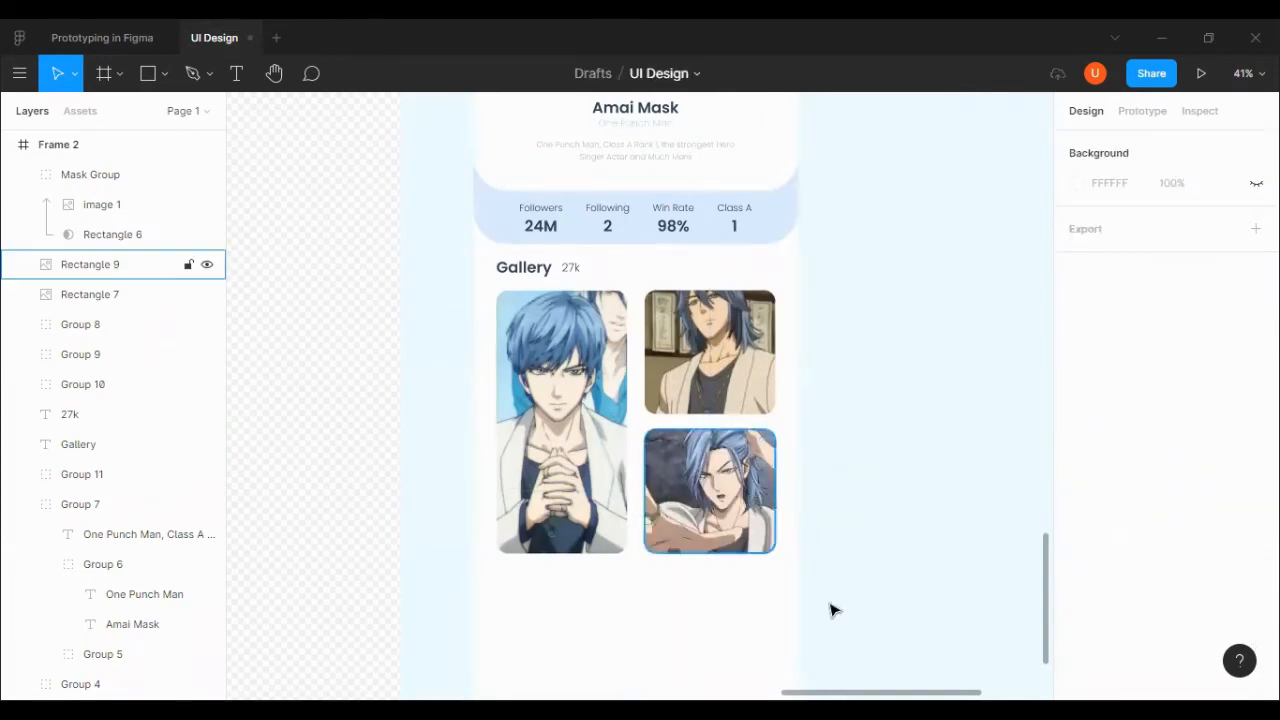
Draw a rectangle over the lower small gallery image and resize it to 342 × 325 to cover the image.
key("r")
left_click_drag(331, 291, 463, 429)
left_click_drag(374, 340, 660, 456)
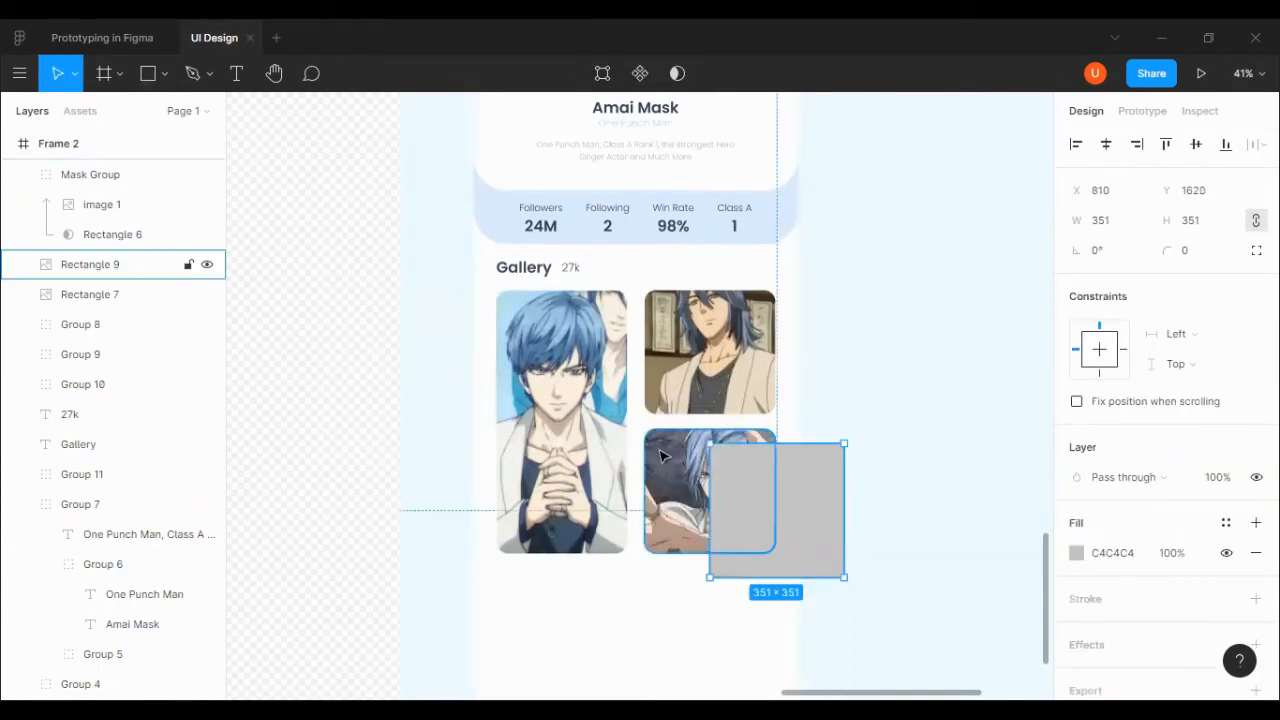
left_click(660, 456)
left_click_drag(793, 516, 735, 503)
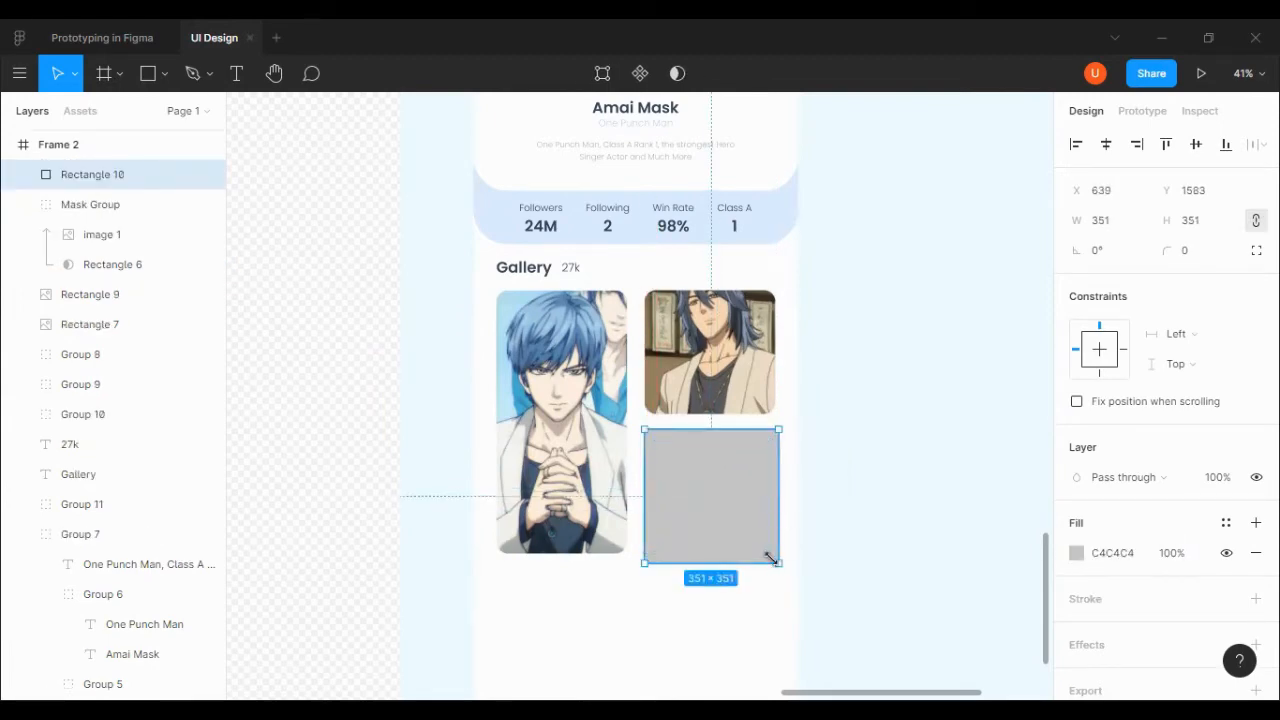
left_click(878, 496)
left_click(771, 484)
Set the covering rectangle's corner radius to 10, then raise it to 30 to match the image.
left_click(1192, 250)
type("10")
key("Return")
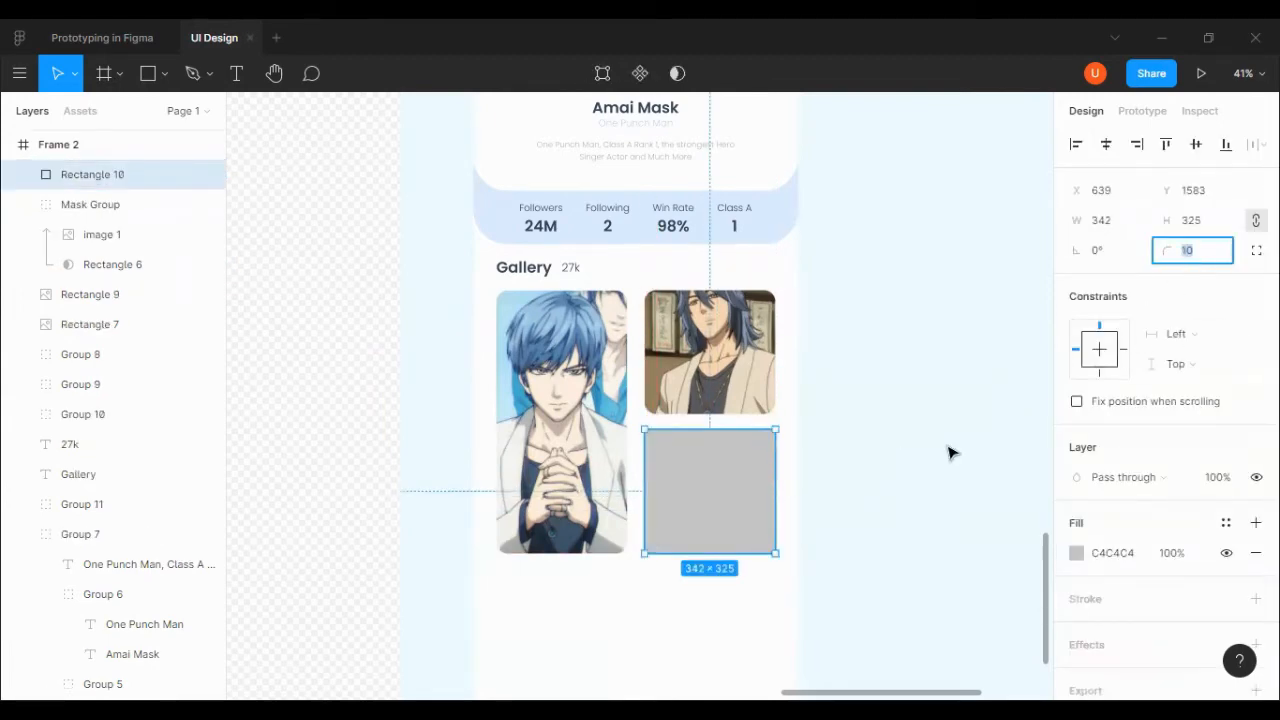
left_click(880, 490)
left_click(760, 488)
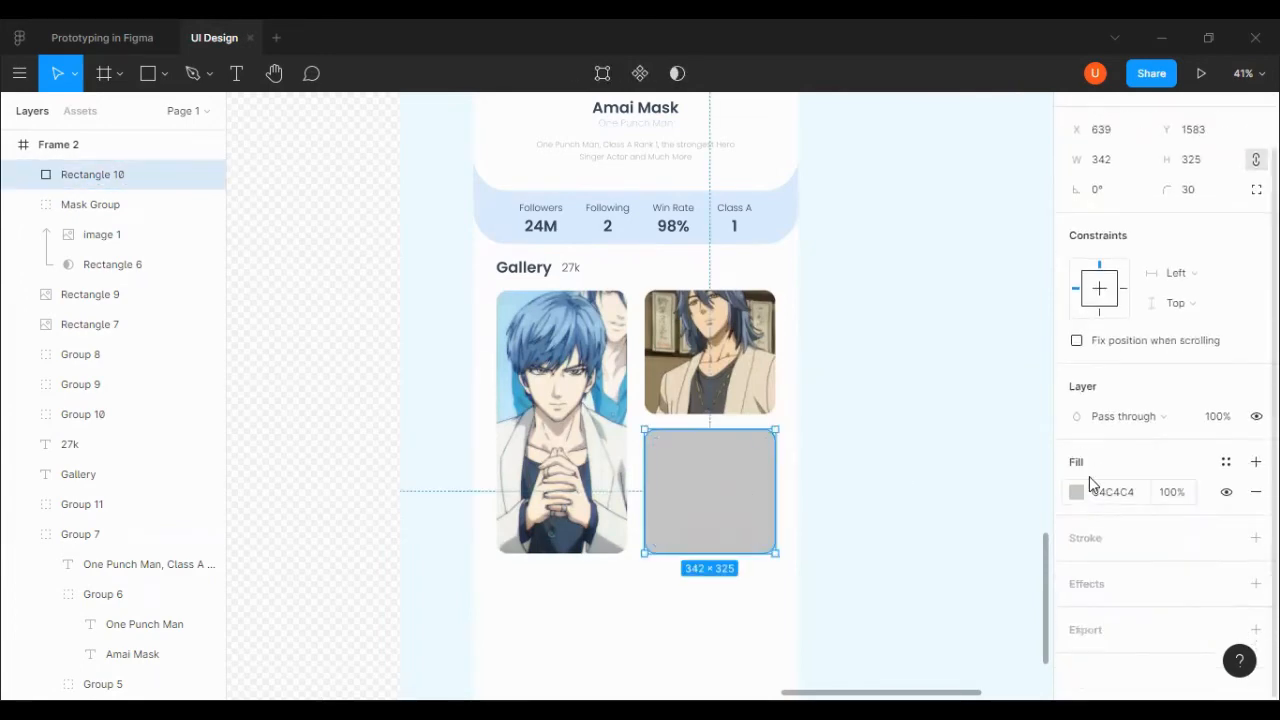
Fill the covering rectangle with black 000000 at 50% opacity.
left_click(1076, 492)
left_click_drag(940, 442, 824, 455)
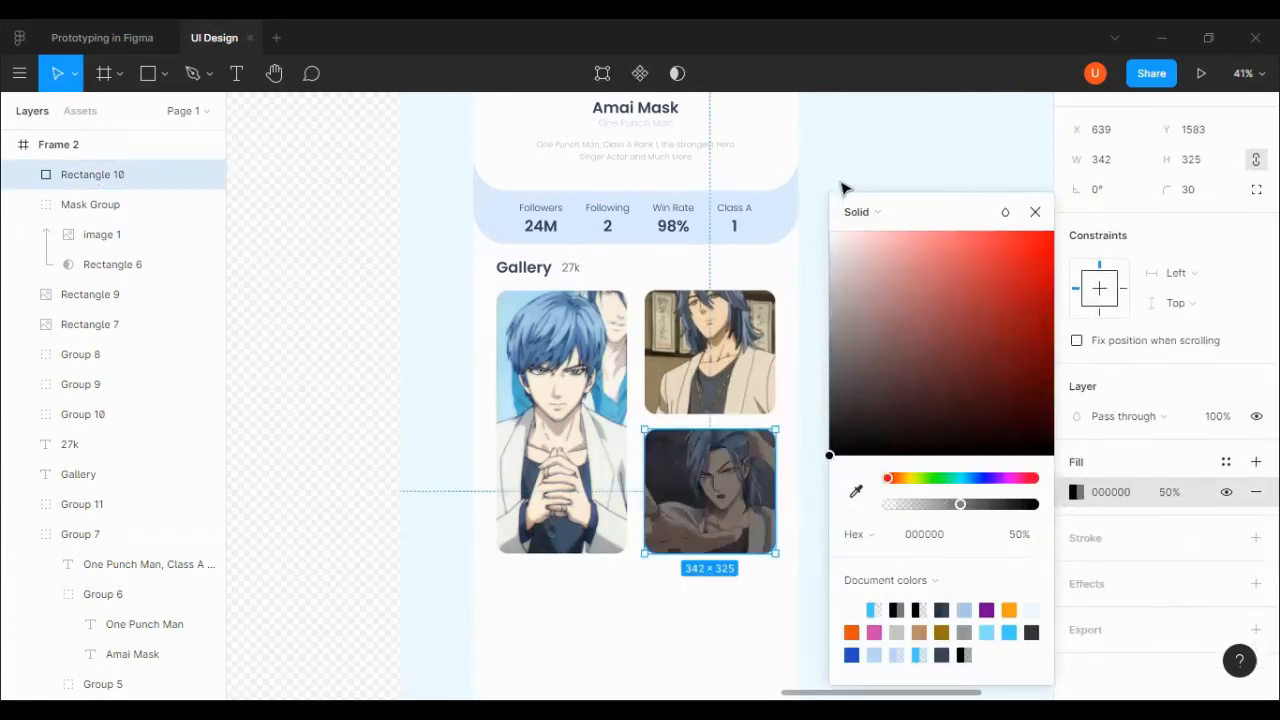
left_click(400, 274)
Draw a circle of about 140 × 140 centred on the darkened gallery image.
scroll(400, 274, "down", 1)
left_click(162, 84)
left_click(100, 190)
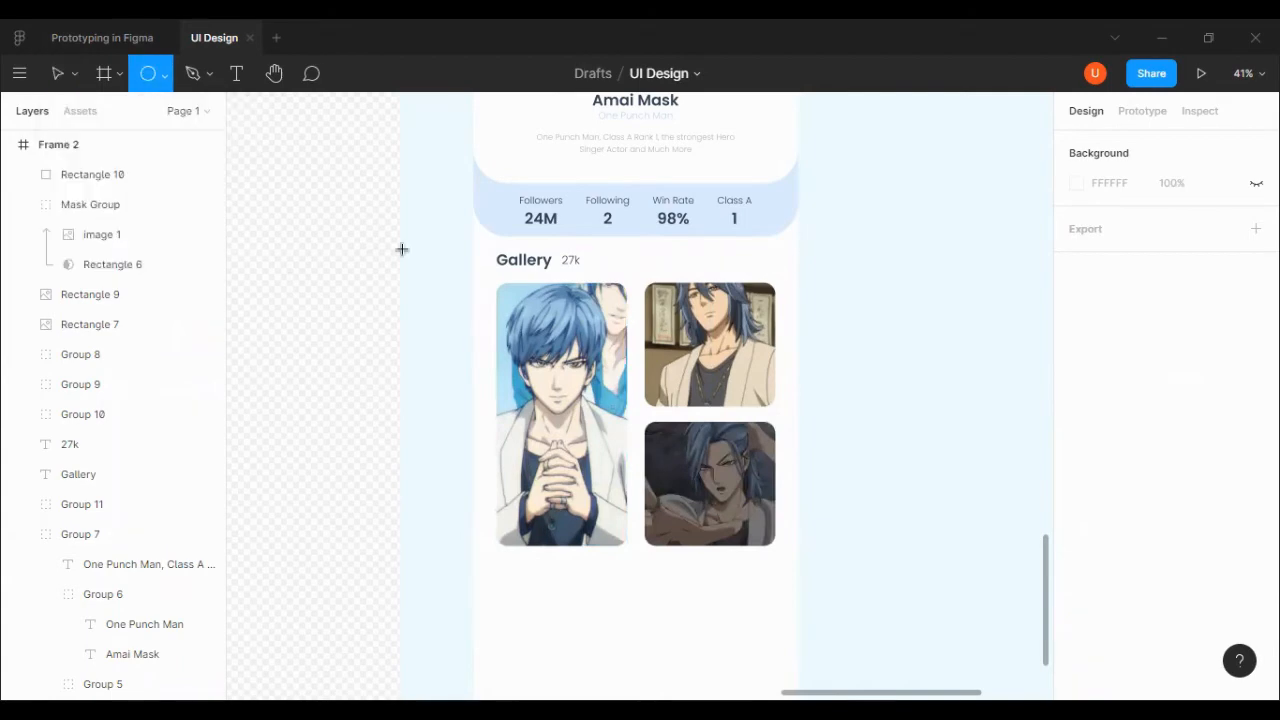
mouse_move(697, 456)
left_mouse_down()
mouse_move(750, 510)
mouse_move(729, 494)
left_mouse_up()
key("Escape")
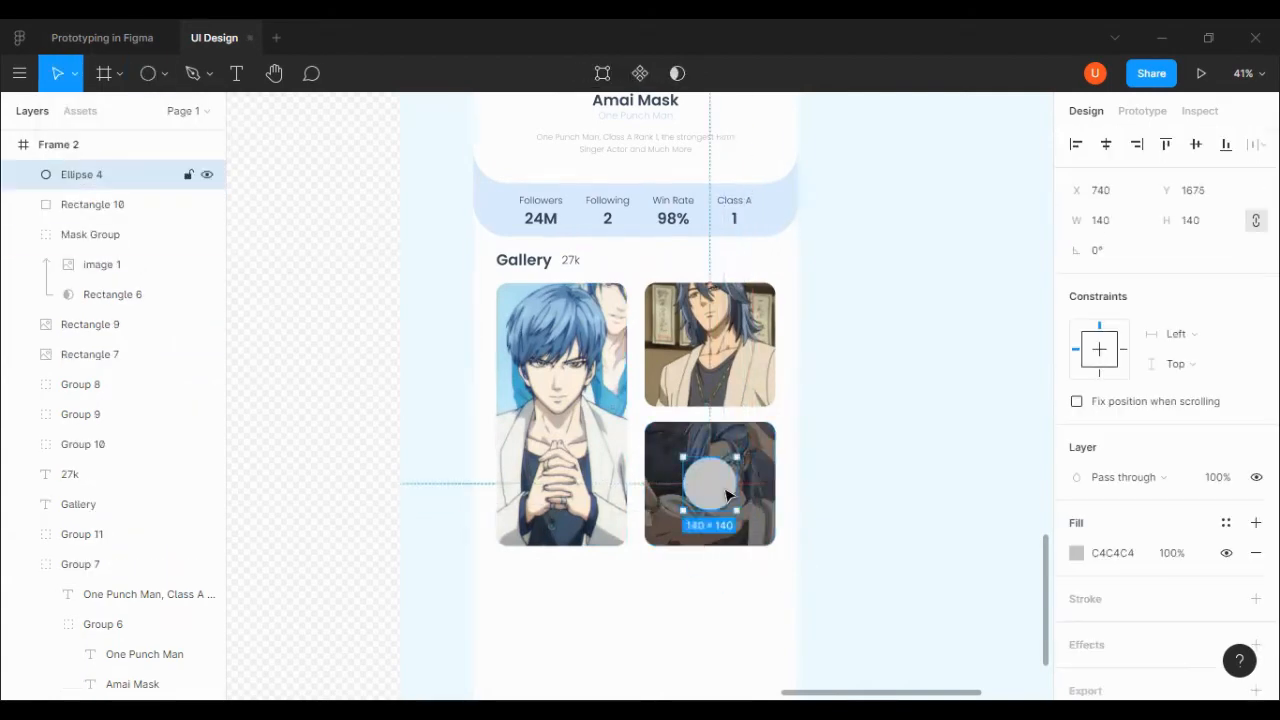
Turn the circle into a ring by removing its fill and giving it a thicker white FFFFFF stroke.
scroll(1166, 420, "down", 1)
left_click(1255, 538)
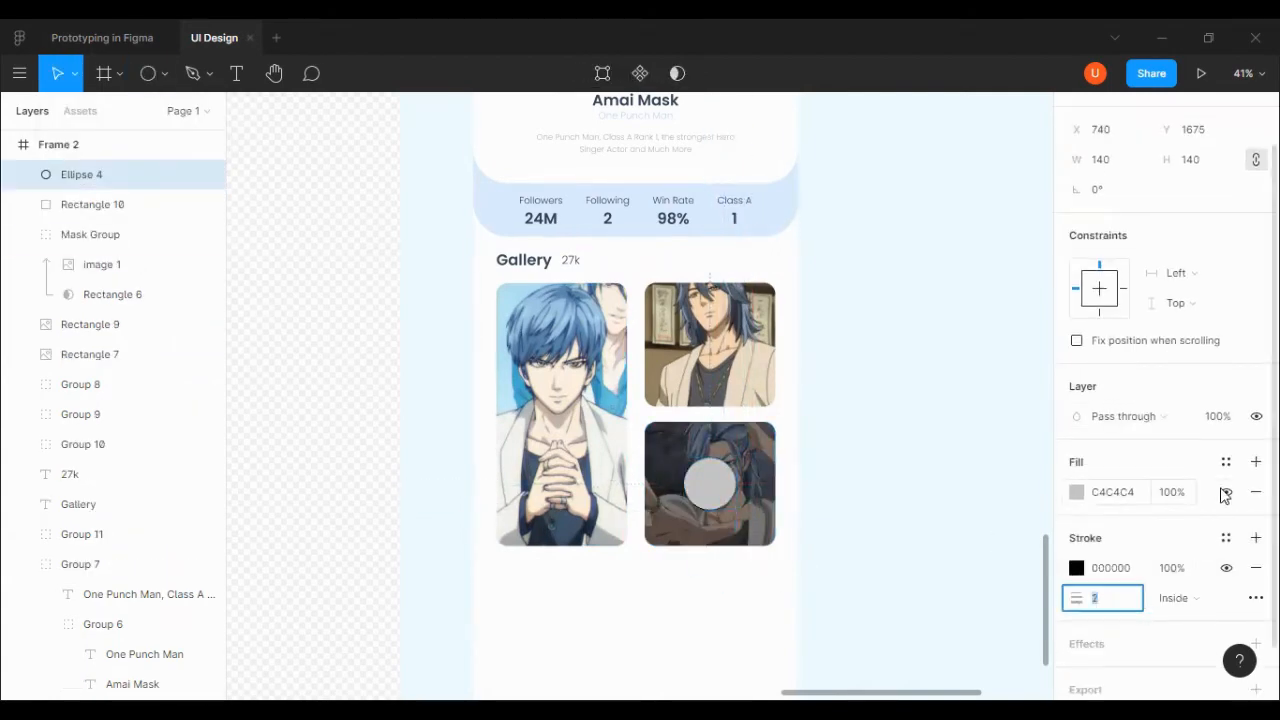
left_click(1256, 492)
left_click(1076, 538)
left_click(831, 232)
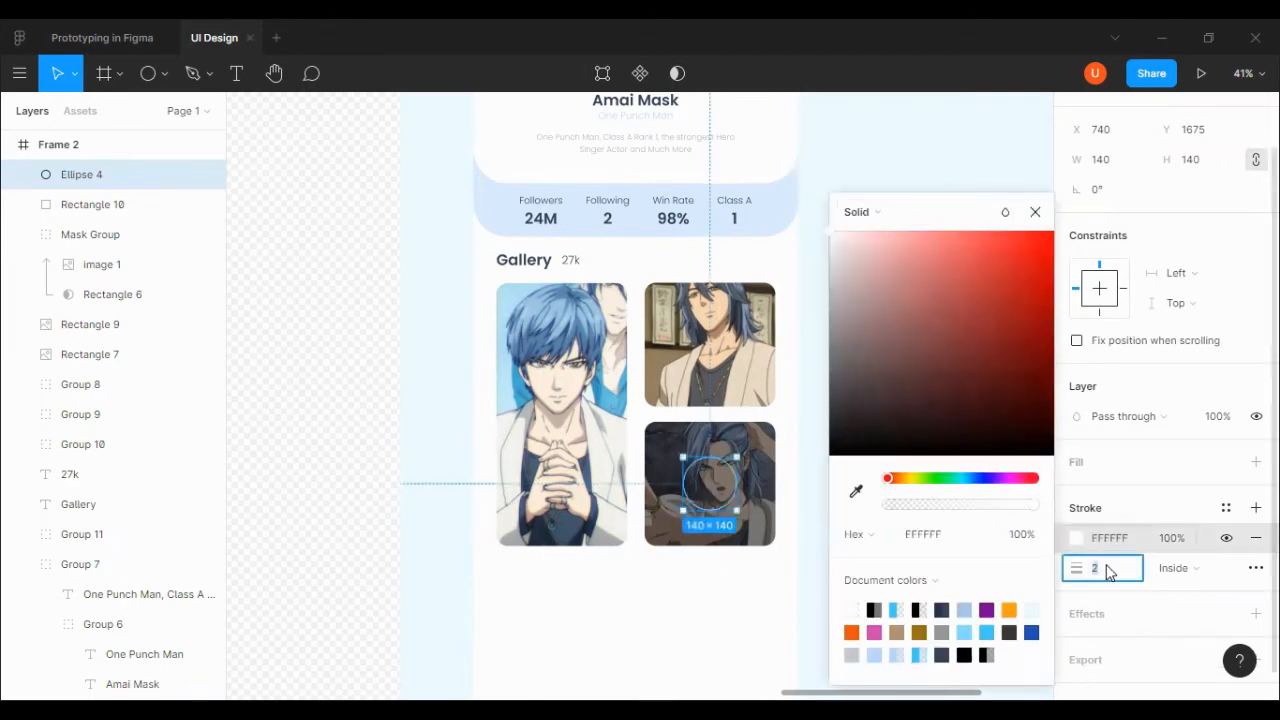
left_click(397, 513)
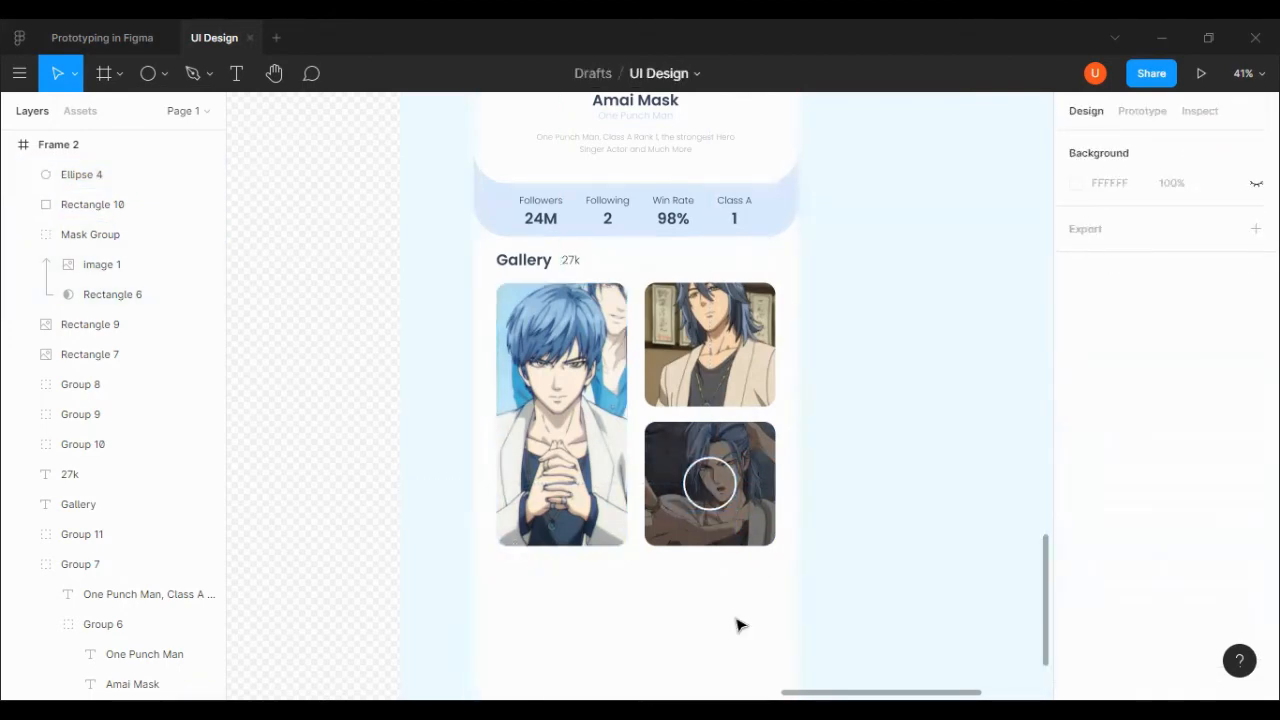
Move the 27k label into the ring on the darkened image, bring it to the front and change it to 24.
left_click(548, 262)
left_click(569, 264)
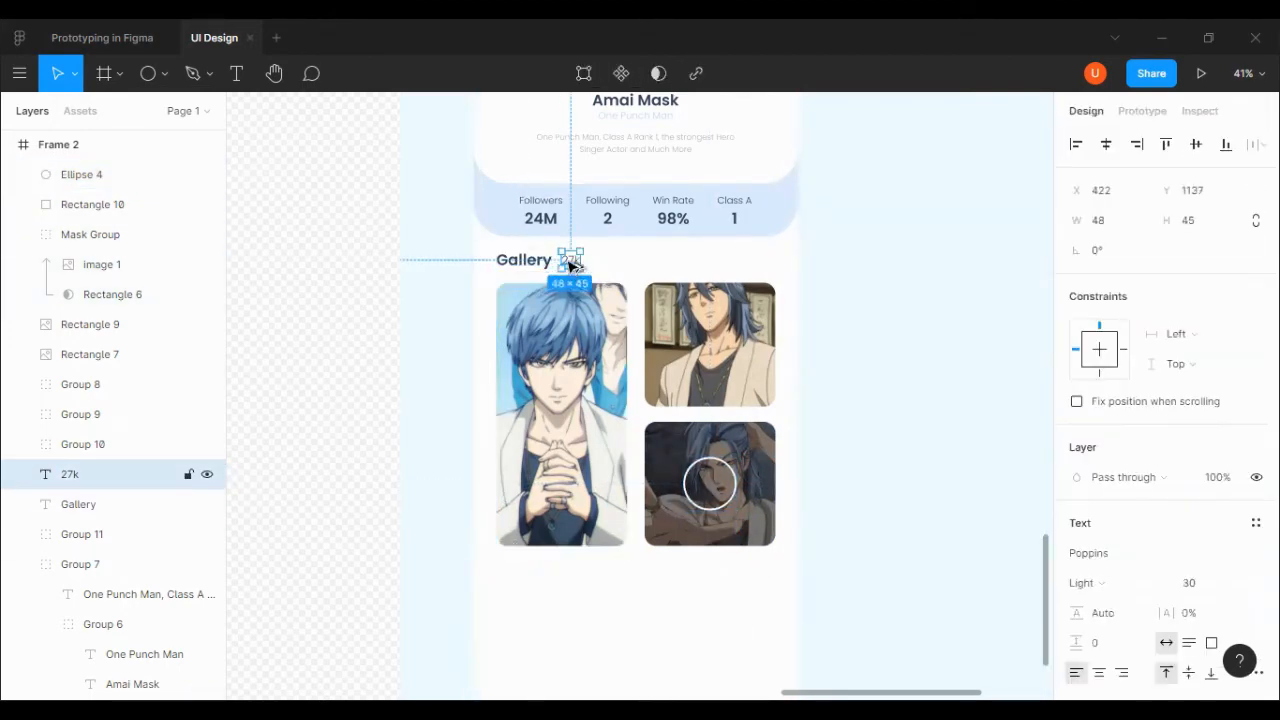
left_click_drag(569, 264, 705, 486)
key("ctrl+shift+]")
scroll(715, 480, "up", 3)
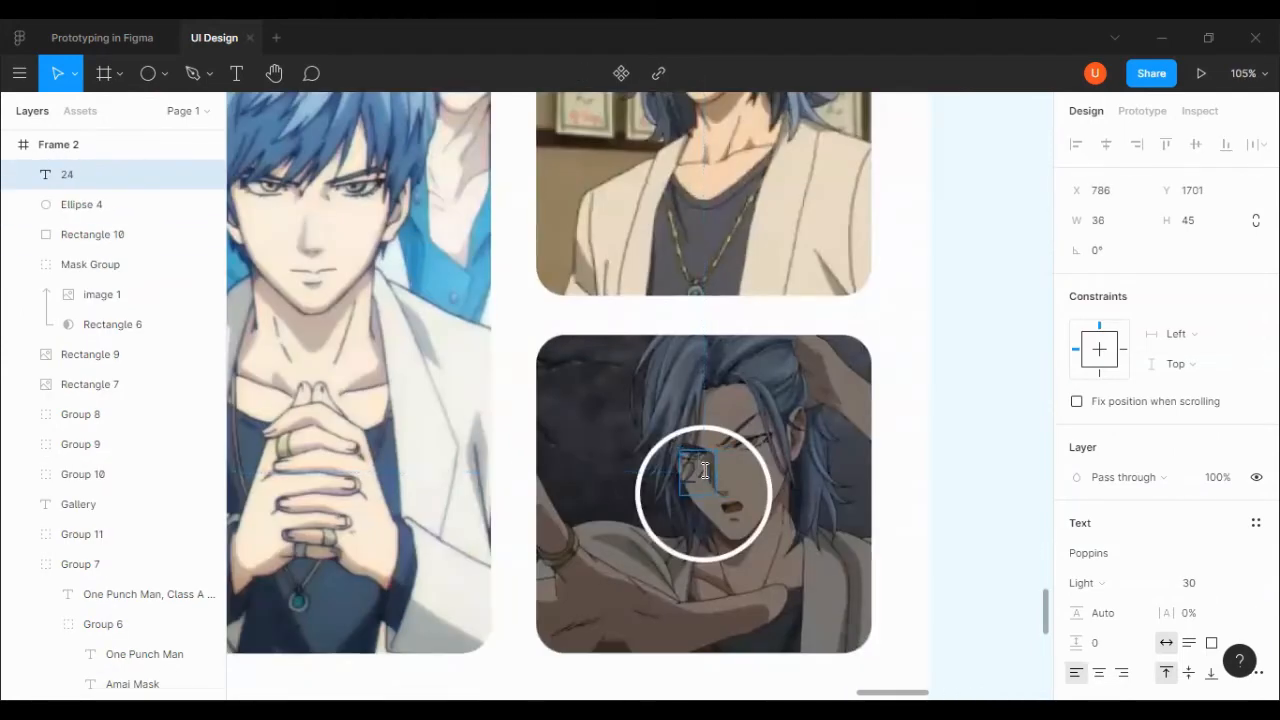
Set the 24 label to Regular weight and colour it white FFFFFF.
left_click(1119, 581)
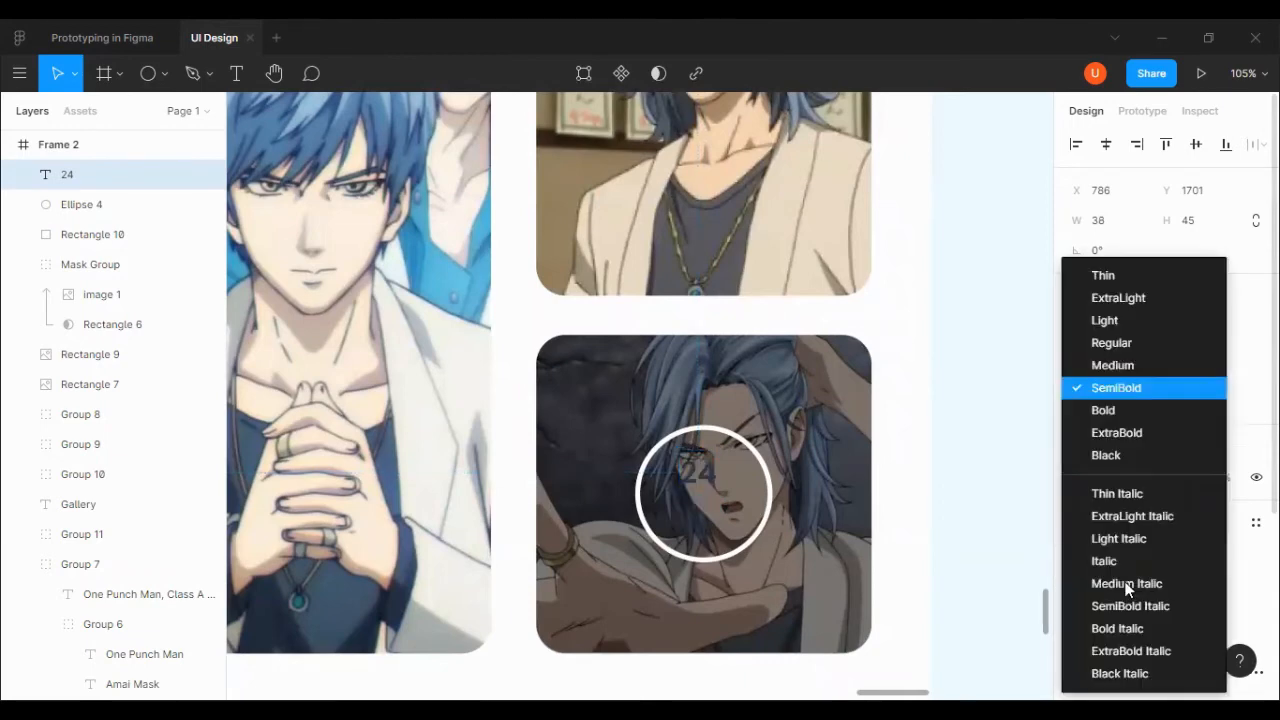
left_click(1100, 341)
scroll(1077, 480, "down", 2)
left_click(1077, 569)
left_click_drag(944, 388, 788, 178)
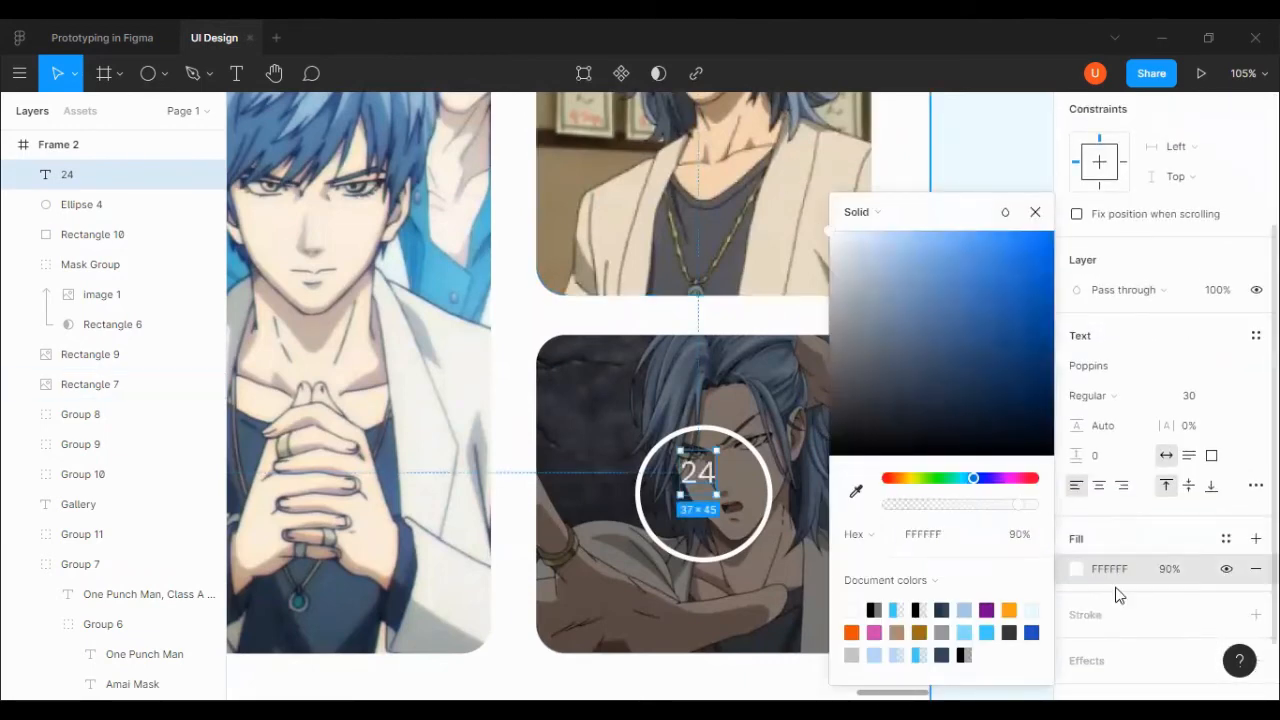
Set the 24 label's font size to 40 and centre it horizontally and vertically in the ring.
left_click(1189, 396)
type("40")
key("Return")
left_click(762, 460, "shift")
scroll(1197, 172, "up", 3)
left_click(1195, 144)
left_click(1106, 146)
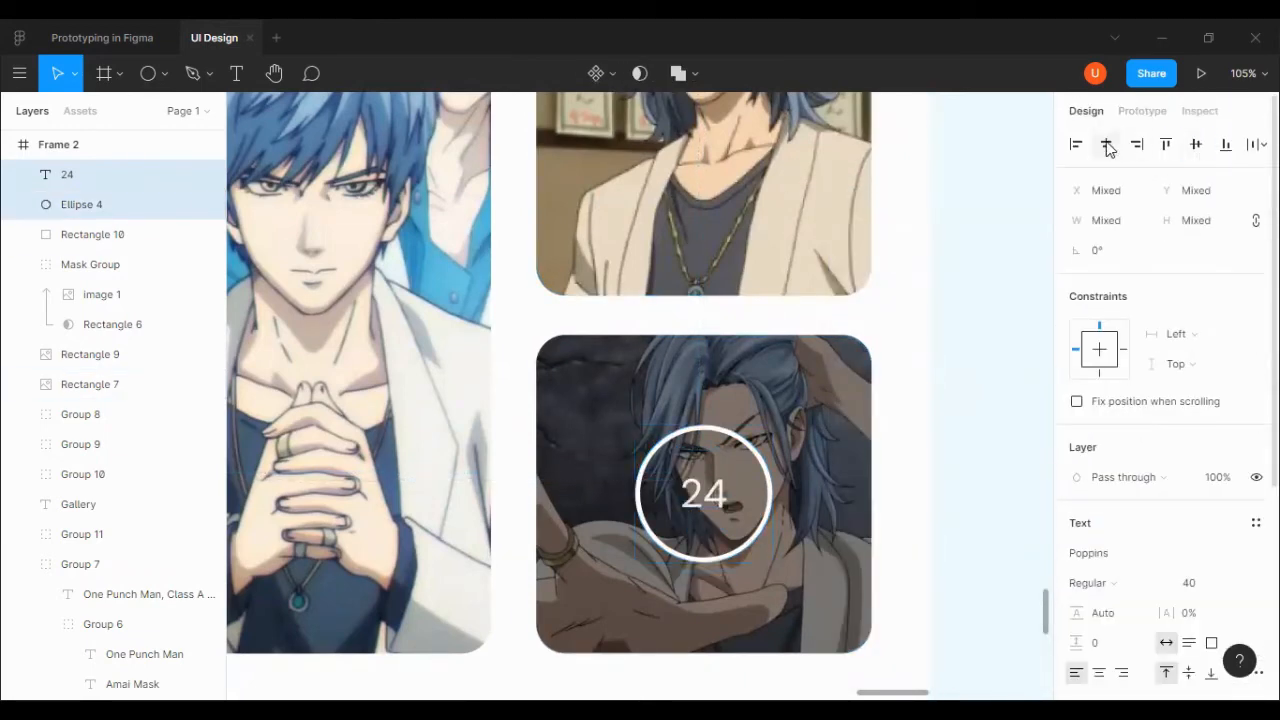
left_click(975, 380)
Change the 24 label to +24 at font size 35 and centre it in the ring again.
left_click(705, 494)
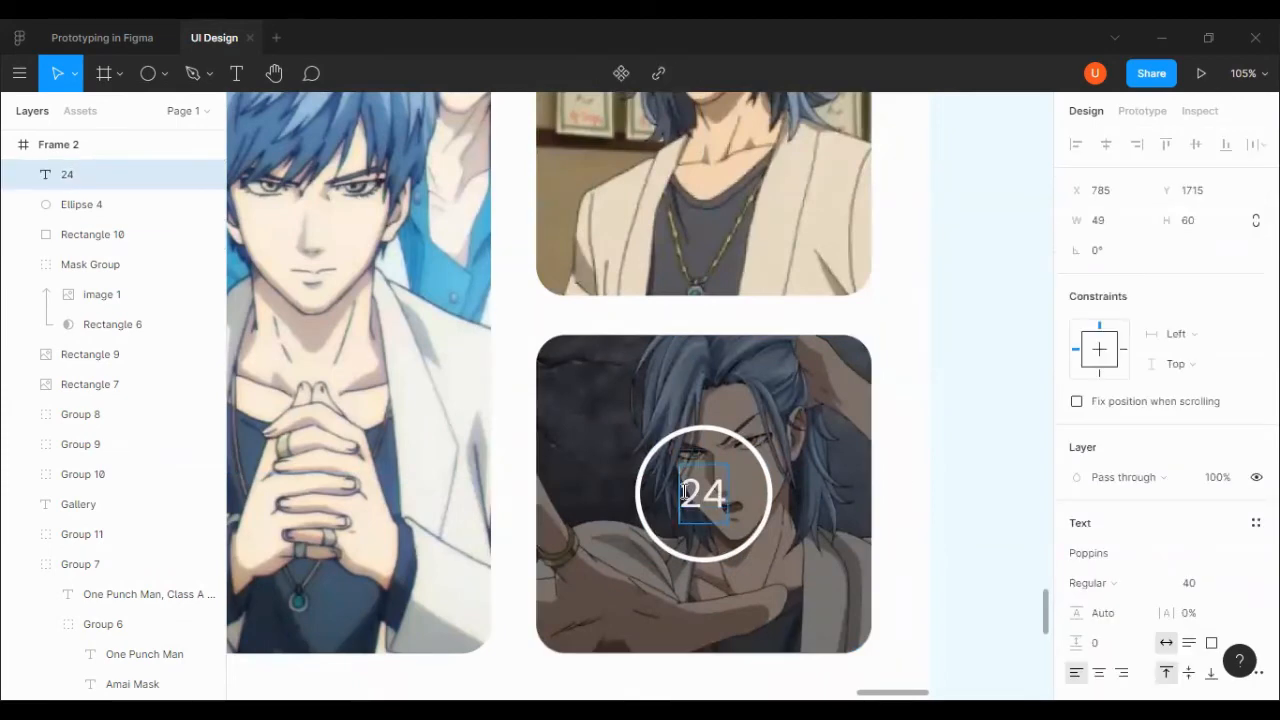
left_click(683, 491)
type("+")
key("Escape")
key("Return")
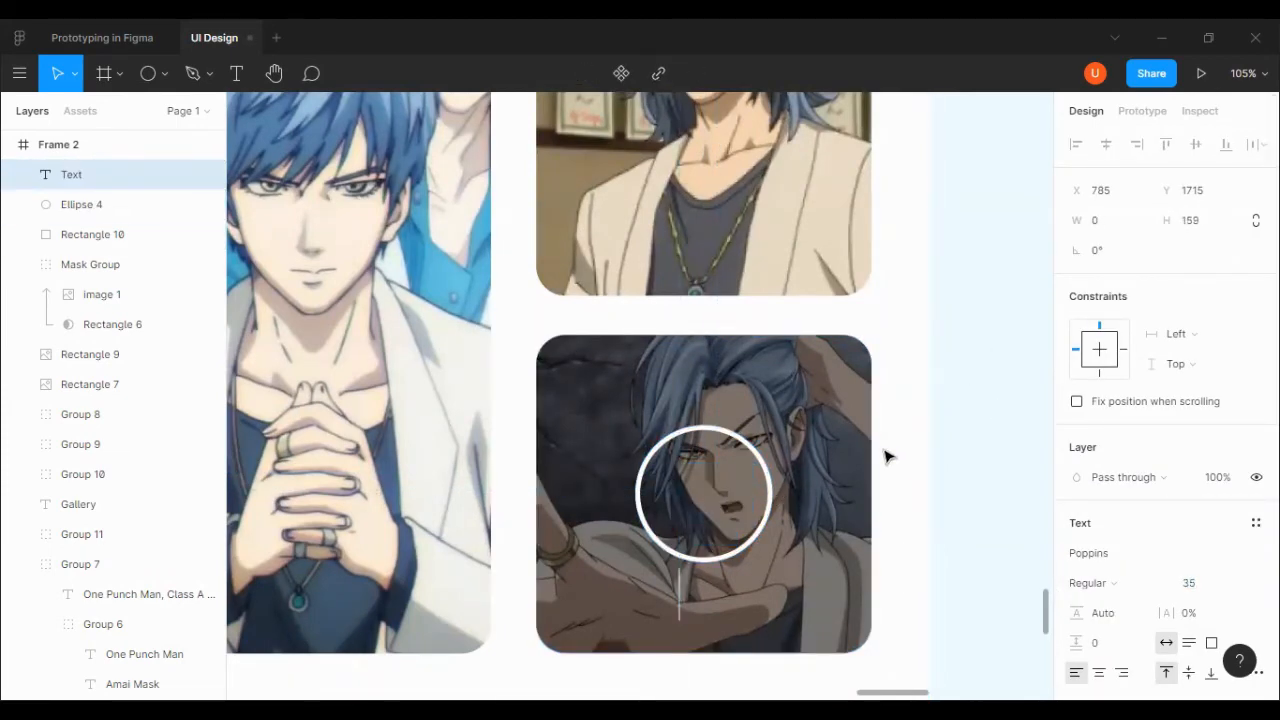
left_click(100, 204, "shift")
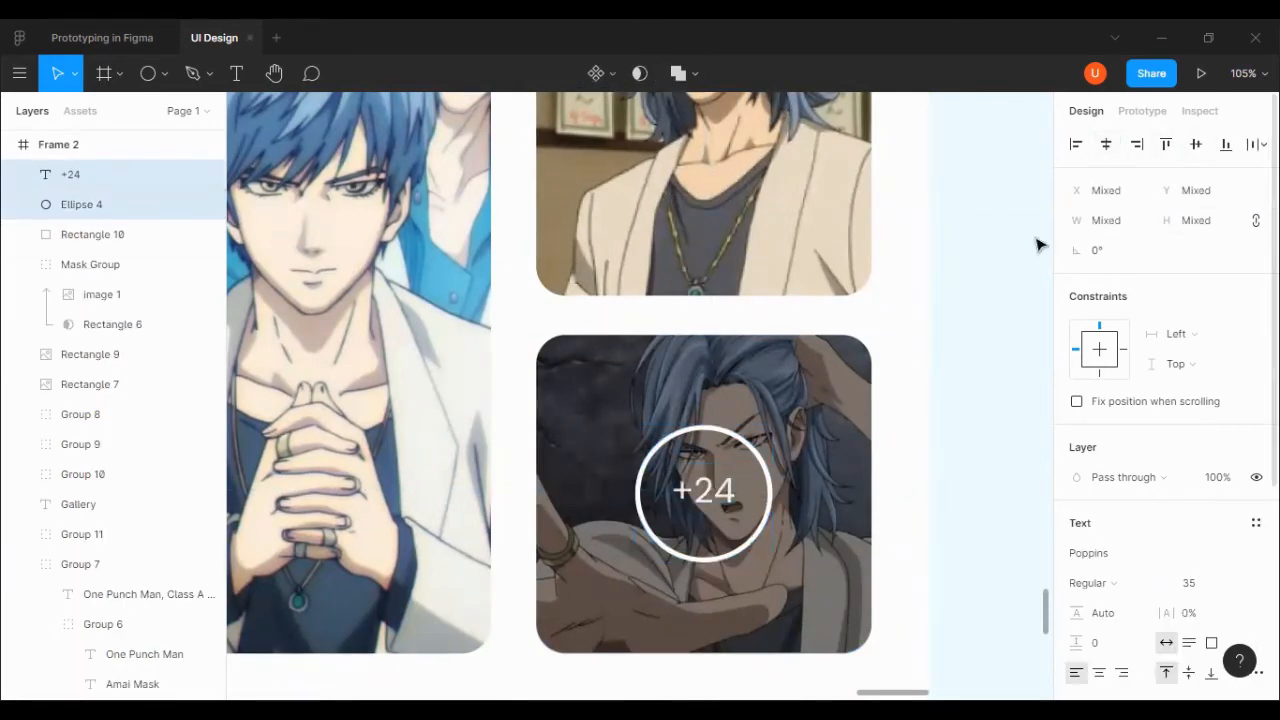
left_click(984, 300)
Examine the card's overall layout, including the statistics band, the gallery and the empty space beneath it.
left_click(714, 490)
left_click(910, 433)
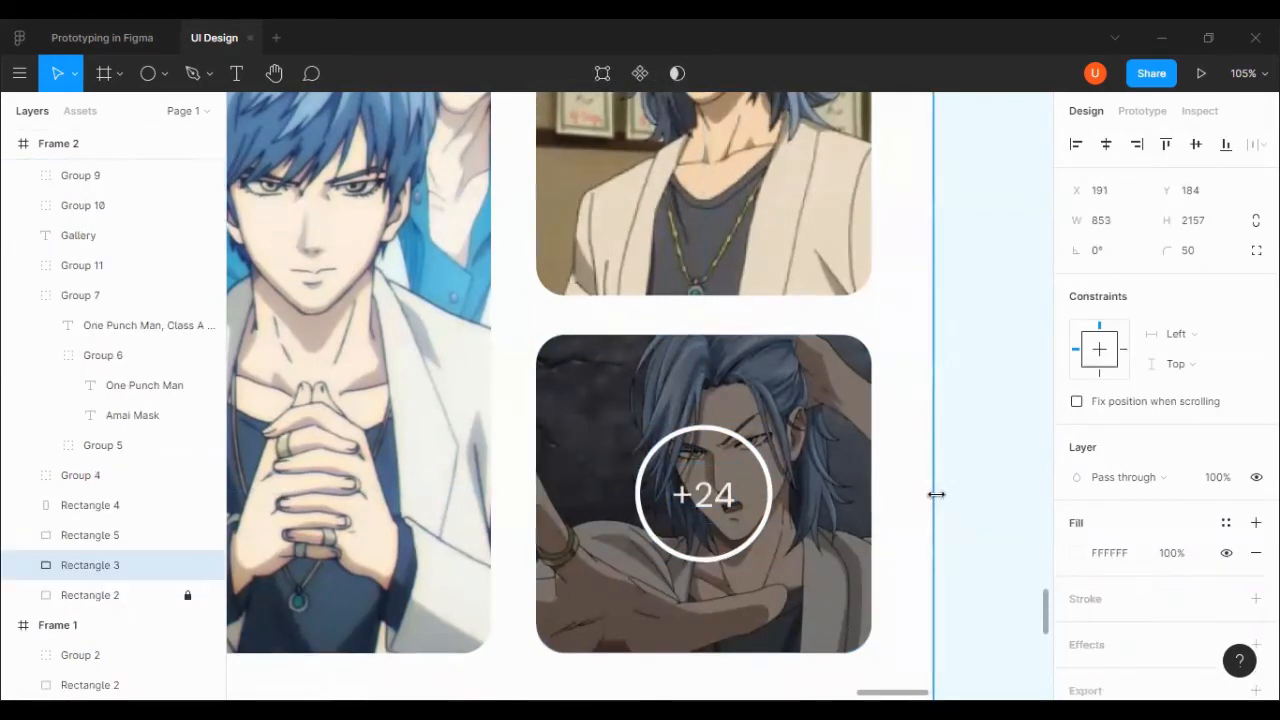
left_click(949, 446)
scroll(950, 447, "down", 1)
scroll(949, 446, "down", 5)
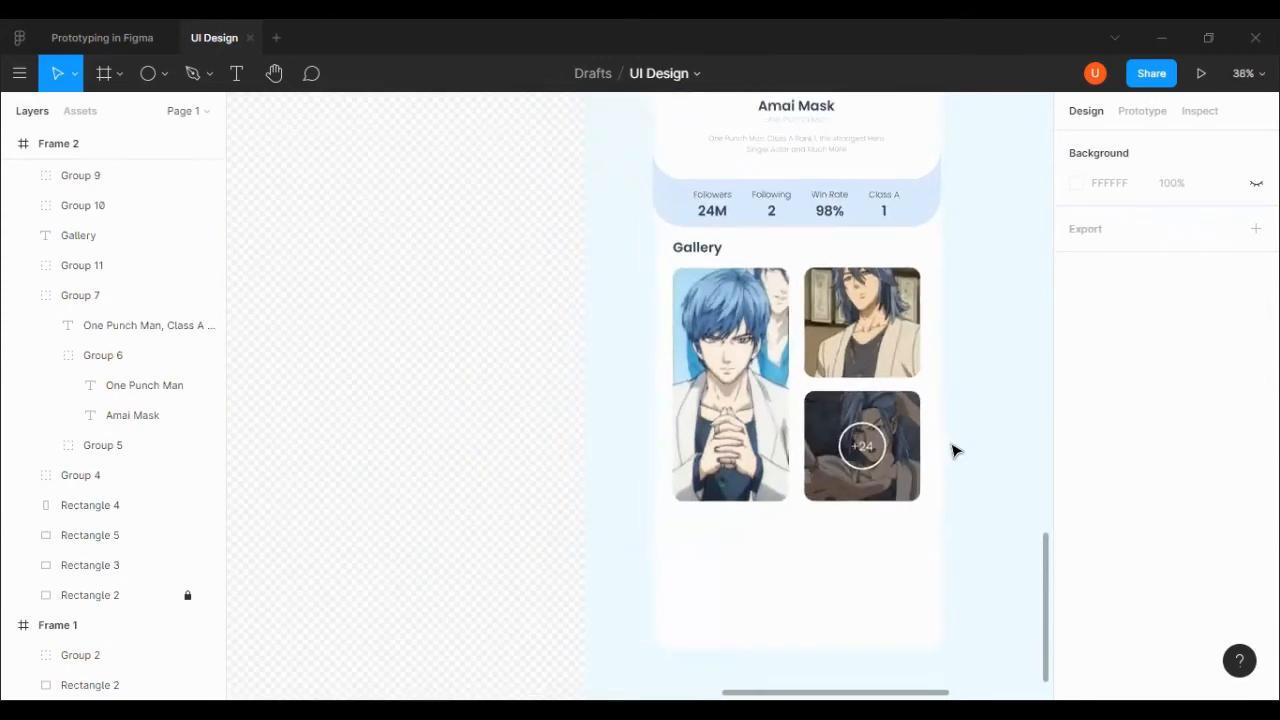
scroll(955, 448, "right", 3)
scroll(700, 455, "down", 1)
scroll(615, 465, "up", 4)
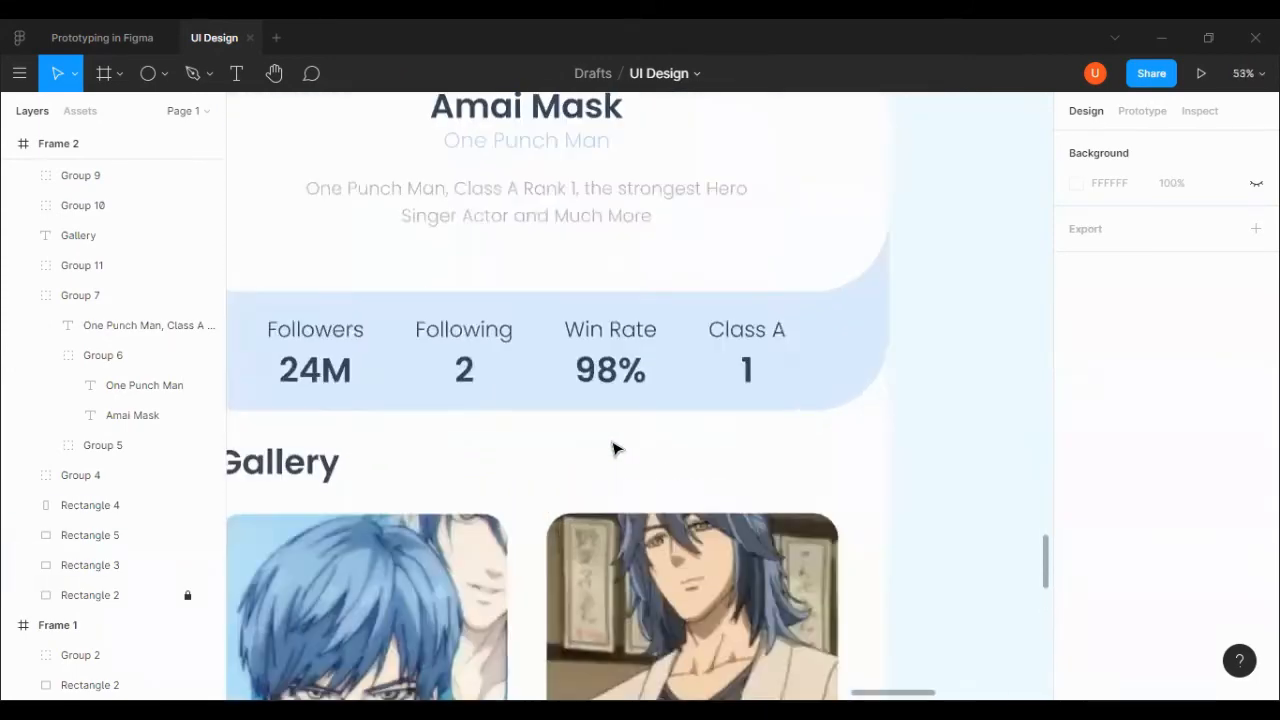
scroll(614, 450, "down", 3)
scroll(460, 526, "left", 2)
scroll(422, 519, "down", 5)
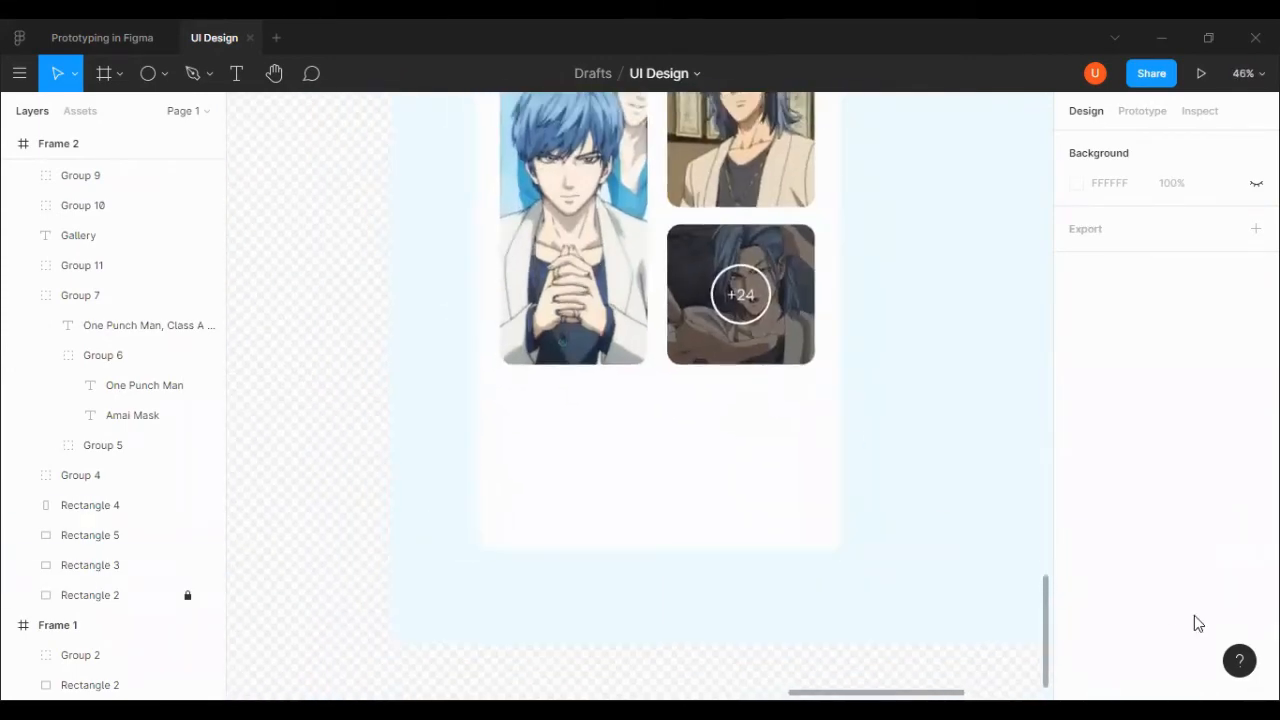
scroll(486, 440, "up", 3)
Place a copy of the Gallery title directly below the gallery images and change its text to Videos.
left_click(549, 354)
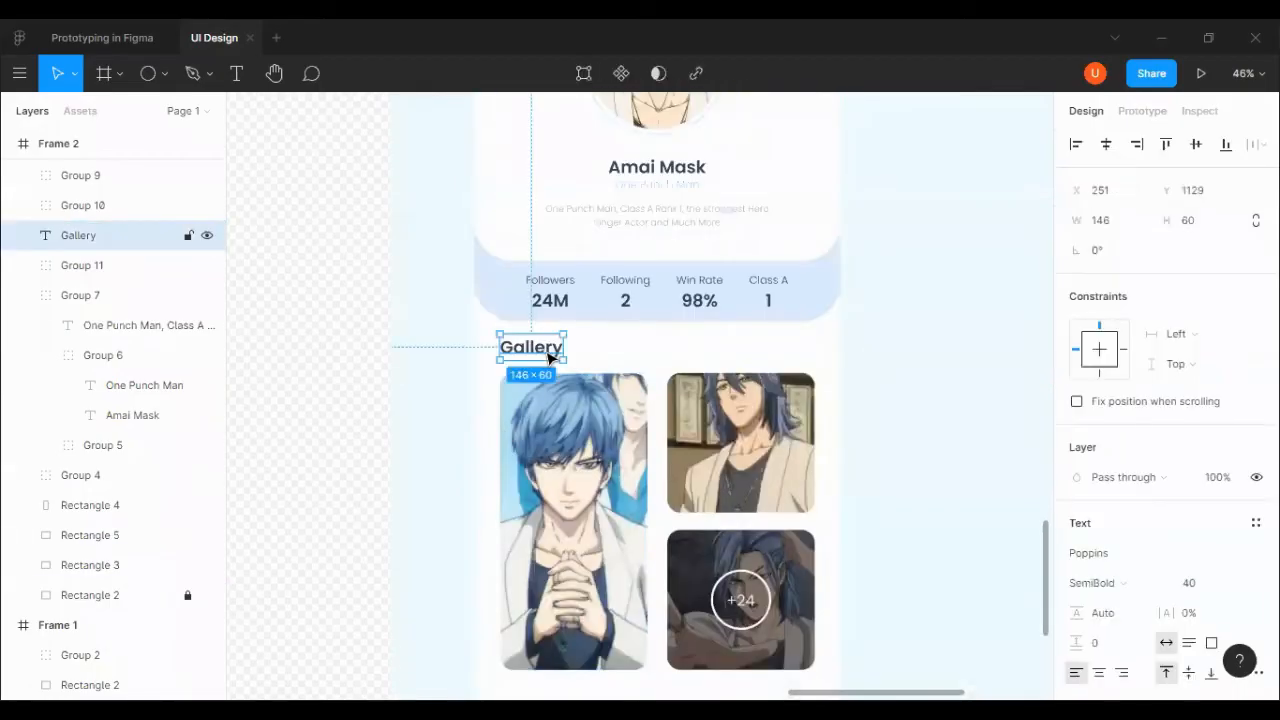
key("ctrl+v")
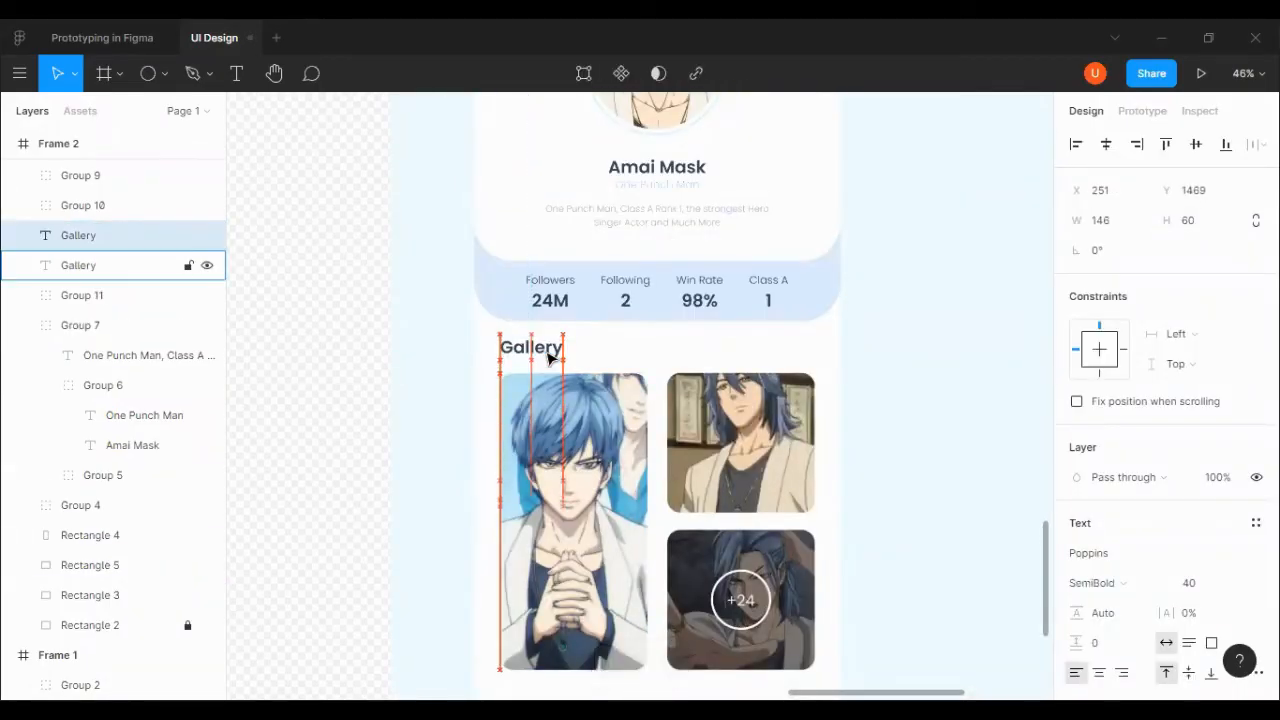
scroll(783, 465, "down", 1)
key("Up")
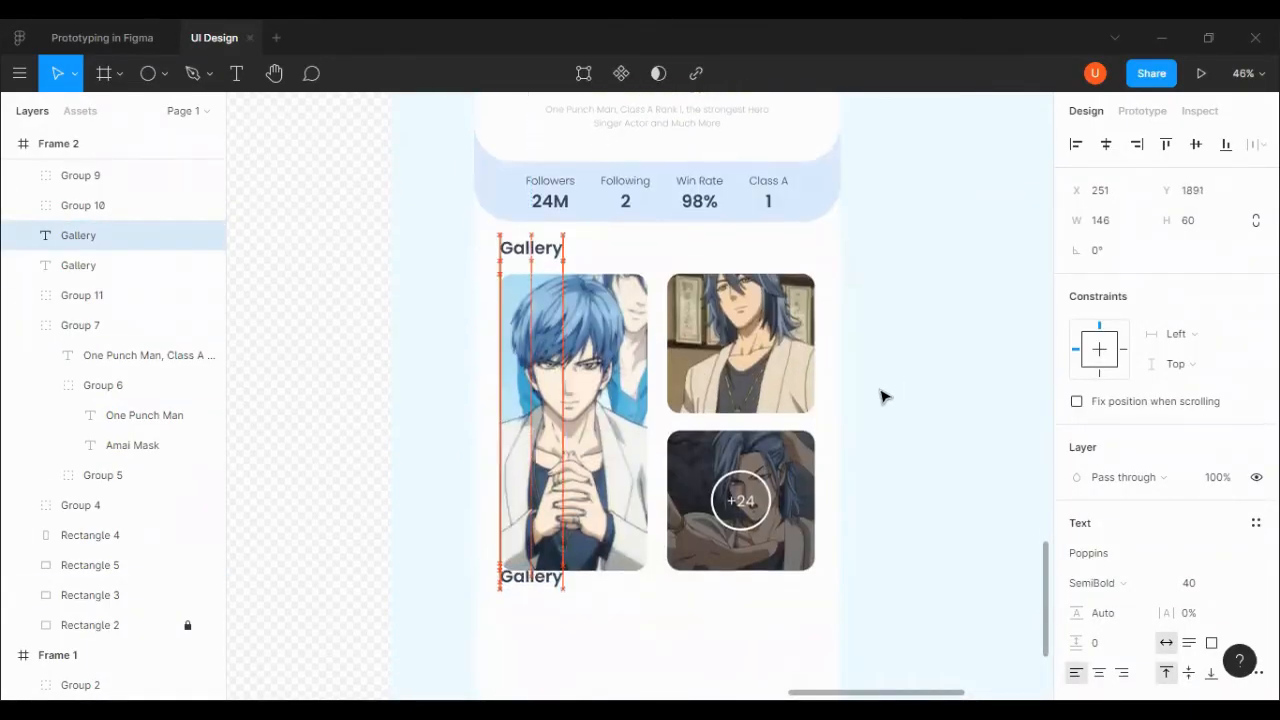
scroll(374, 529, "down", 1)
double_click(513, 518)
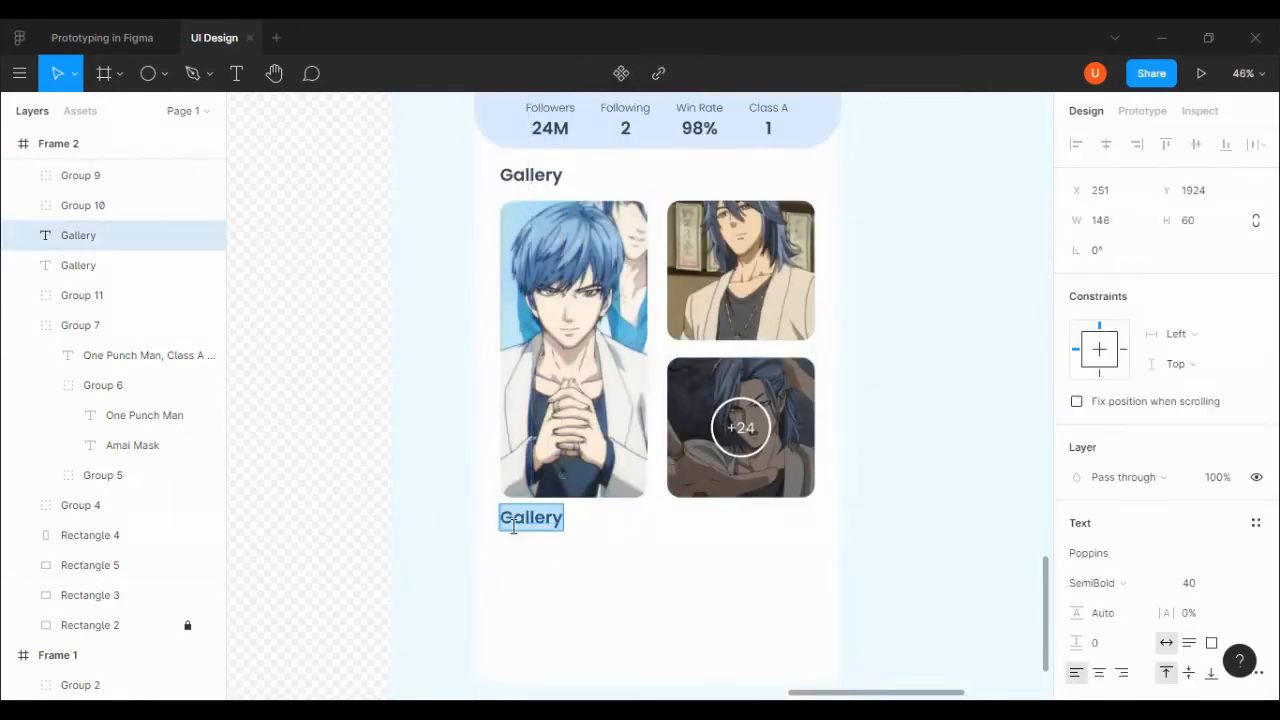
left_click(413, 505)
scroll(351, 474, "down", 1)
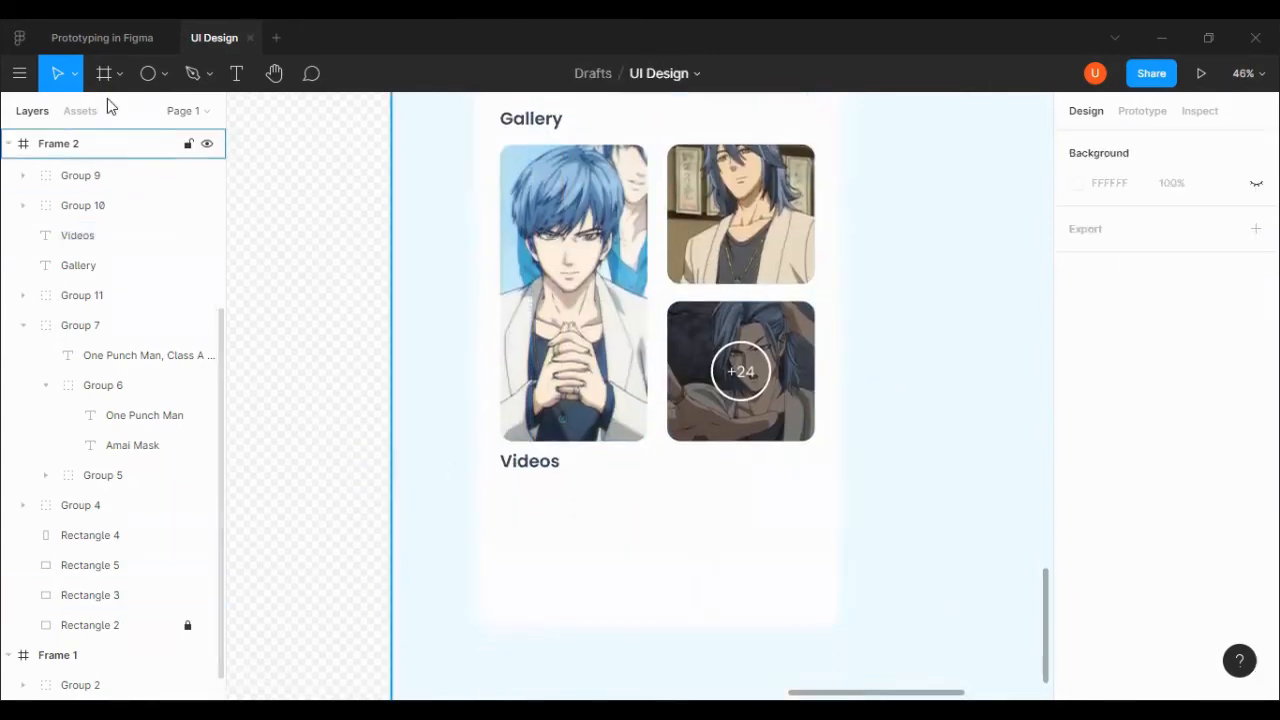
left_click(148, 73)
mouse_move(501, 420)
left_mouse_down()
mouse_move(611, 534)
mouse_move(805, 560)
left_mouse_up()
key("ctrl+z")
Draw a rectangle of about 729 × 376 and place it directly below the Videos title, aligned with the gallery's width.
left_click(164, 75)
left_click(150, 112)
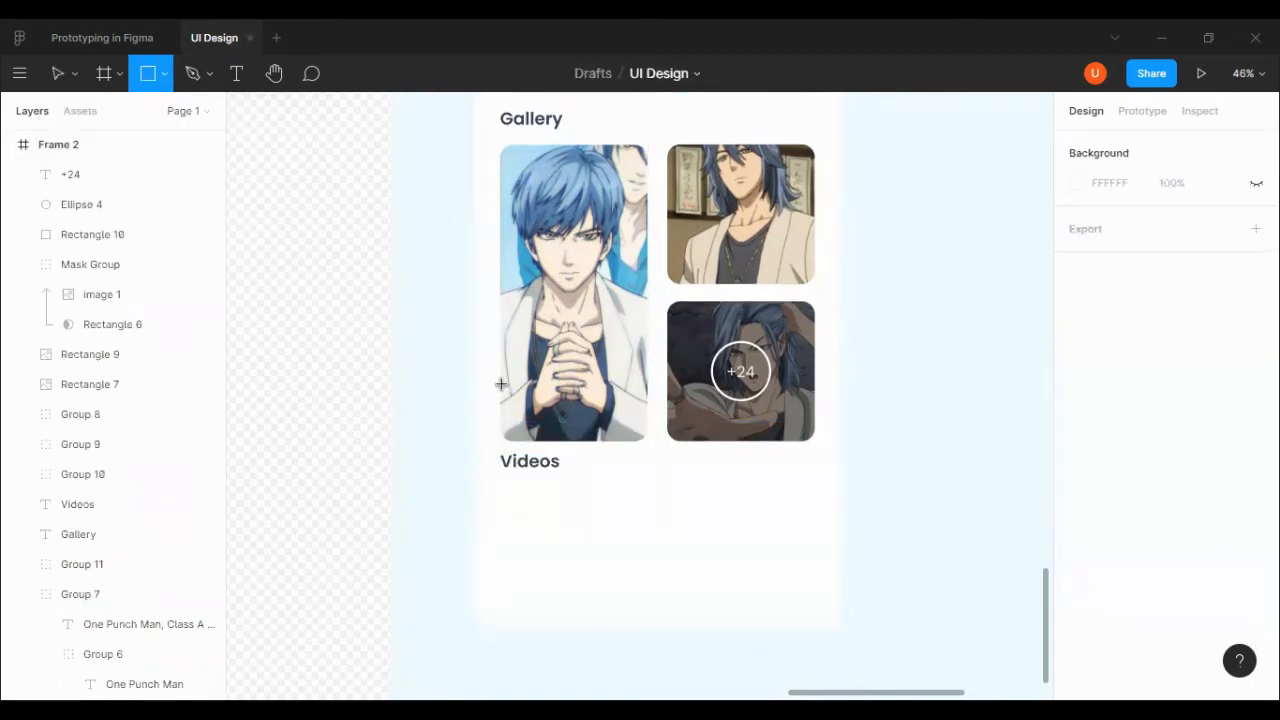
mouse_move(501, 384)
left_mouse_down()
mouse_move(797, 553)
mouse_move(815, 546)
left_mouse_up()
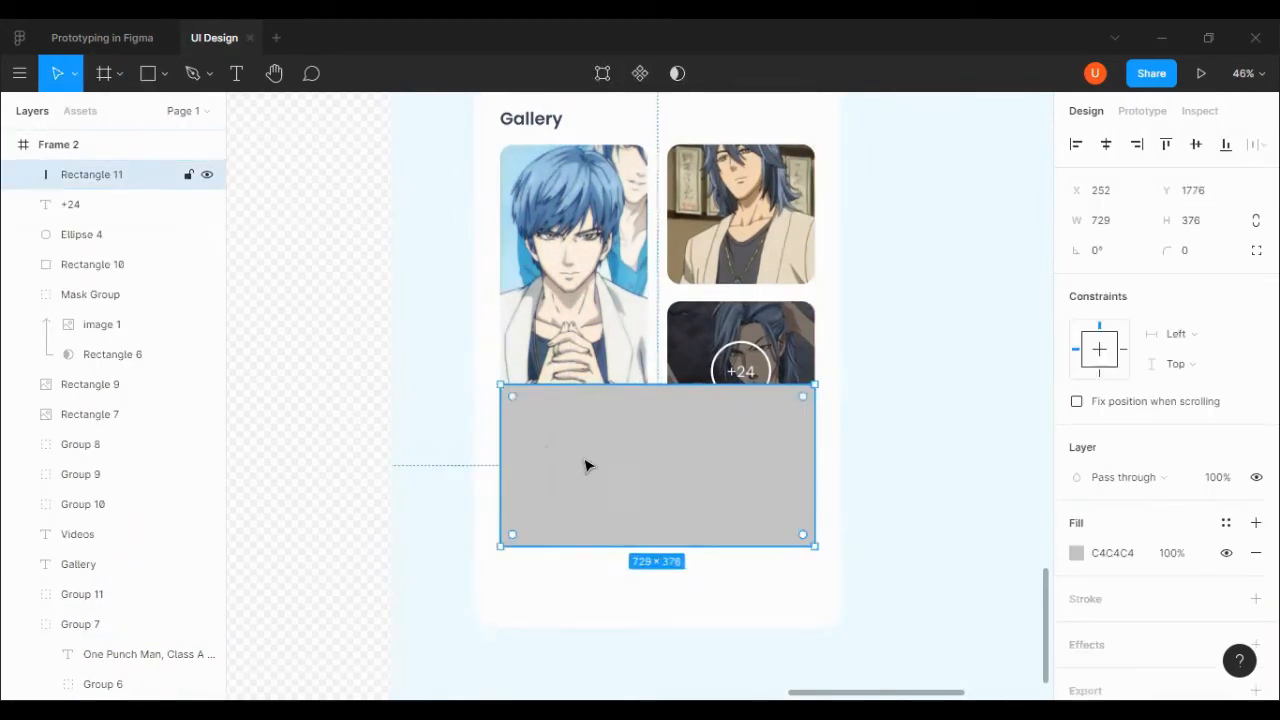
left_click_drag(587, 466, 781, 508)
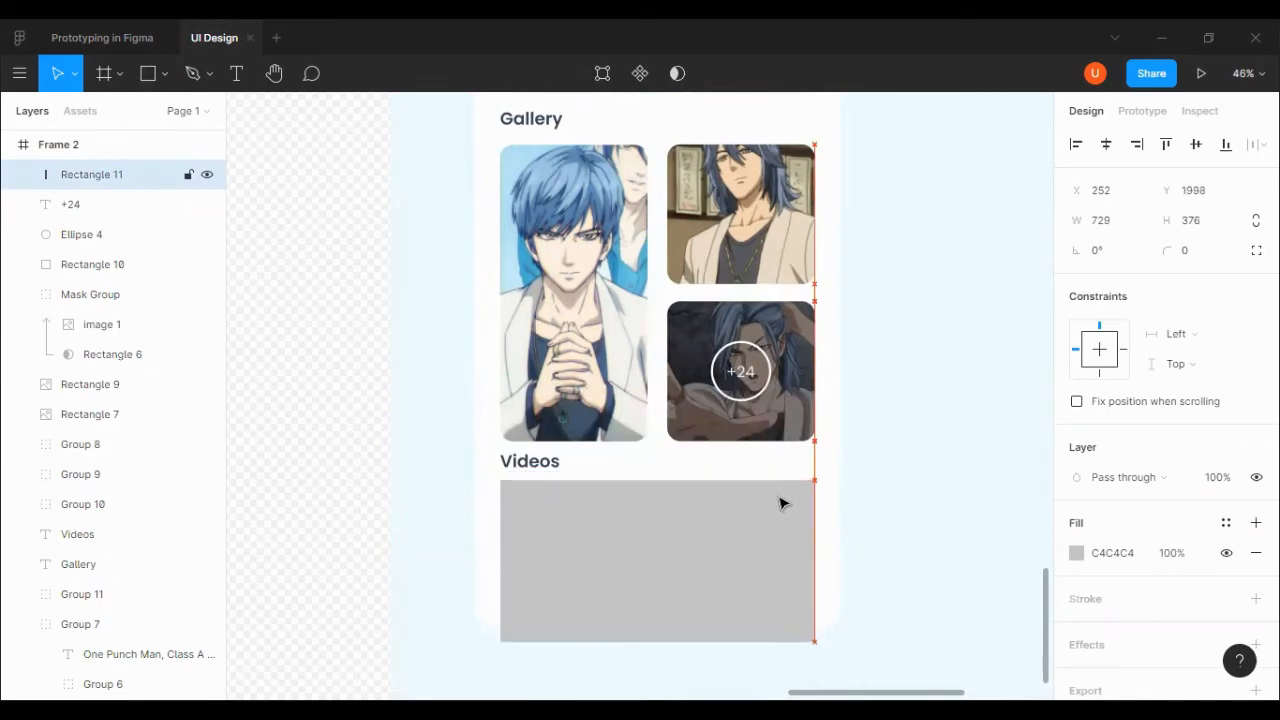
left_click(749, 426)
left_click(752, 526)
Set the Videos rectangle's height to 325 and its corner radius to 30, matching the gallery images.
left_click(1209, 225)
type("3")
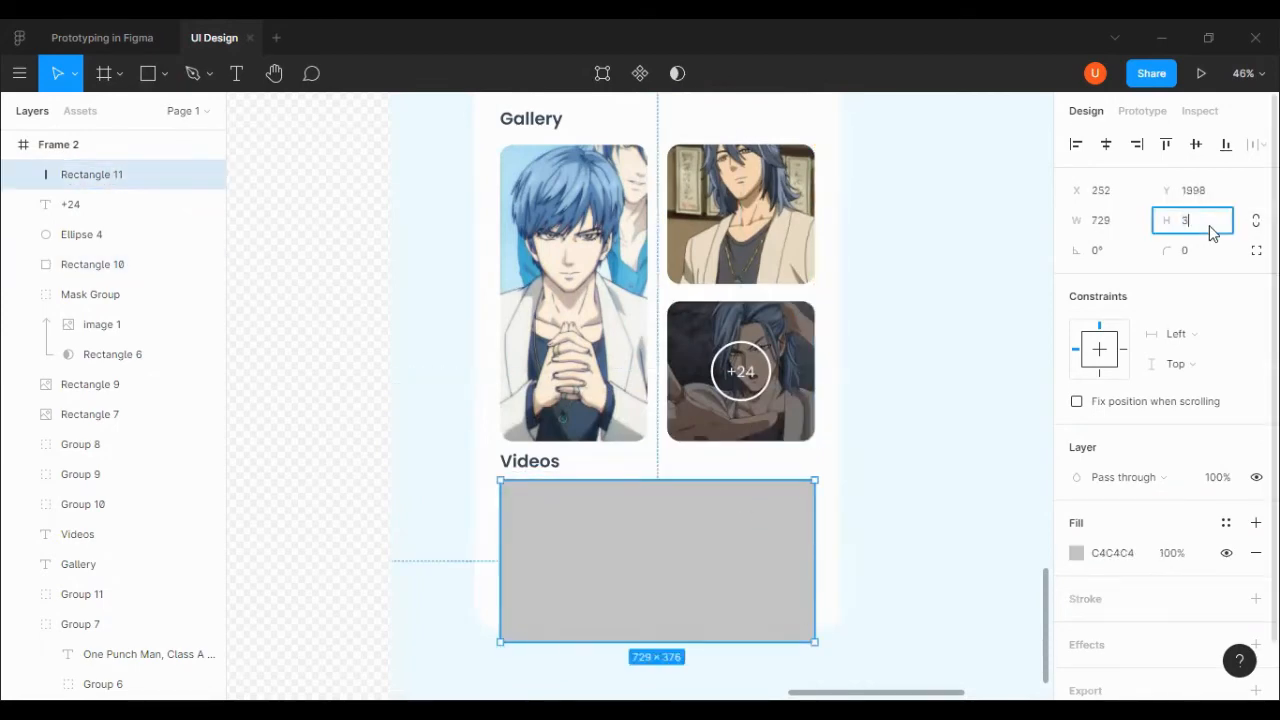
type("25")
key("Return")
scroll(871, 437, "down", 1)
left_click(1212, 255)
type("20")
left_click(797, 212)
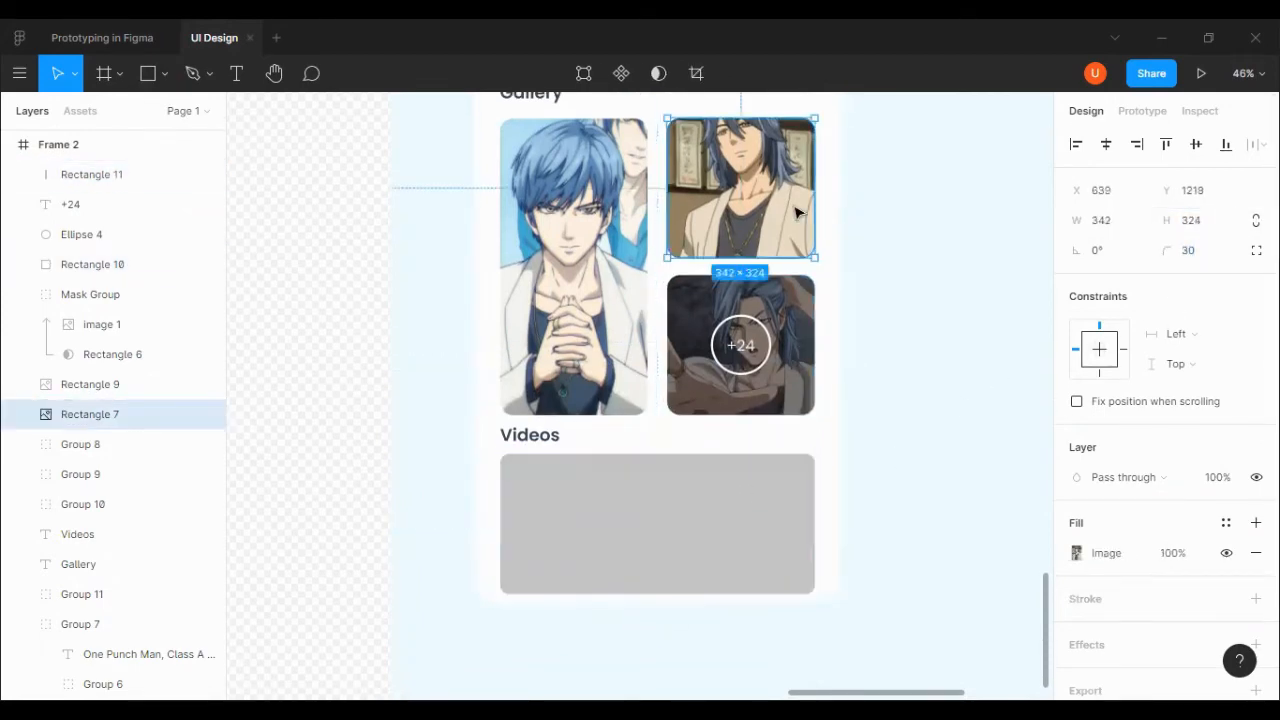
left_click(779, 497)
scroll(514, 501, "down", 1)
key("ctrl+v")
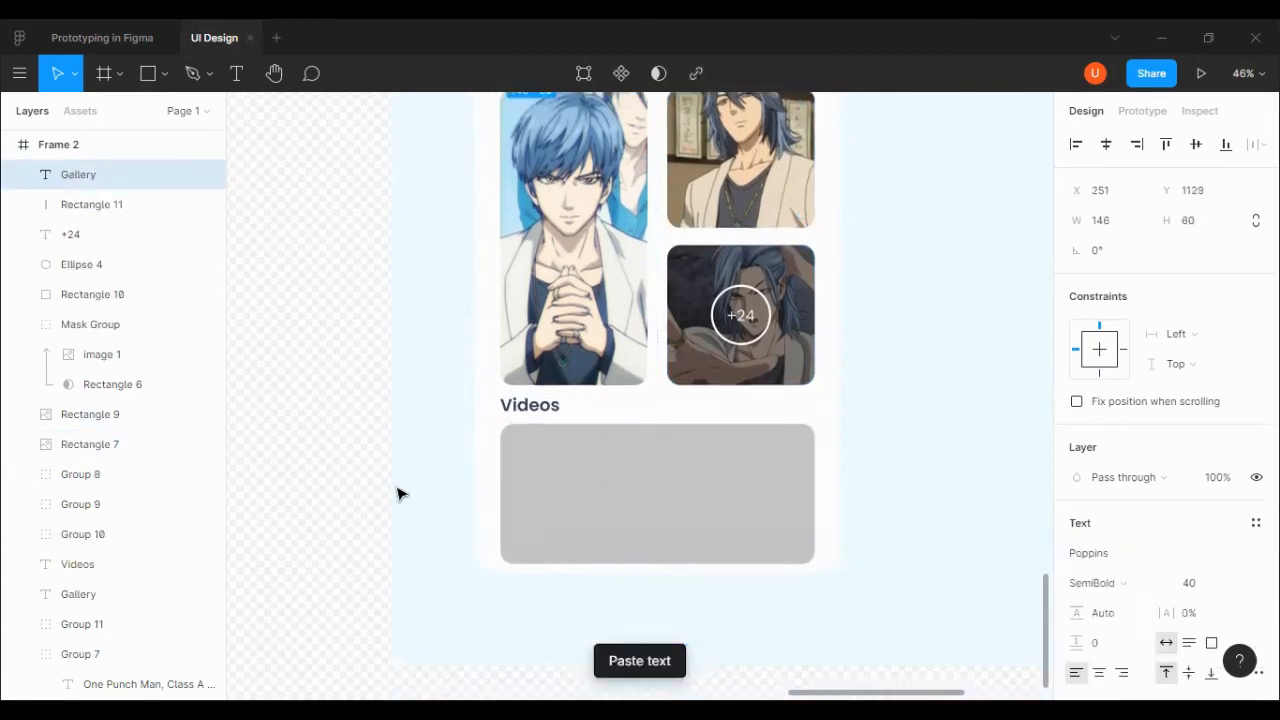
scroll(399, 460, "up", 2)
key("ctrl+z")
scroll(406, 455, "down", 3)
Fill the rectangle below the Videos title with the copied image of the blue-haired character against the sky.
left_click(675, 480)
scroll(675, 490, "up", 1)
scroll(675, 510, "up", 1)
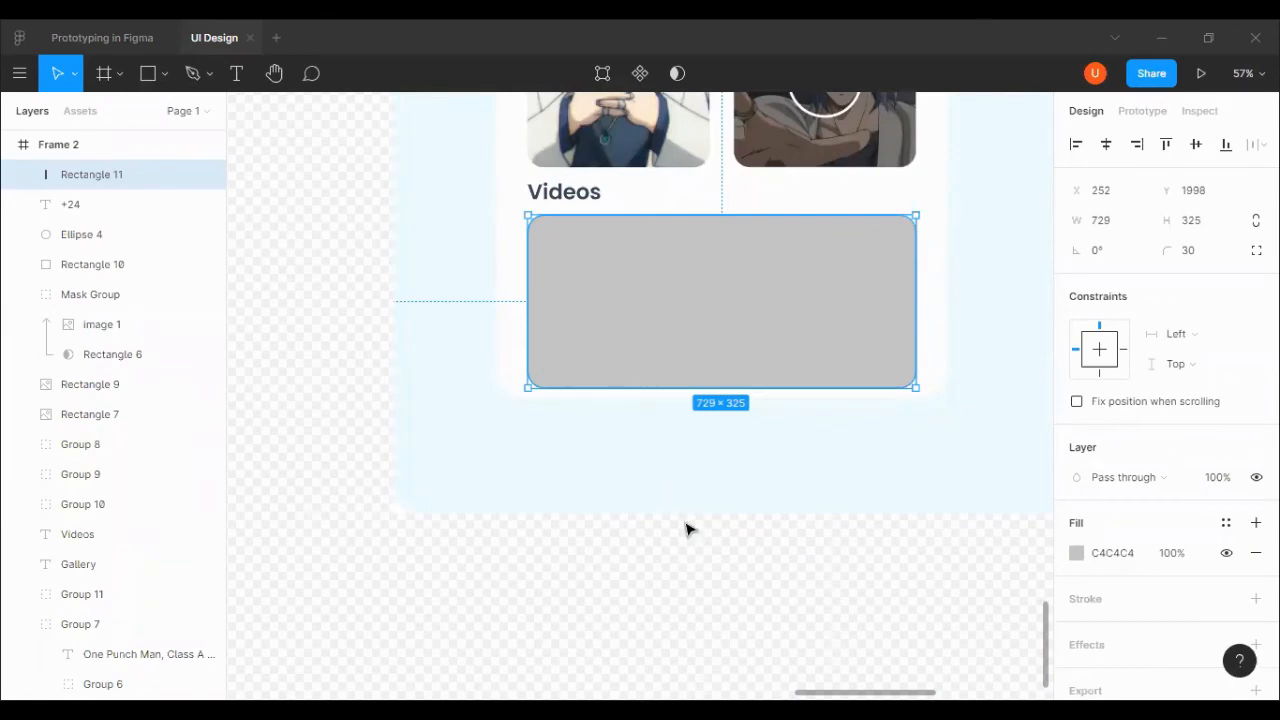
key("ctrl+v")
left_click(749, 546)
scroll(750, 500, "up", 1)
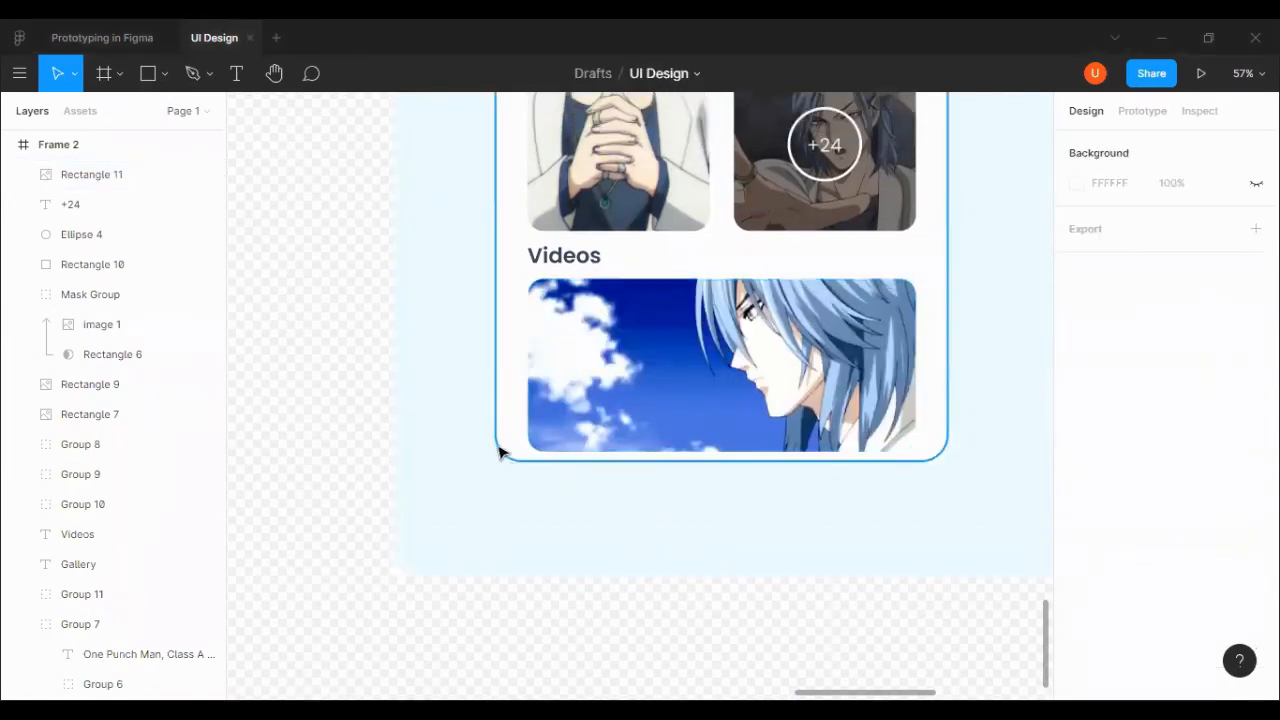
Extend the white card's lower edge downward and place a copy of the Videos title below the video image.
left_click(674, 460)
left_click_drag(674, 460, 680, 560)
left_click(574, 262)
key("ctrl+c")
key("ctrl+v")
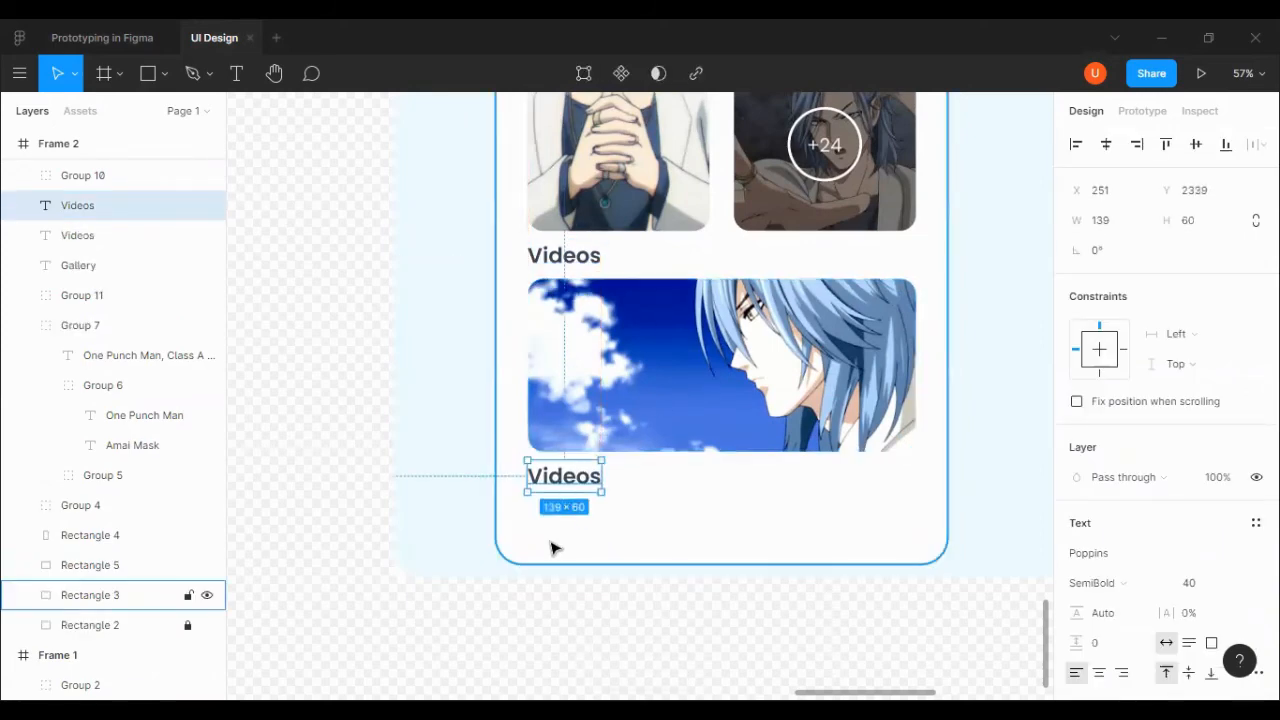
Set the copied title to font size 30 and change it to the two-line caption "Amai Mask Challenges Genos Saitama Steps in.".
left_click(1190, 583)
type("30")
key("Return")
double_click(541, 477)
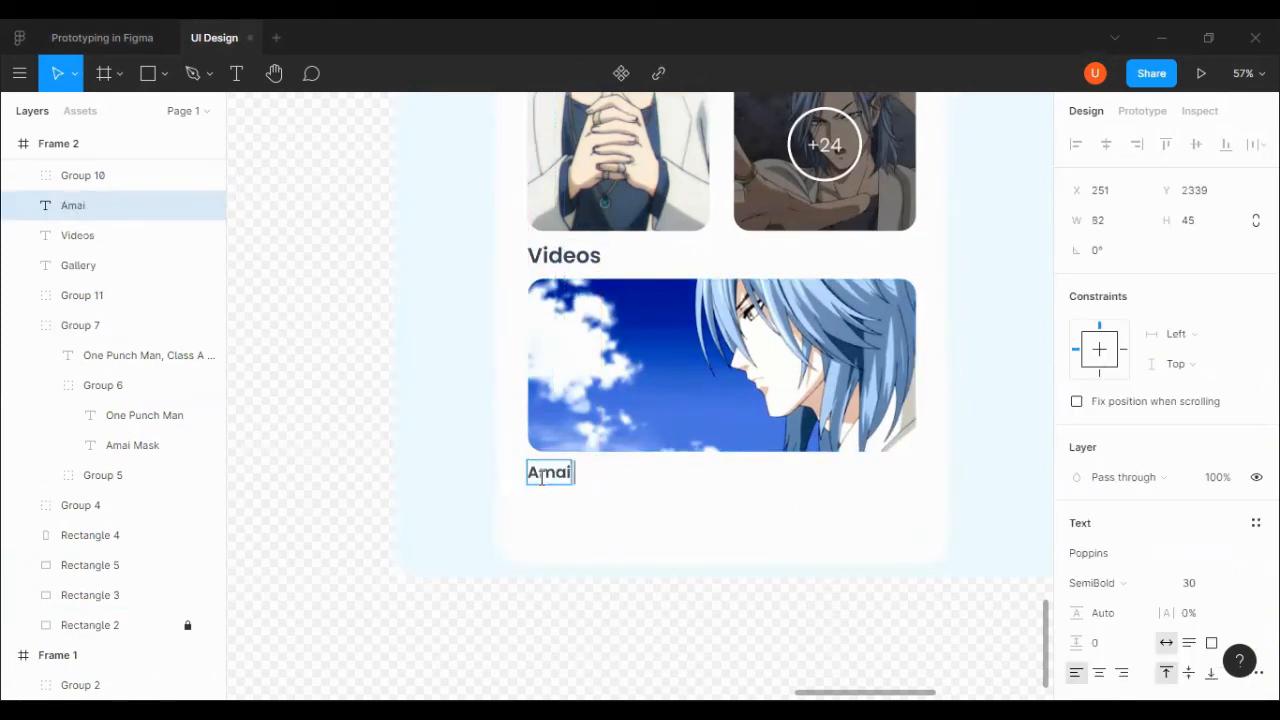
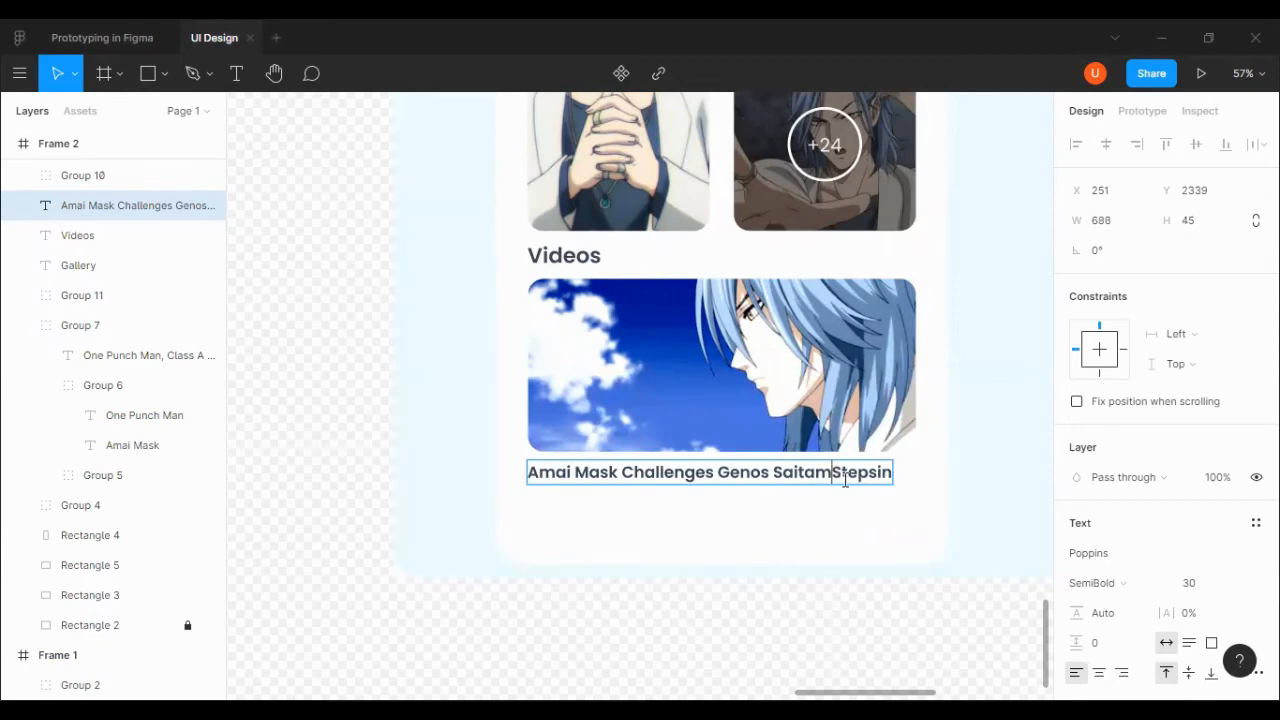
left_click(845, 478)
key("Return")
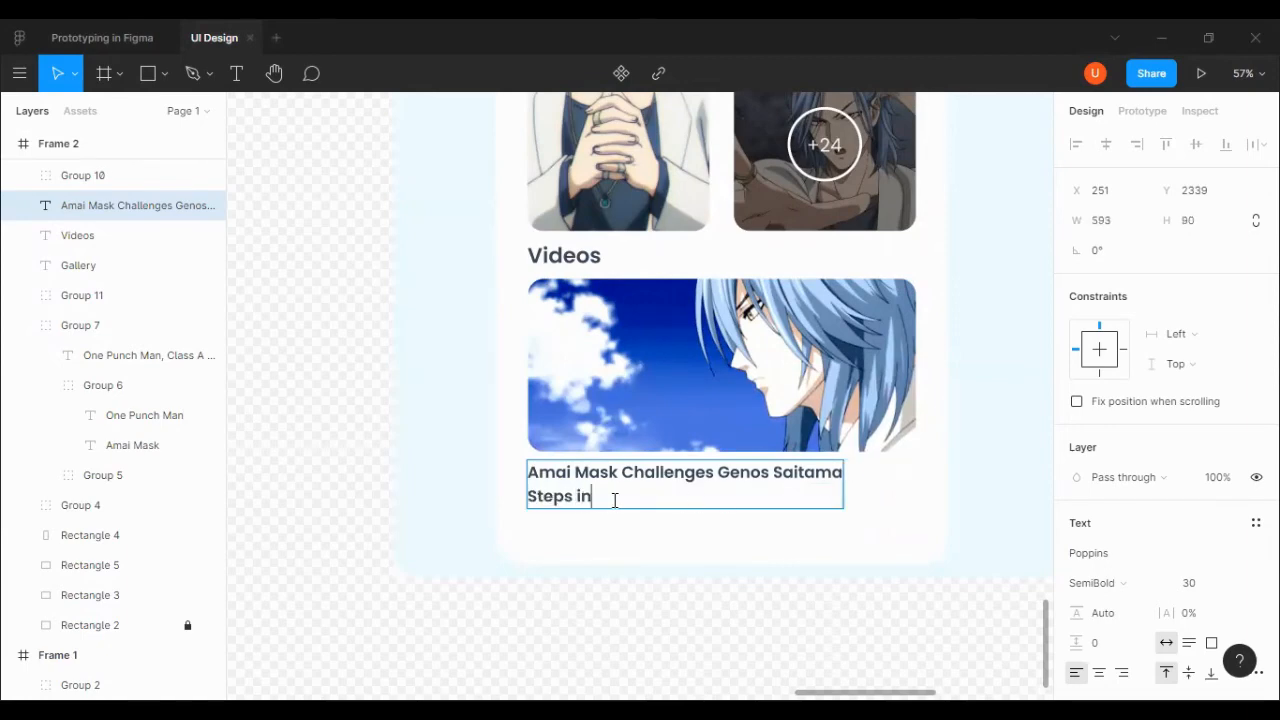
type(".")
key("Escape")
Set the video caption's font weight to Medium.
left_click(1095, 583)
left_click(1105, 363)
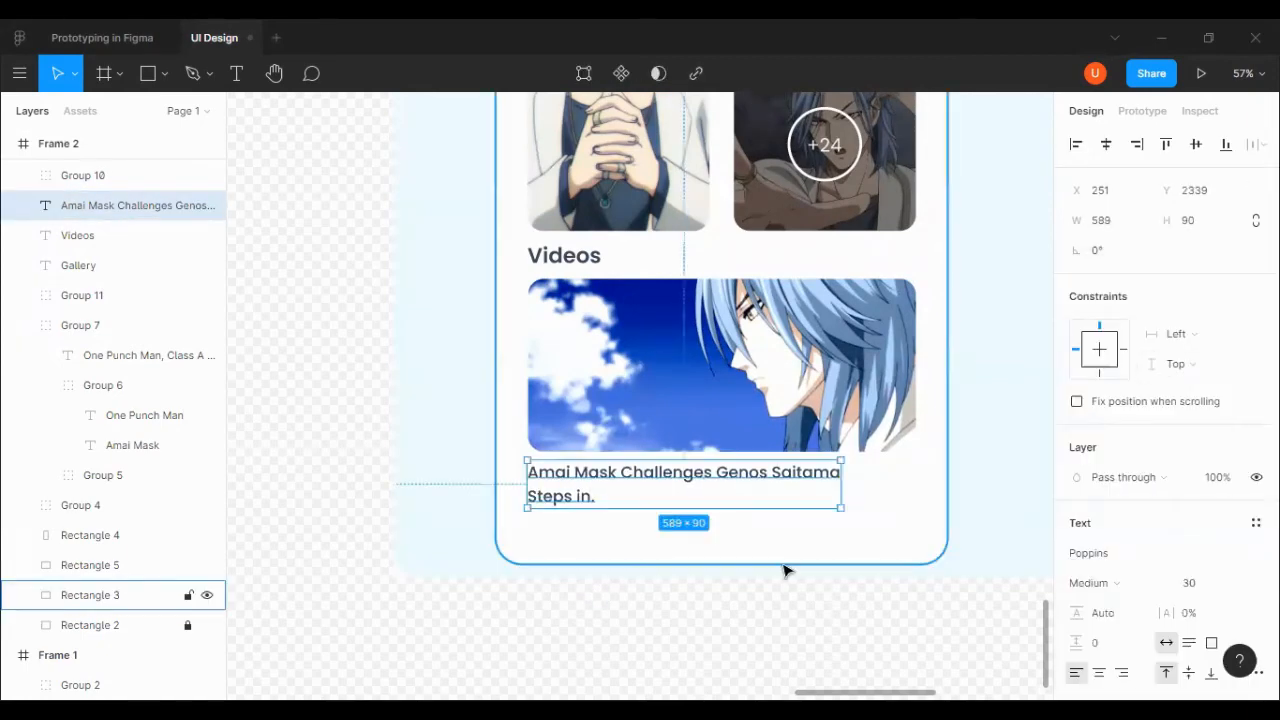
left_click(785, 574)
left_click(820, 146)
left_click(798, 338)
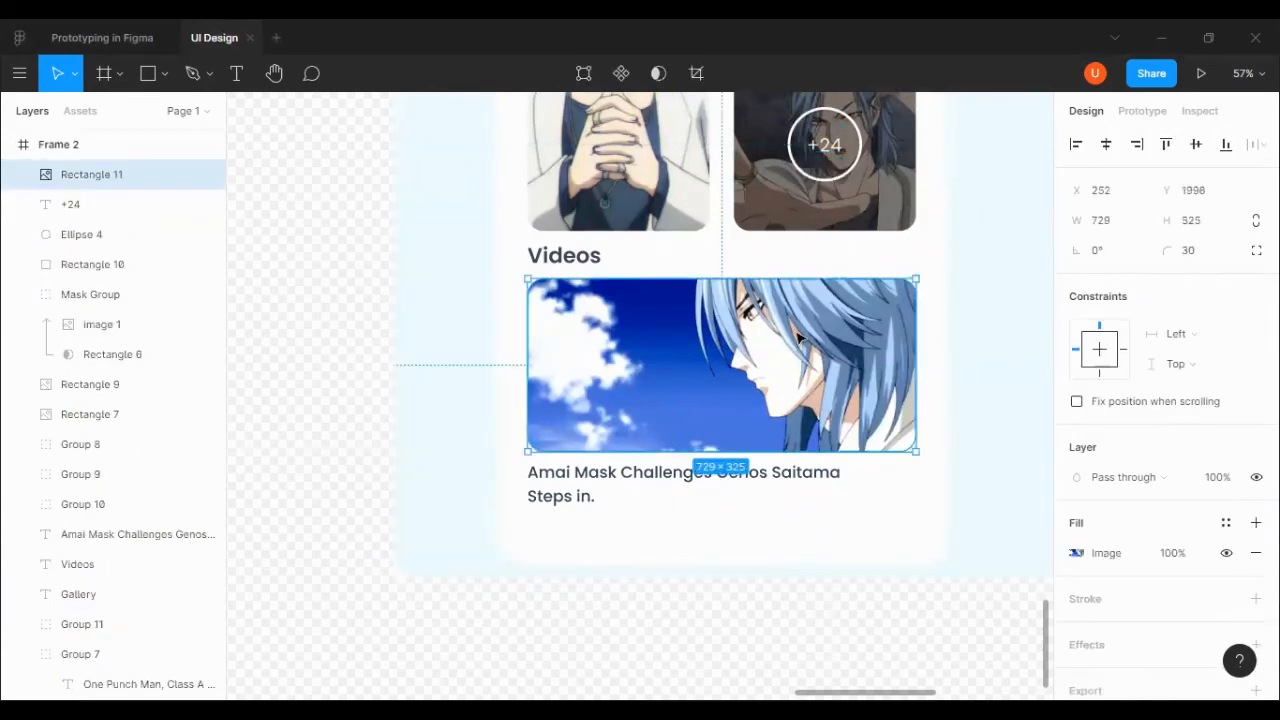
left_click(451, 303)
Draw a small rectangular badge on the video image's upper edge near its left corner and size it 100 × 50.
scroll(420, 420, "right", 5)
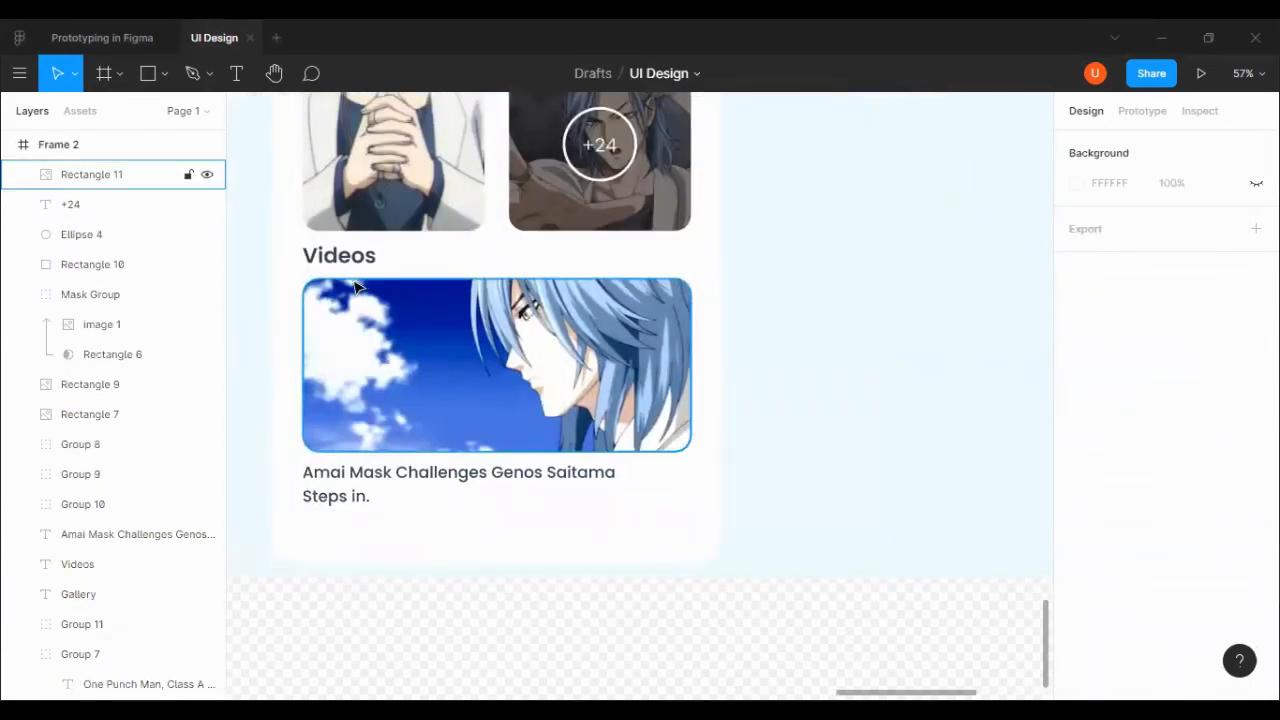
left_click(147, 73)
scroll(400, 340, "up", 2)
left_click_drag(313, 267, 405, 302)
left_click(978, 316)
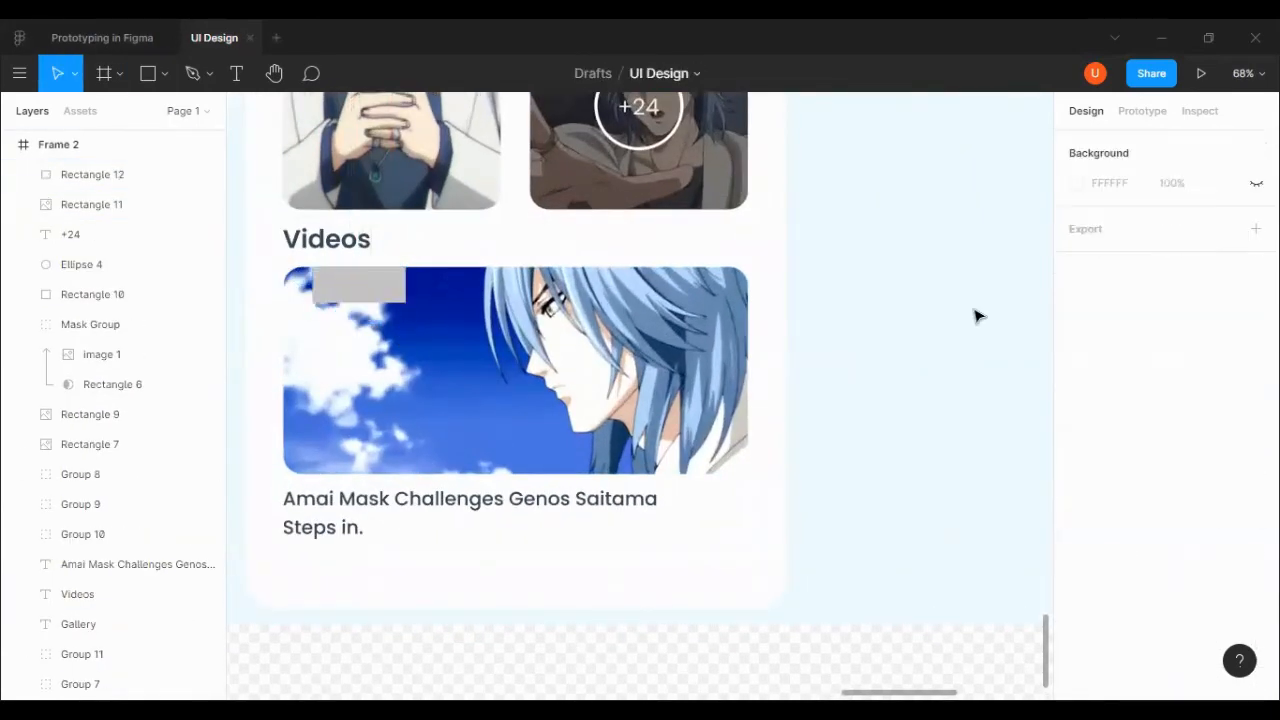
key("ctrl+z")
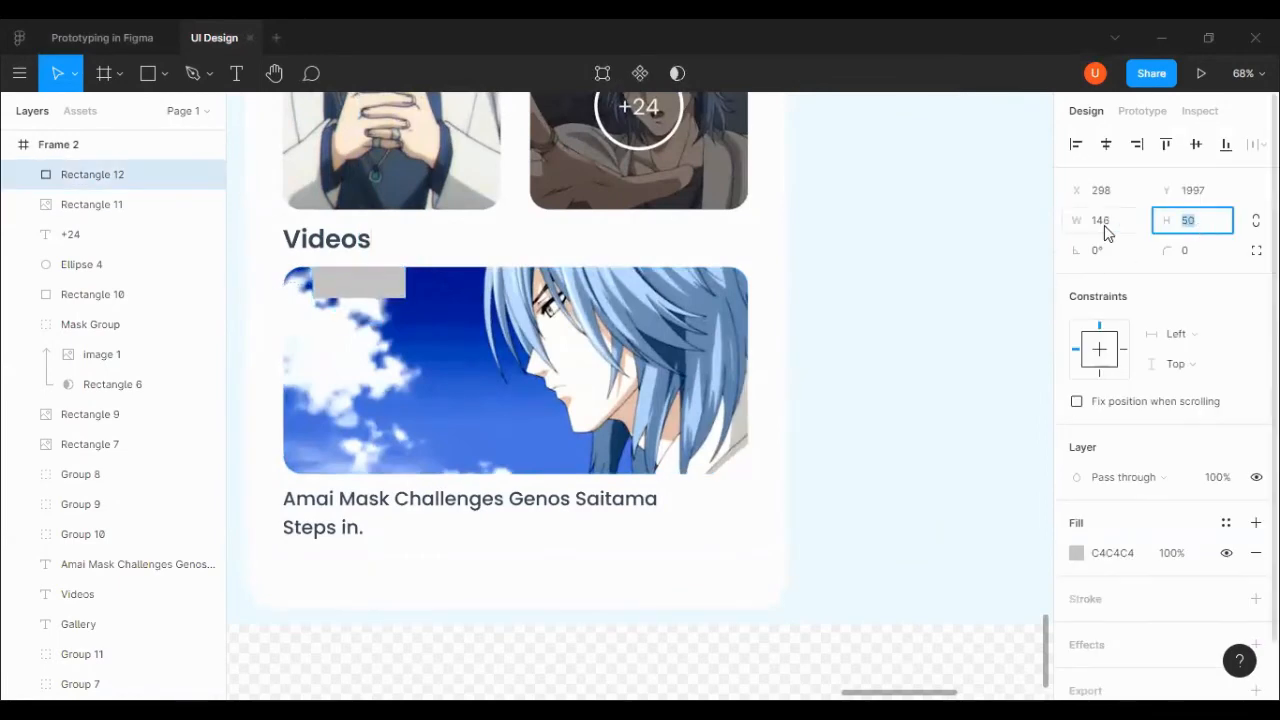
left_click(955, 335)
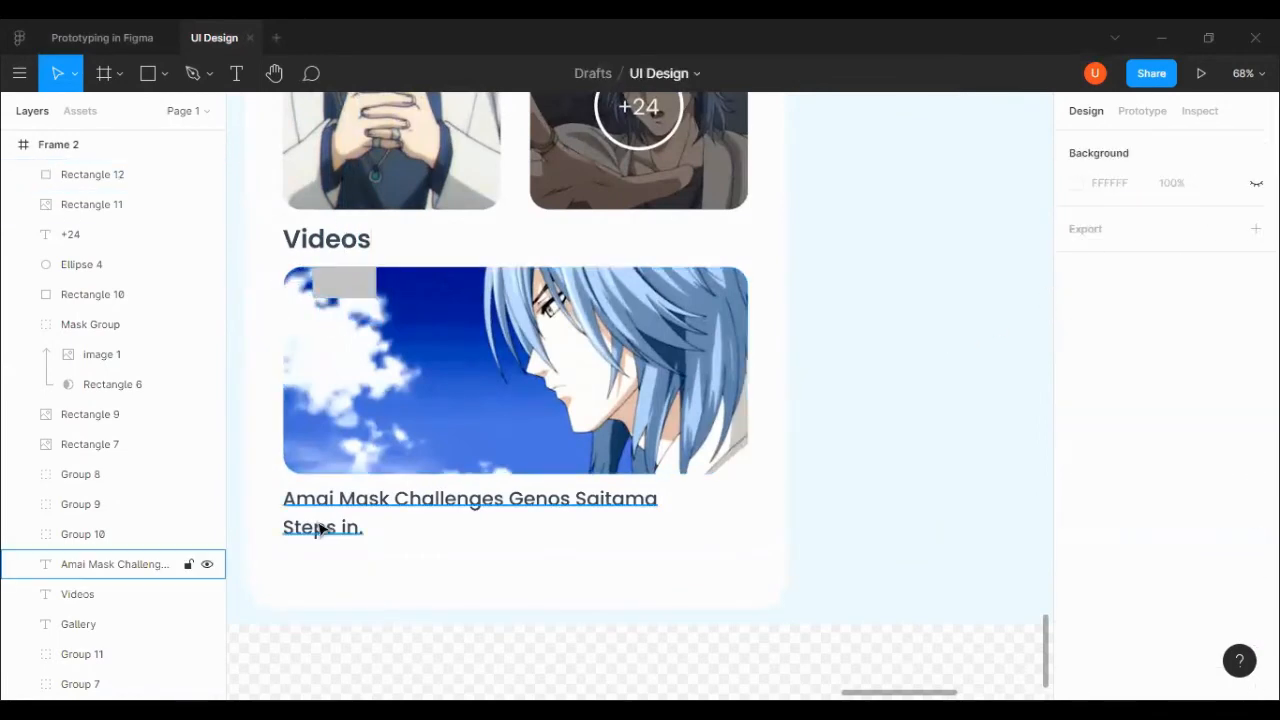
Place a copy of the video caption on the badge, change its text to Hot and colour it white.
left_click_drag(323, 528, 437, 416)
type("Hot")
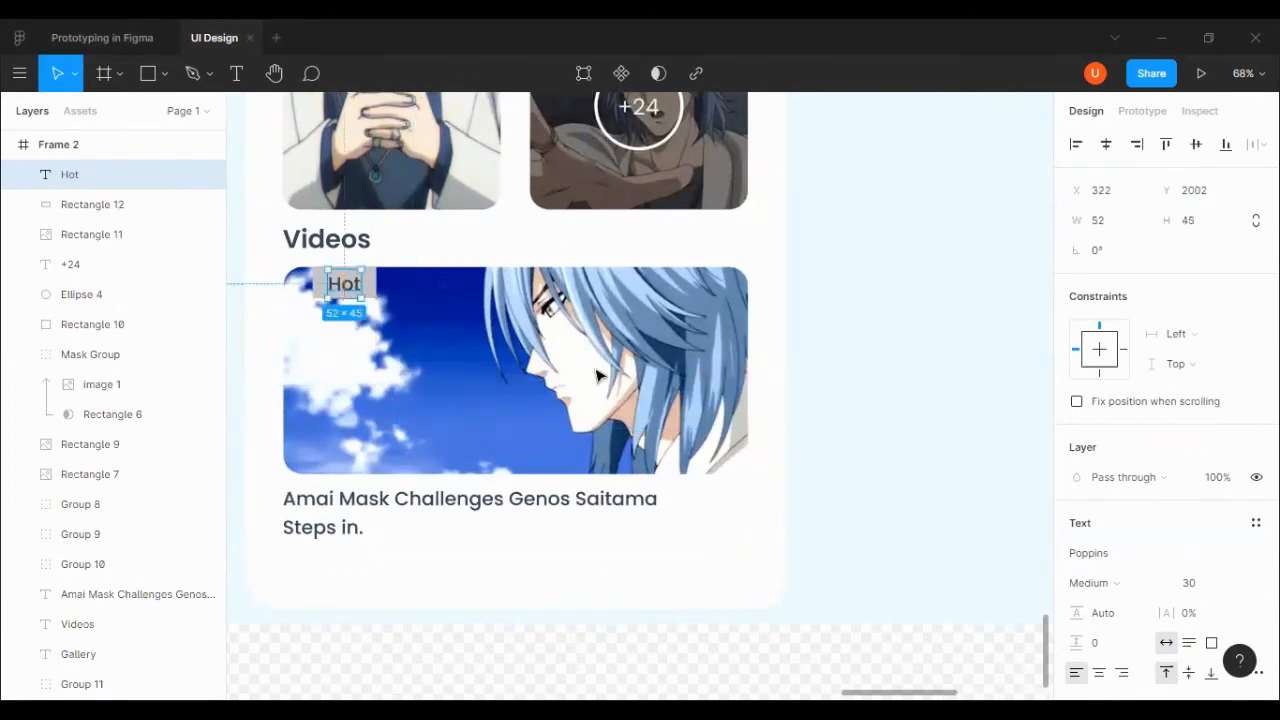
scroll(1094, 503, "down", 3)
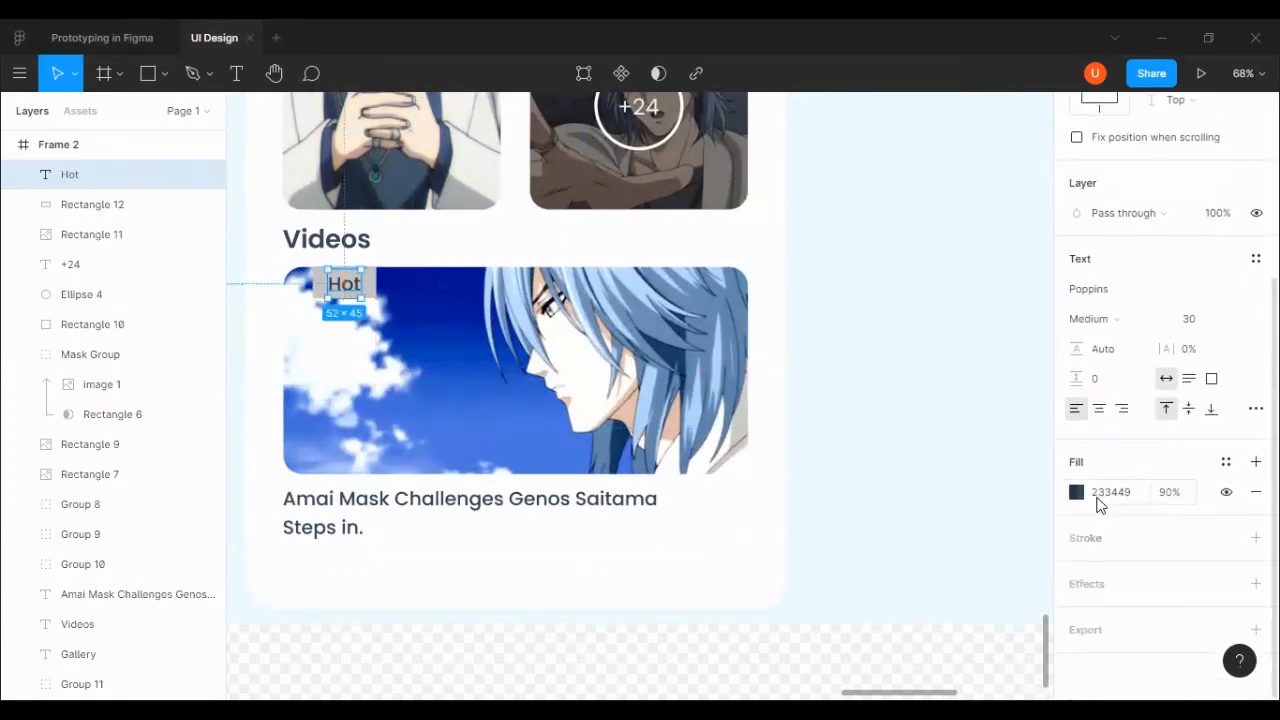
left_click(1077, 492)
Fill the badge rectangle behind the Hot label with red FF0000.
left_click(375, 285)
left_click(1077, 492)
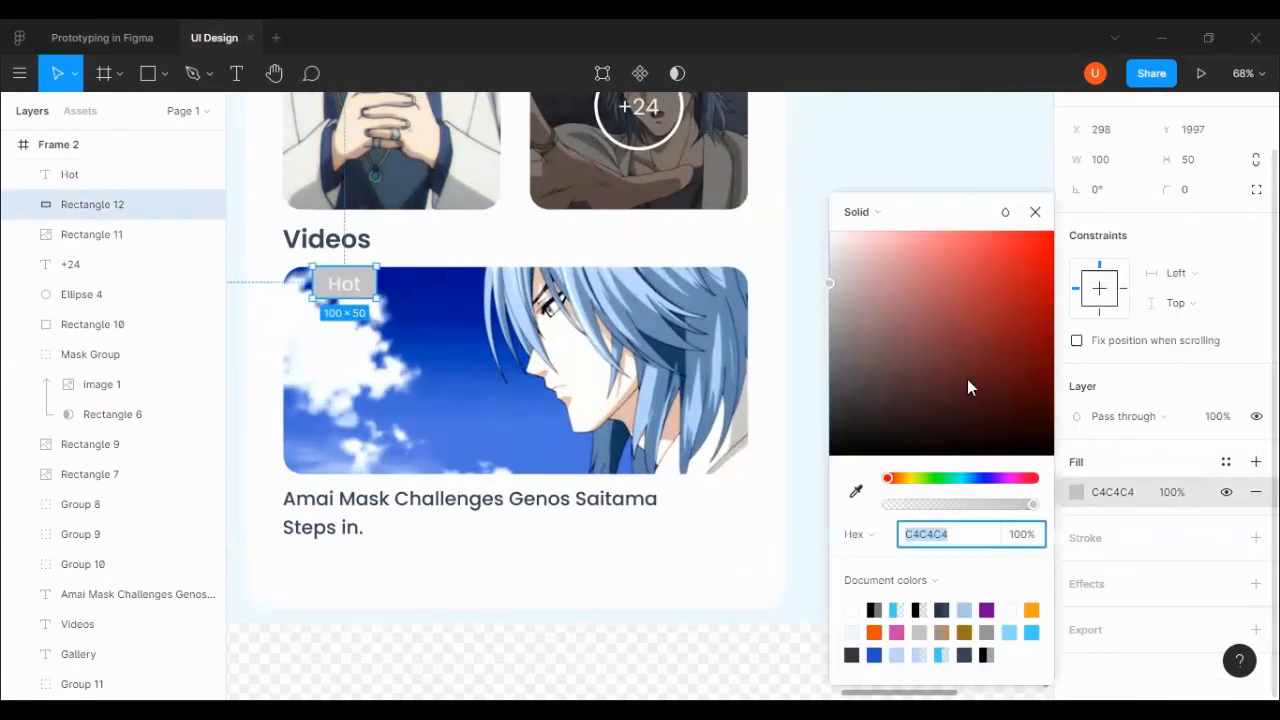
left_click_drag(971, 380, 1075, 222)
left_click_drag(1038, 483, 1045, 482)
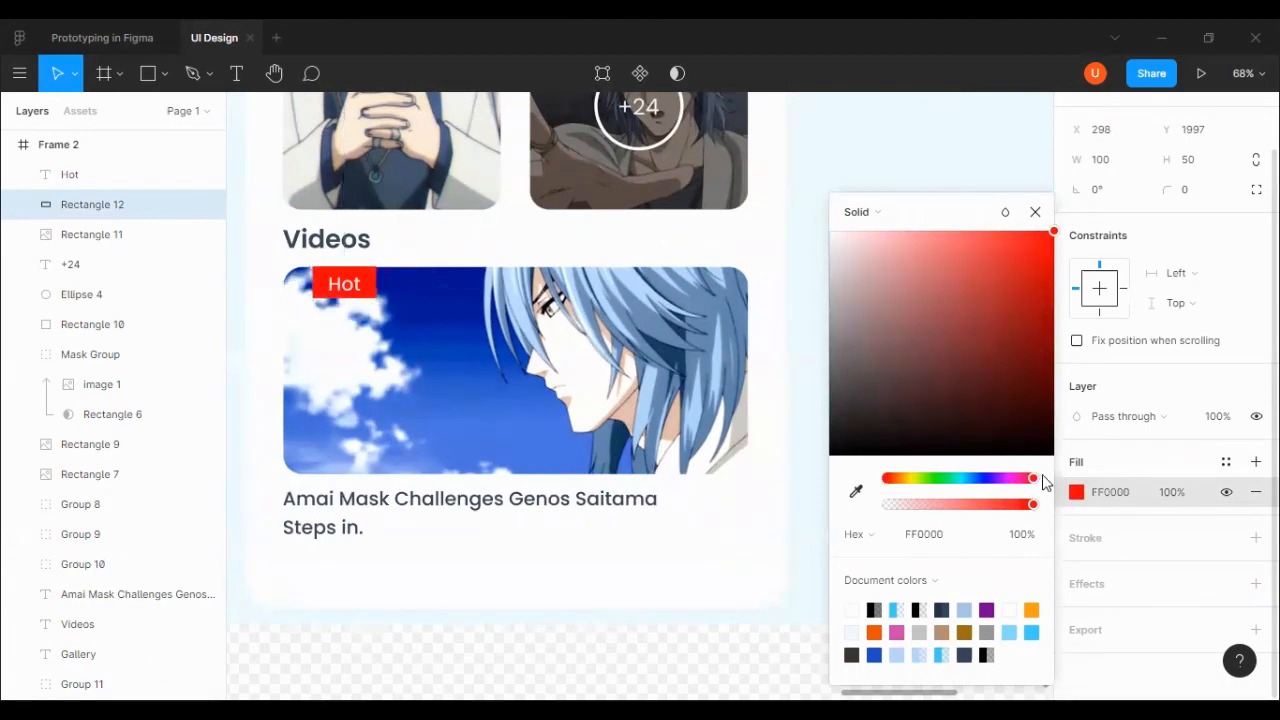
Centre the Hot label on its red badge.
left_click(884, 160)
left_click(352, 283)
left_click(366, 277, "shift")
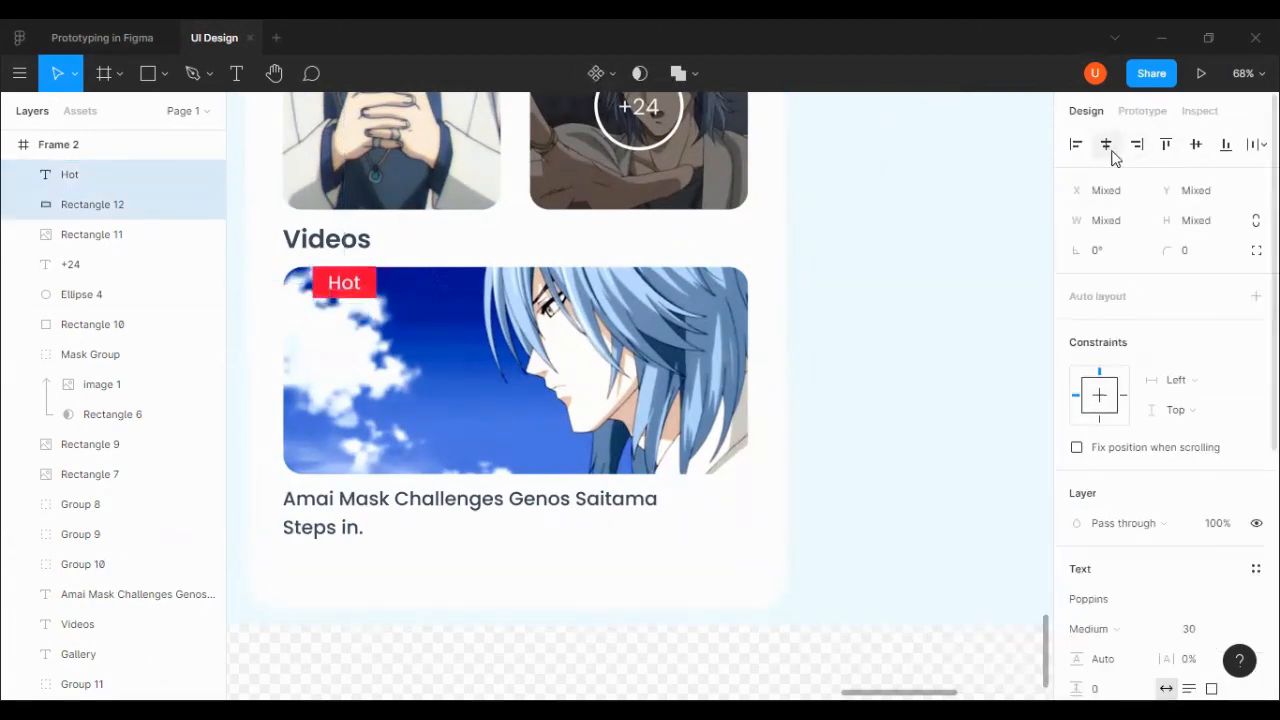
key("Escape")
Draw a rectangle as wide as the gallery over the video image and set its height to 325.
scroll(830, 396, "down", 3)
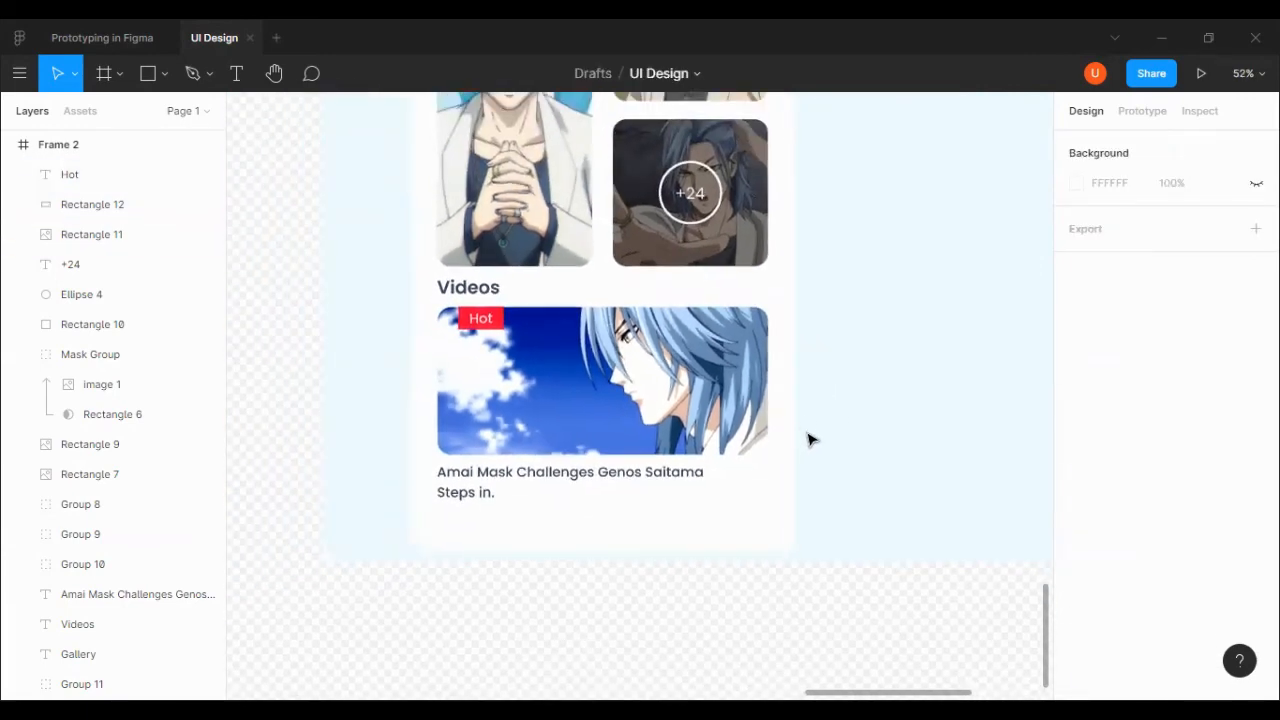
scroll(803, 500, "up", 5)
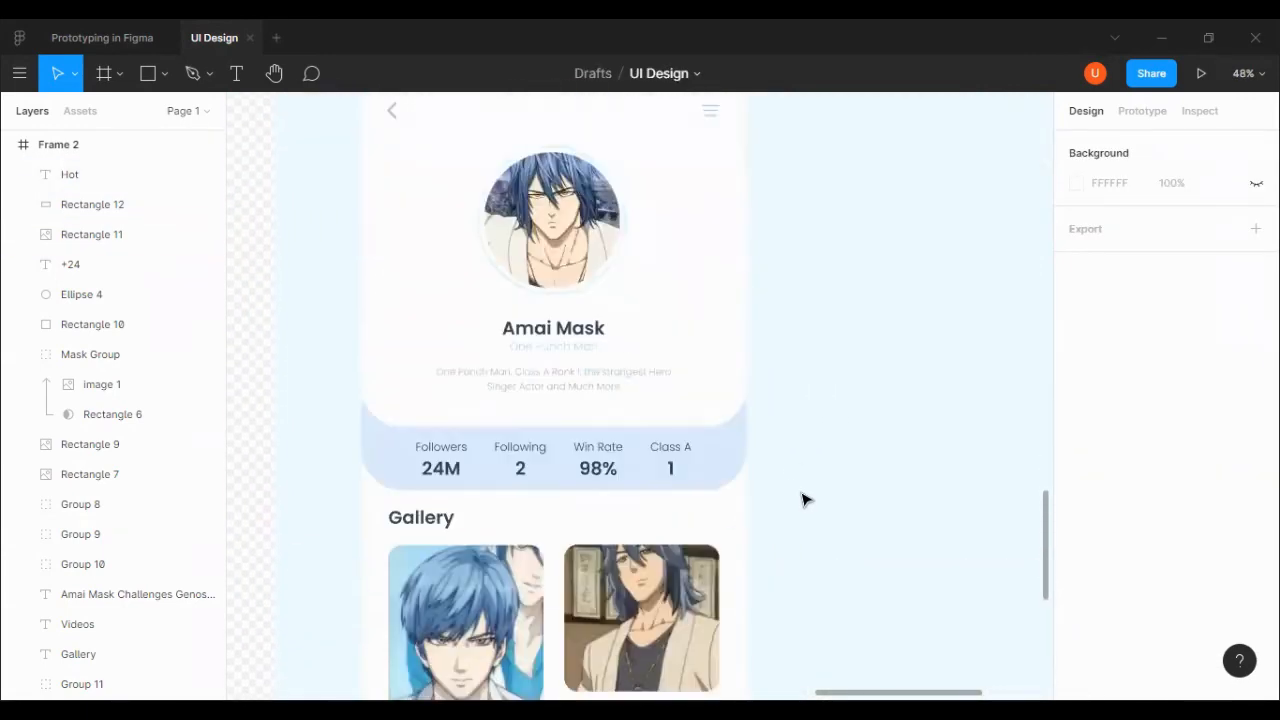
scroll(803, 500, "down", 5)
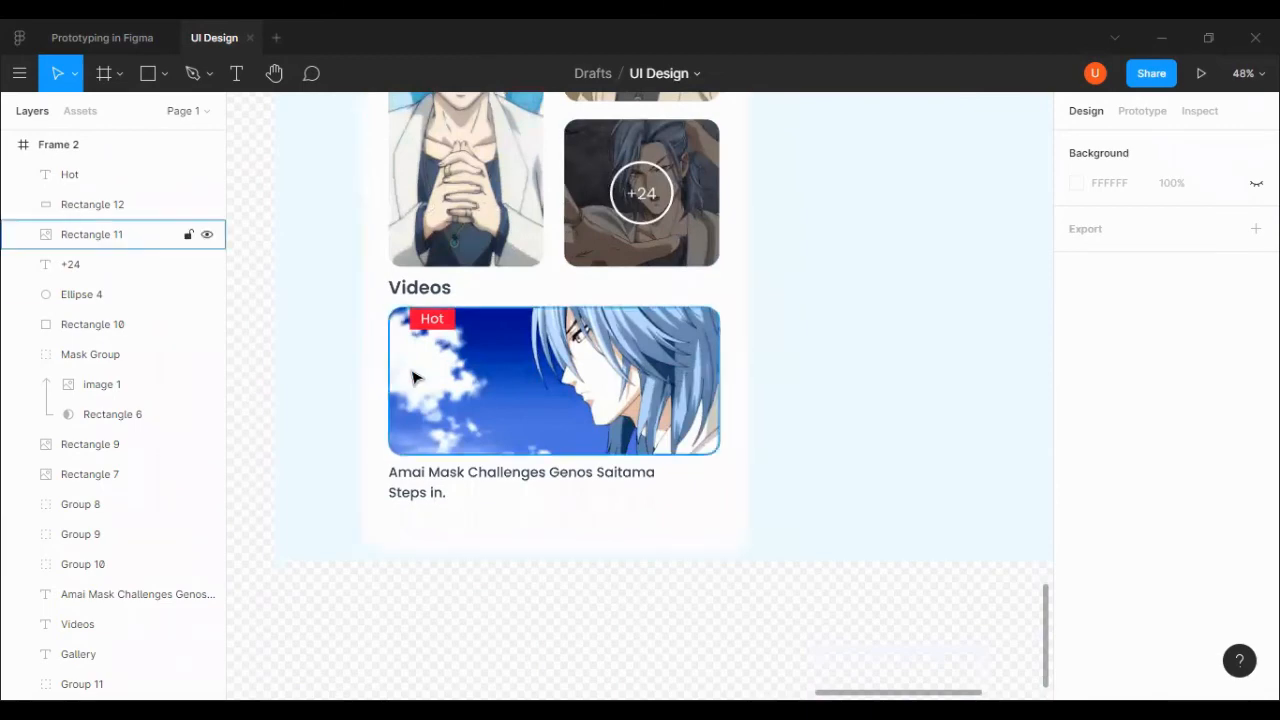
key("r")
mouse_move(718, 237)
left_mouse_down()
mouse_move(366, 475)
mouse_move(388, 477)
left_mouse_up()
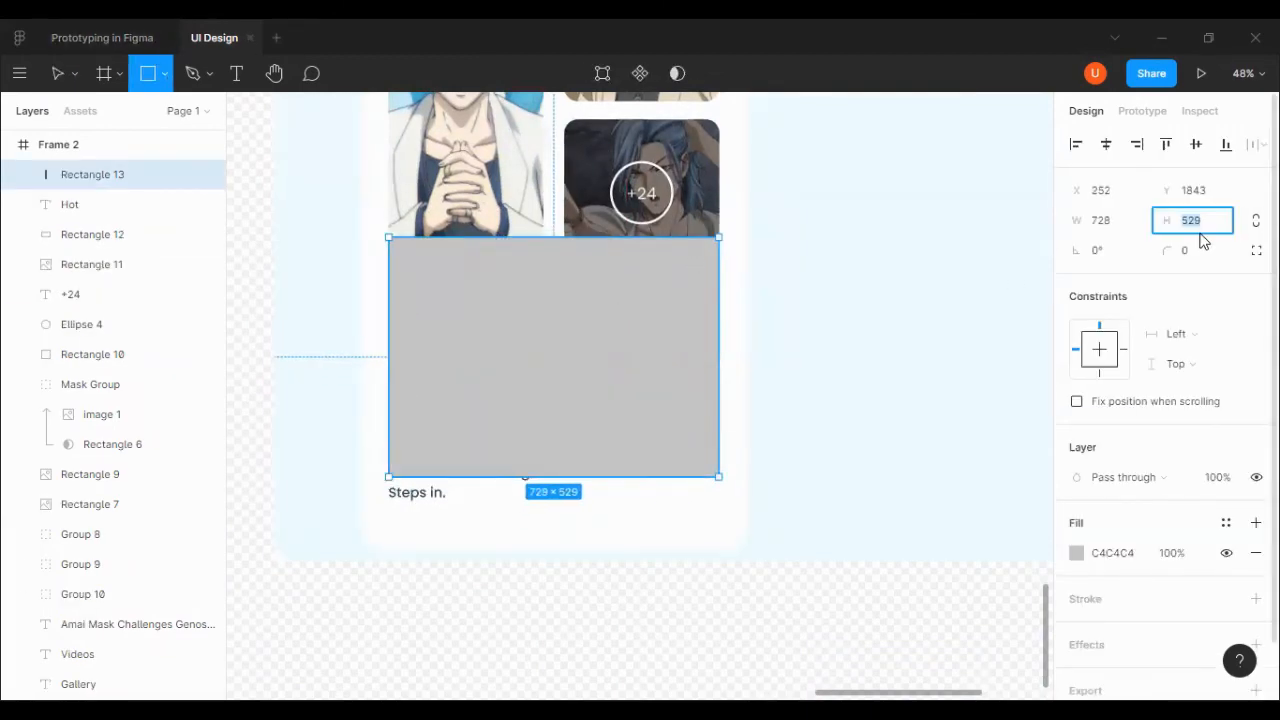
type("5")
key("Return")
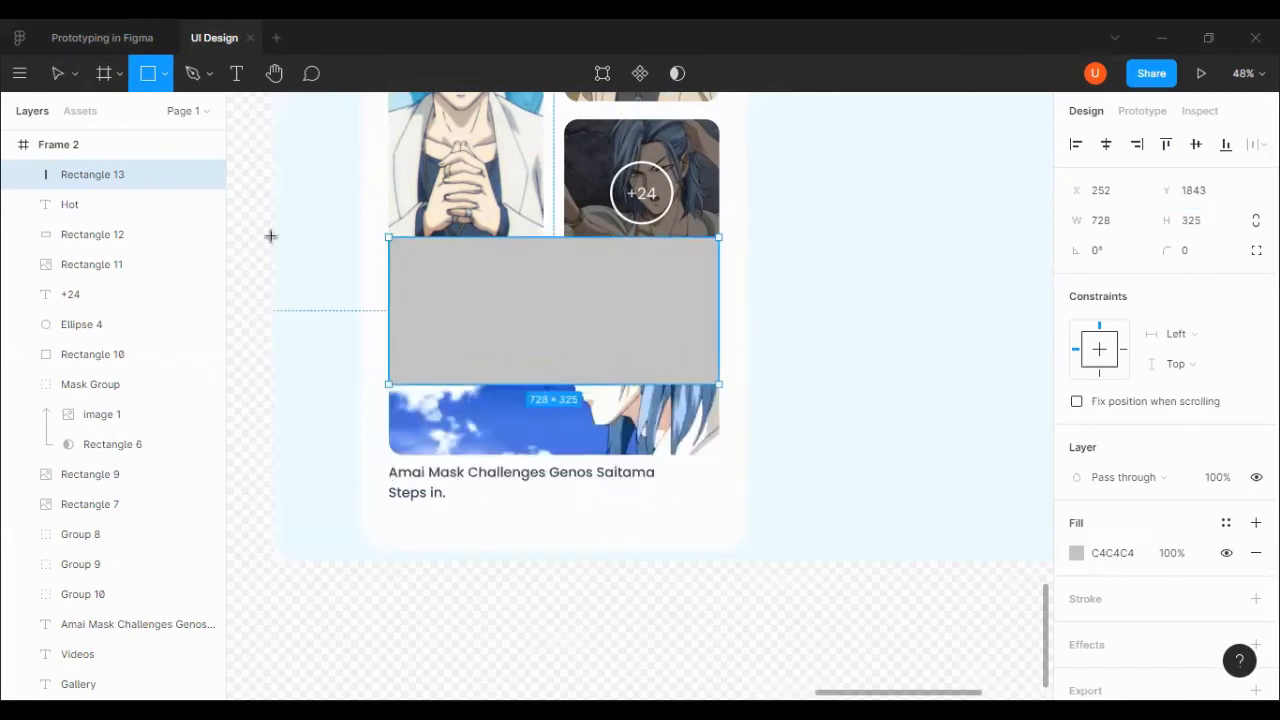
Set the grey rectangle's width to 729 and delete the stray square beside the frame.
left_click(249, 213)
left_click(480, 420)
left_click(679, 280)
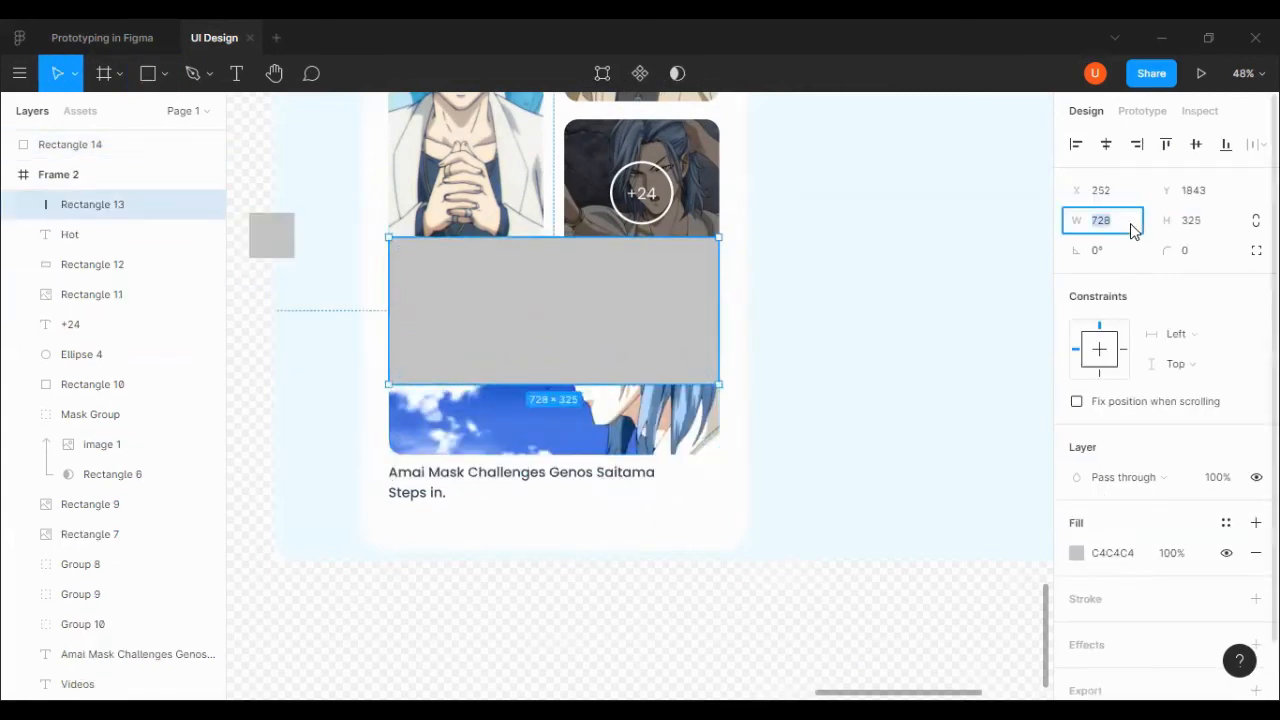
left_click(354, 311)
left_click(271, 235)
key("Delete")
Align the grey rectangle with the video image's lower edge and round its corners to 30.
left_click(549, 349)
left_click(560, 420, "shift")
left_click(1225, 145)
left_click(884, 340)
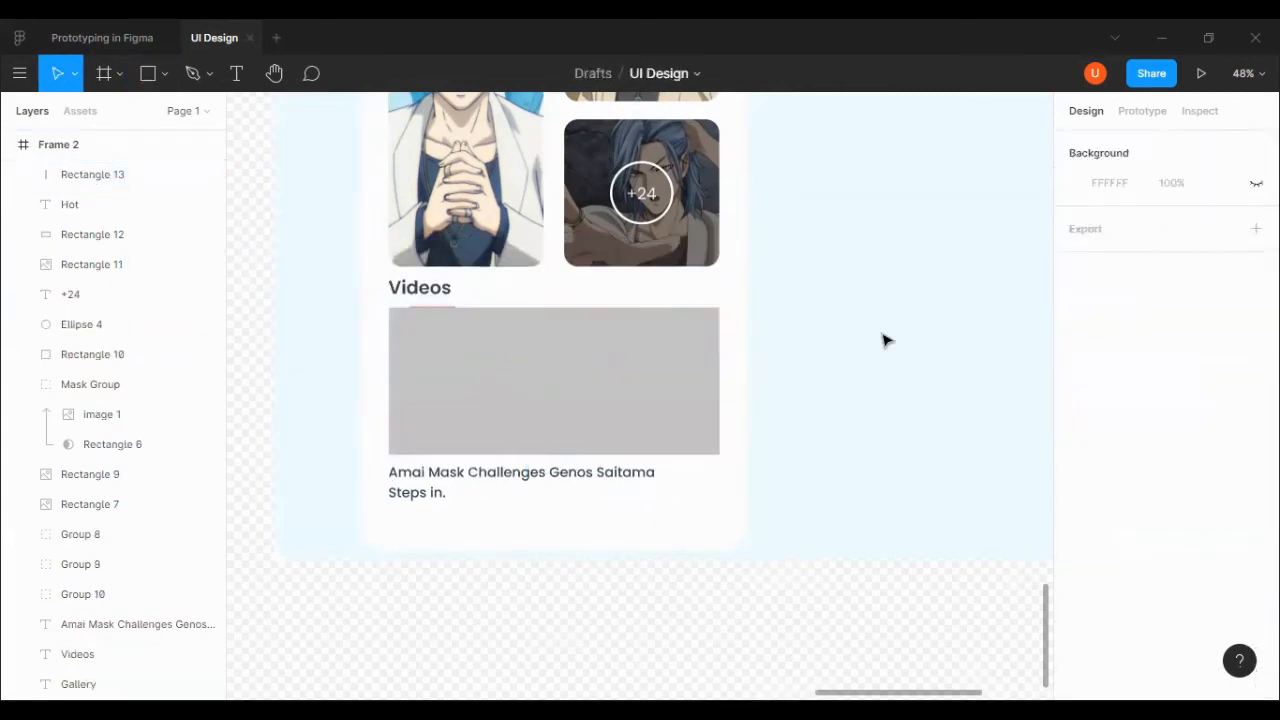
left_click(660, 370)
left_click(1203, 254)
type("30")
key("Return")
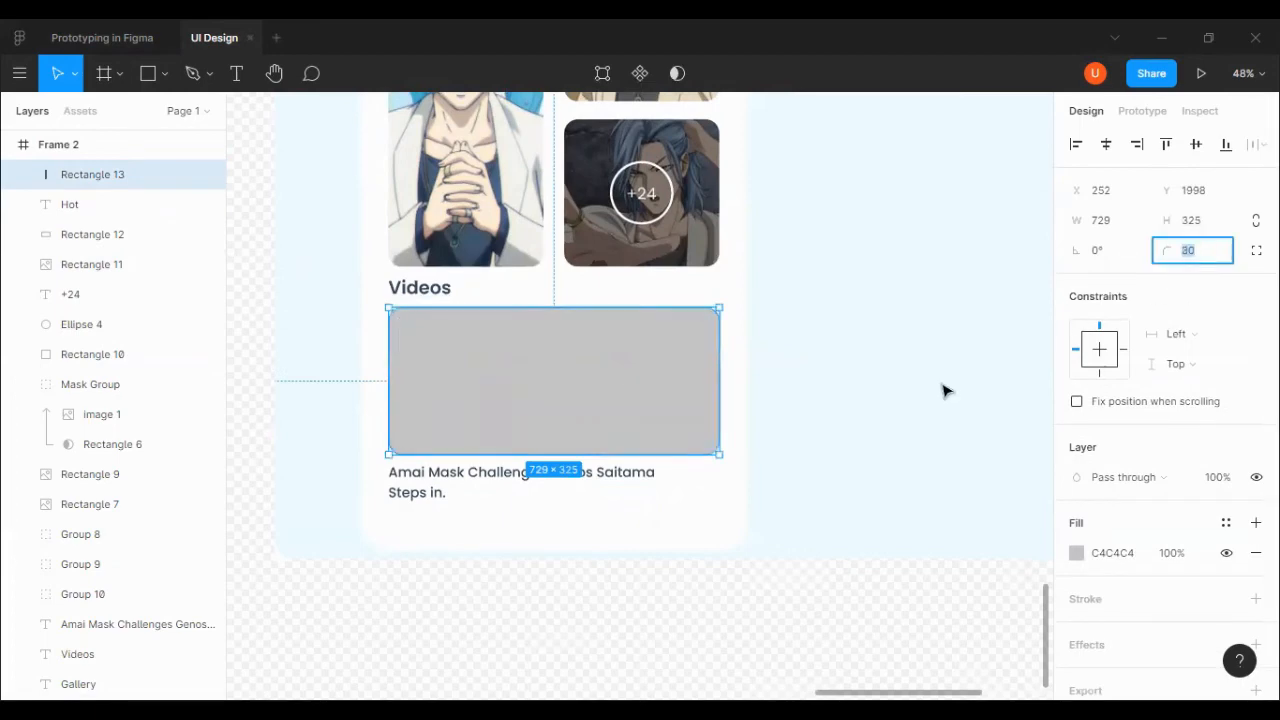
Fill the rectangle over the video image with black 000000 at 50% opacity.
left_click(1077, 555)
left_click_drag(850, 430, 791, 509)
left_click(1018, 536)
key("shift+Down")
key("shift+Down")
key("shift+Down")
key("shift+Down")
key("shift+Down")
key("shift+Down")
key("Escape")
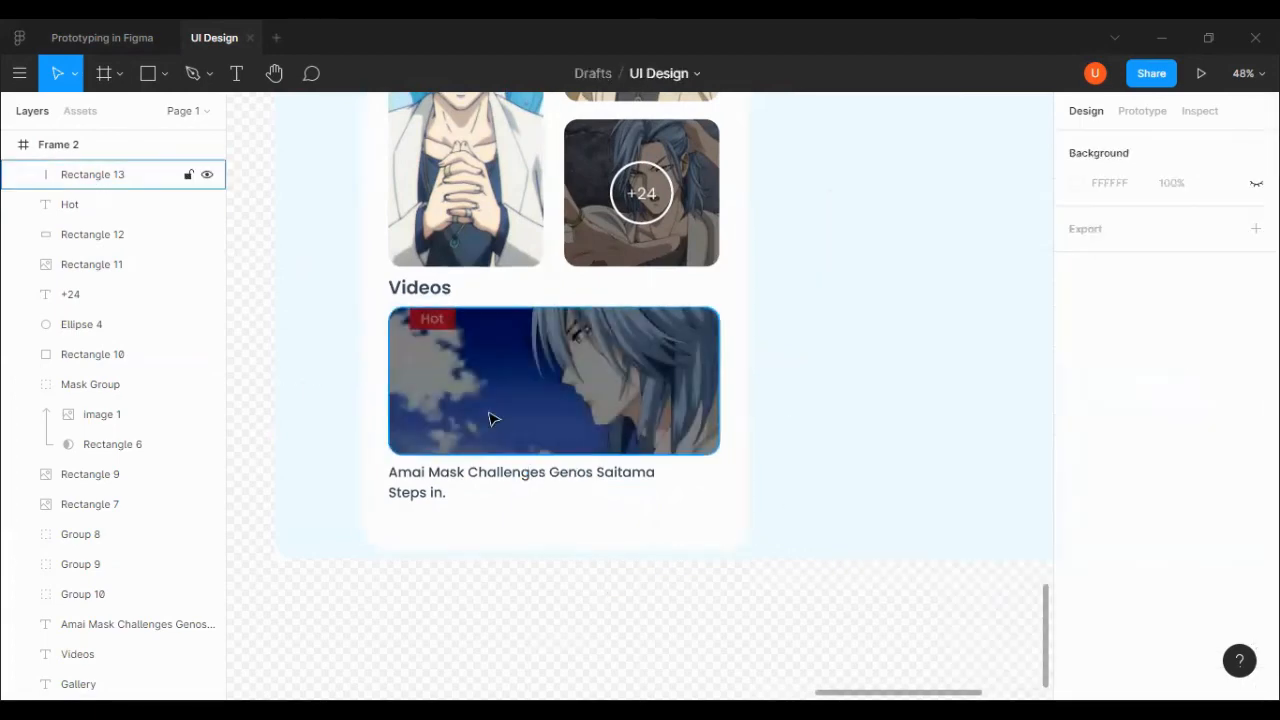
Send the dark overlay and the video image behind the Hot badge while keeping them above the card background.
left_click_drag(248, 378, 437, 435)
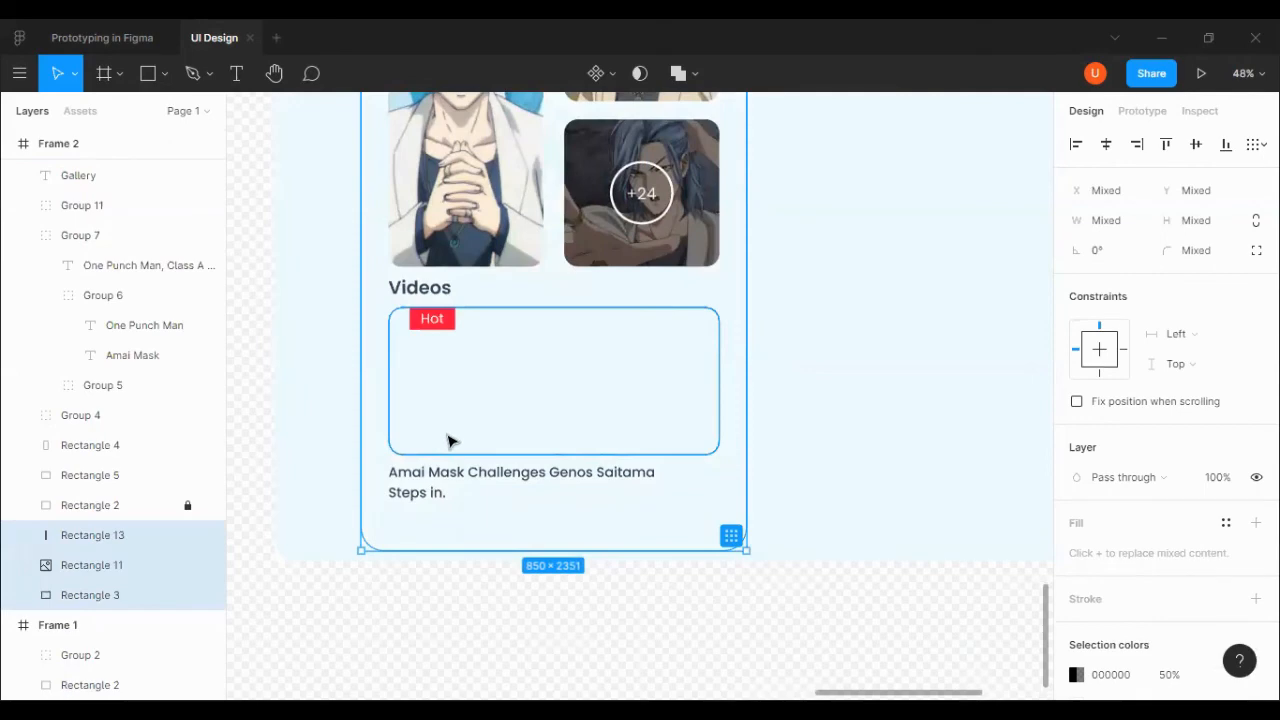
key("ctrl+z")
left_click(411, 608)
Lower the dark overlay's fill opacity to 10% after trying 30%.
left_click(520, 428)
left_click(1168, 553)
type("30")
key("Return")
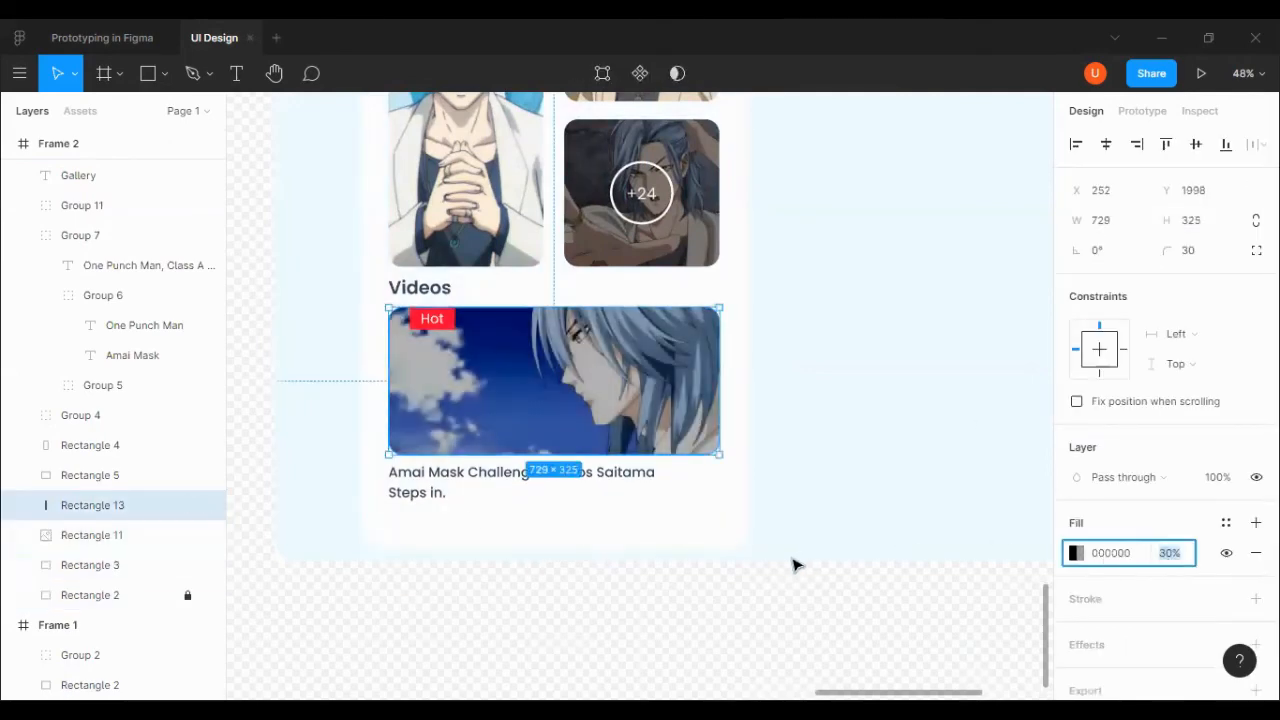
key("Escape")
Place a copy of the white ring around +24 on the video image and centre it both ways.
left_click(665, 218)
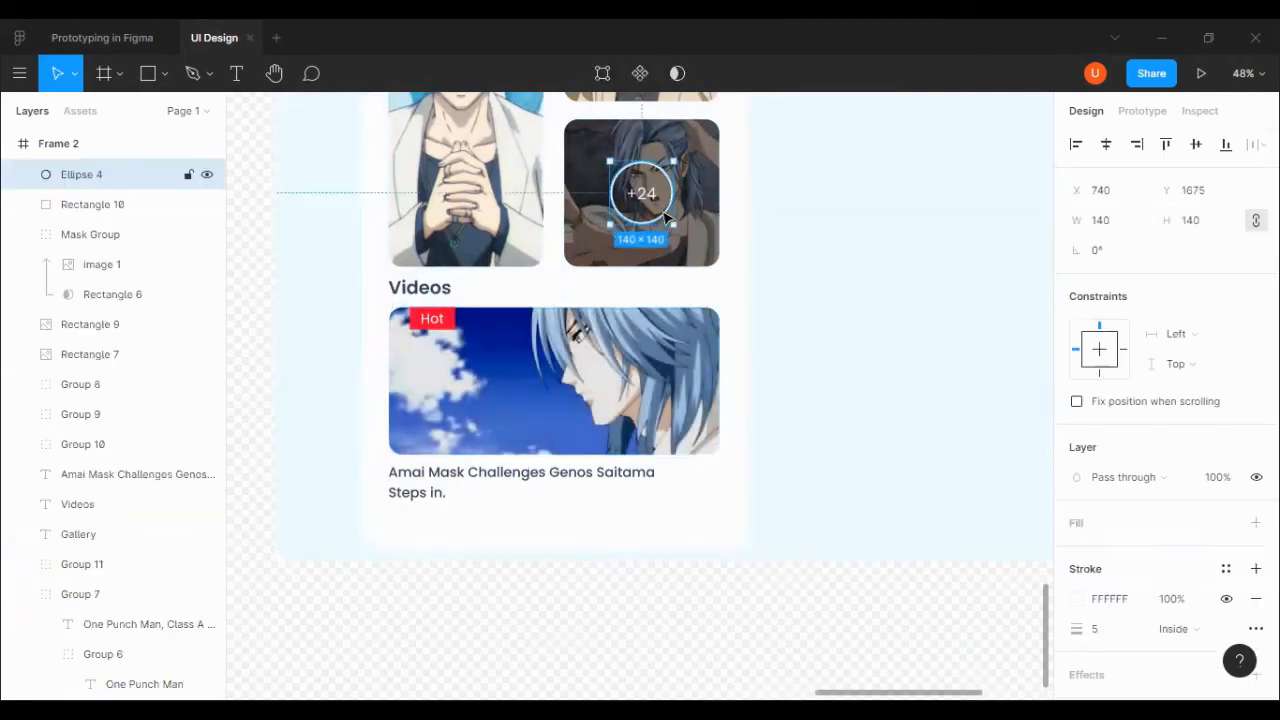
key("ctrl+c")
key("ctrl+v")
left_click_drag(663, 212, 565, 402)
left_click(640, 390, "shift")
left_click(1196, 145)
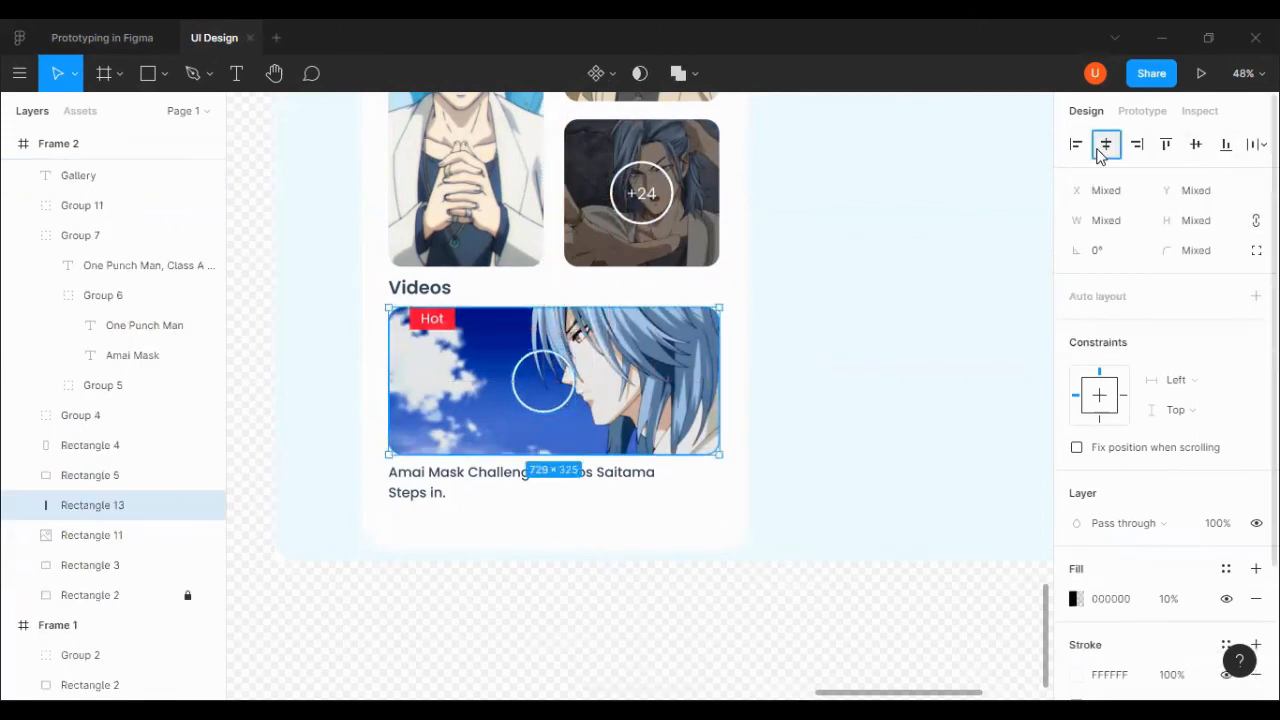
left_click(1105, 145)
key("Escape")
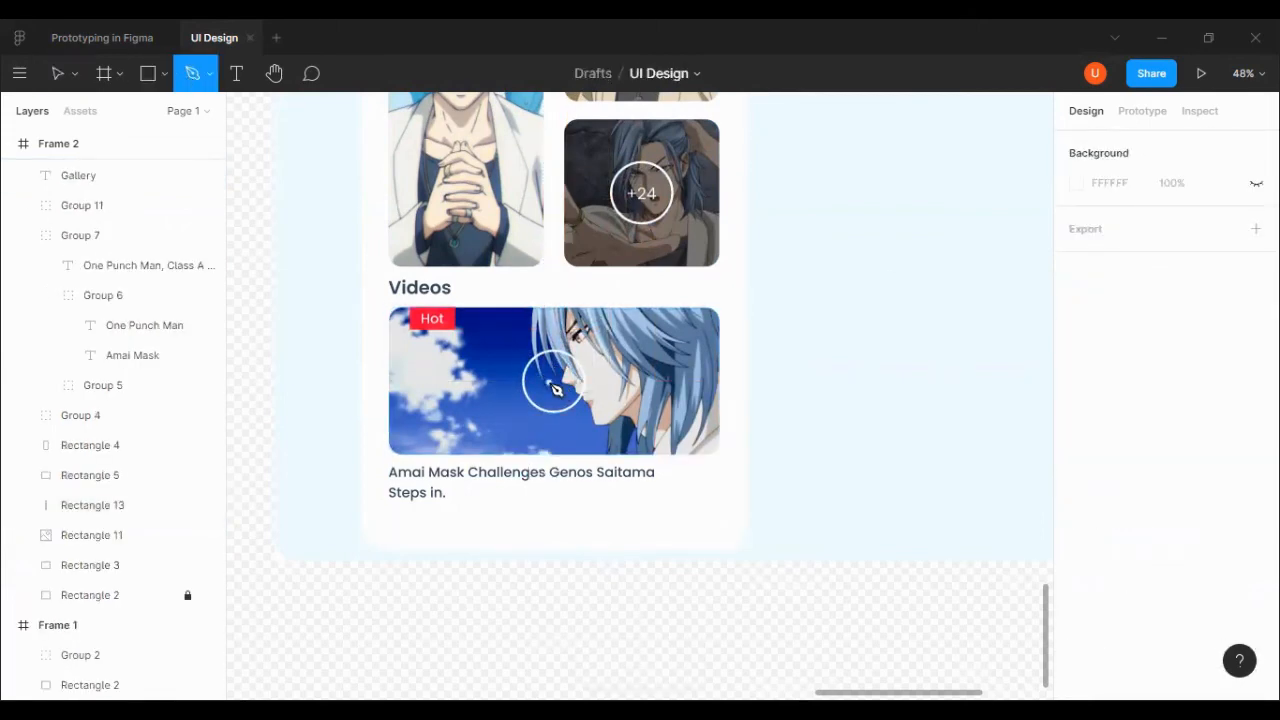
Draw a play triangle about 24 × 49.5 inside the video's ring with the Pen tool and remove its stroke.
left_click(548, 372)
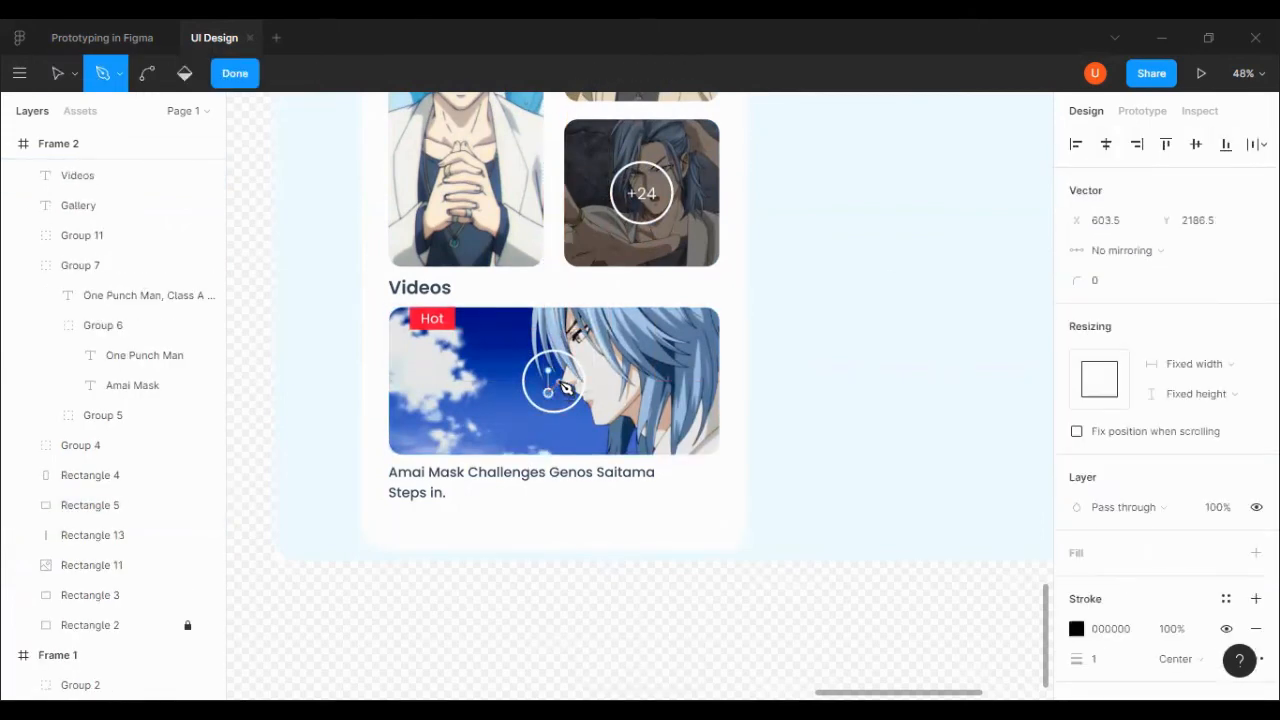
left_click(236, 73)
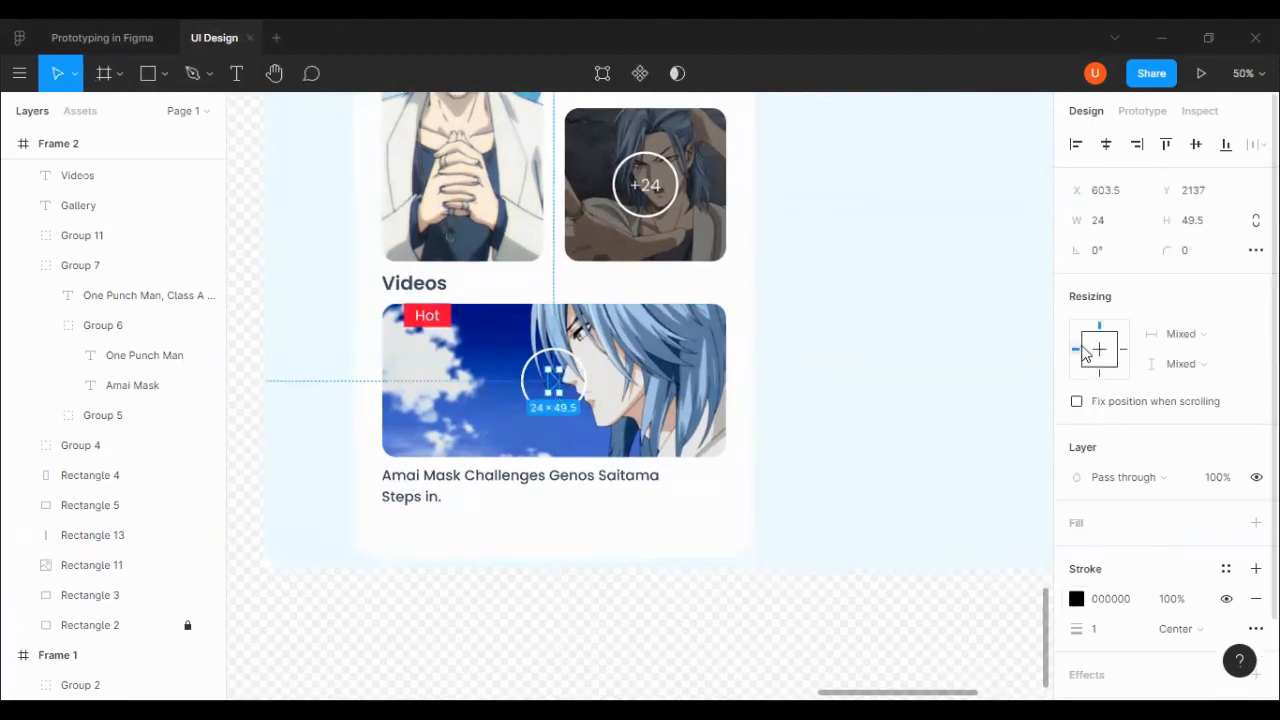
scroll(1180, 410, "down", 1)
left_click(1256, 506)
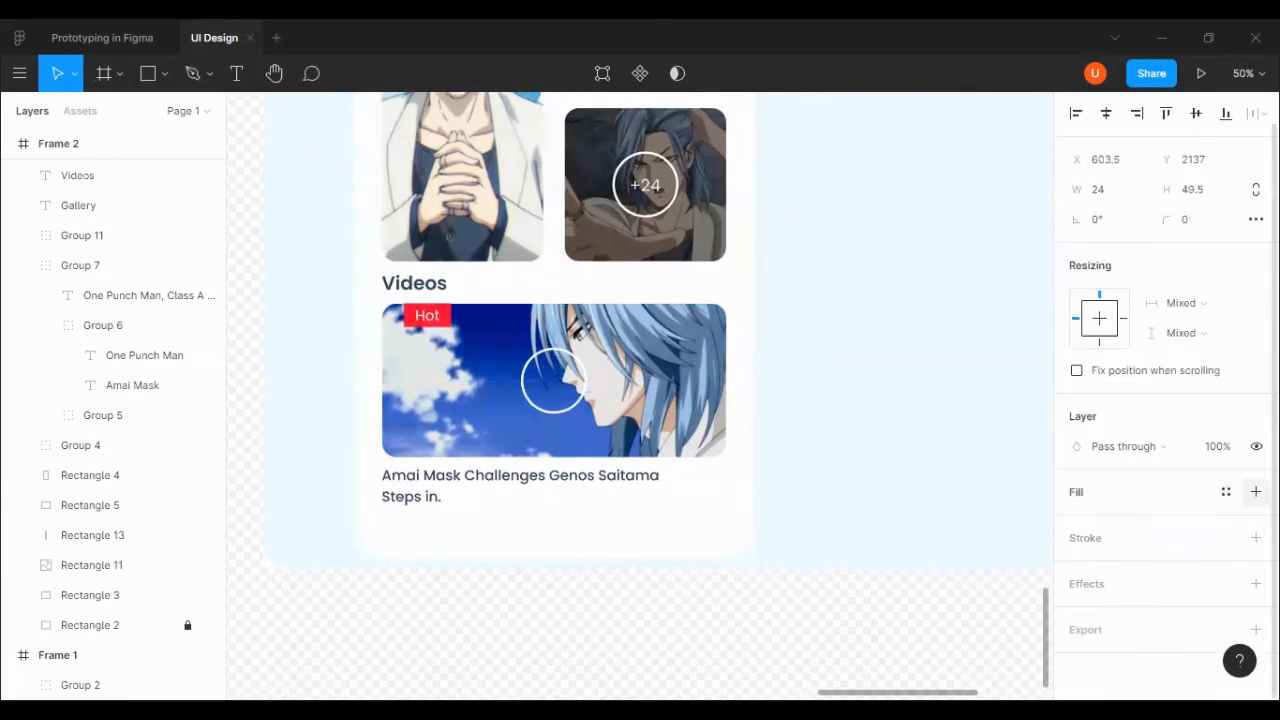
Give the play triangle a white FFFFFF fill.
left_click(1256, 492)
left_click(1077, 523)
left_click_drag(933, 429, 660, 200)
left_click(579, 525)
Enlarge the play triangle to 38.5 × 55 with its proportions locked.
left_click(556, 383)
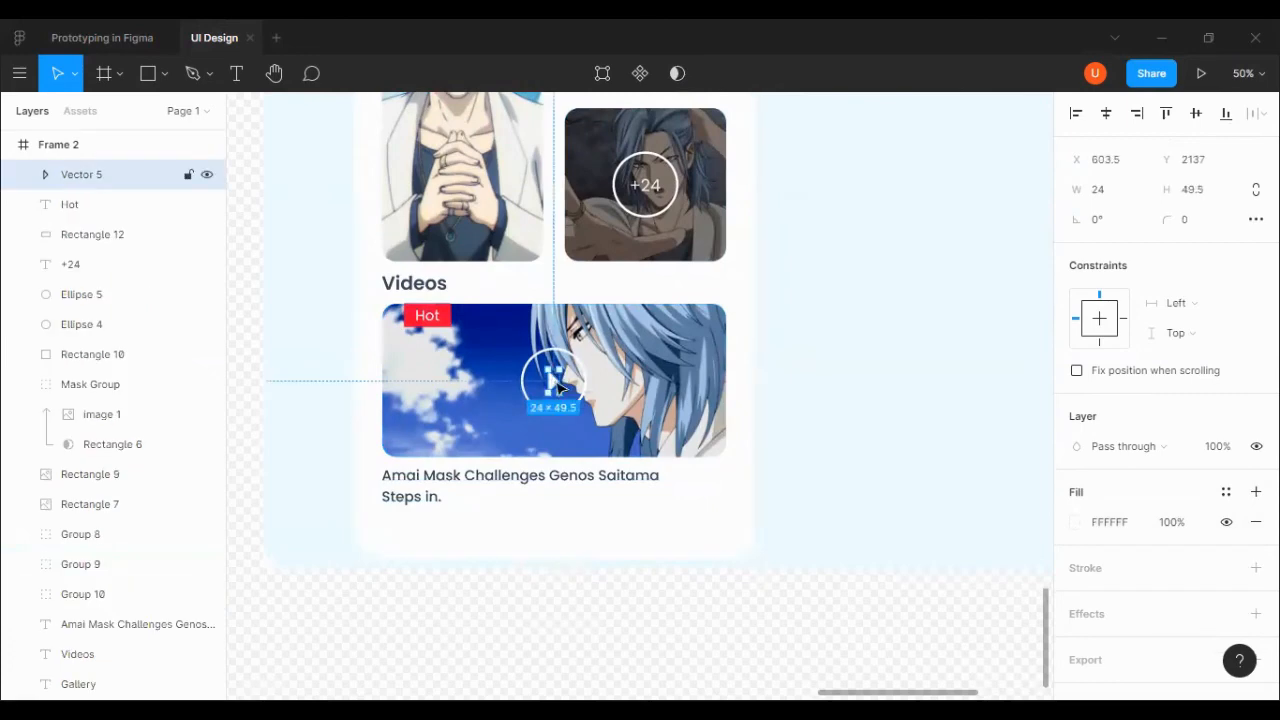
left_click(1204, 192)
type("50")
key("Return")
left_click(1119, 196)
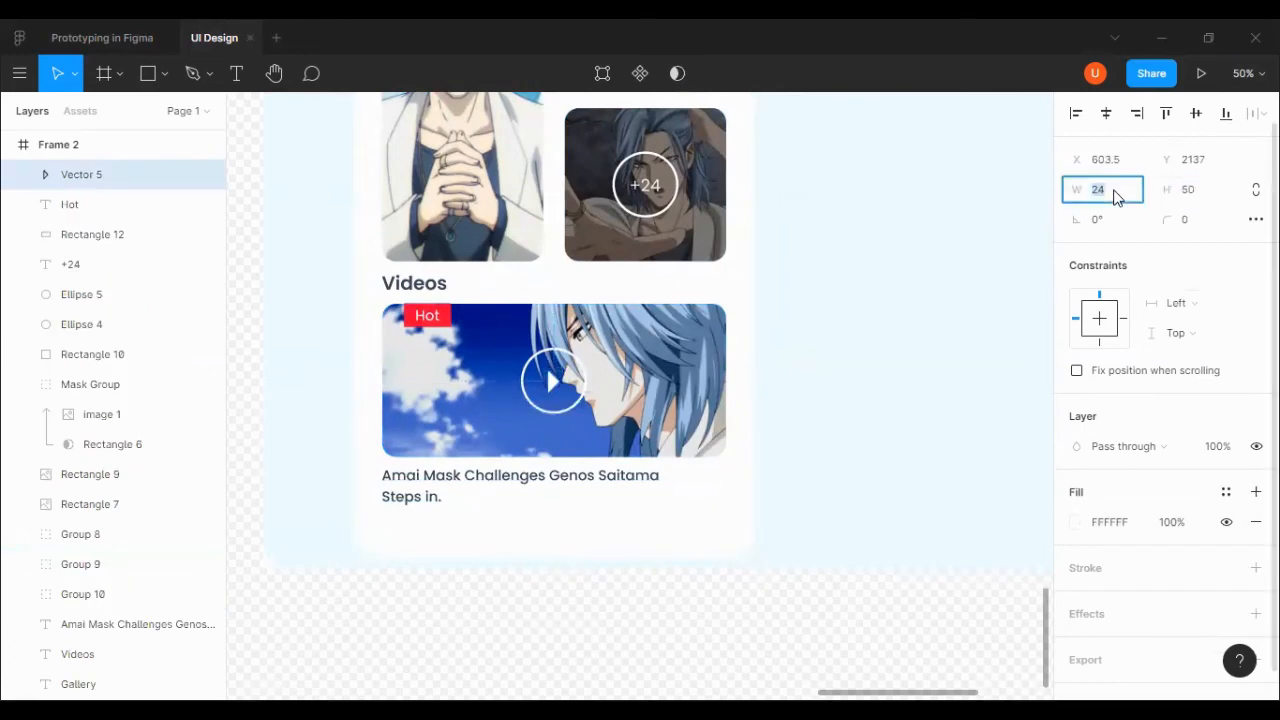
type("34")
key("Return")
left_click(579, 525)
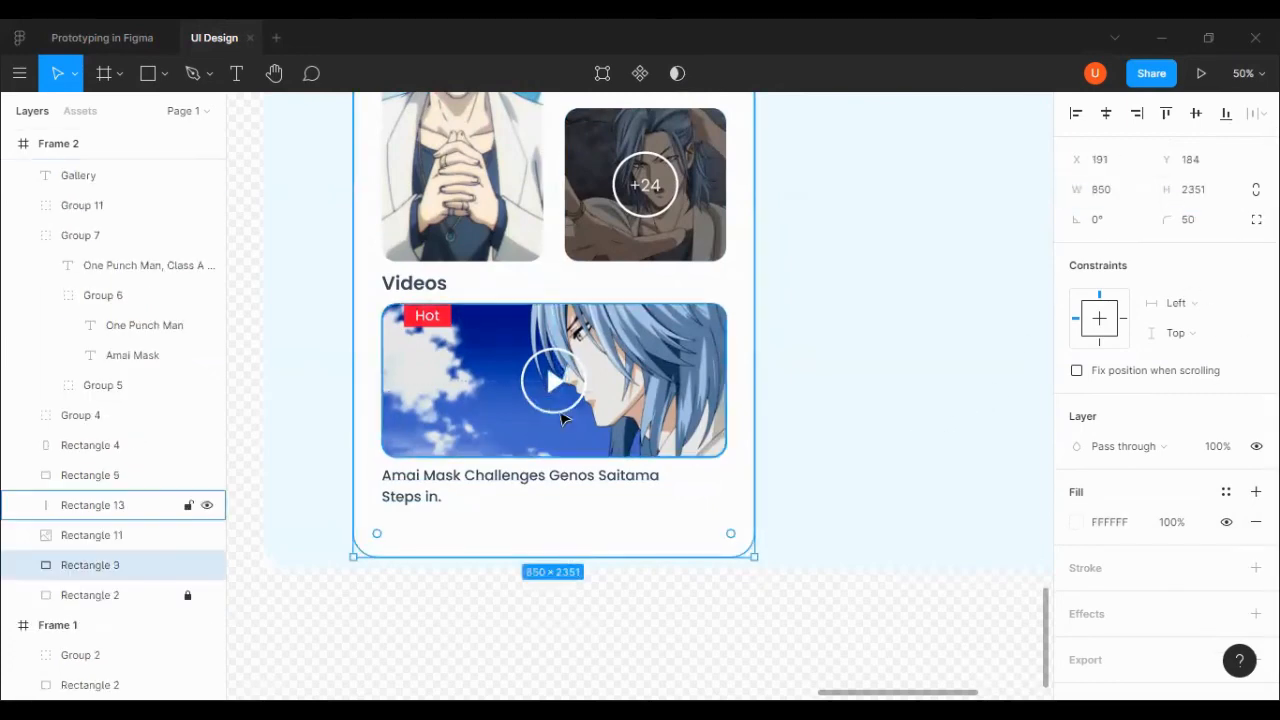
left_click(556, 383)
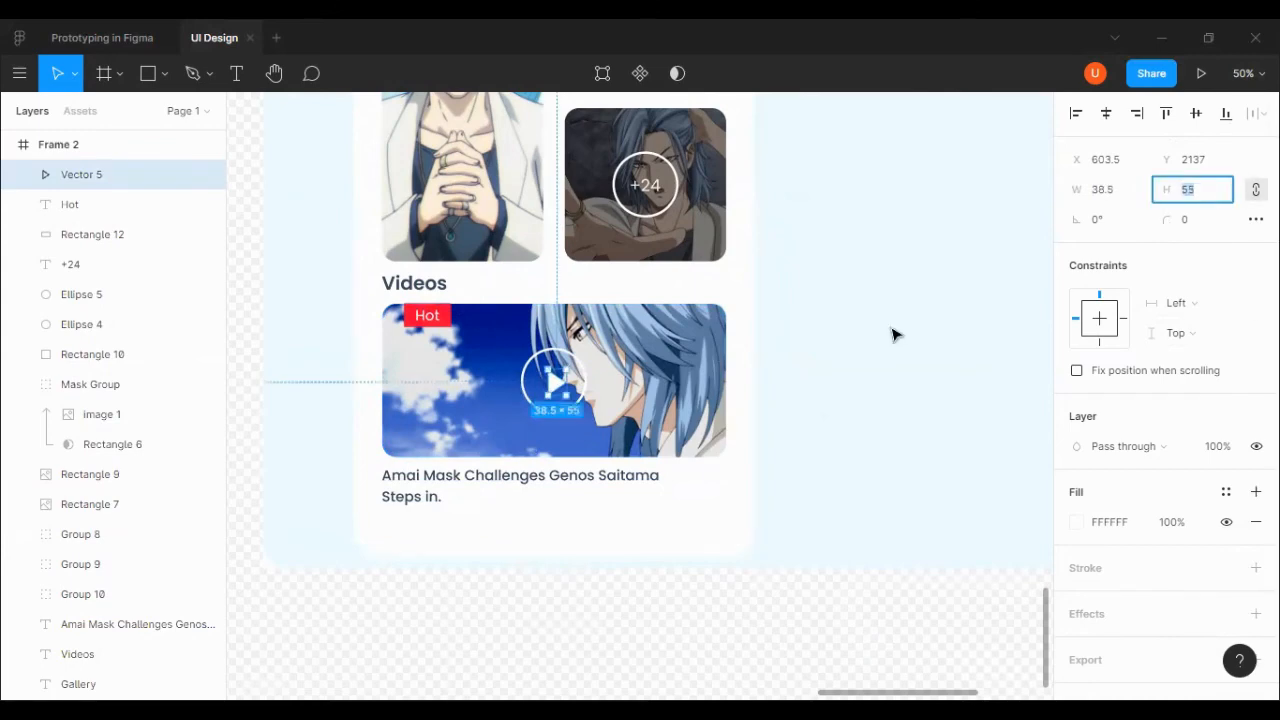
Centre the play triangle in its ring and fine-tune its position.
left_click(81, 294, "shift")
left_click(1196, 113)
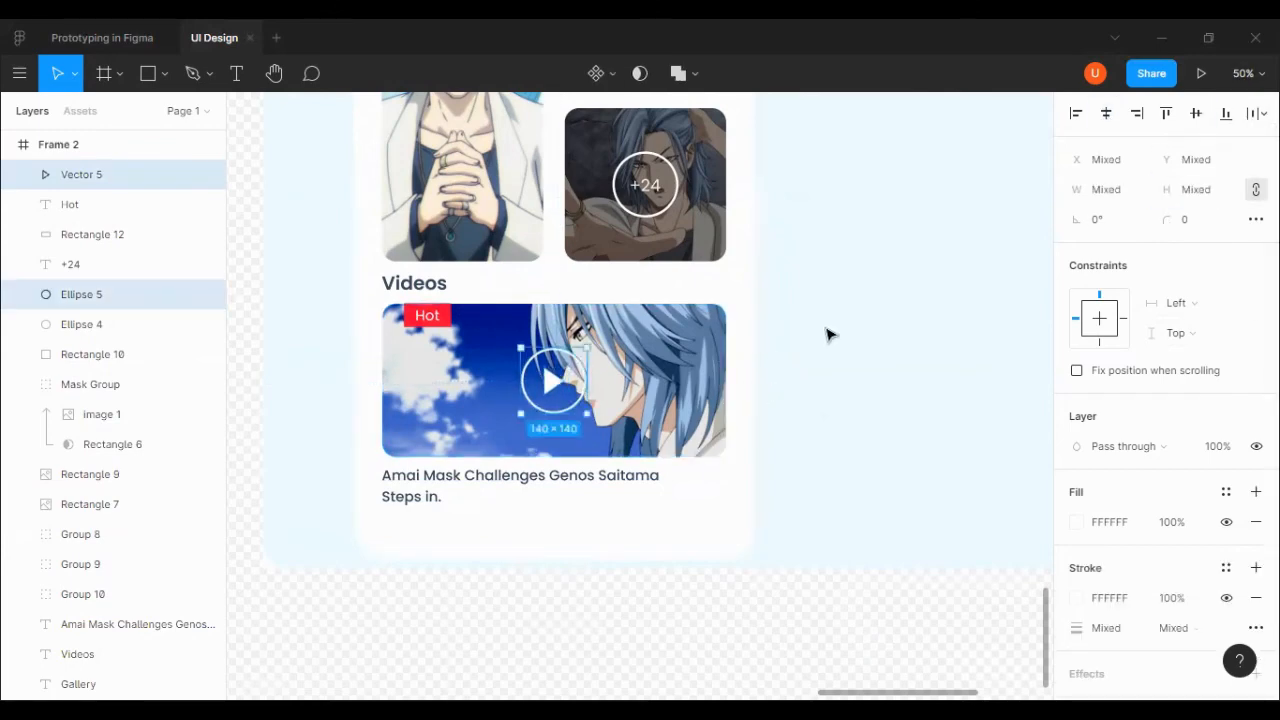
left_click(829, 332)
left_click_drag(549, 378, 547, 378)
left_click(917, 402)
Set the fill opacity of the dark overlay on the video image to 20%.
left_click(680, 428)
left_click(1170, 553)
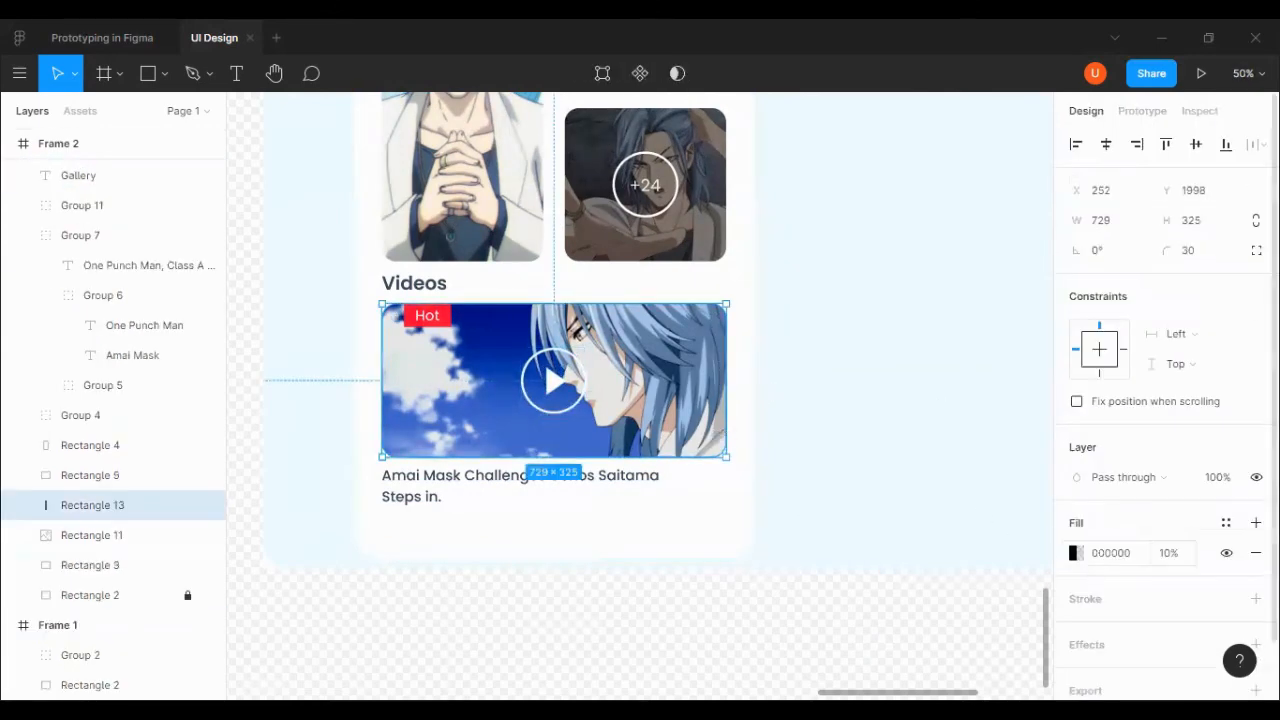
type("20")
key("Return")
left_click(600, 594)
Place a copy of the video caption below it and change its text to 22:23.
left_click(423, 491)
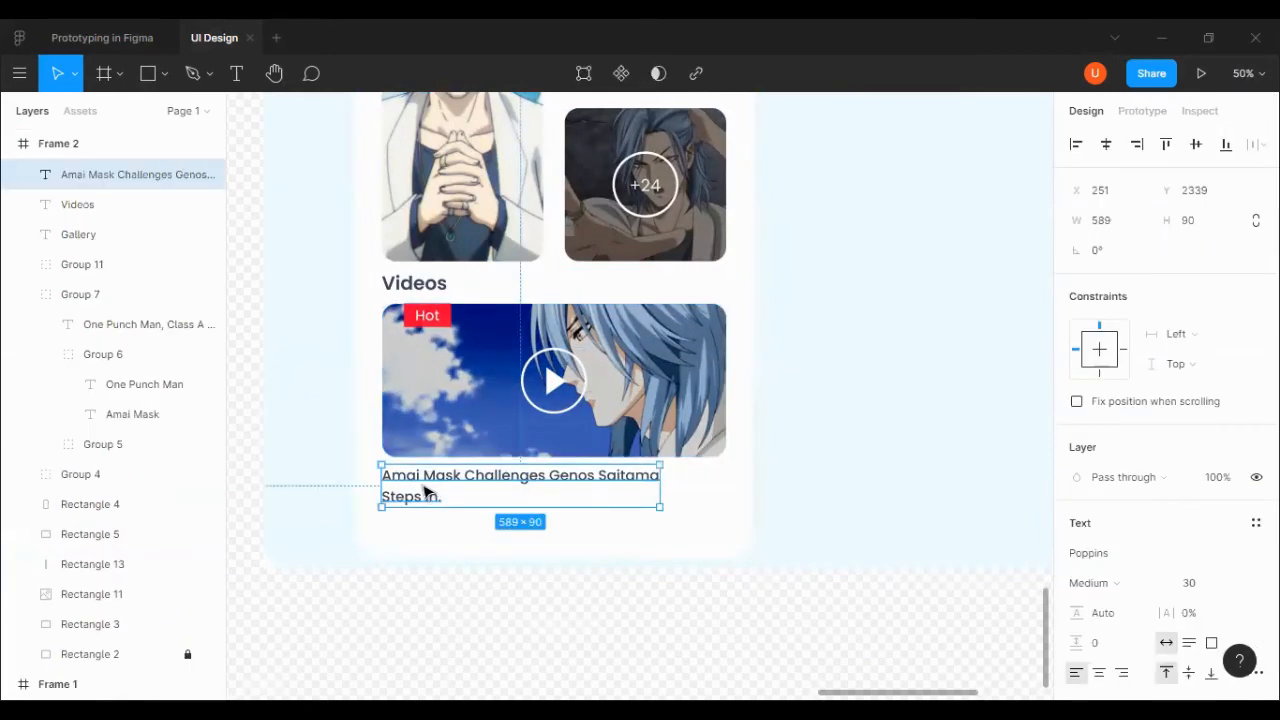
key("ctrl+c")
key("ctrl+v")
left_click_drag(423, 491, 477, 523)
double_click(477, 523)
key("BackSpace")
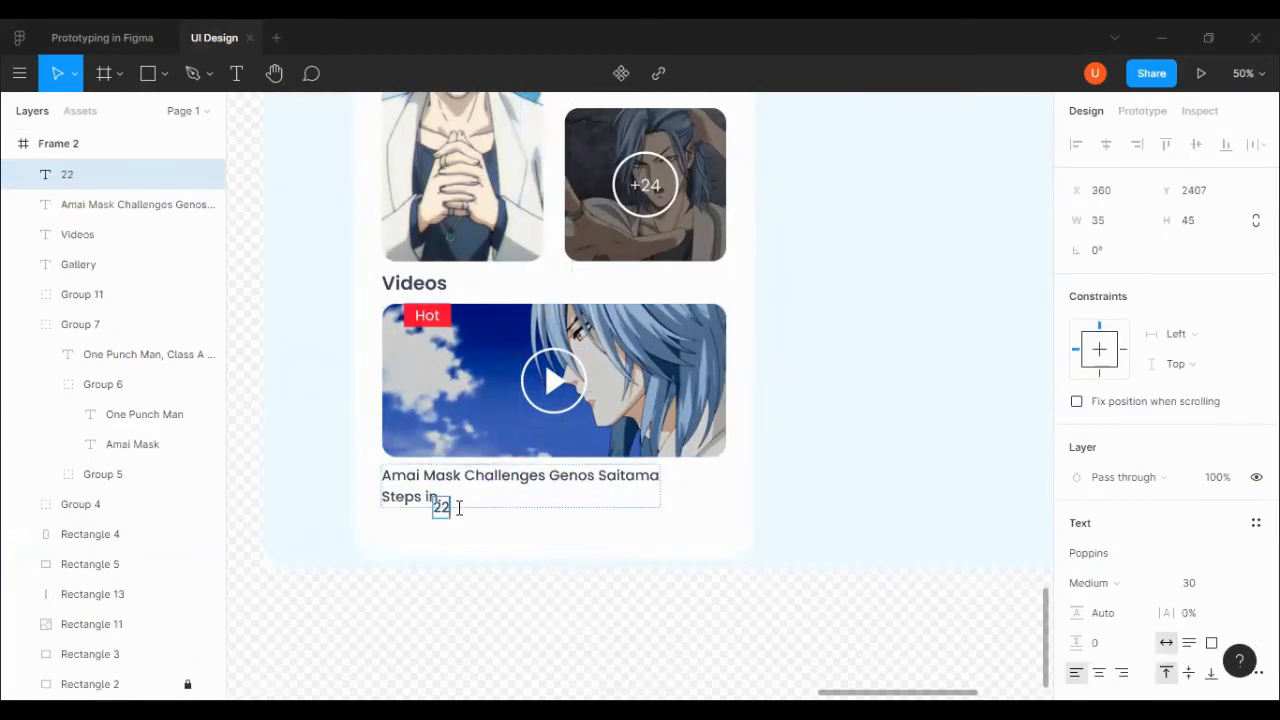
scroll(1083, 483, "down", 3)
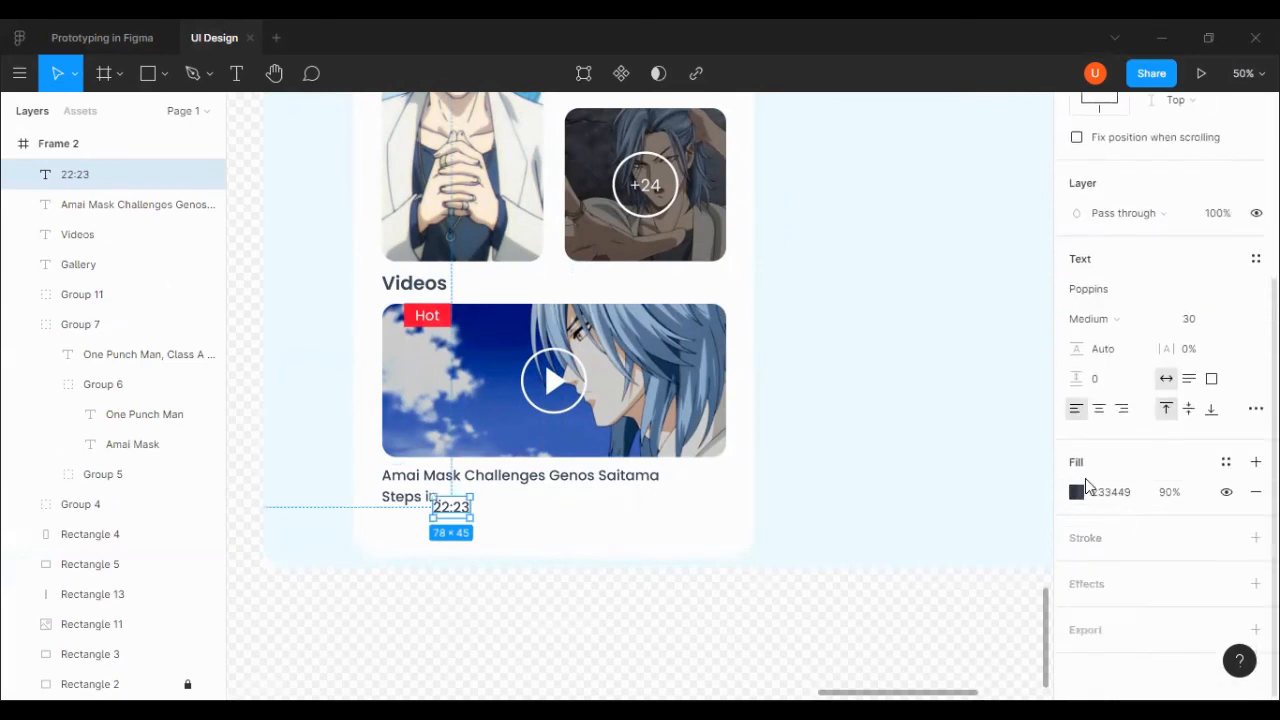
Set the 22:23 duration text's fill opacity to 50%.
left_click(1170, 491)
type("50")
key("Return")
left_click(480, 607)
Move the 22:23 text level with the caption's first line and align it to the video image's right edge.
left_click_drag(452, 508, 693, 481)
left_click(690, 440, "shift")
left_click(1138, 144)
left_click(880, 380)
left_click(729, 497)
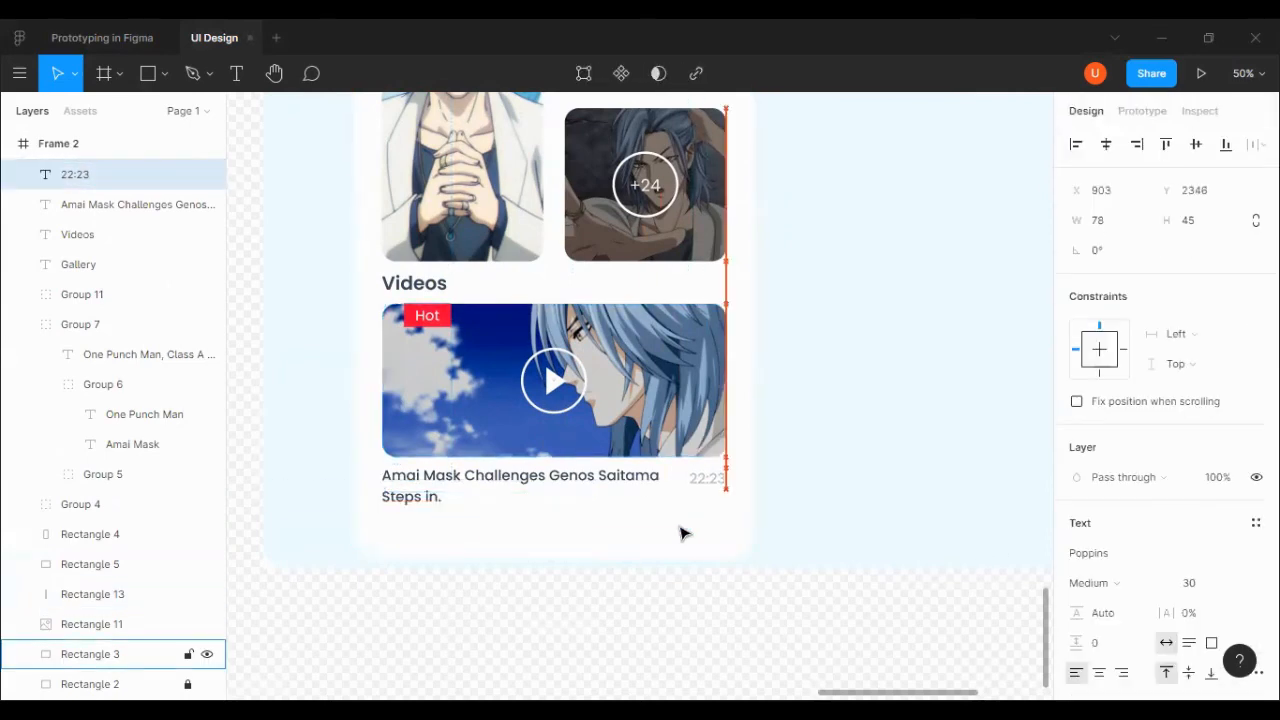
left_click_drag(661, 499, 656, 500)
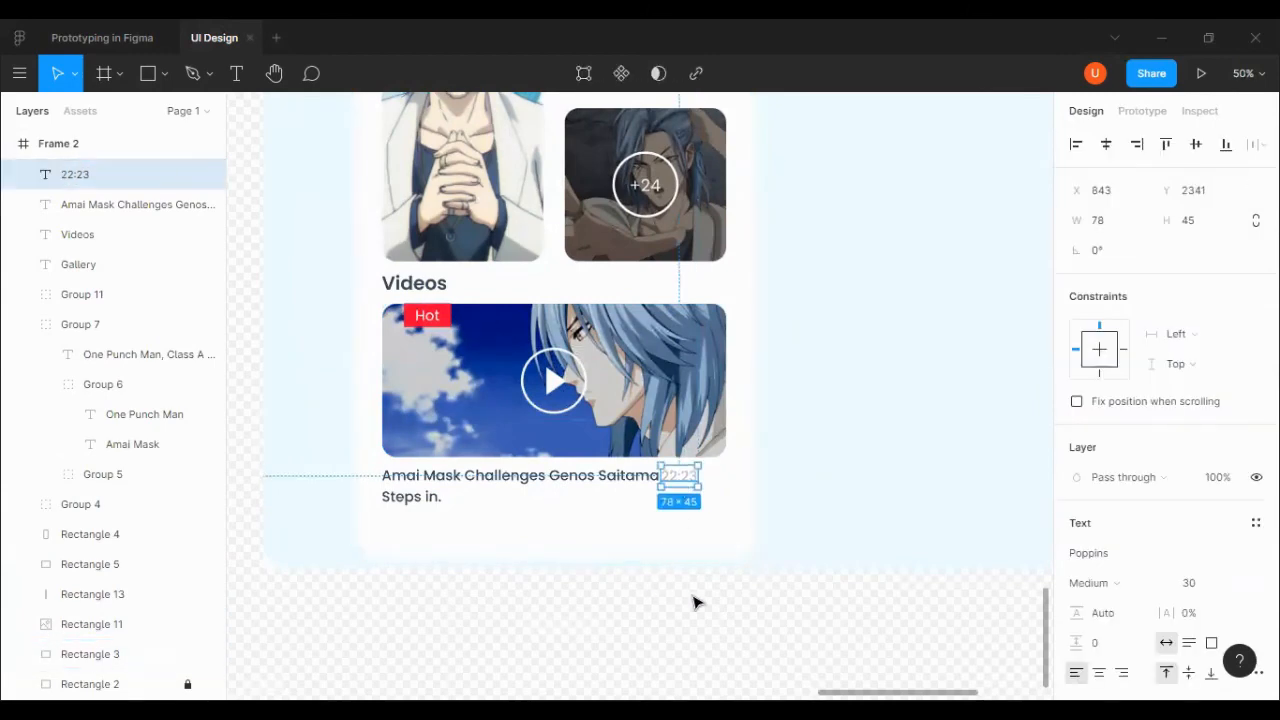
left_click(692, 446, "shift")
left_click(1137, 144)
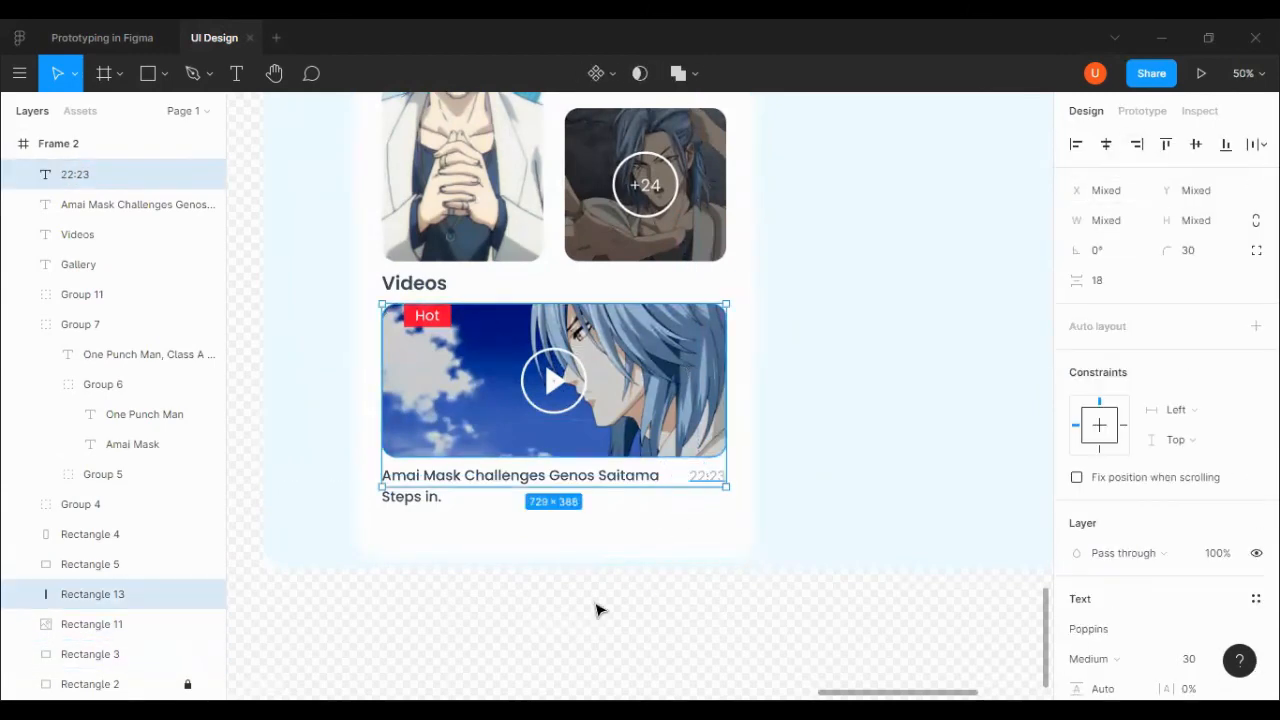
left_click(597, 609)
Enlarge the outer frame around the profile card to about 2962 × 3269.
scroll(598, 612, "down", 1)
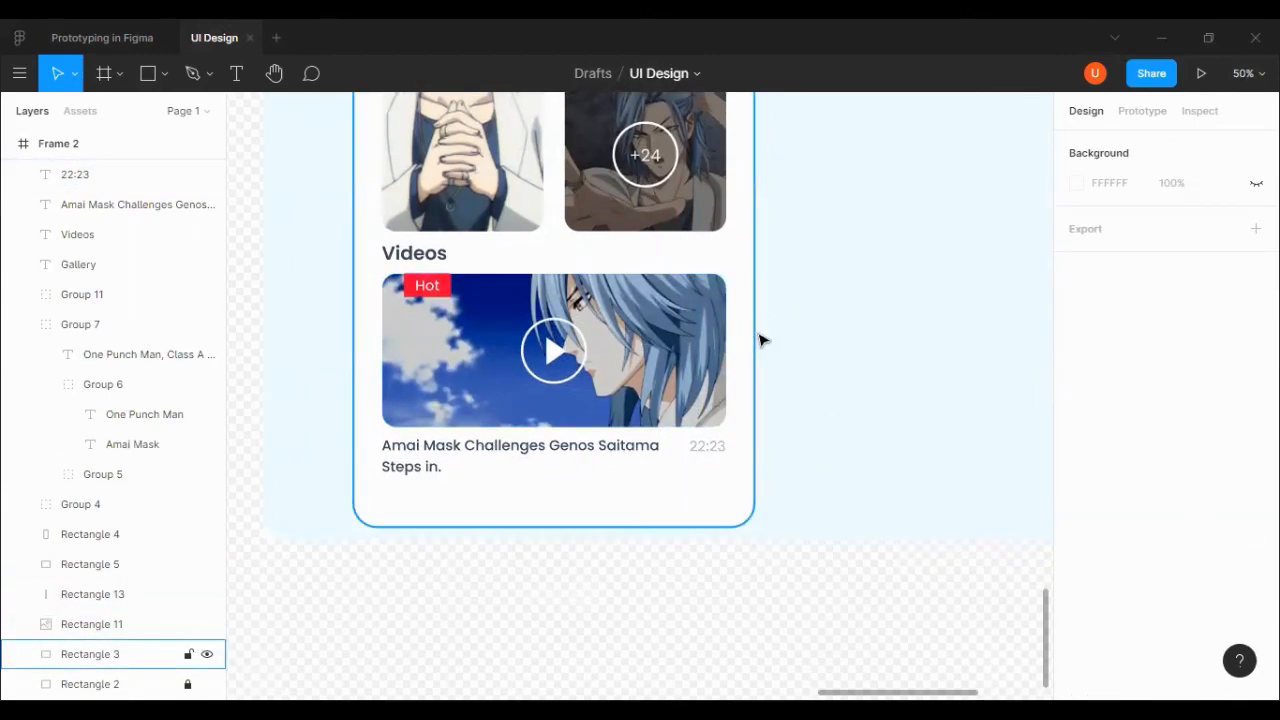
scroll(966, 594, "down", 5, "ctrl")
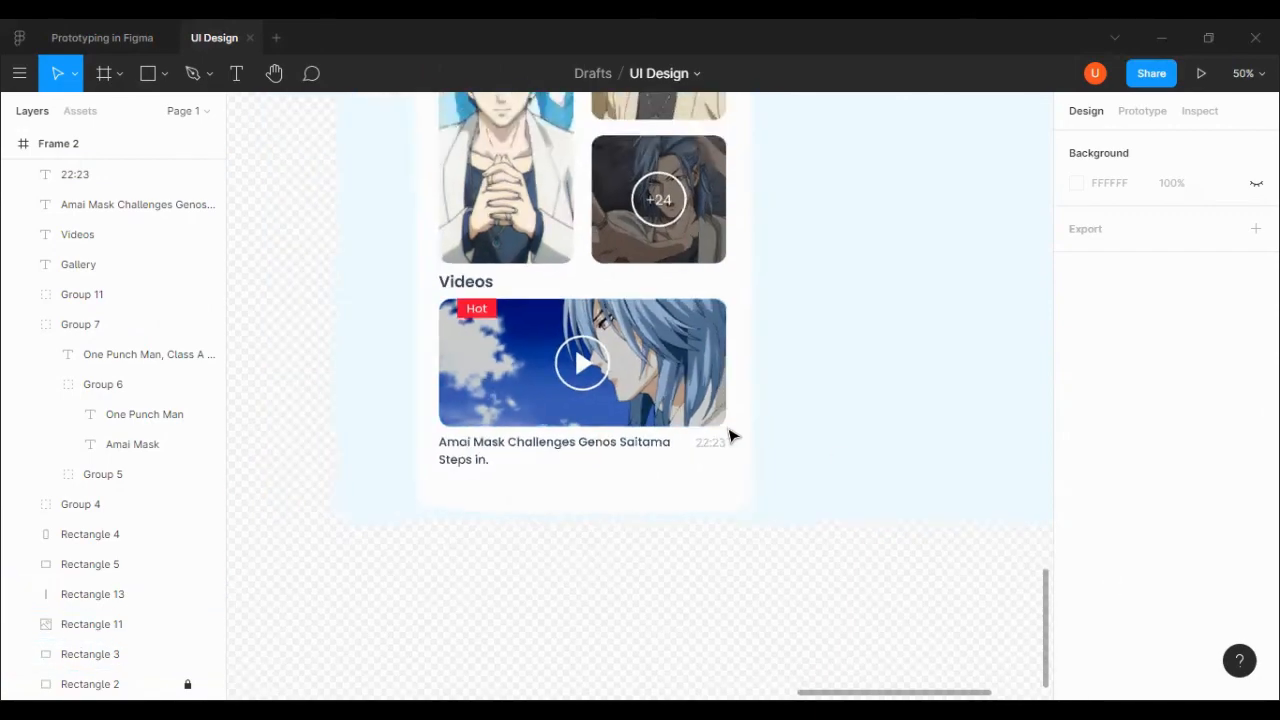
scroll(786, 486, "down", 2, "ctrl")
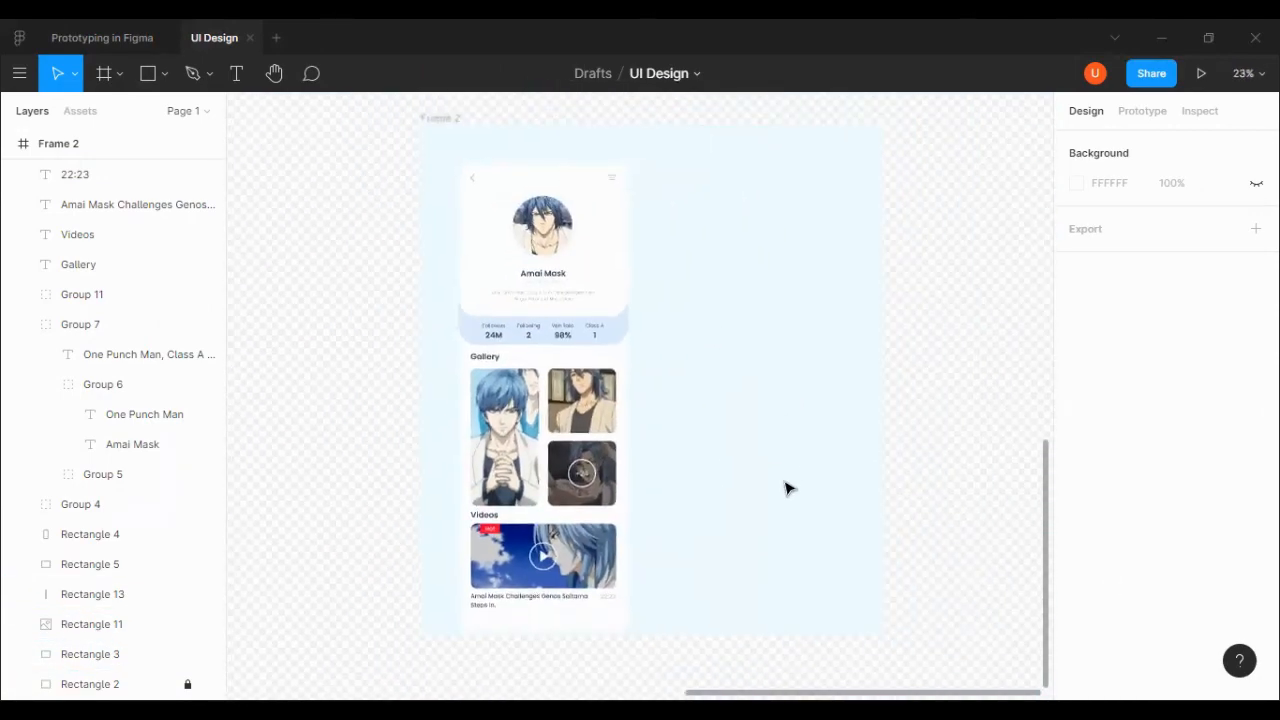
left_click(532, 195)
left_click_drag(853, 565, 942, 660)
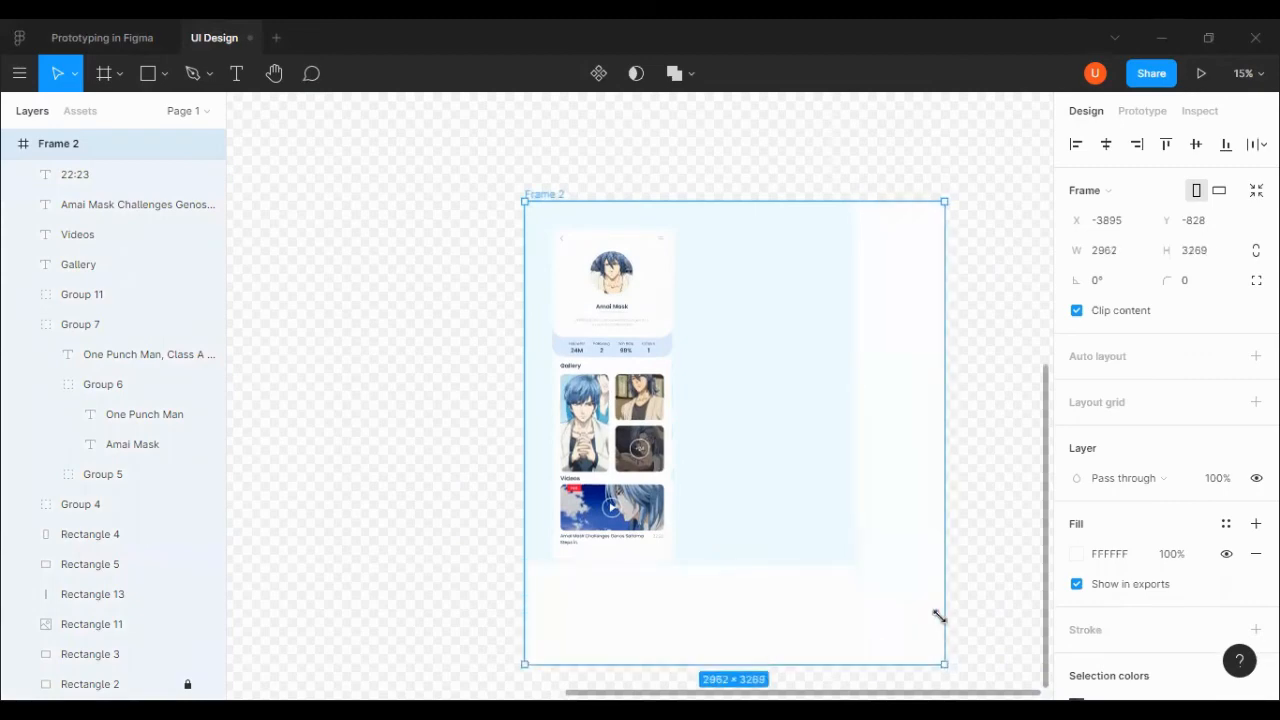
scroll(928, 550, "down", 3)
scroll(934, 355, "up", 1)
scroll(950, 286, "right", 3)
left_click(556, 274)
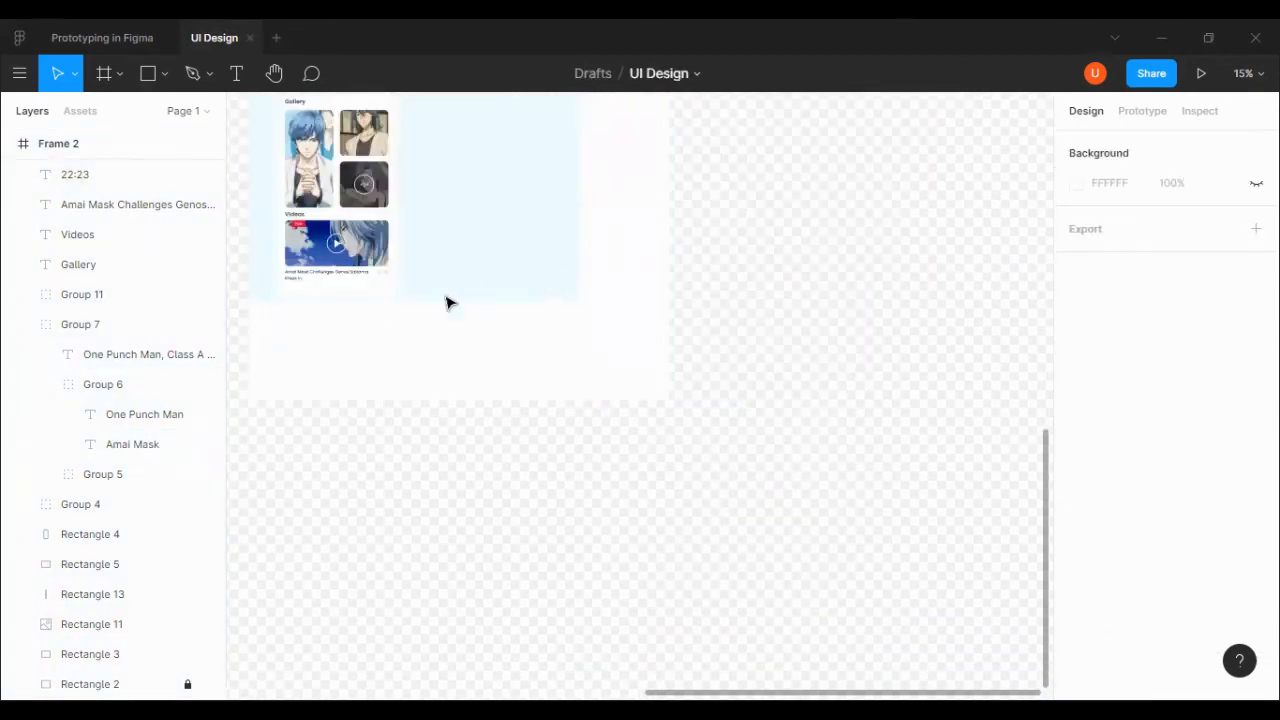
Enlarge the light blue background rectangle to 2962 × 3269 so it fills the frame, and lock it.
left_click(577, 299)
left_click_drag(577, 299, 668, 395)
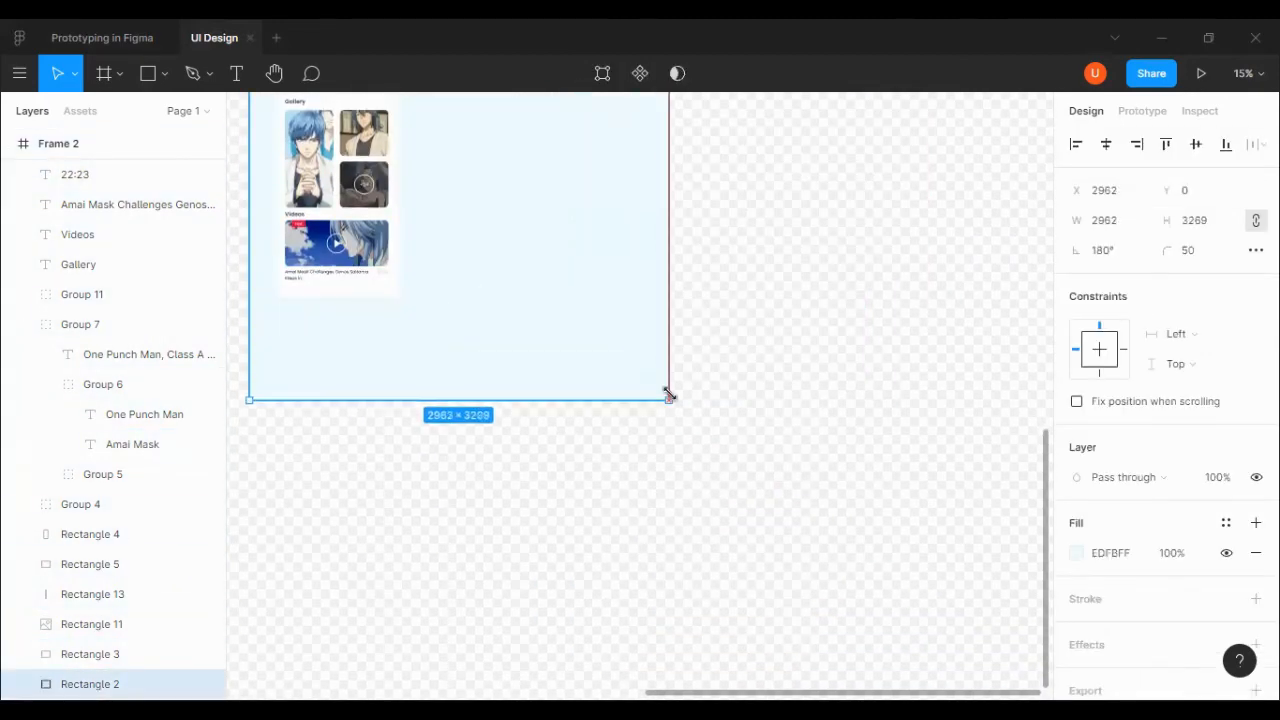
left_click(189, 684)
Group all the profile card's elements and place a copy of the group beside it at X 1137, Y 184.
scroll(386, 457, "up", 2)
scroll(450, 440, "left", 2)
left_click_drag(324, 132, 531, 437)
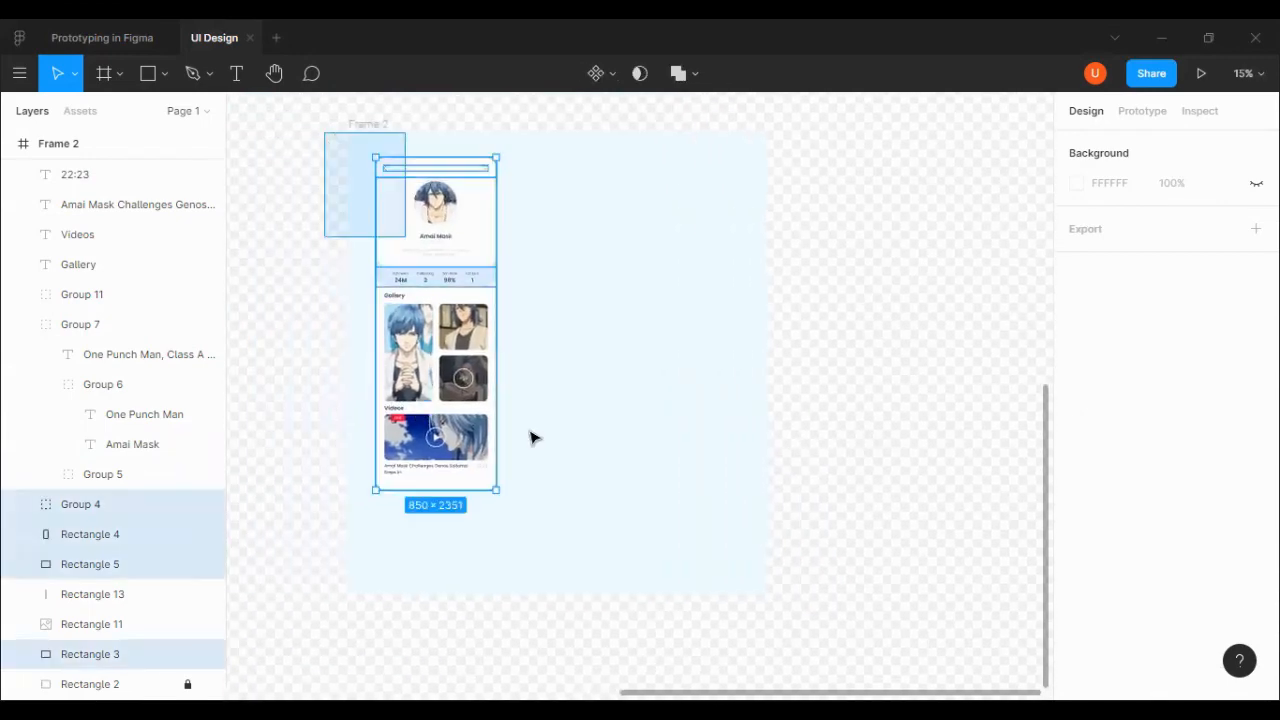
key("ctrl+g")
left_click_drag(414, 294, 548, 297)
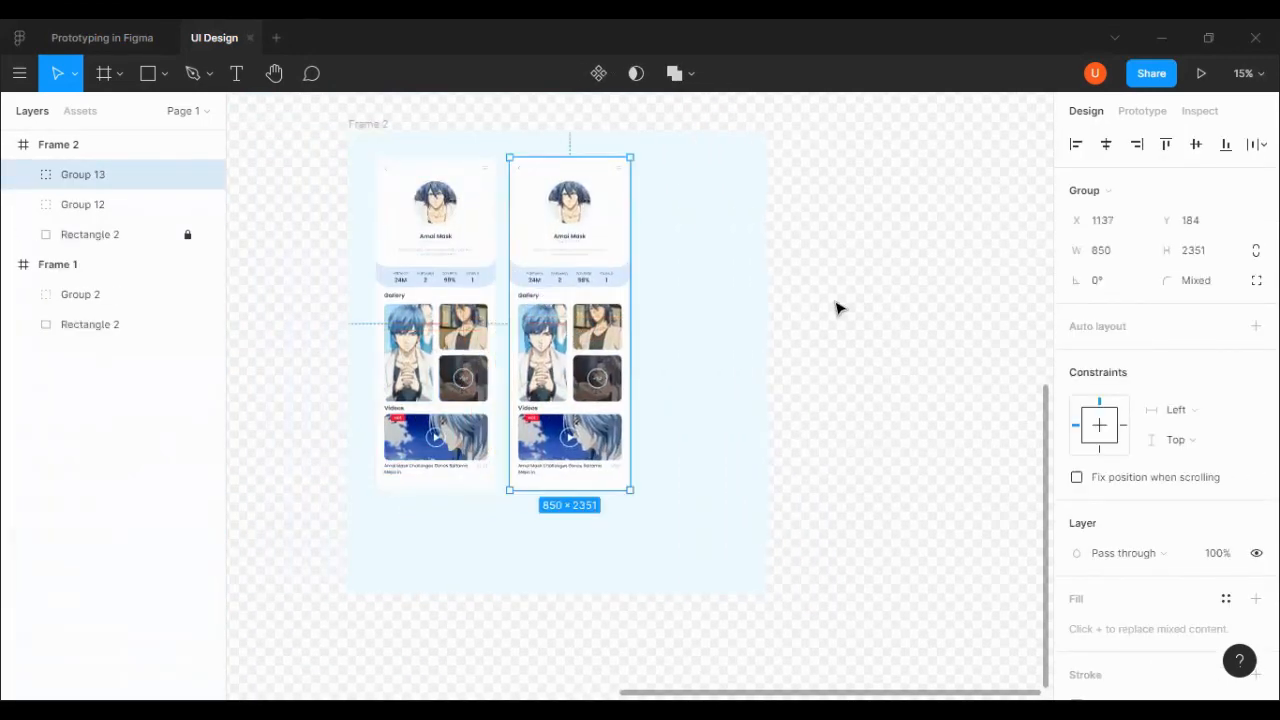
left_click(836, 302)
Shift the second profile card slightly downward and place a third copy of the card beside it.
left_click_drag(586, 255, 587, 298)
left_click_drag(586, 348, 730, 297)
left_click(725, 530)
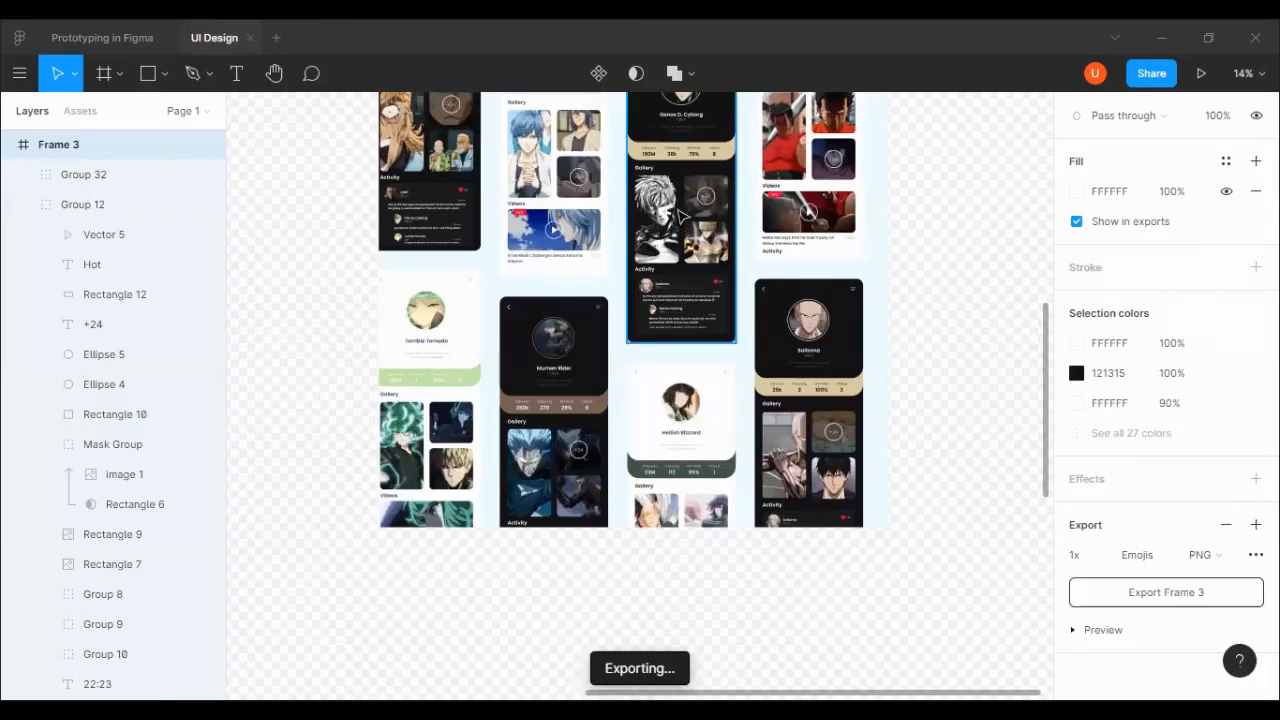
Examine the finished light and dark character profile cards in the frame, including their gallery, video and activity sections.
scroll(690, 450, "up", 10)
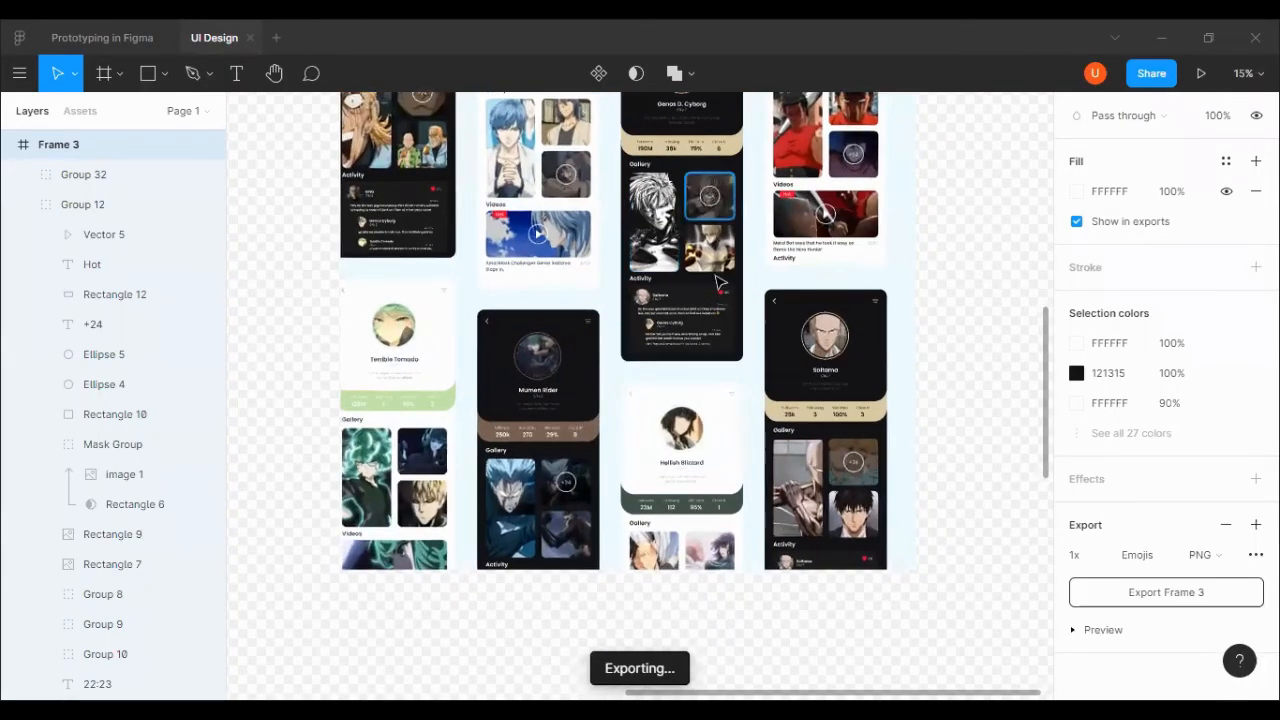
scroll(699, 480, "down", 2)
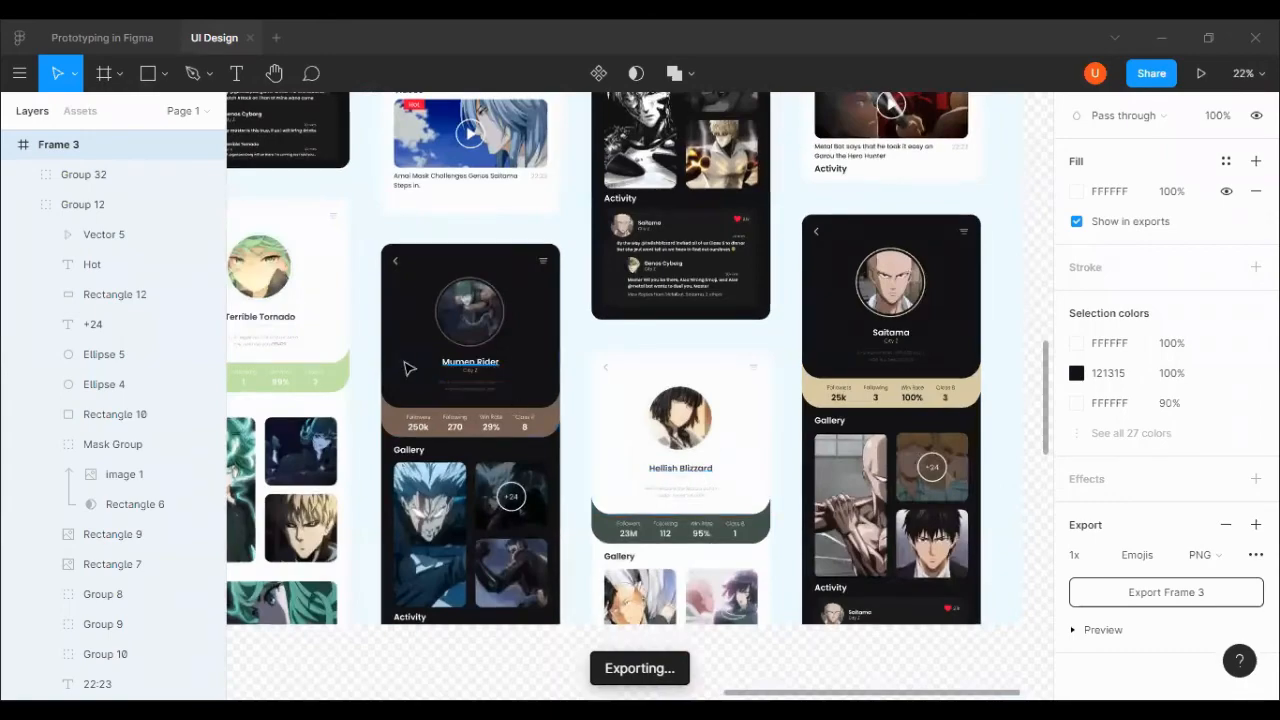
scroll(423, 343, "up", 5)
scroll(431, 423, "down", 3)
scroll(400, 450, "down", 3)
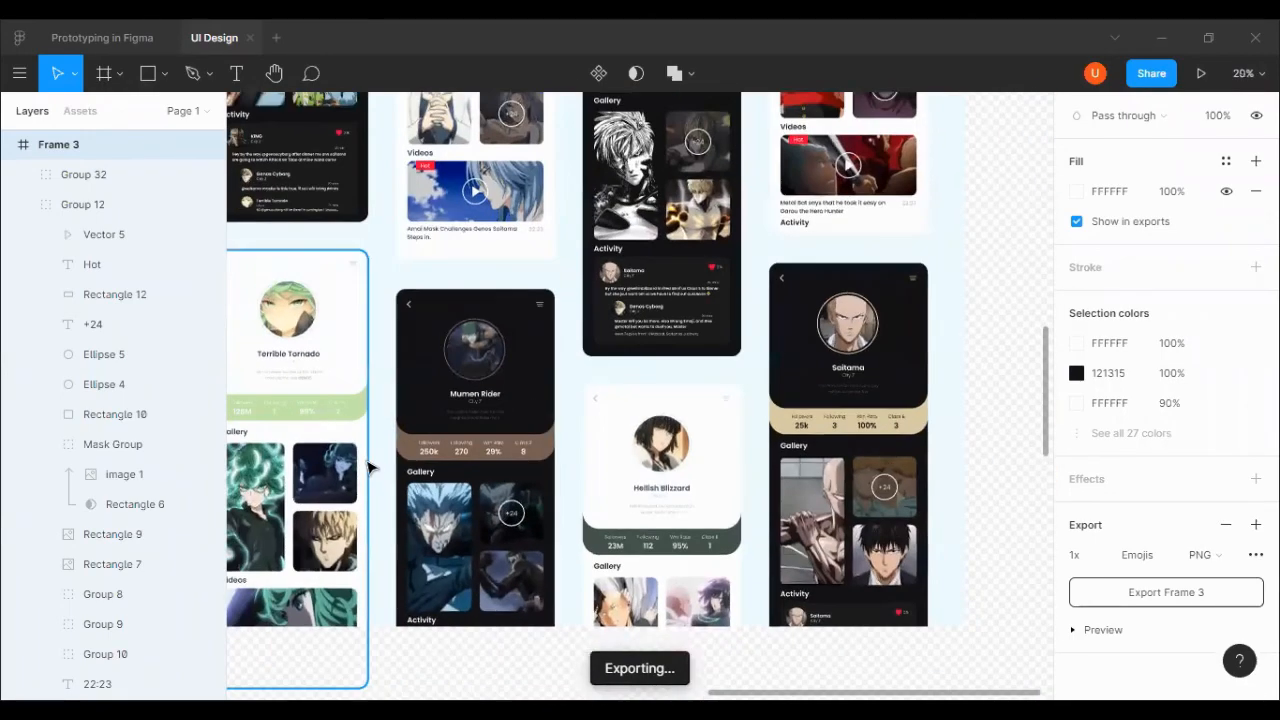
scroll(329, 360, "up", 4)
scroll(335, 387, "down", 4)
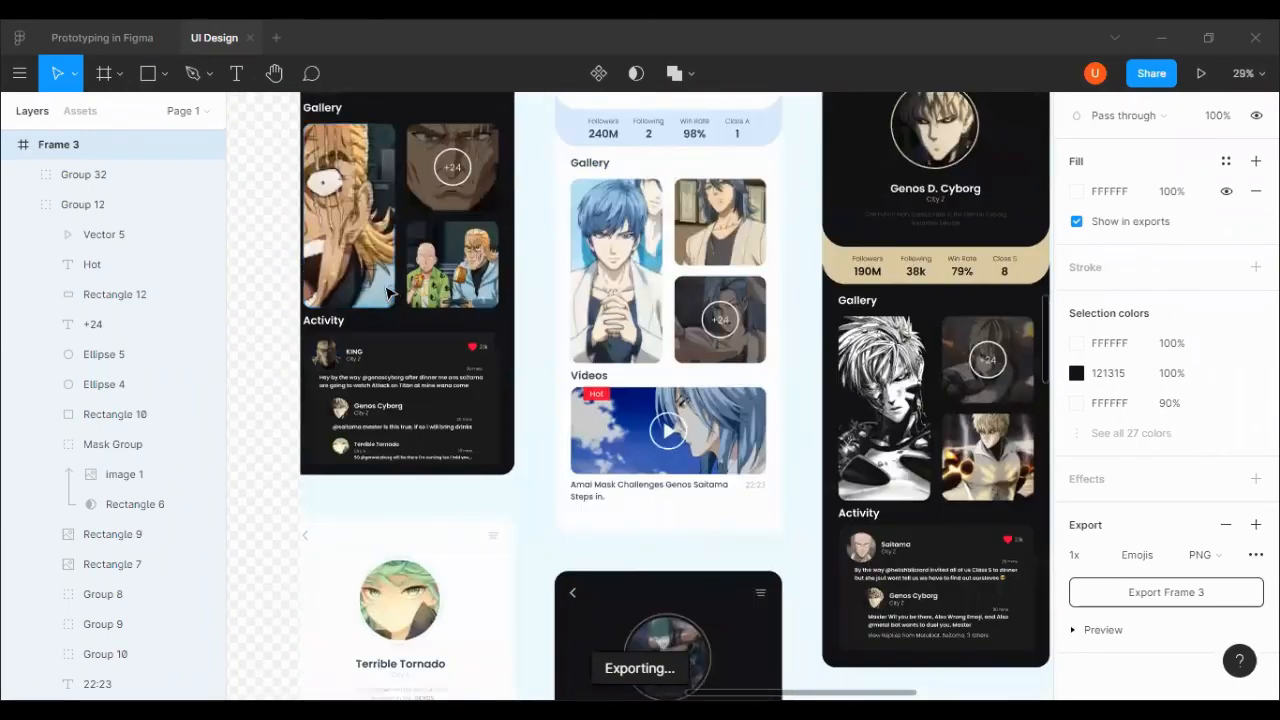
scroll(508, 514, "up", 2)
scroll(508, 514, "down", 5)
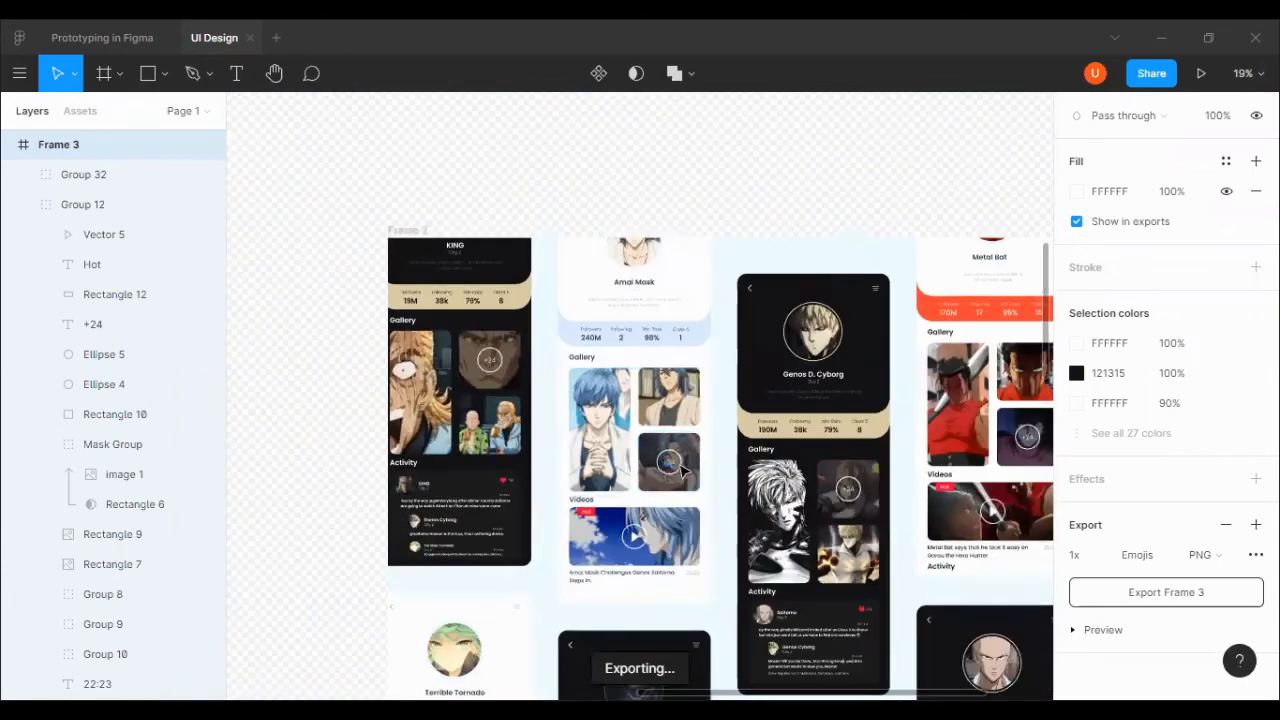
scroll(820, 490, "down", 3)
scroll(836, 483, "right", 3)
scroll(836, 483, "up", 6)
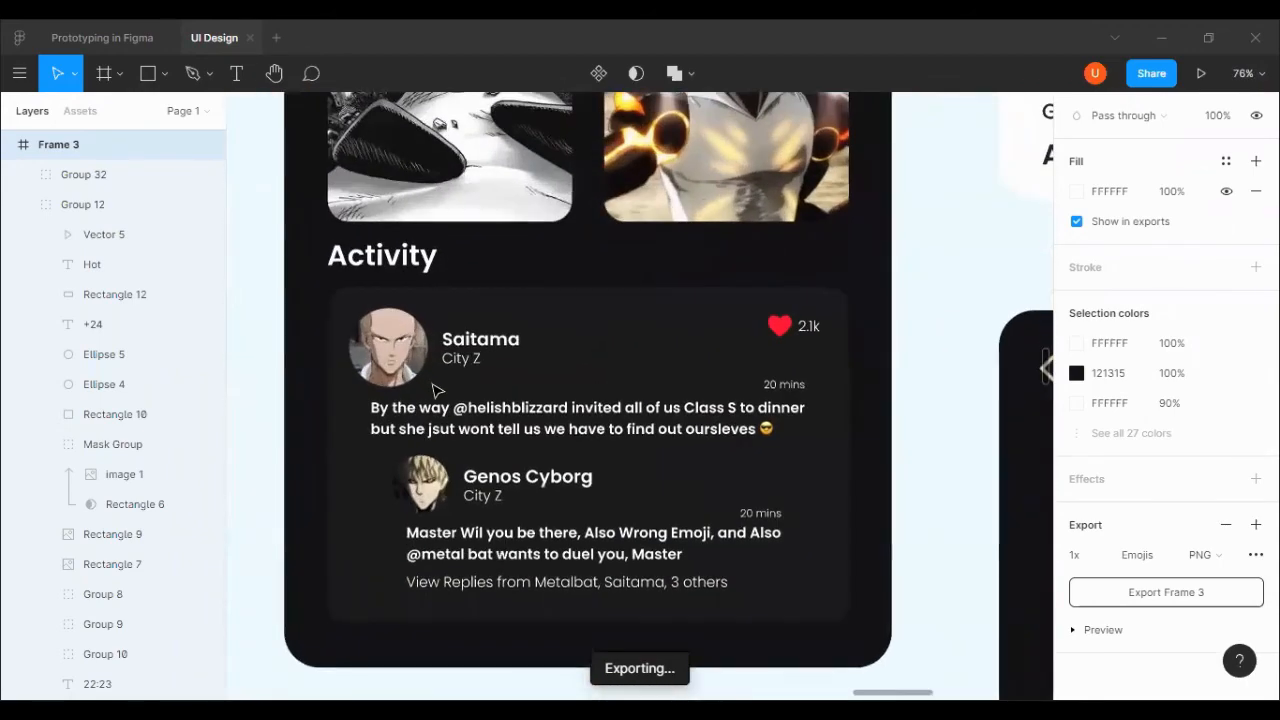
scroll(434, 388, "down", 1)
scroll(434, 388, "down", 1)
scroll(333, 402, "down", 3)
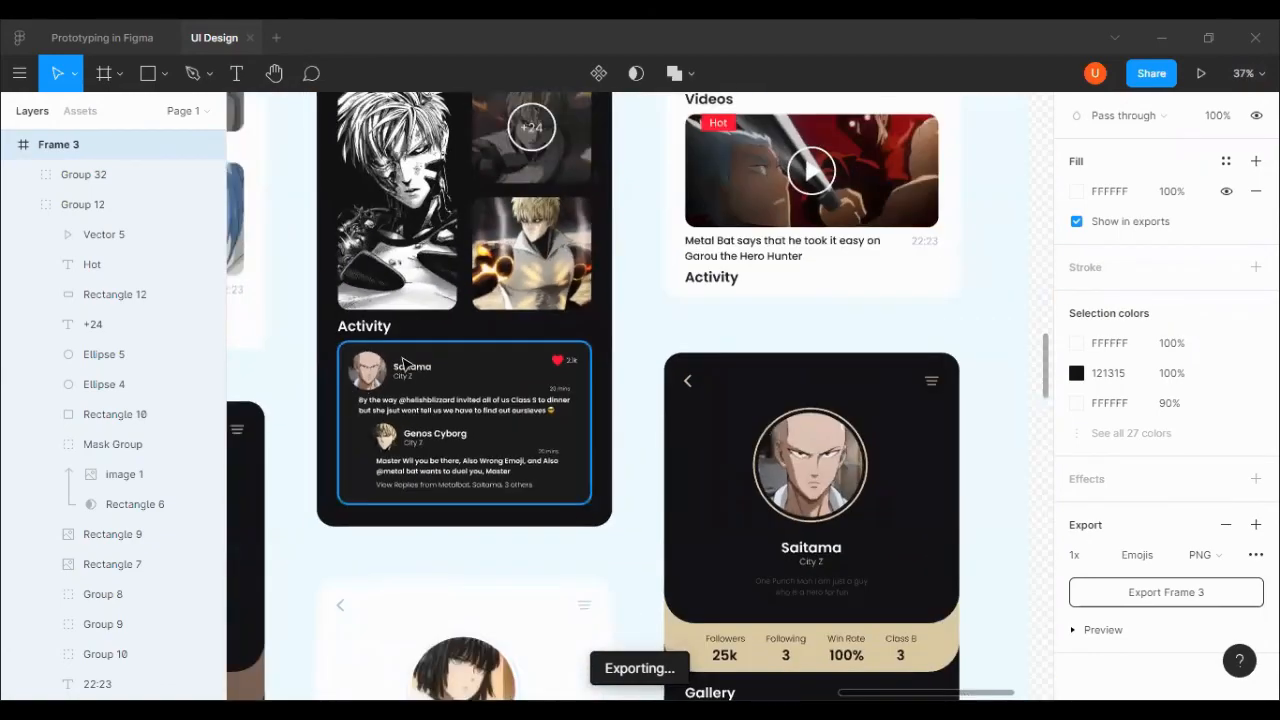
scroll(646, 277, "up", 5)
scroll(646, 277, "down", 1)
scroll(800, 371, "up", 4)
scroll(800, 371, "down", 1)
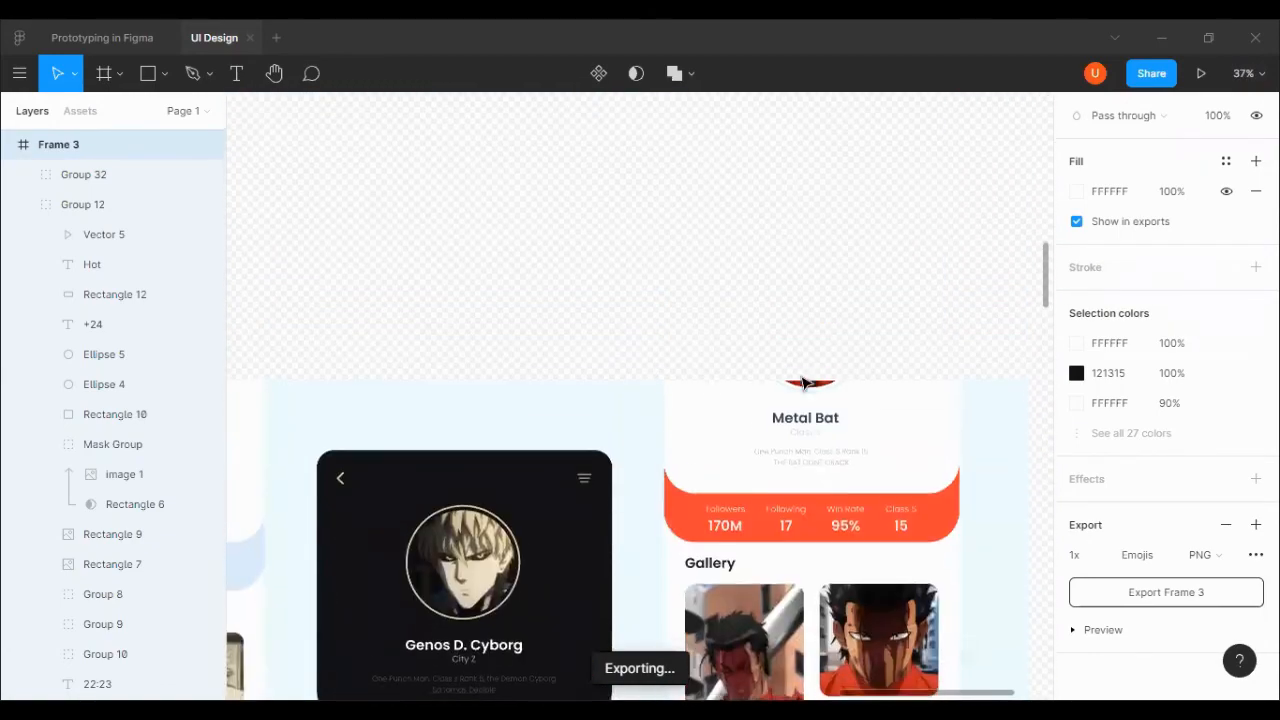
Move the Metal Bat profile card up out of the frame onto the empty canvas.
left_click(805, 371)
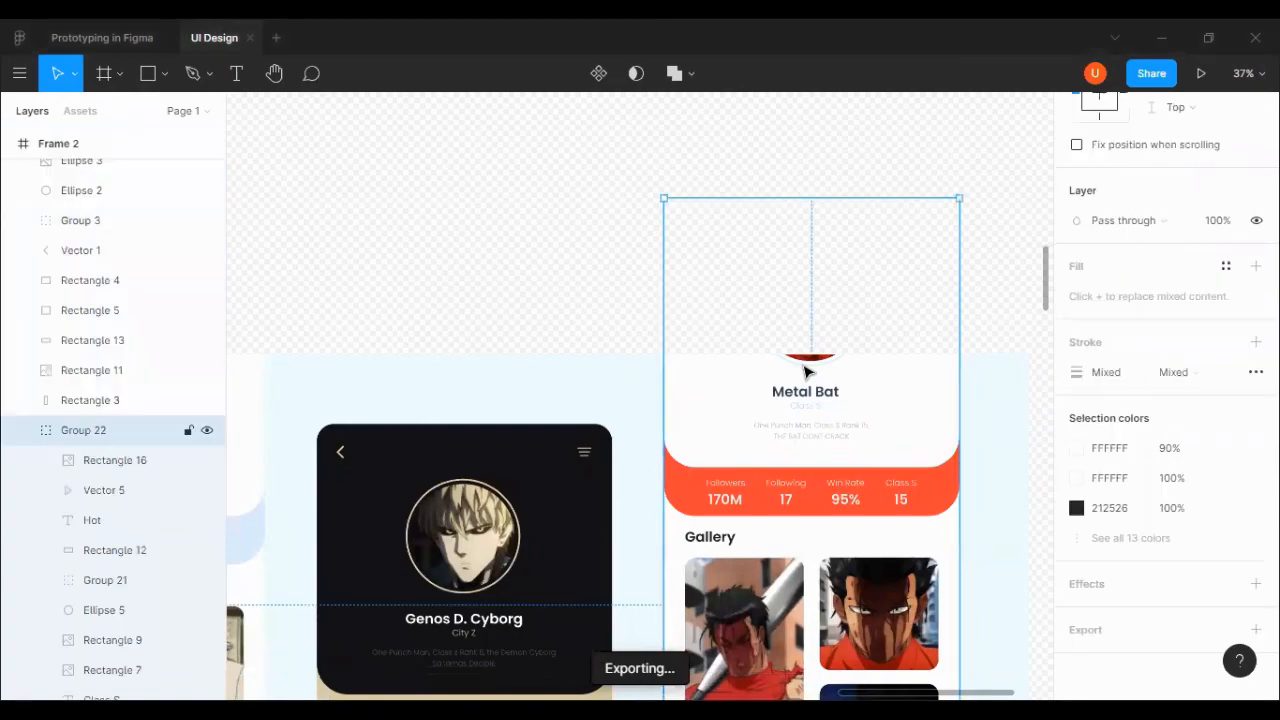
left_click_drag(813, 371, 823, 85)
scroll(801, 318, "down", 3)
left_click(937, 506)
scroll(900, 489, "up", 2)
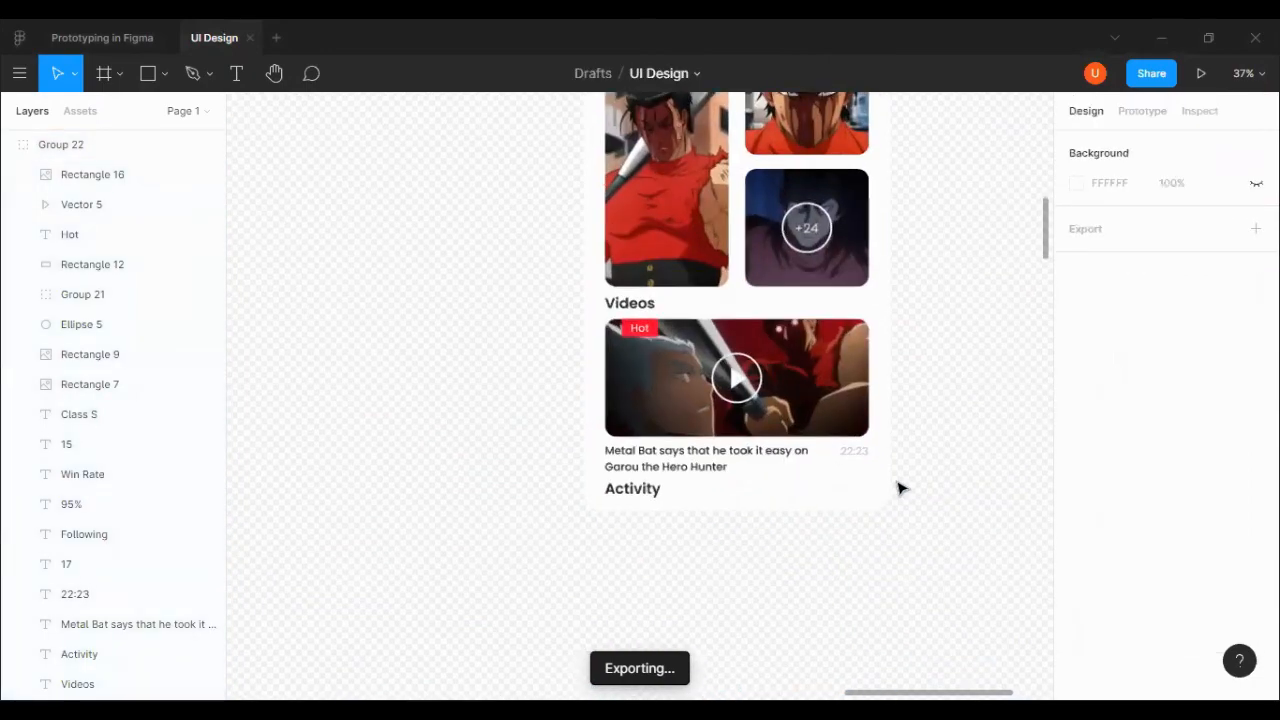
scroll(566, 355, "up", 5)
scroll(566, 355, "up", 5)
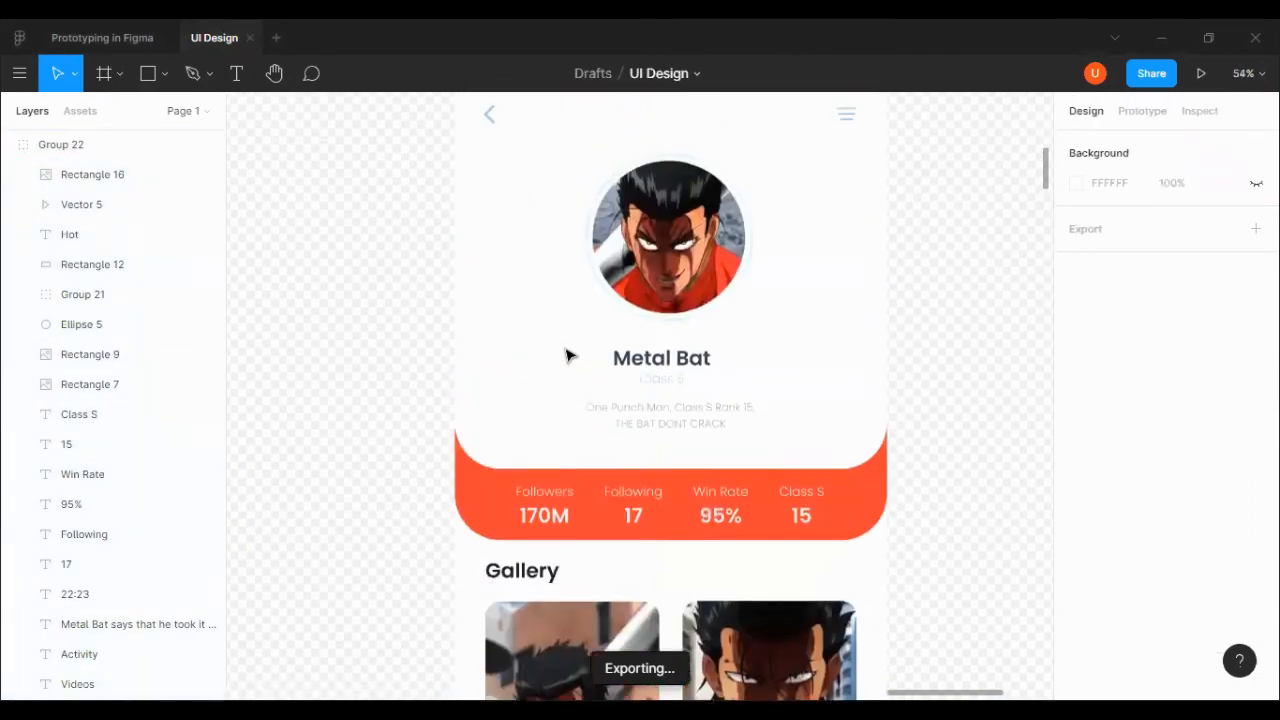
scroll(762, 462, "down", 2)
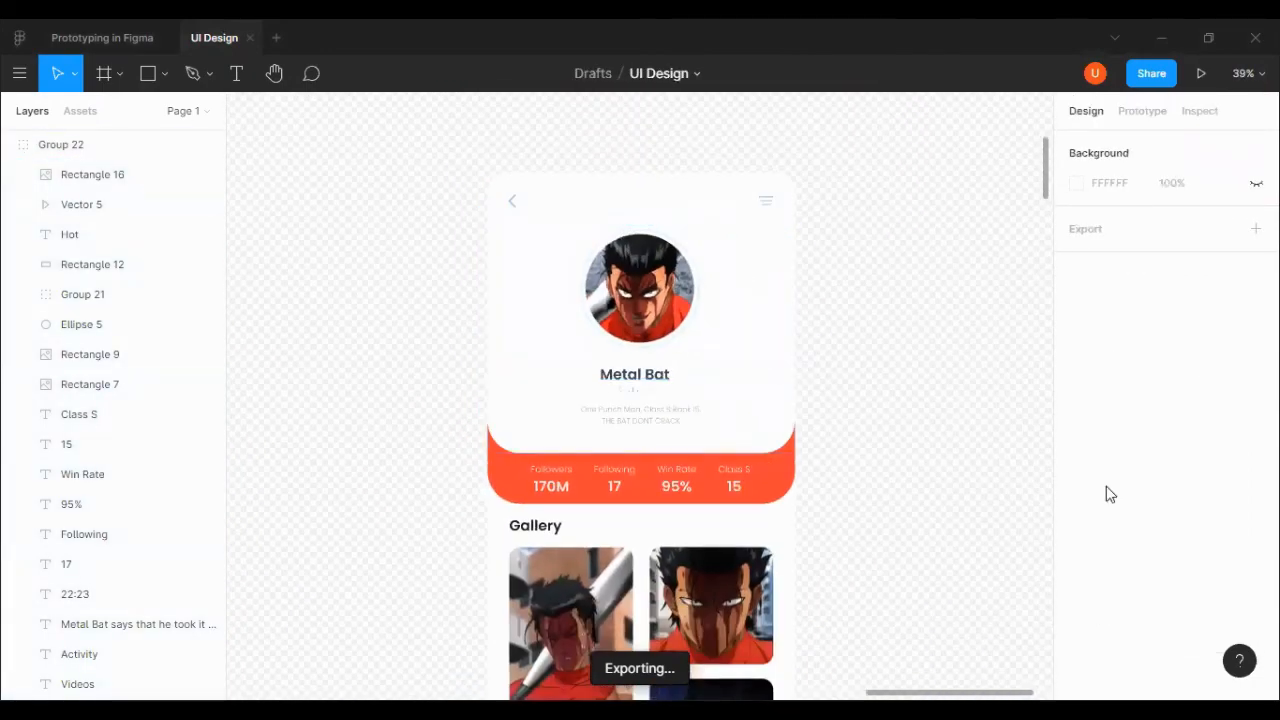